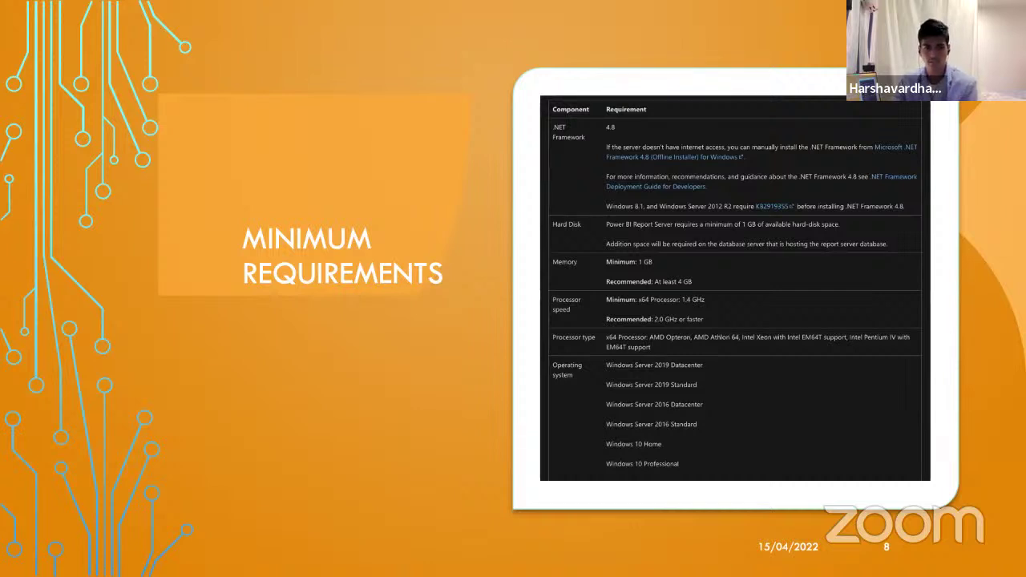
# - Step back to the Use Cases slide, jump to the configuration demo slide, then switch to Power BI Desktop
pyautogui.press('Left')
pyautogui.press('Left')
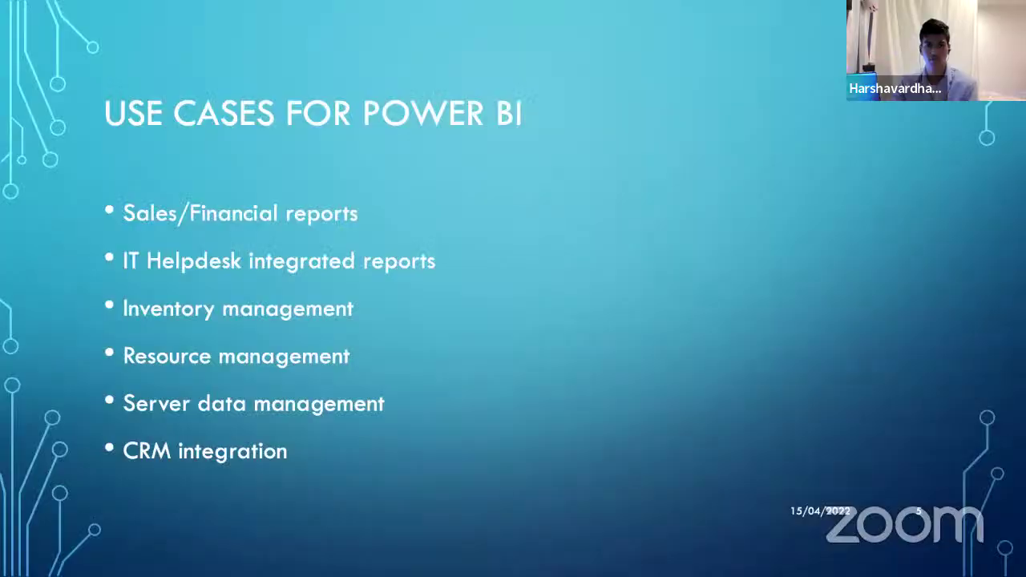
pyautogui.press('Right')
pyautogui.press('Right')
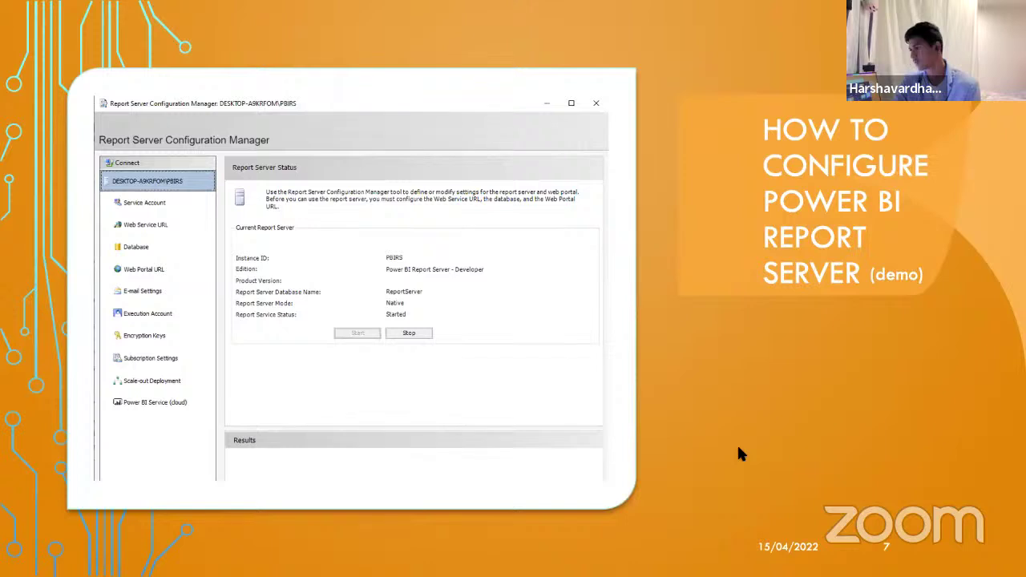
pyautogui.hotkey('alt', 'Tab')
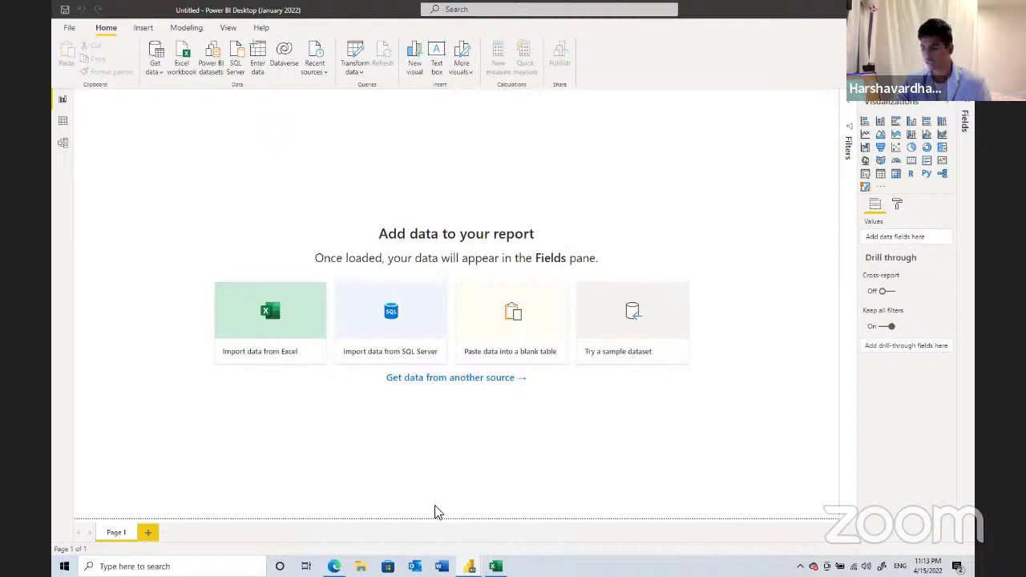
# - Search Edge for 'power bi report server january 2022' and open the Microsoft page's download file list
pyautogui.moveTo(334, 566)
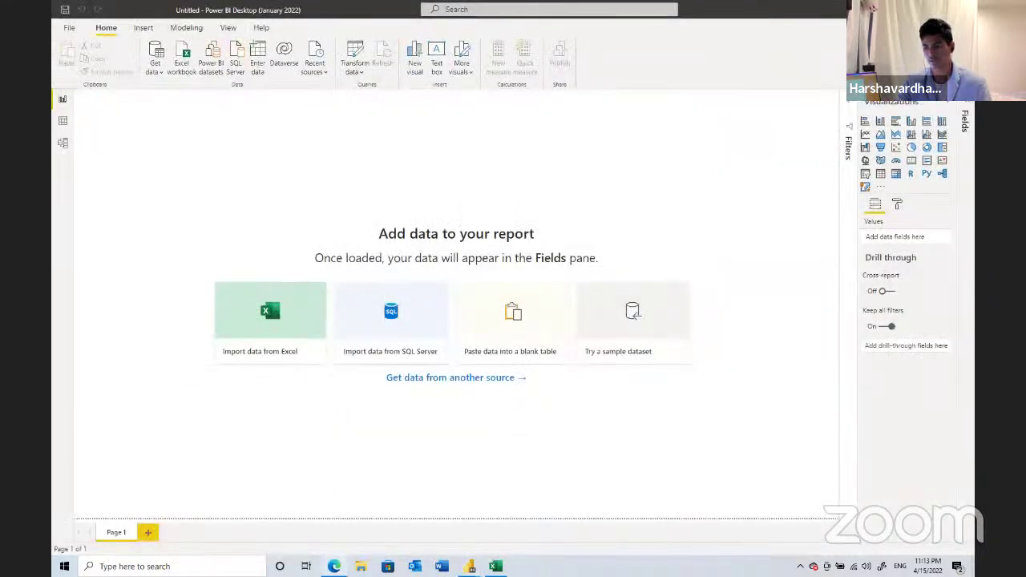
pyautogui.click(334, 565)
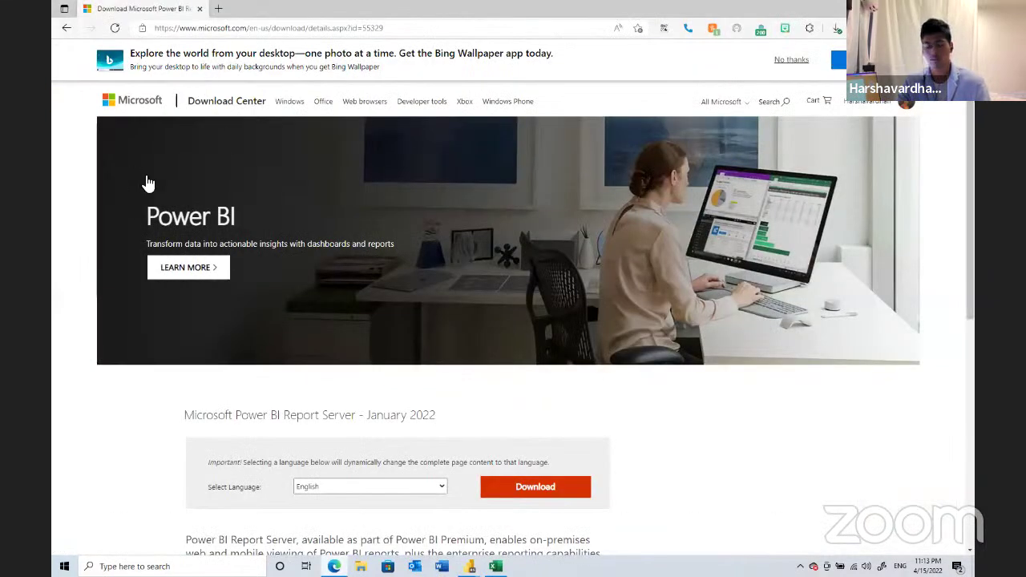
pyautogui.hotkey('ctrl', 't')
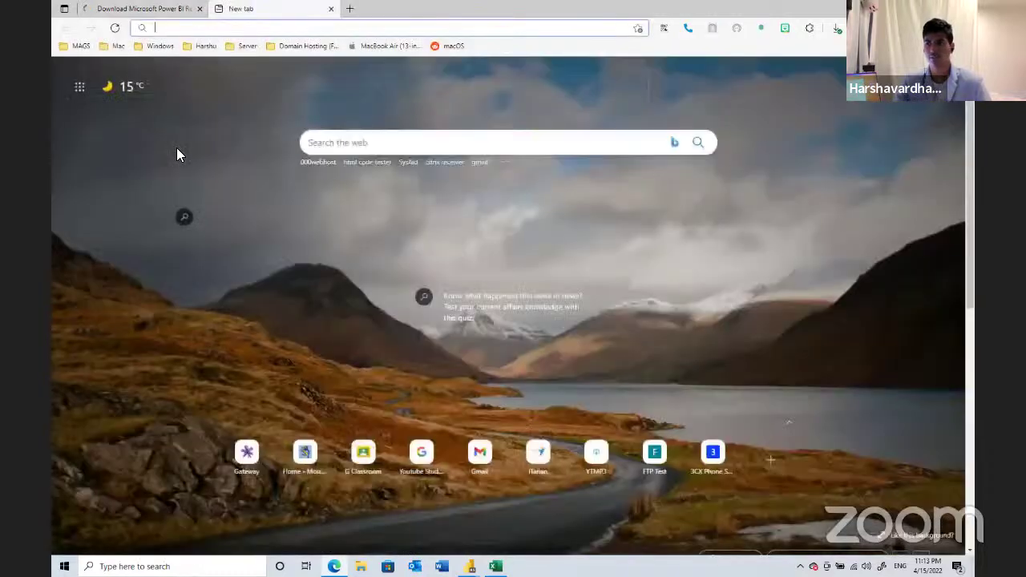
pyautogui.write('power')
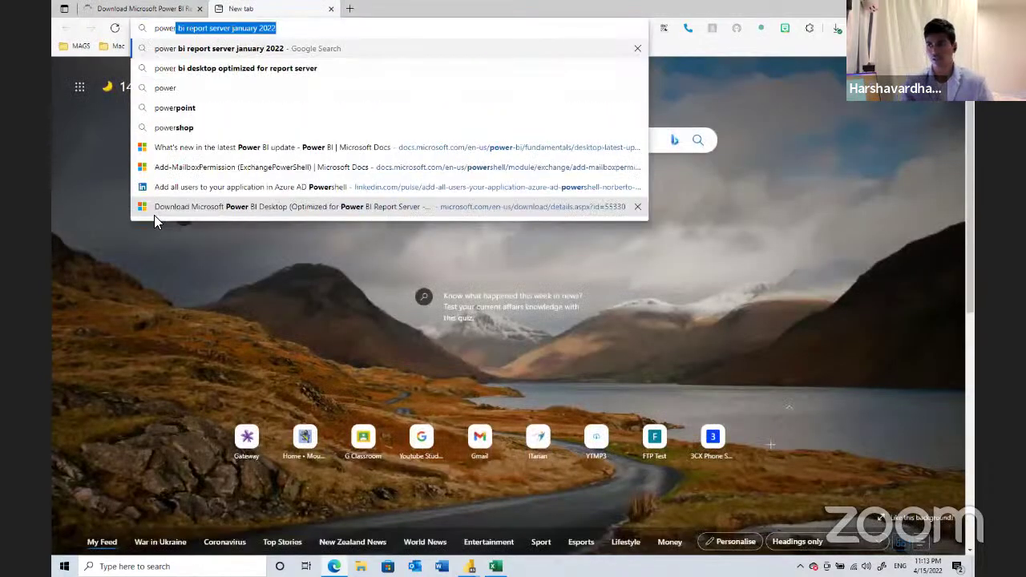
pyautogui.press('Right')
pyautogui.press('Return')
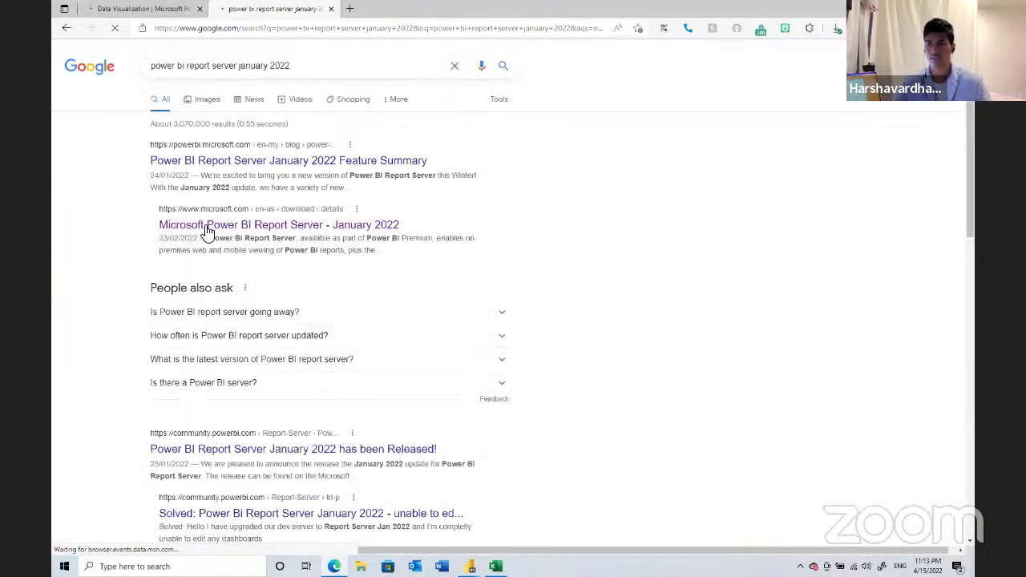
pyautogui.click(265, 227)
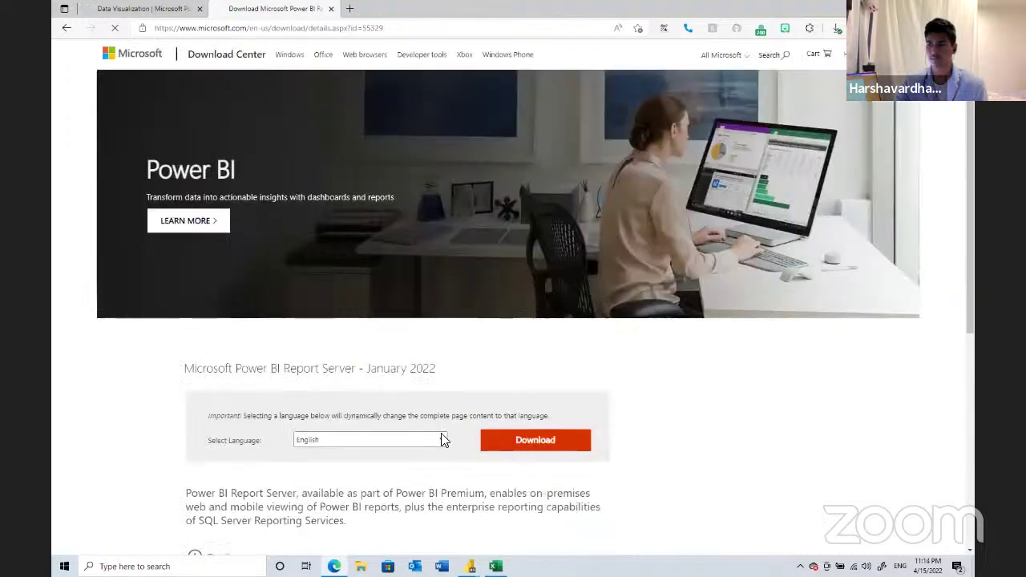
pyautogui.click(510, 444)
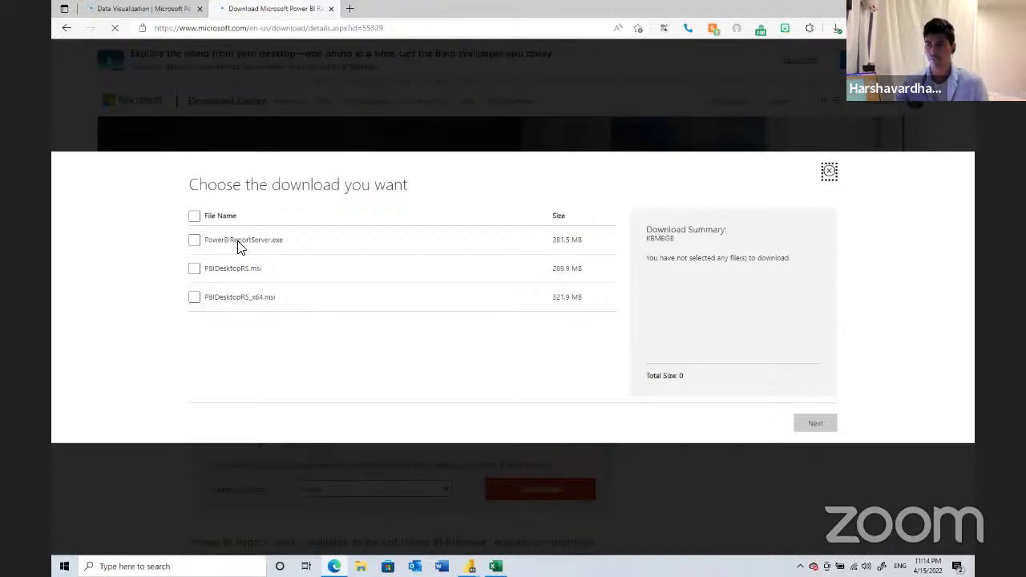
# - Select PowerBIReportServer.exe, download it, and open it from the browser's recent downloads
pyautogui.click(195, 241)
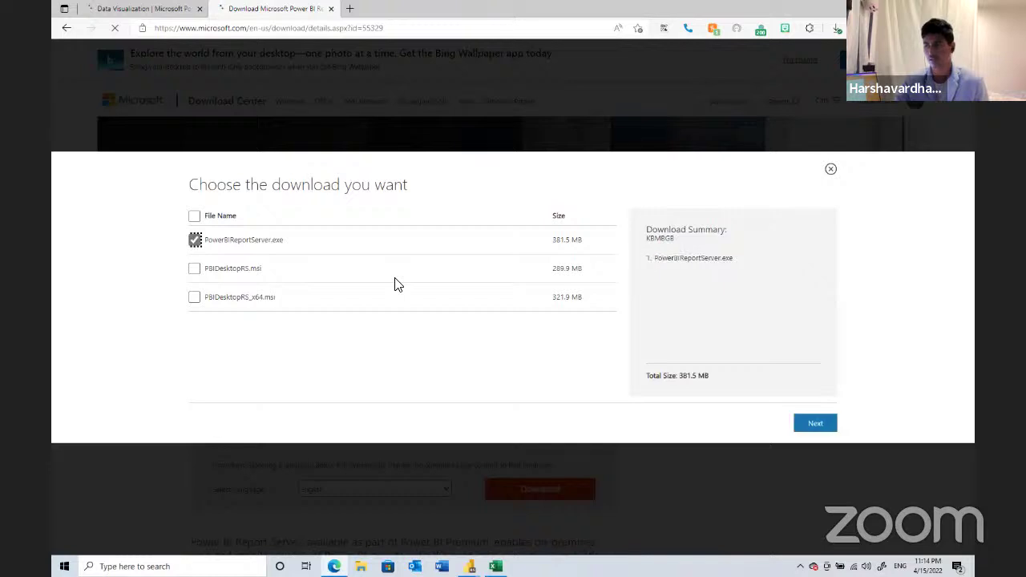
pyautogui.click(812, 421)
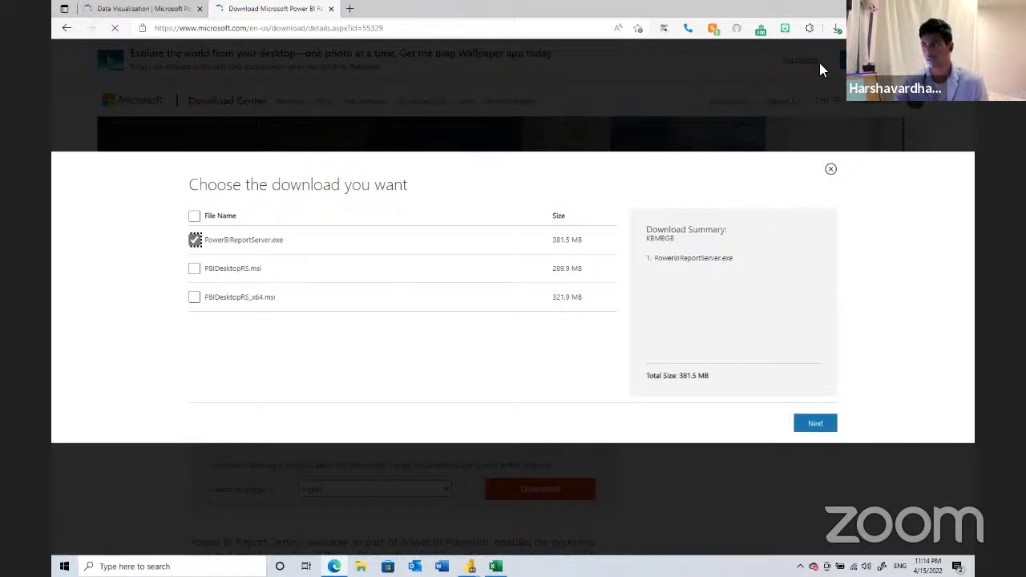
pyautogui.click(835, 34)
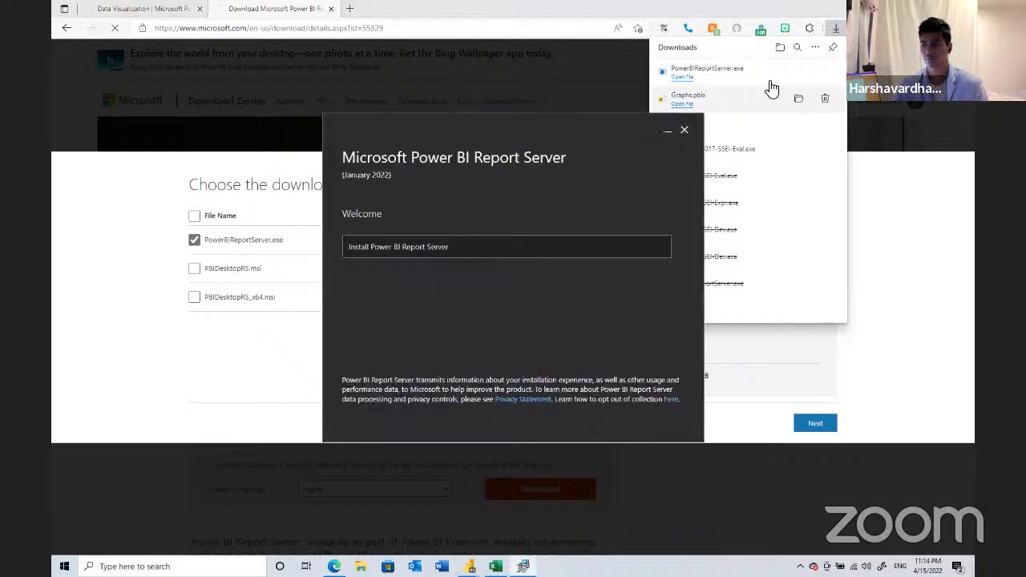
# - Start the Power BI Report Server install and choose the free Developer edition
pyautogui.moveTo(495, 126); pyautogui.dragTo(399, 147)
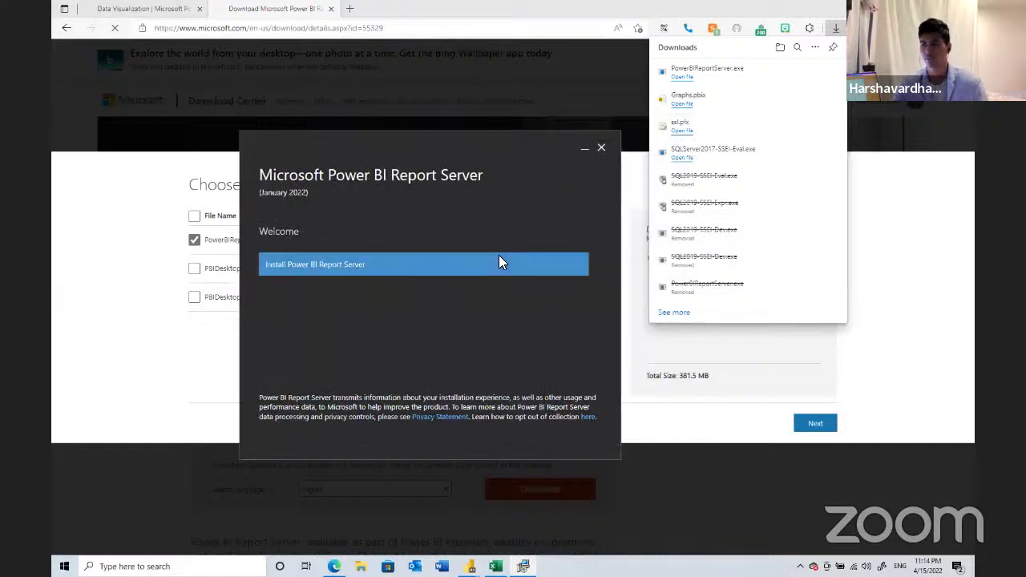
pyautogui.click(499, 262)
pyautogui.click(467, 272)
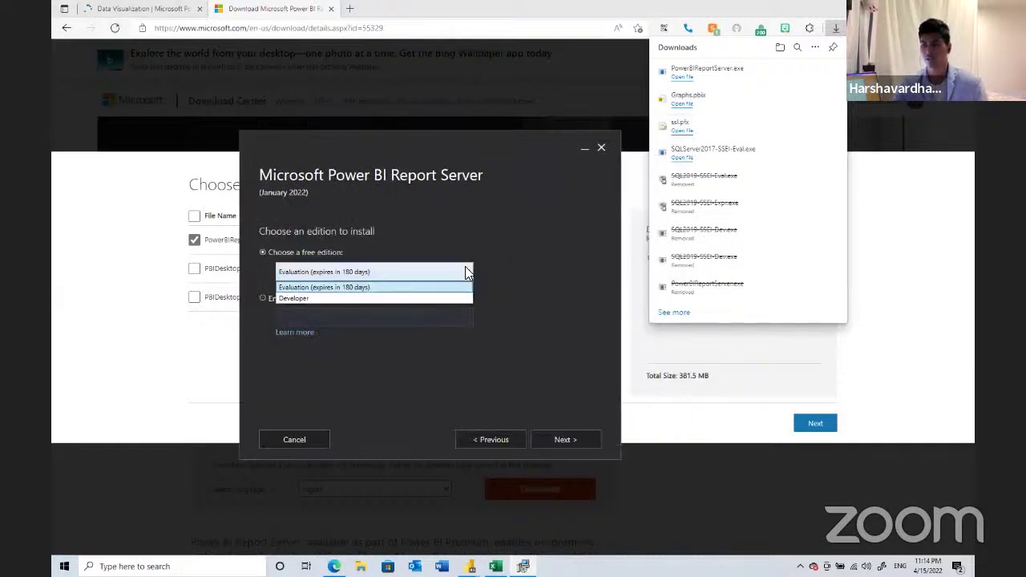
pyautogui.click(511, 262)
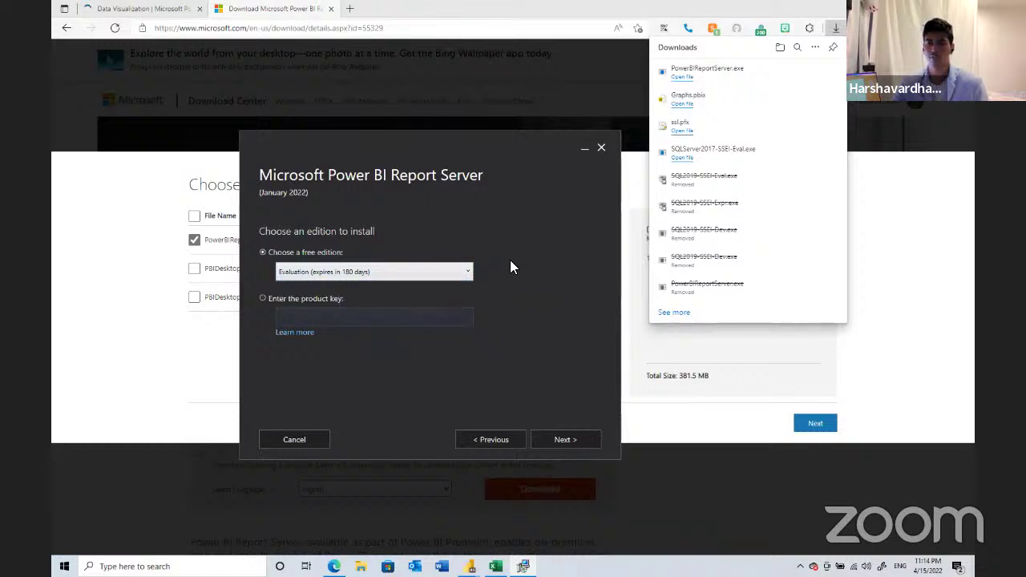
pyautogui.click(331, 300)
pyautogui.click(362, 316)
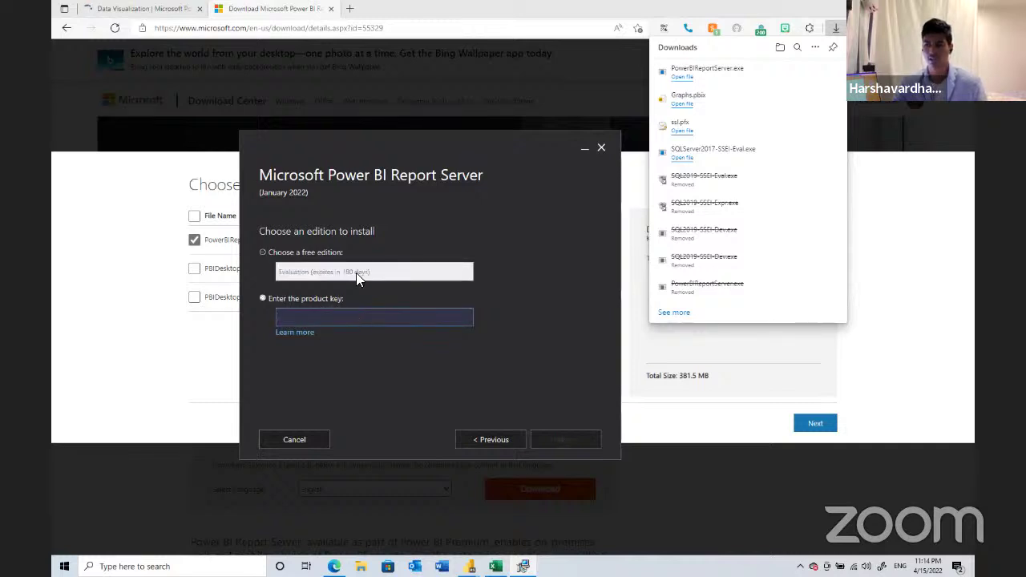
pyautogui.click(335, 255)
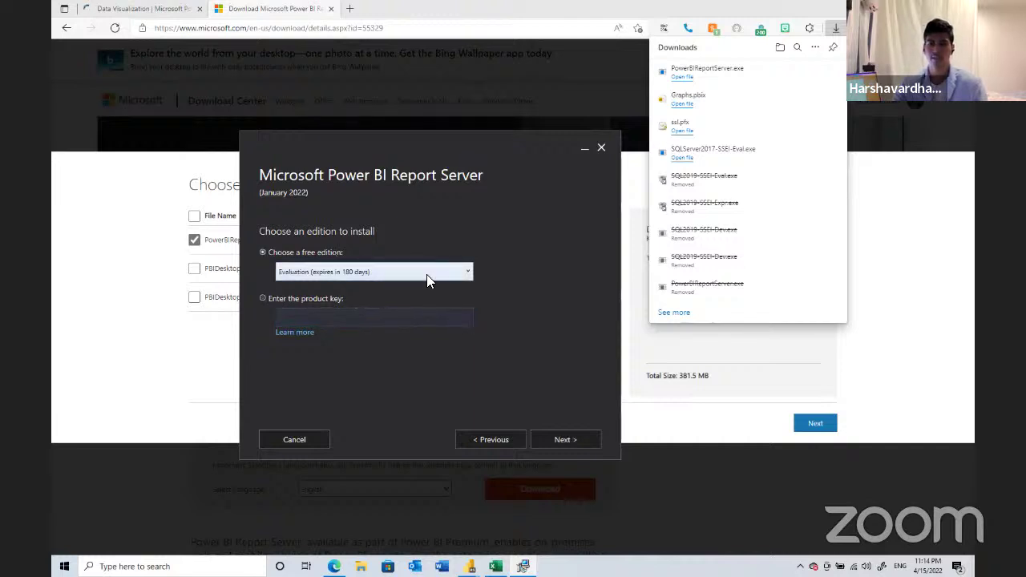
pyautogui.click(427, 272)
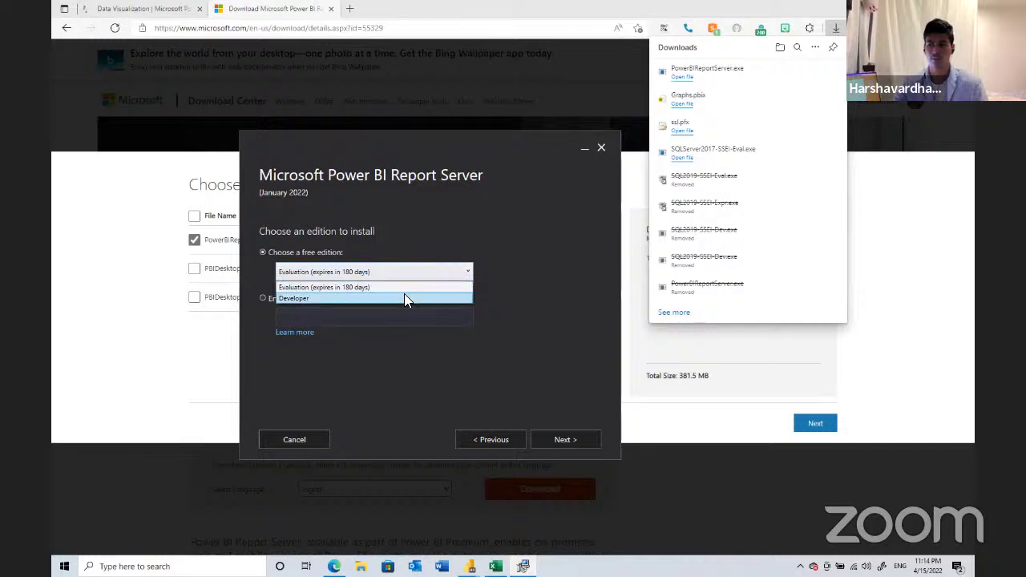
pyautogui.click(404, 298)
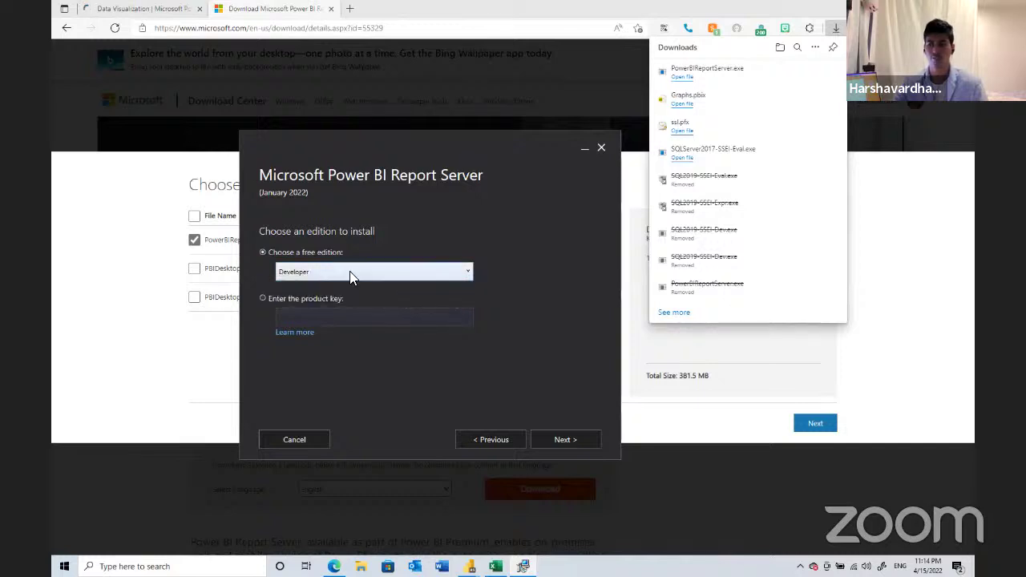
# - Accept the license terms and install Report Server only at the default location
pyautogui.click(556, 432)
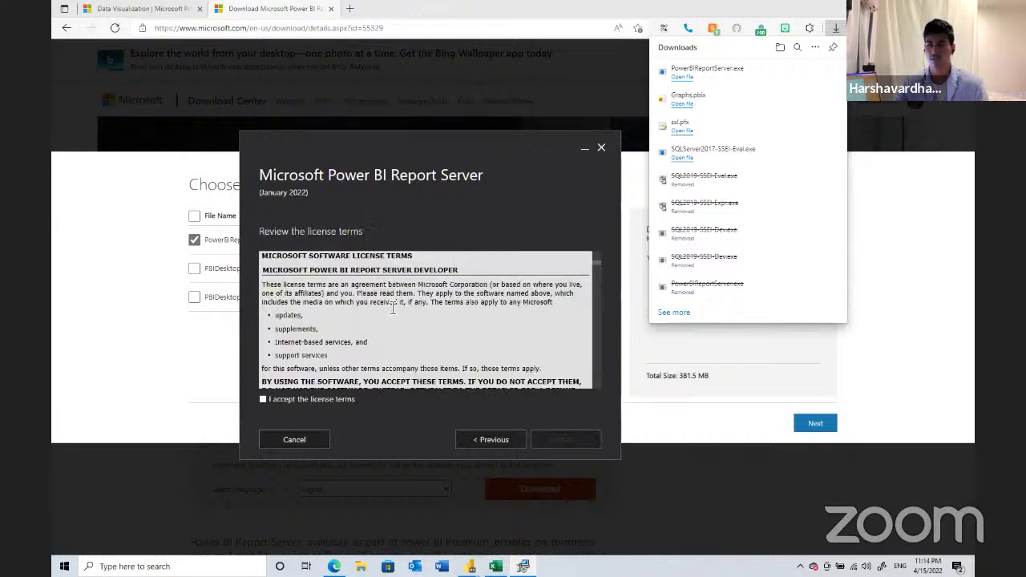
pyautogui.scroll(-10, 348, 302)
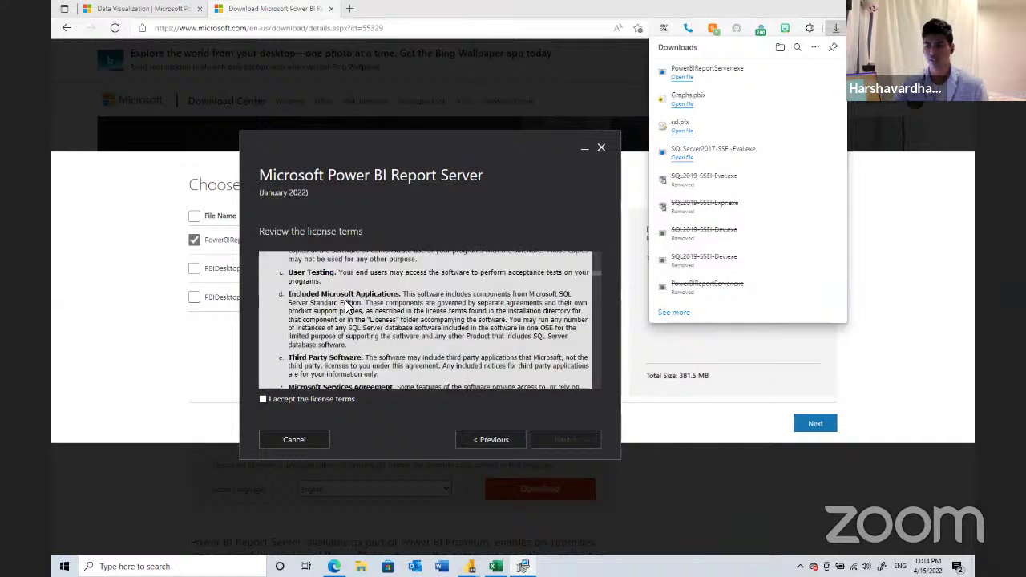
pyautogui.click(263, 399)
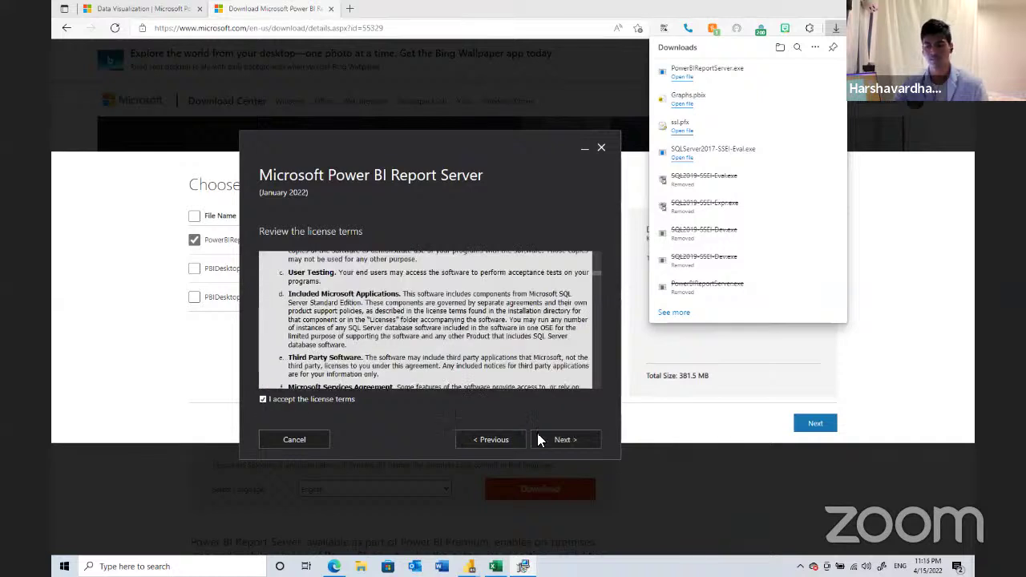
pyautogui.click(538, 440)
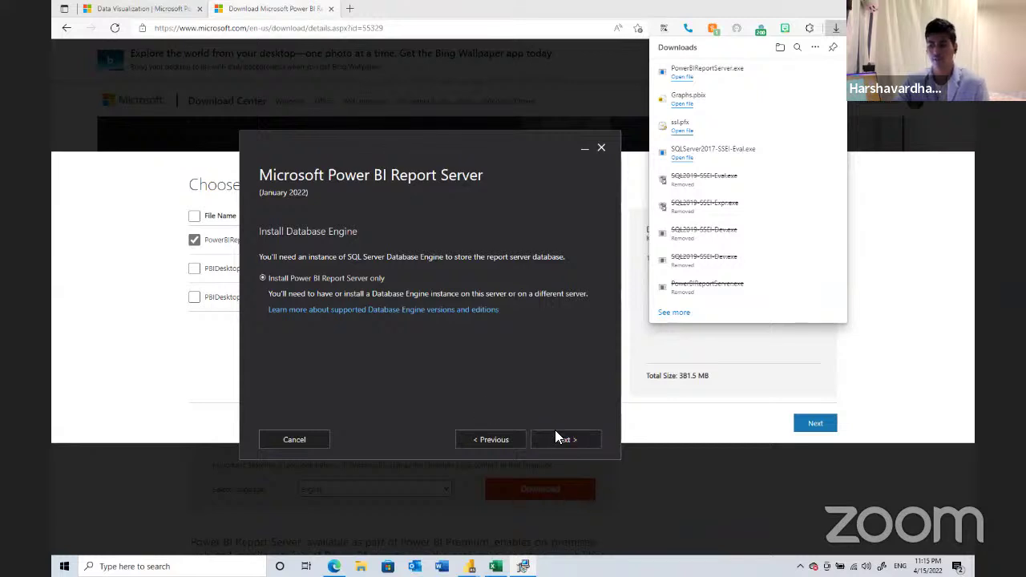
pyautogui.click(559, 437)
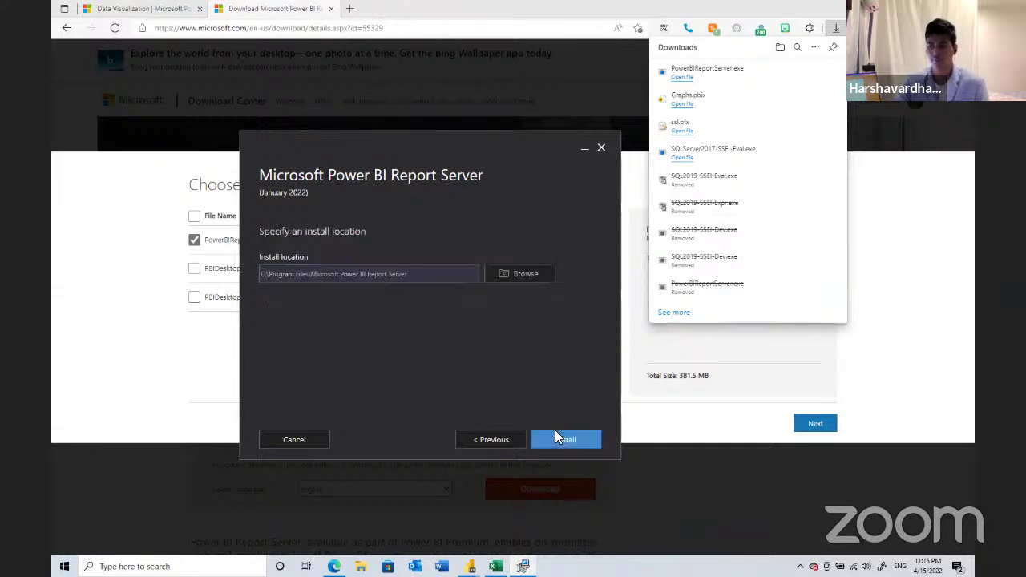
pyautogui.click(559, 438)
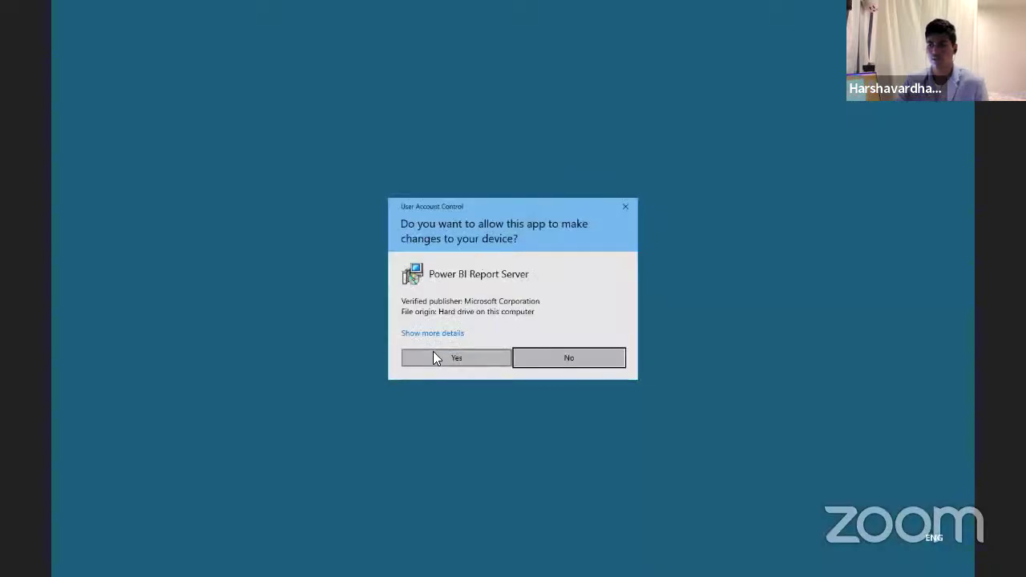
# - Approve the User Account Control prompt so the installation runs to completion
pyautogui.click(472, 358)
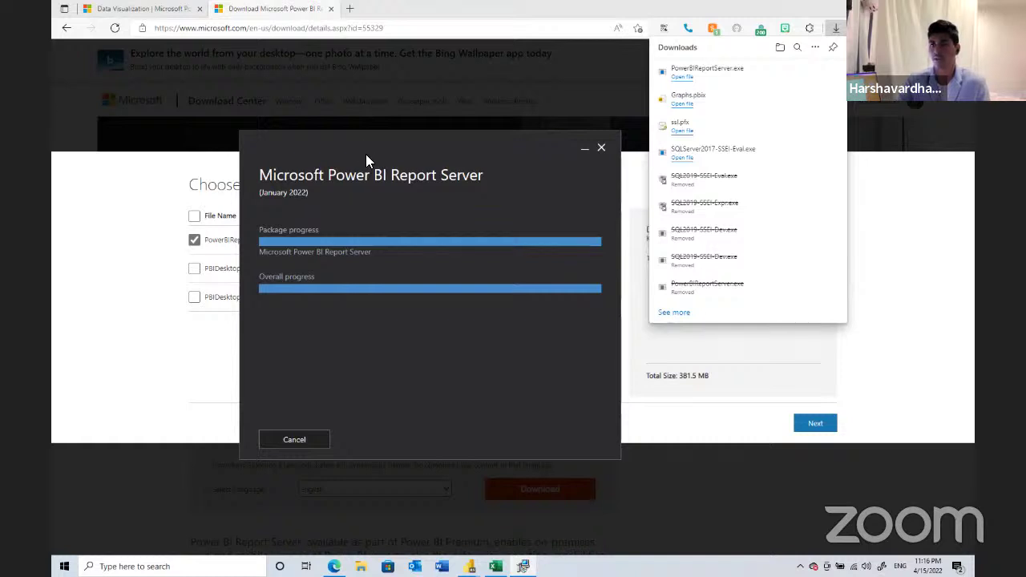
# - Close the installer, load the 192.168.1.91/pbi-reports portal, and start an upload from the Browse page
pyautogui.click(349, 14)
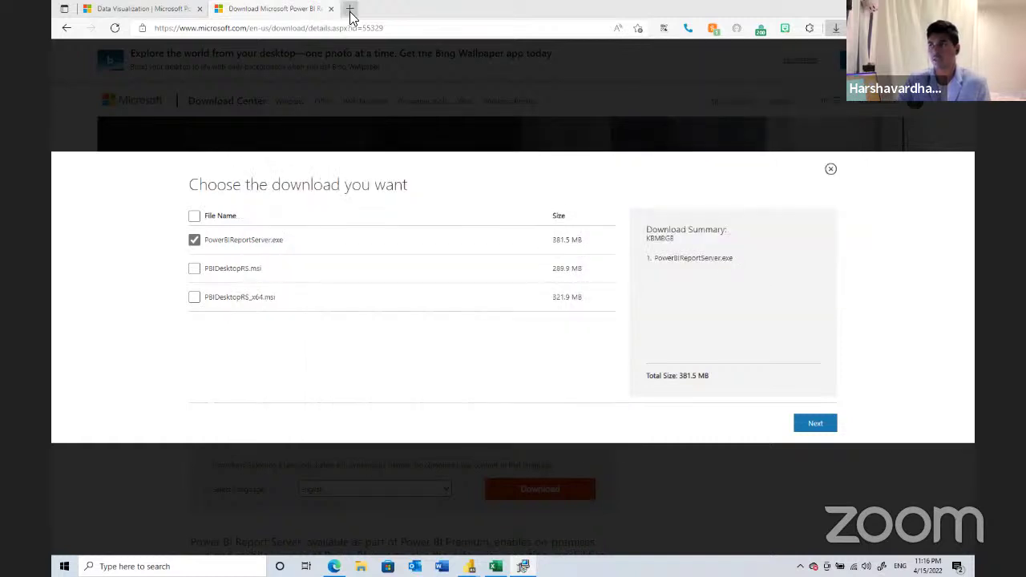
pyautogui.click(349, 14)
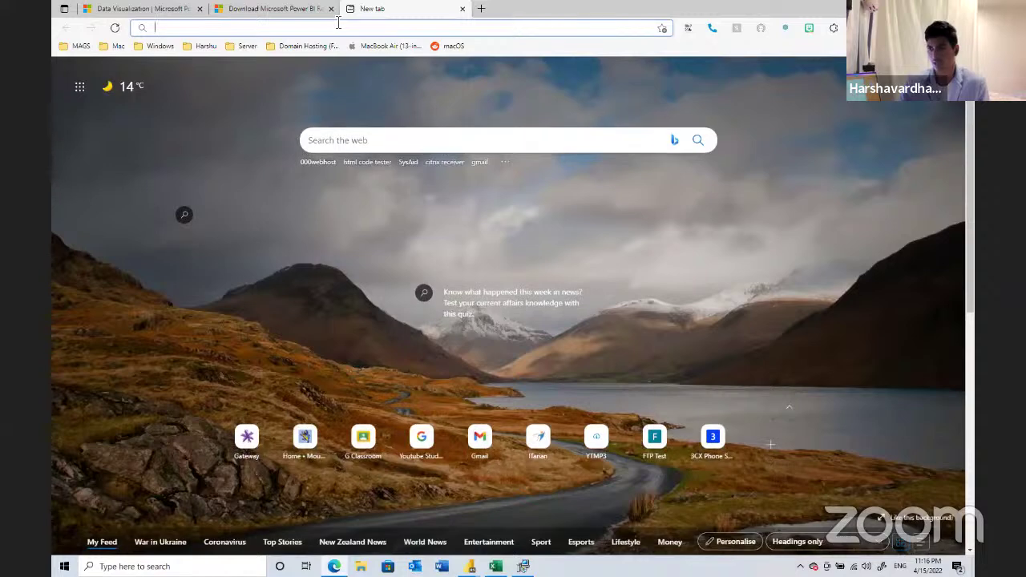
pyautogui.write('192')
pyautogui.press('End')
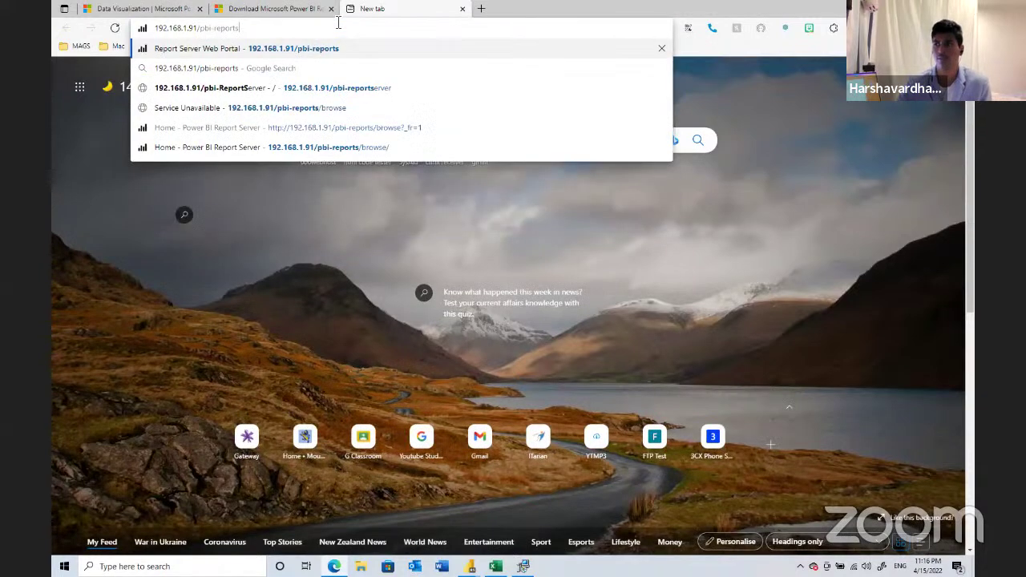
pyautogui.press('Return')
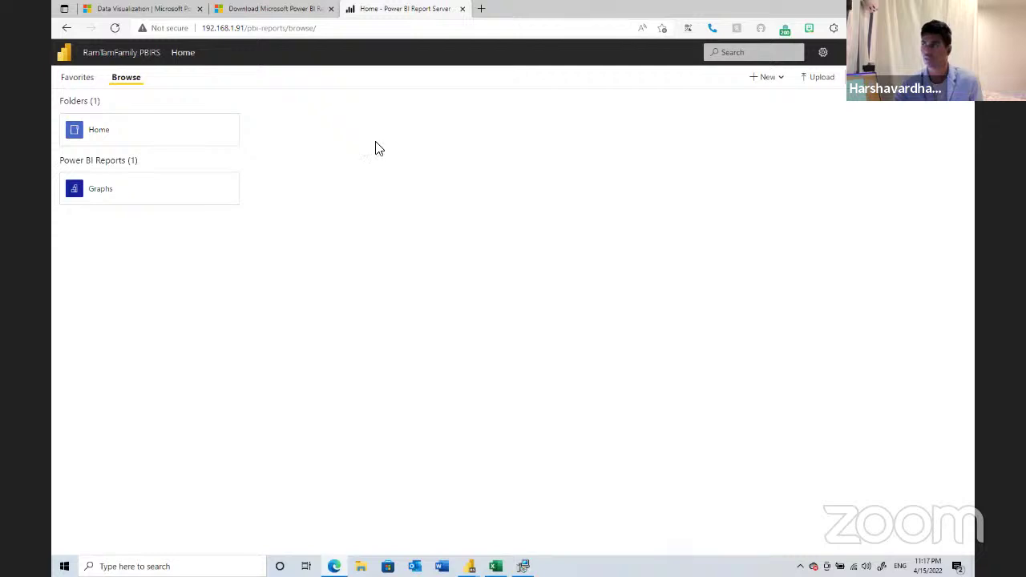
pyautogui.click(813, 81)
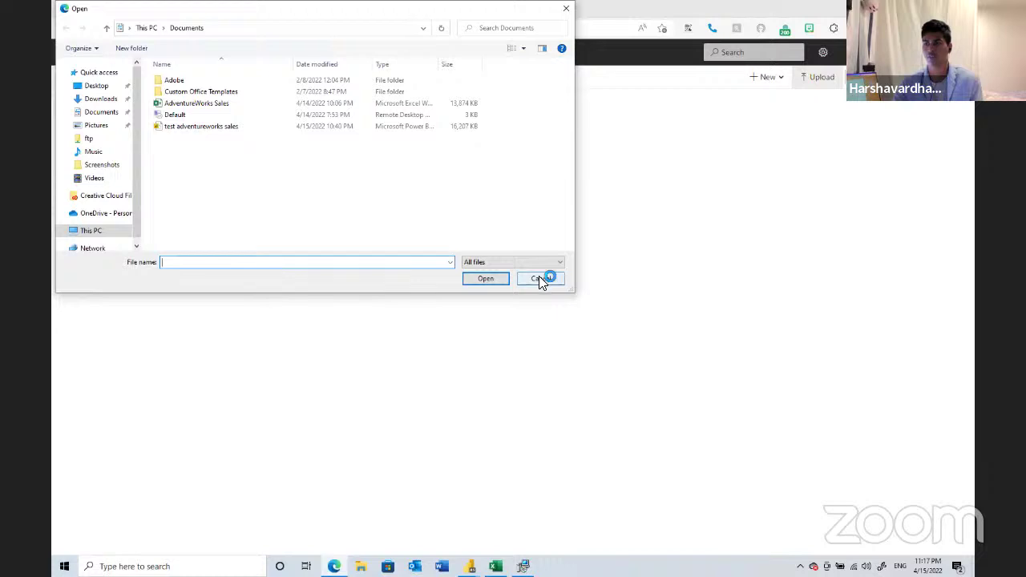
# - Cancel the upload file picker and open the Graphs report under Power BI Reports
pyautogui.click(540, 279)
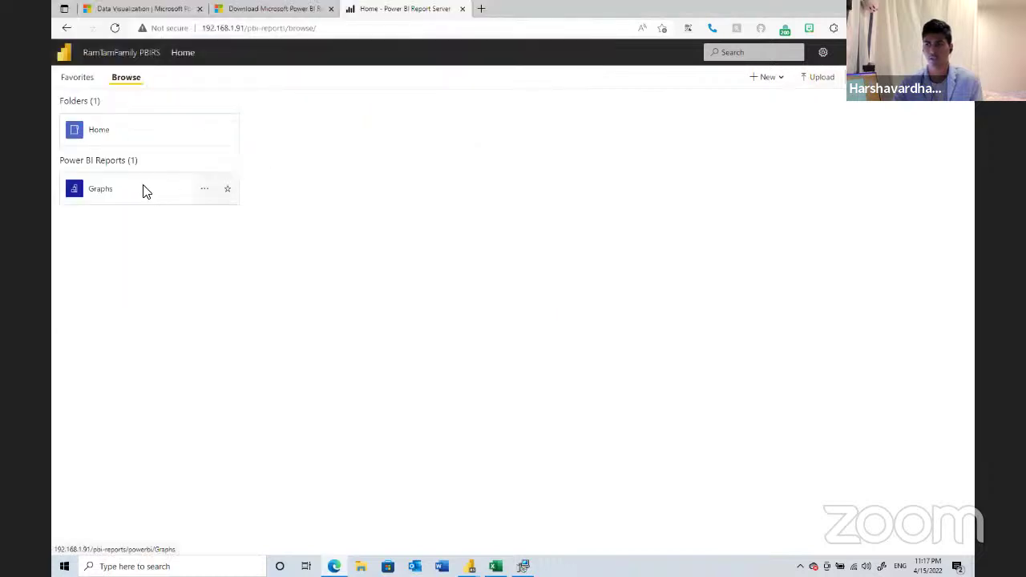
pyautogui.click(145, 190)
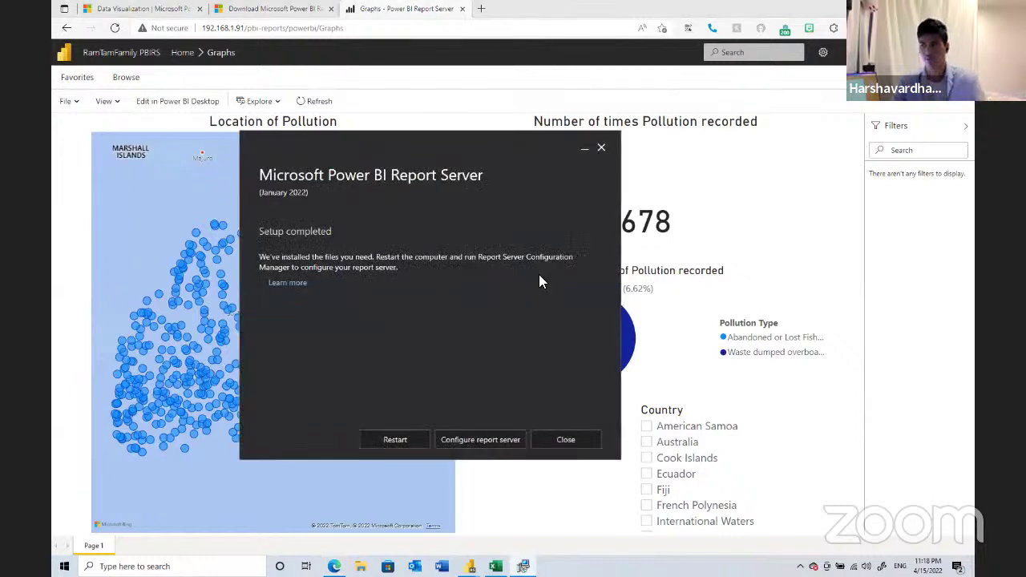
# - Launch Report Server Configuration Manager, connect to instance PBIRS, maximize it, and open Service Account
pyautogui.click(505, 442)
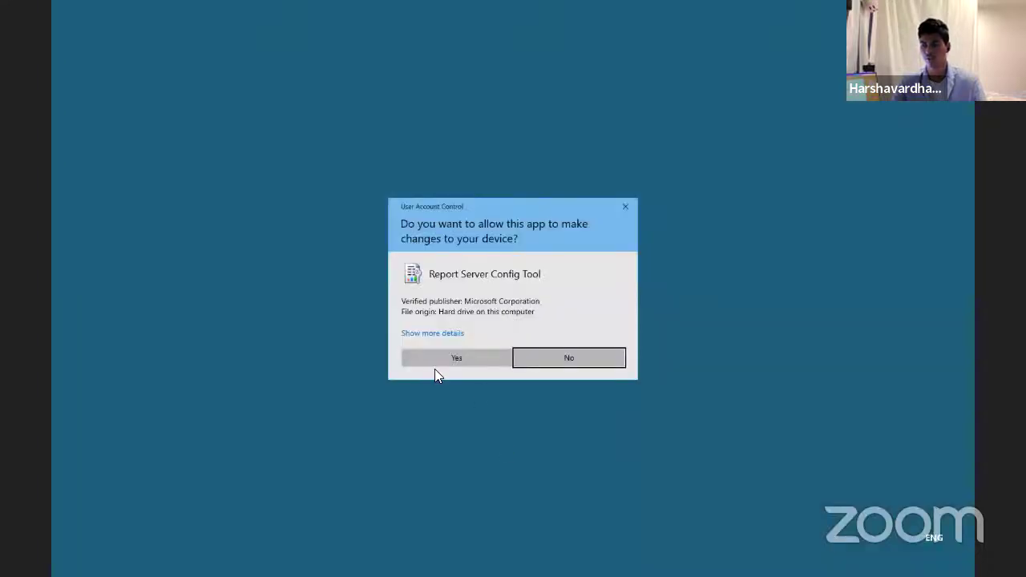
pyautogui.click(420, 358)
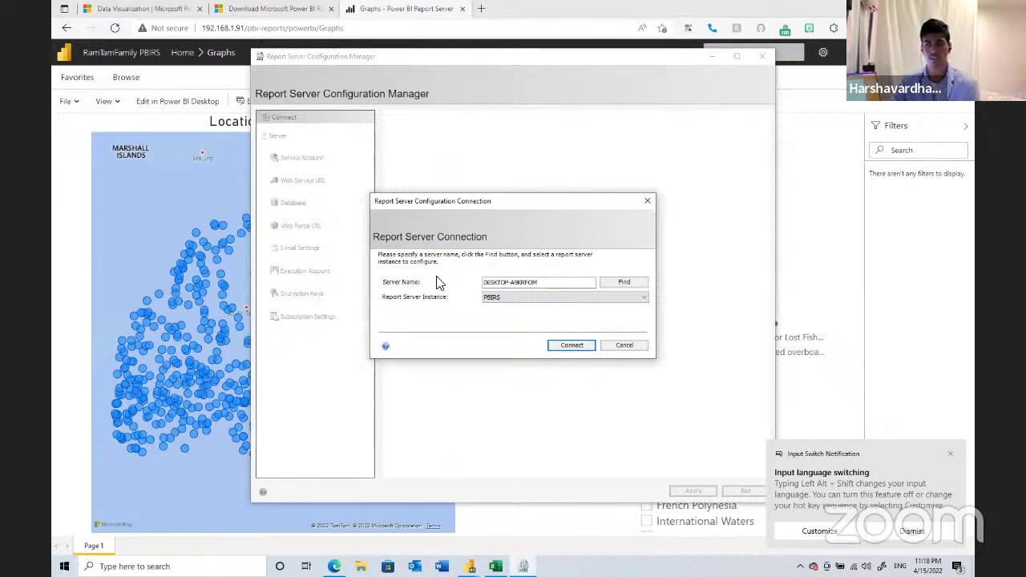
pyautogui.click(538, 298)
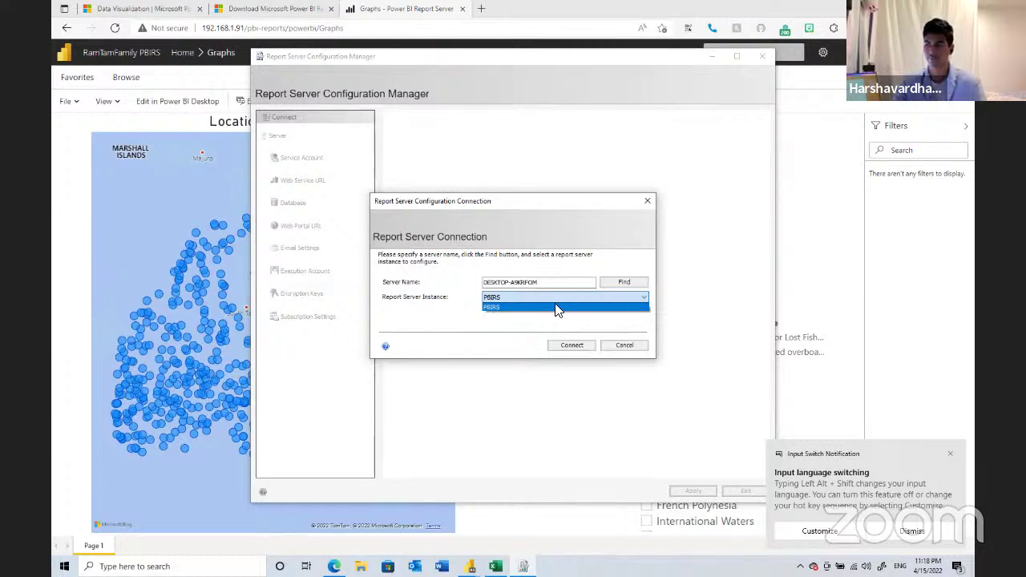
pyautogui.click(578, 349)
pyautogui.click(571, 346)
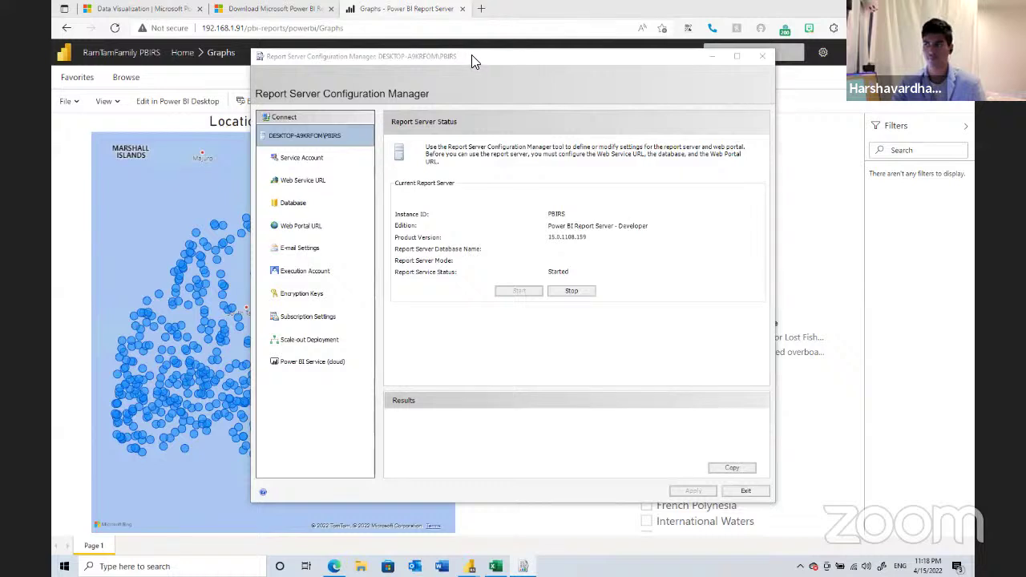
pyautogui.press('super+Up')
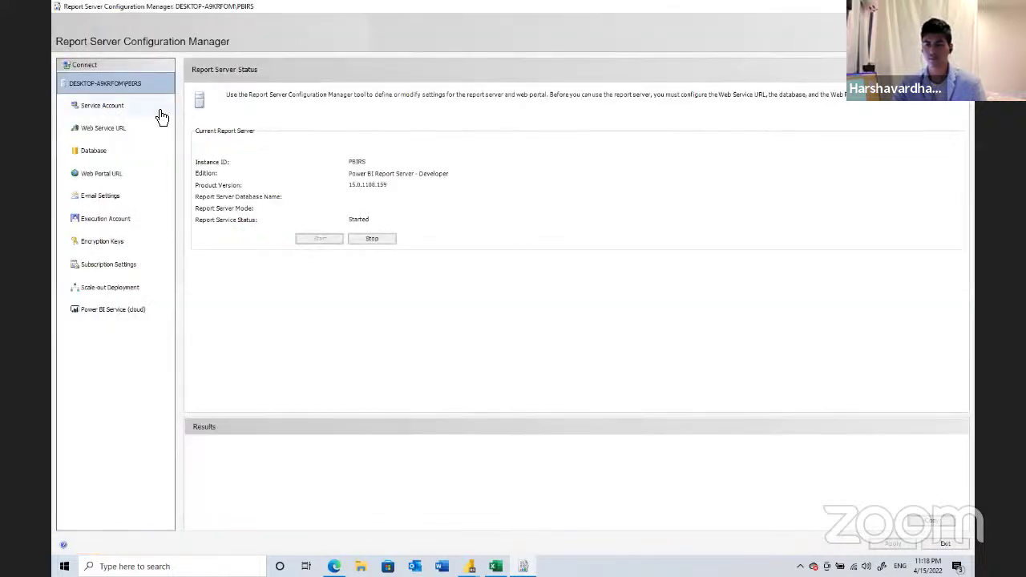
pyautogui.click(159, 110)
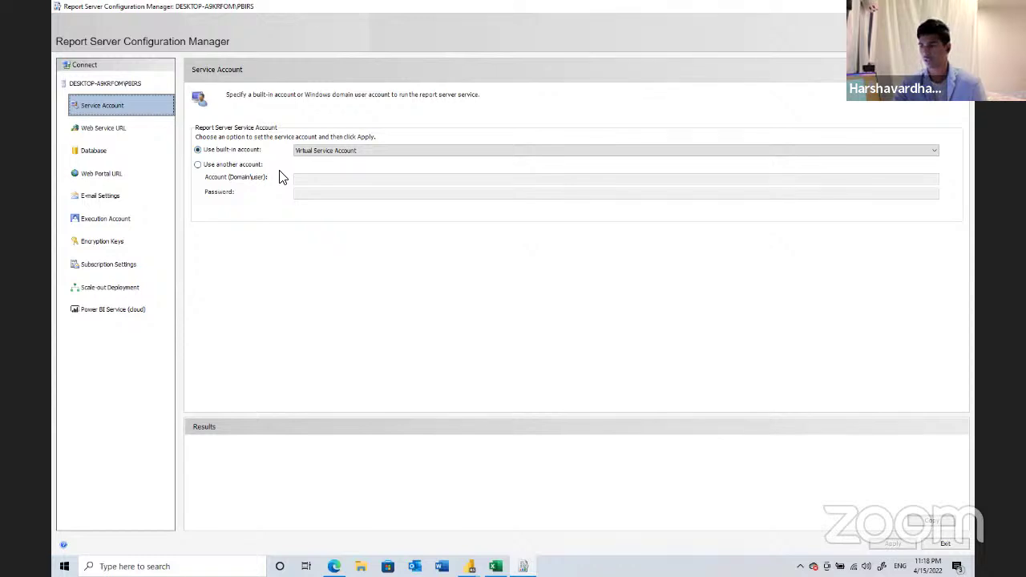
# - Keep Virtual Service Account as the built-in service account and apply it
pyautogui.click(398, 152)
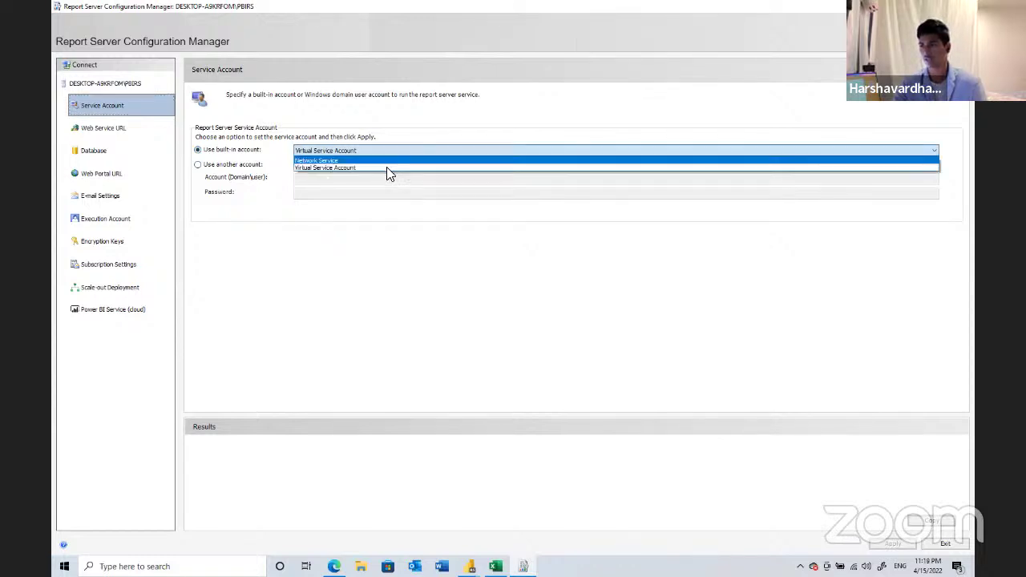
pyautogui.click(387, 167)
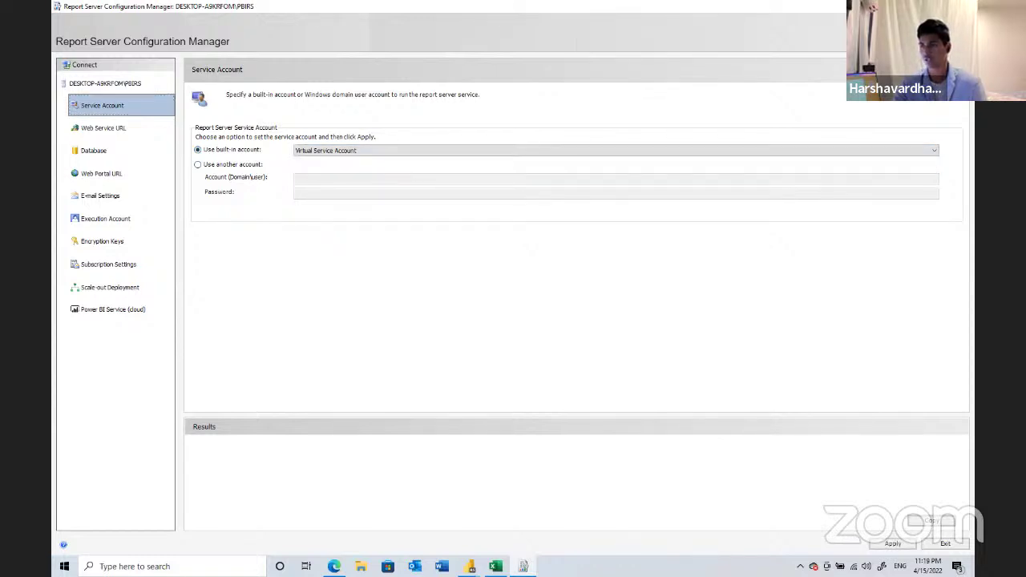
pyautogui.click(547, 152)
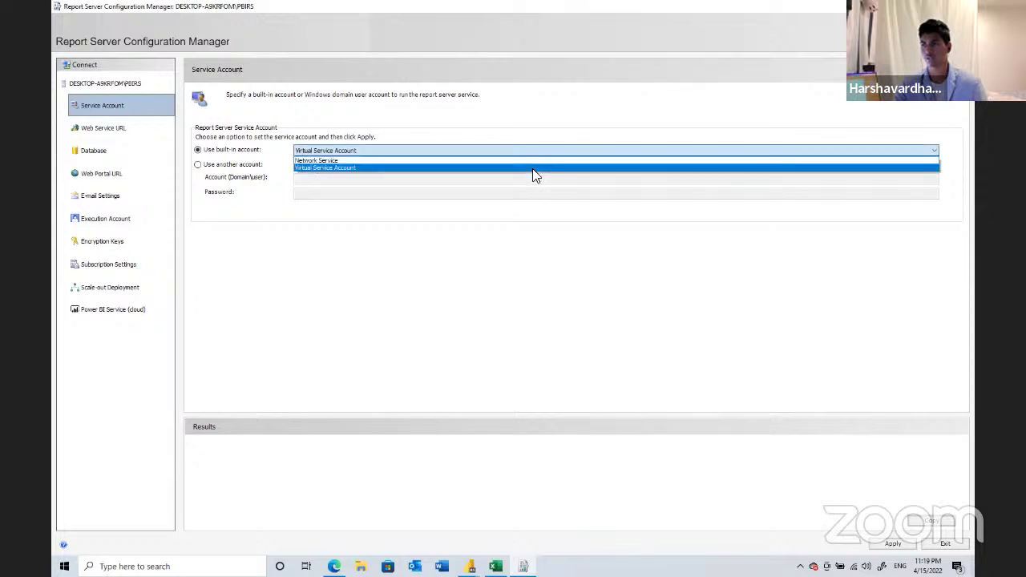
pyautogui.click(534, 170)
pyautogui.click(895, 545)
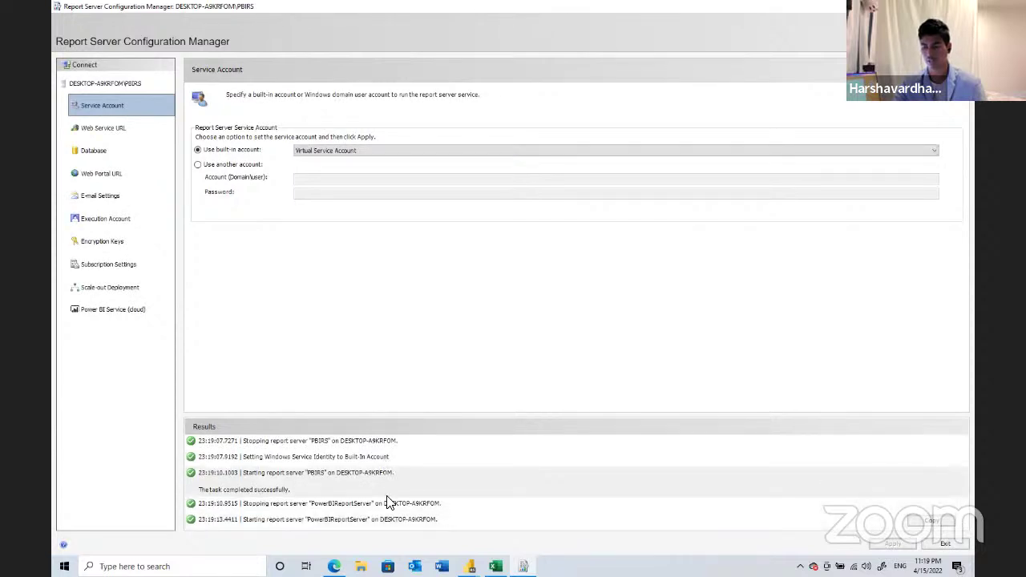
# - Review the Results entries confirming PBIRS stopped and restarted successfully
pyautogui.click(377, 443)
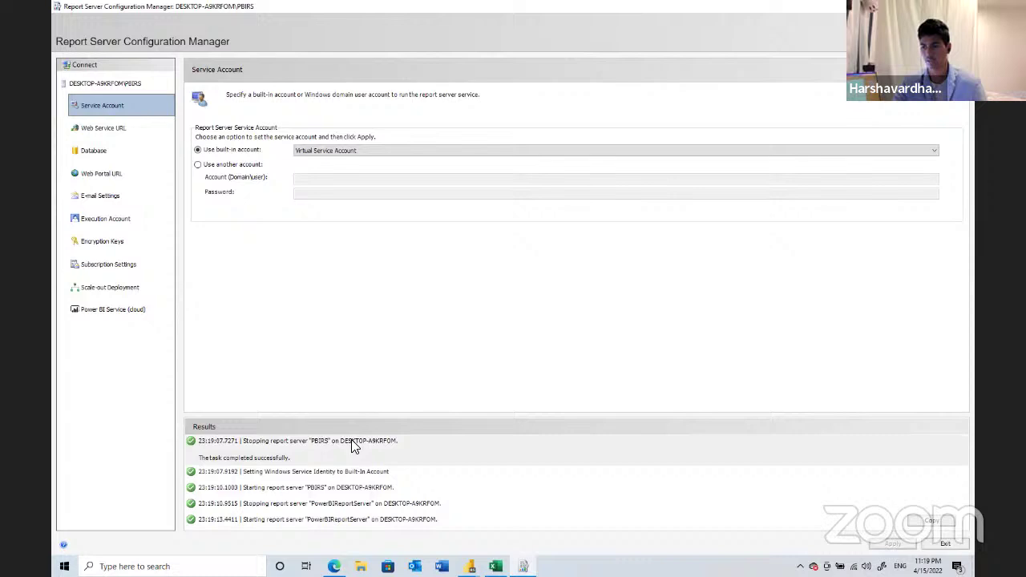
pyautogui.click(397, 489)
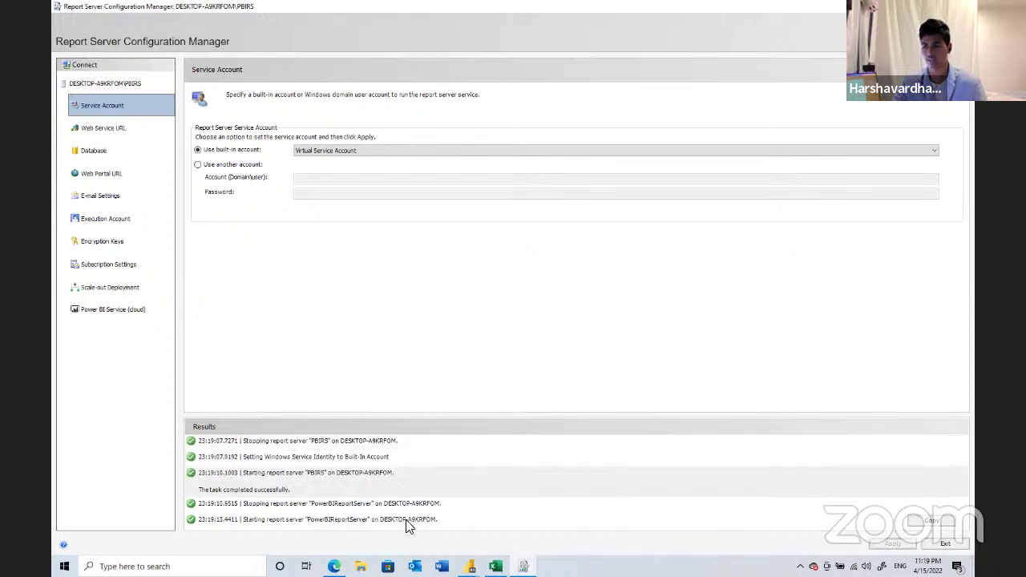
pyautogui.press('Down')
pyautogui.press('Down')
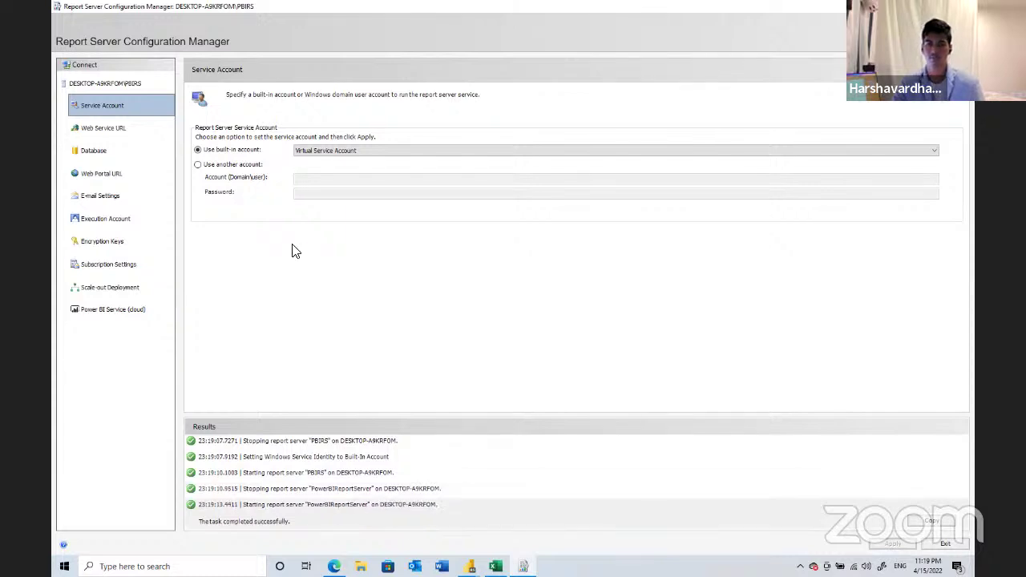
# - Apply the default ReportServer web service URL on port 80, then go to Web Portal URL settings
pyautogui.click(156, 133)
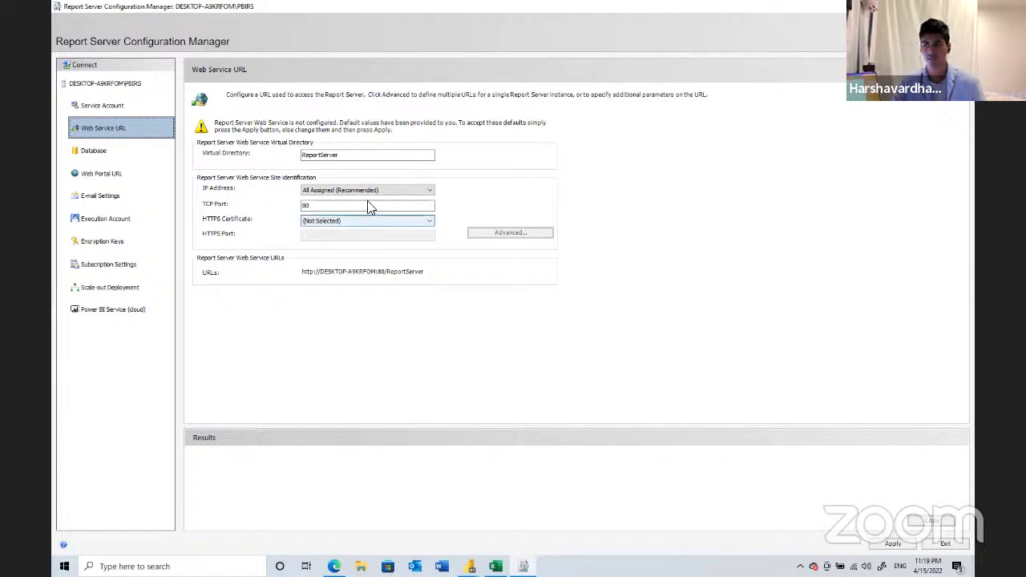
pyautogui.click(889, 545)
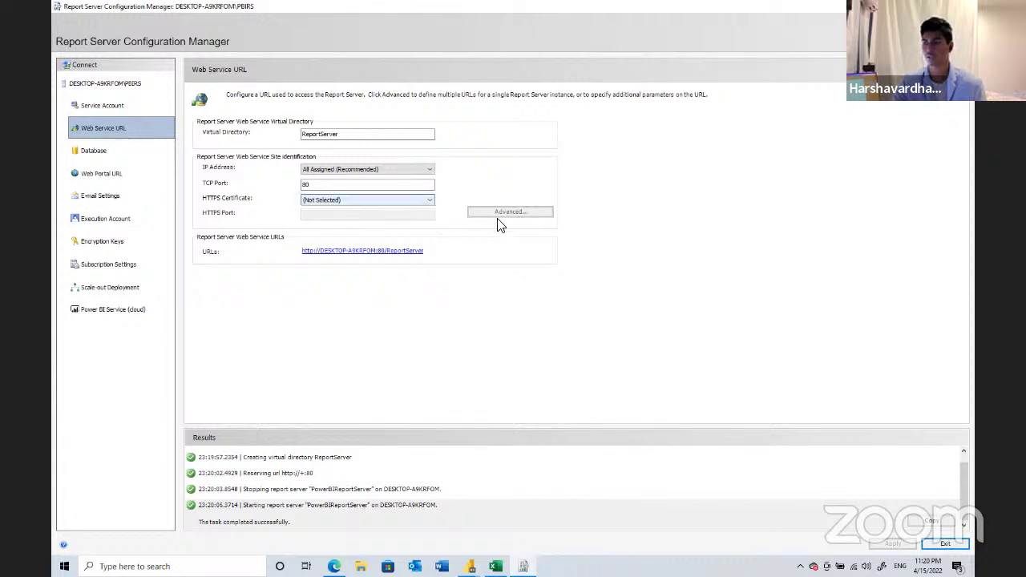
pyautogui.click(168, 176)
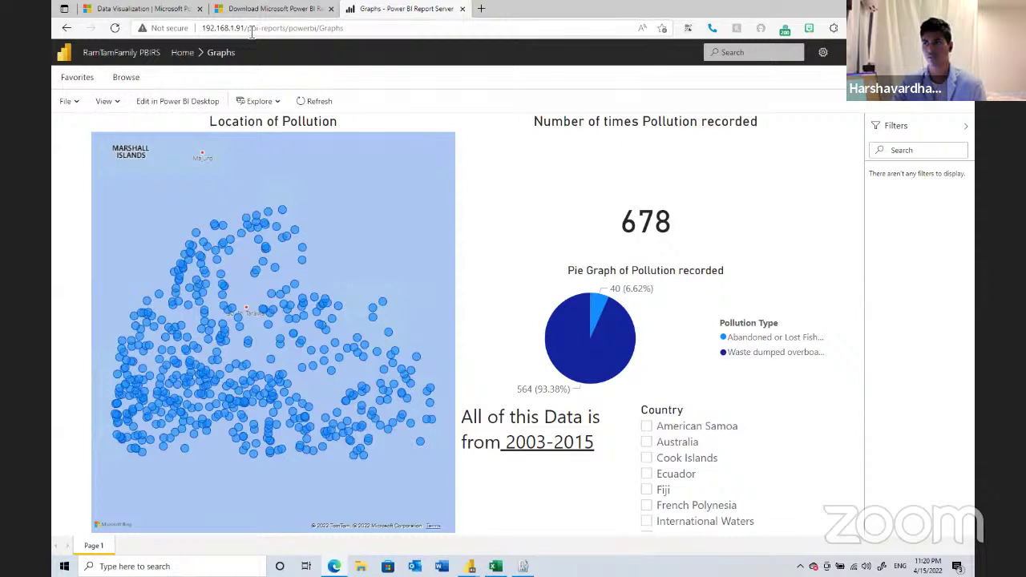
# - Note the portal's server address, then apply the Reports web portal URL on port 80
pyautogui.moveTo(286, 28); pyautogui.dragTo(189, 29)
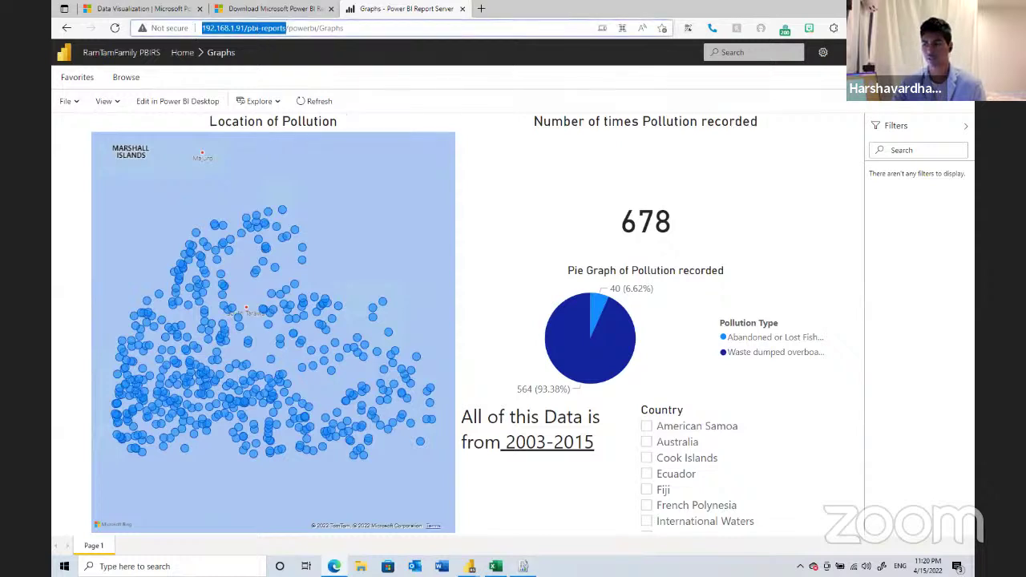
pyautogui.hotkey('alt', 'Tab')
pyautogui.click(890, 544)
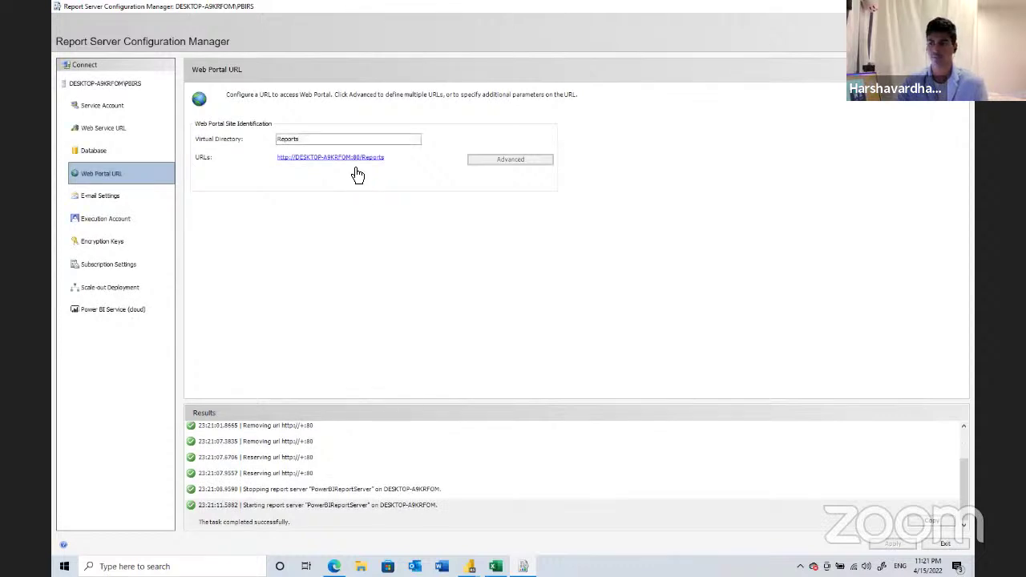
# - Return to the Web Service URL page showing the ReportServer virtual directory on port 80
pyautogui.click(137, 129)
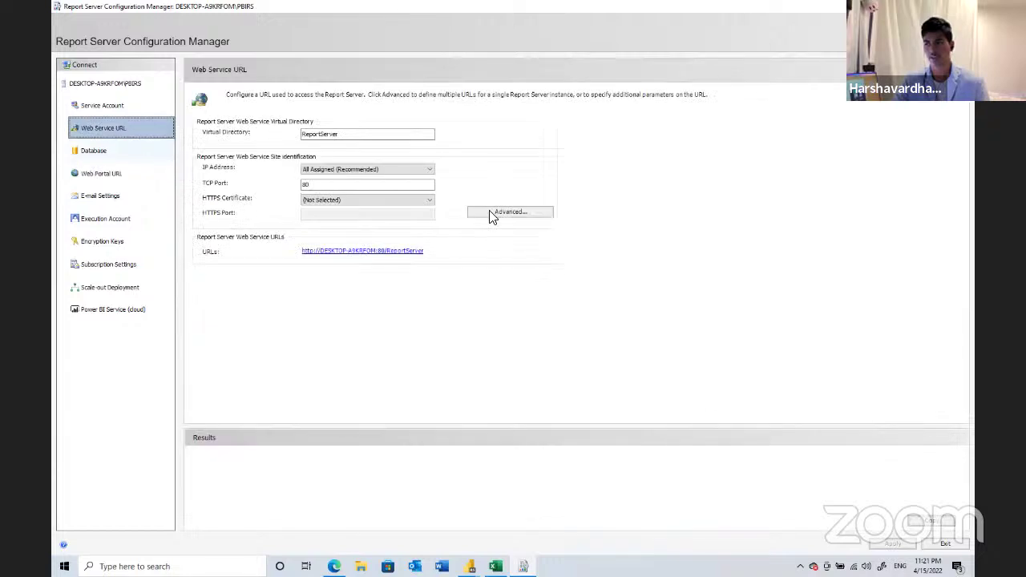
# - Start the database wizard to create a new report server database
pyautogui.click(124, 151)
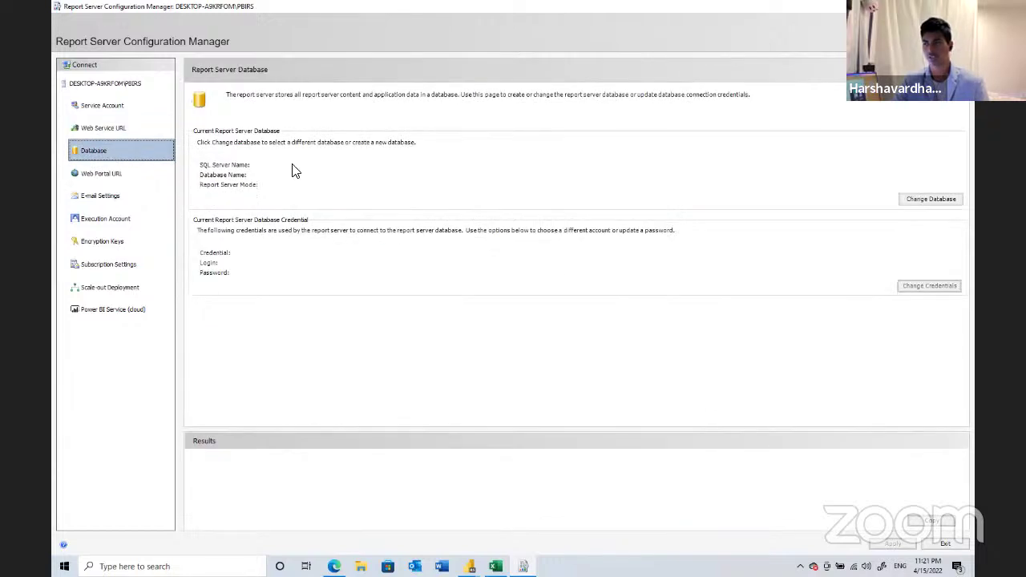
pyautogui.click(914, 200)
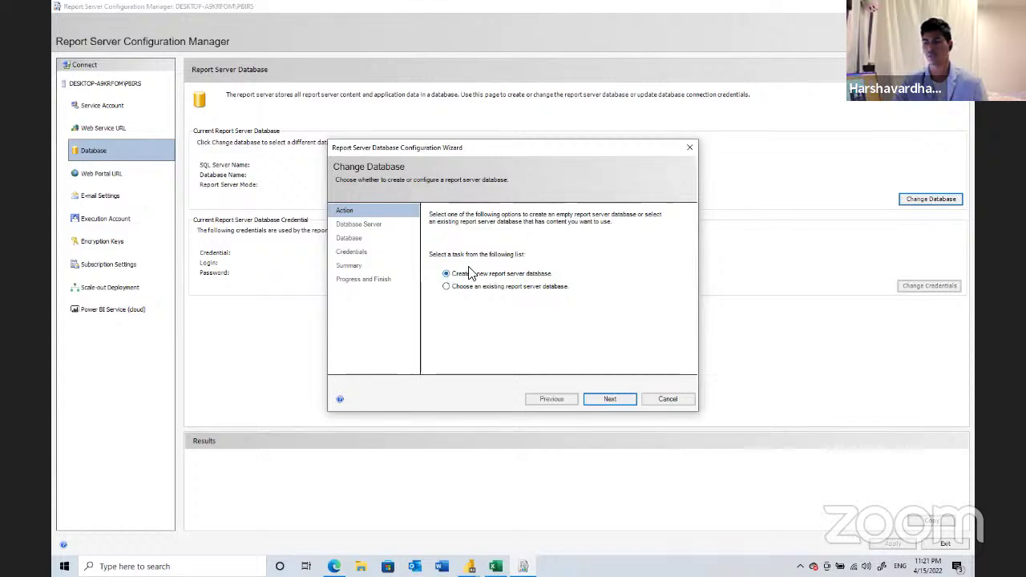
pyautogui.click(610, 399)
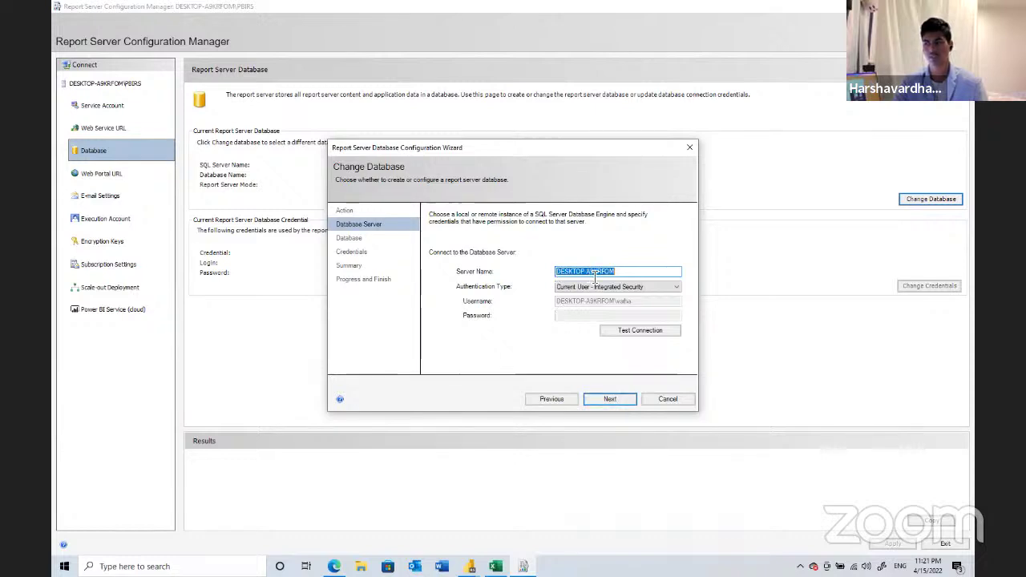
# - Use Current User - Integrated Security and confirm the server connection test succeeds
pyautogui.click(590, 288)
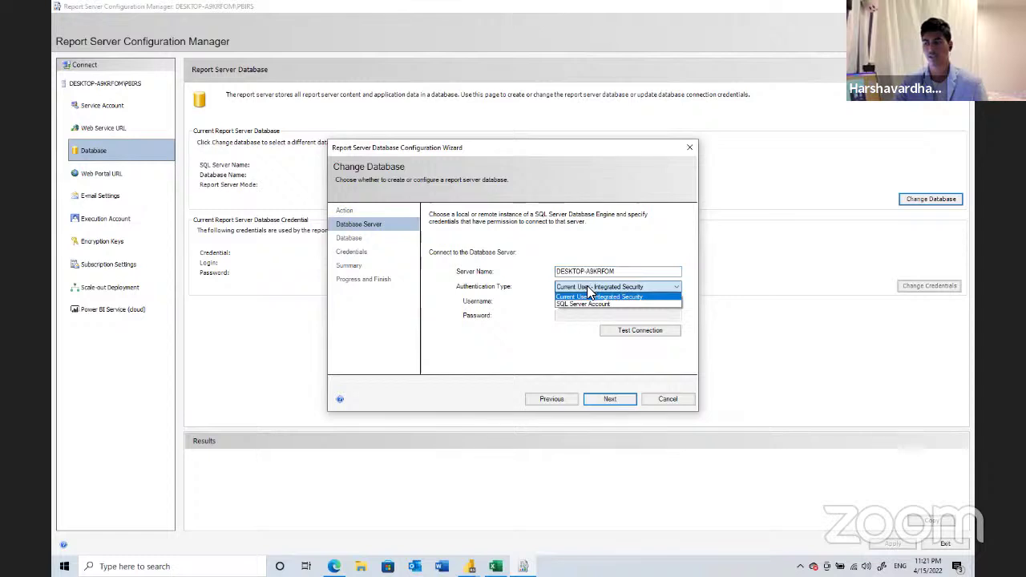
pyautogui.click(577, 303)
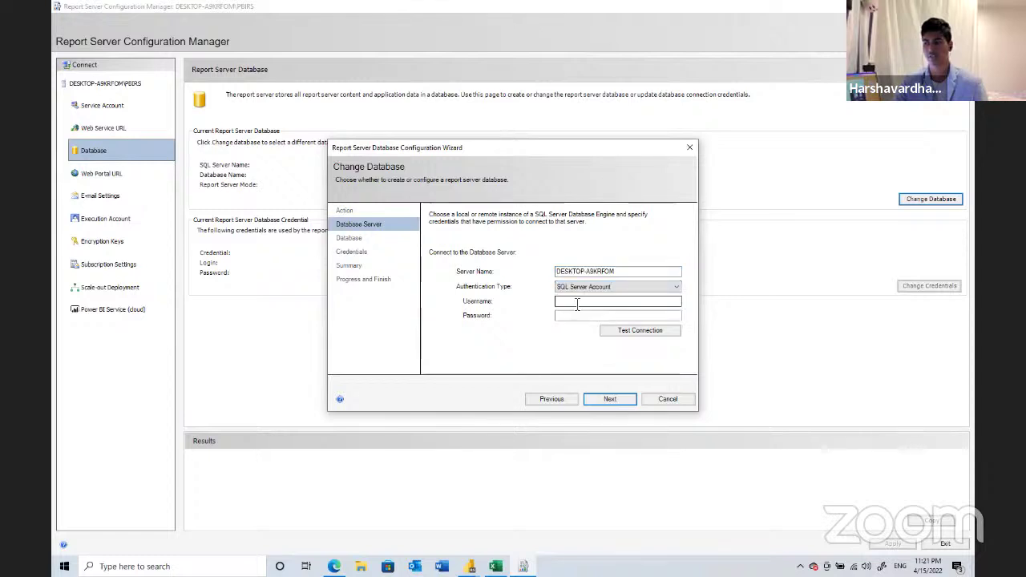
pyautogui.click(593, 305)
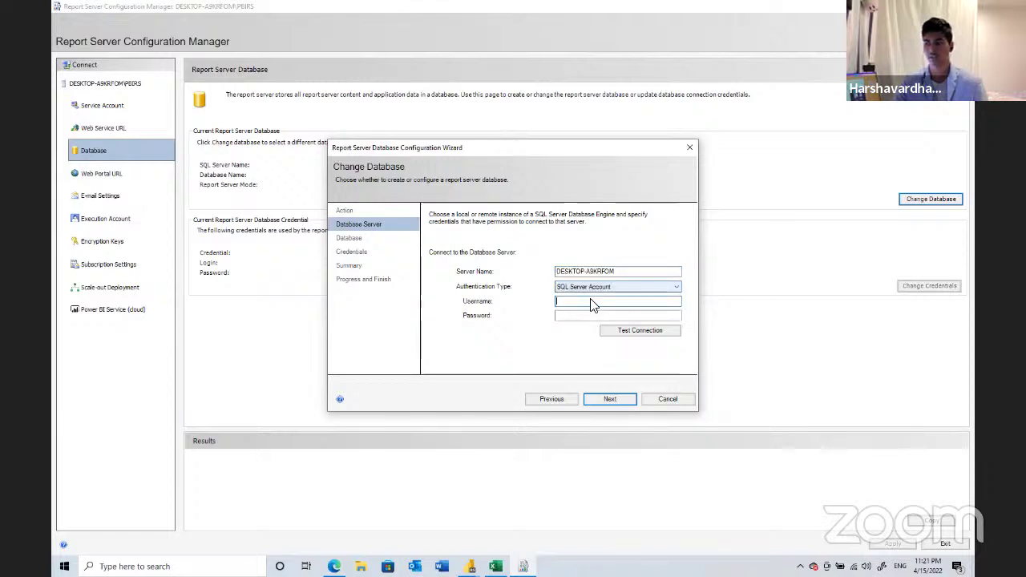
pyautogui.click(623, 286)
pyautogui.click(614, 298)
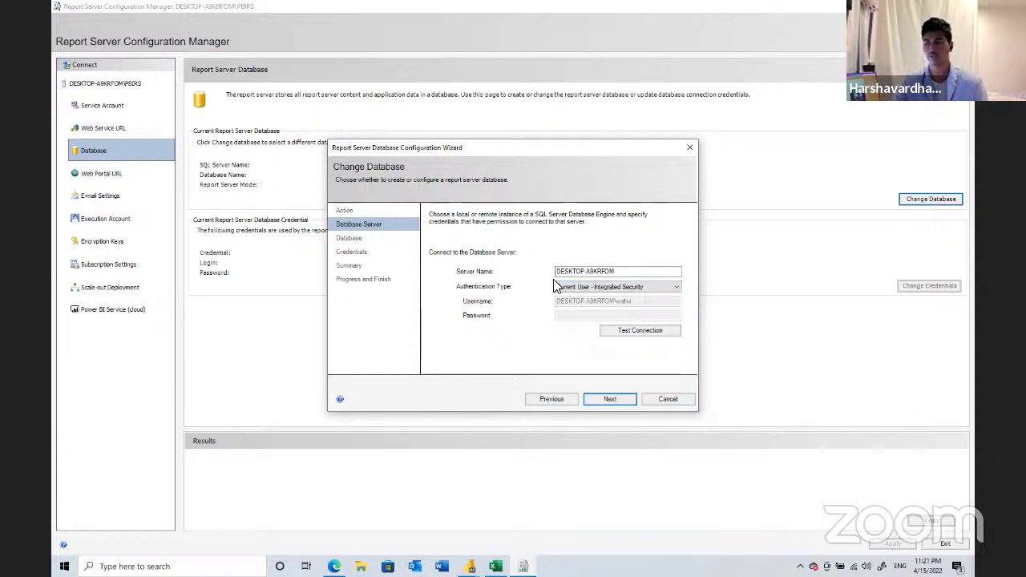
pyautogui.click(644, 332)
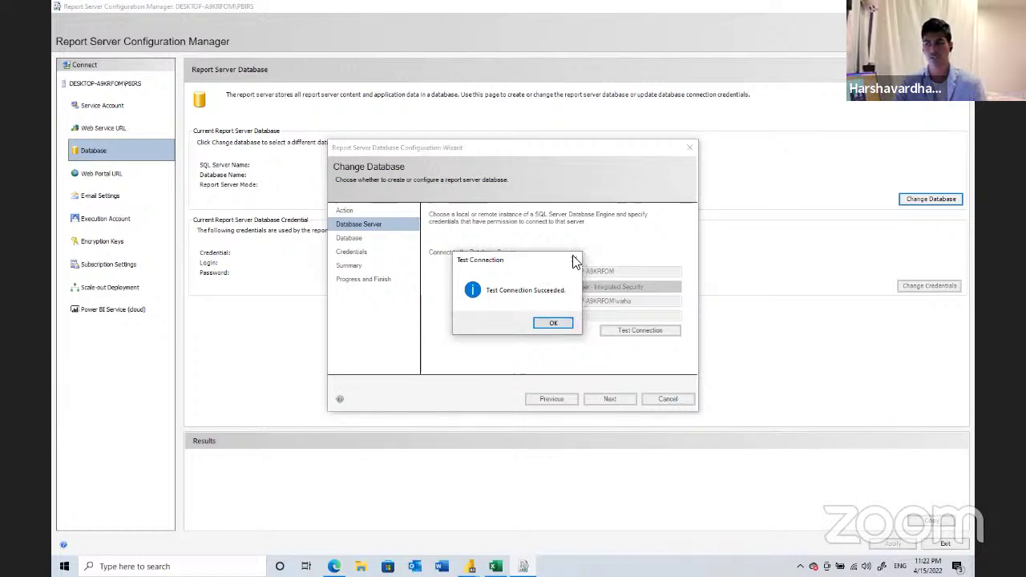
pyautogui.press('Return')
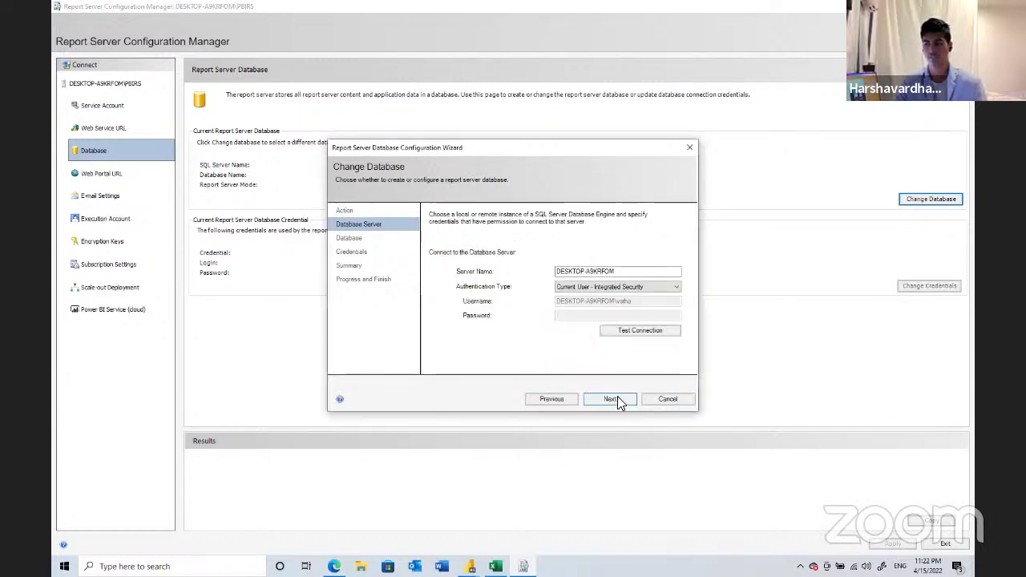
# - Rename the database from the existing ReportServer to PBIReportServer and advance to Credentials
pyautogui.click(610, 399)
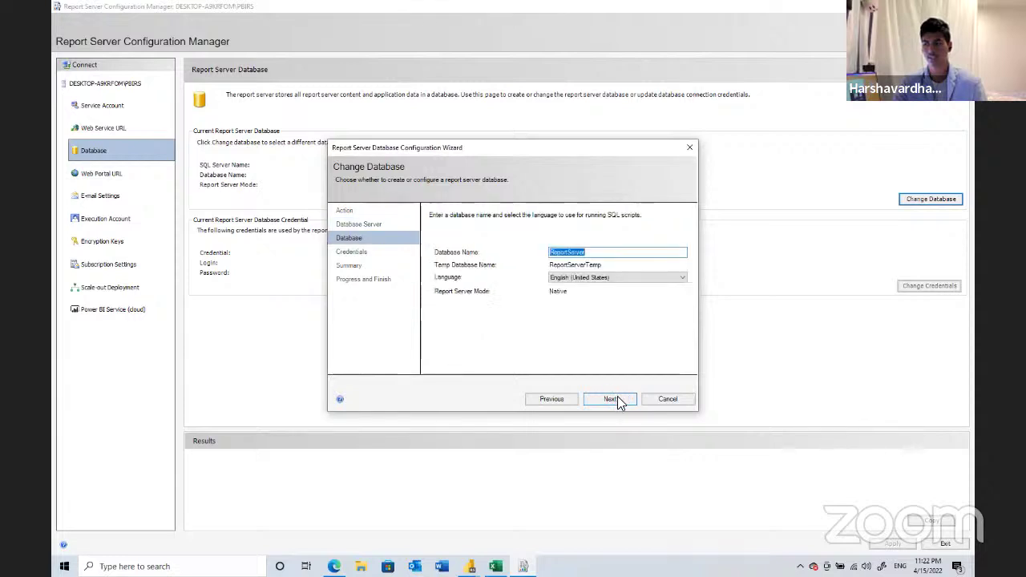
pyautogui.click(591, 251)
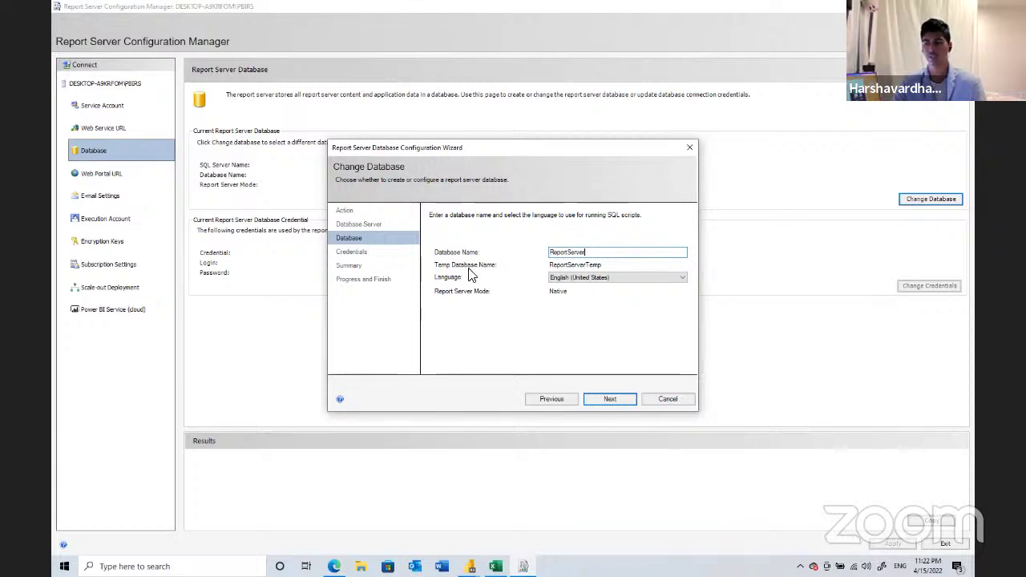
pyautogui.click(585, 286)
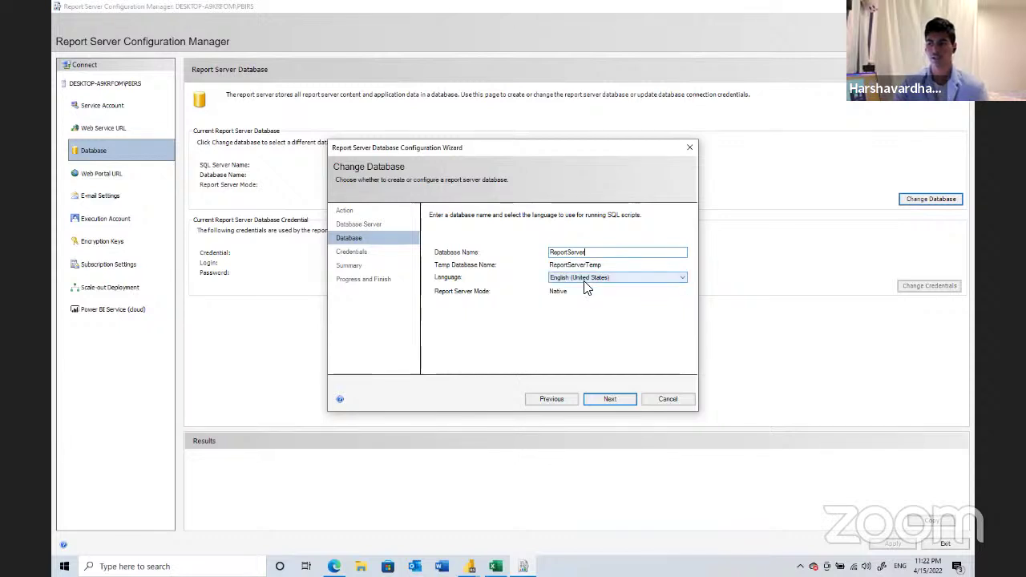
pyautogui.click(607, 399)
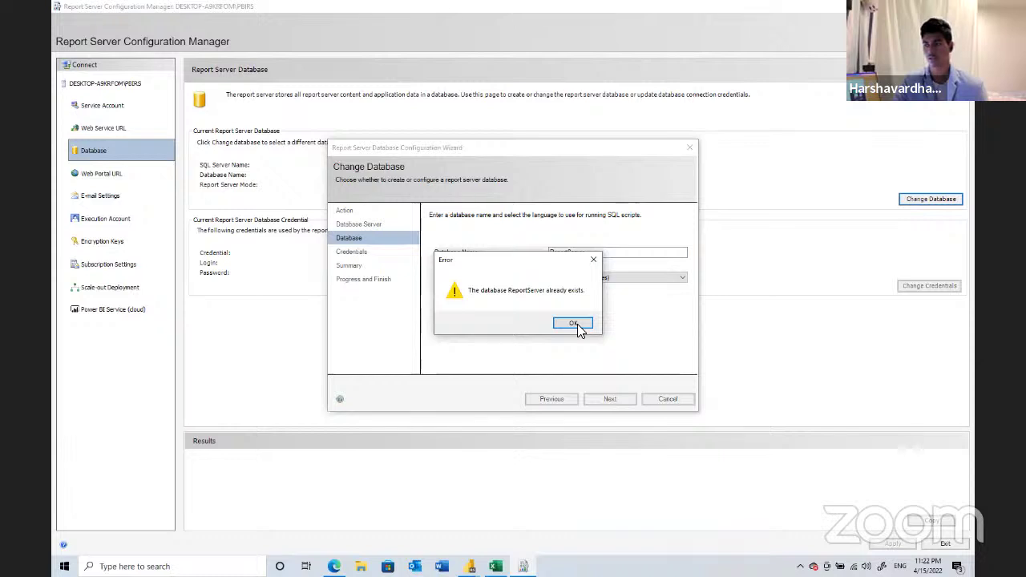
pyautogui.click(573, 323)
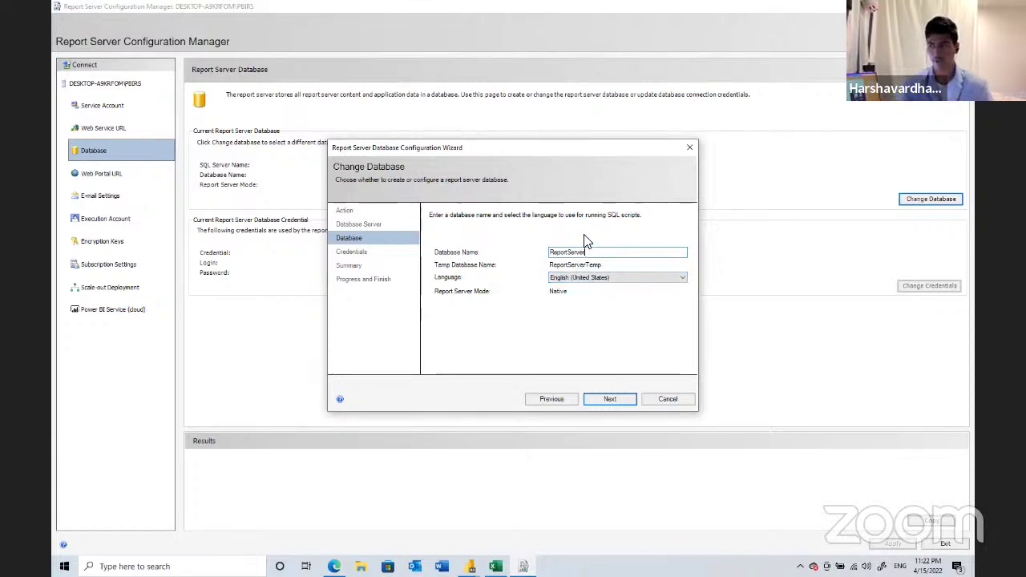
pyautogui.press('BackSpace')
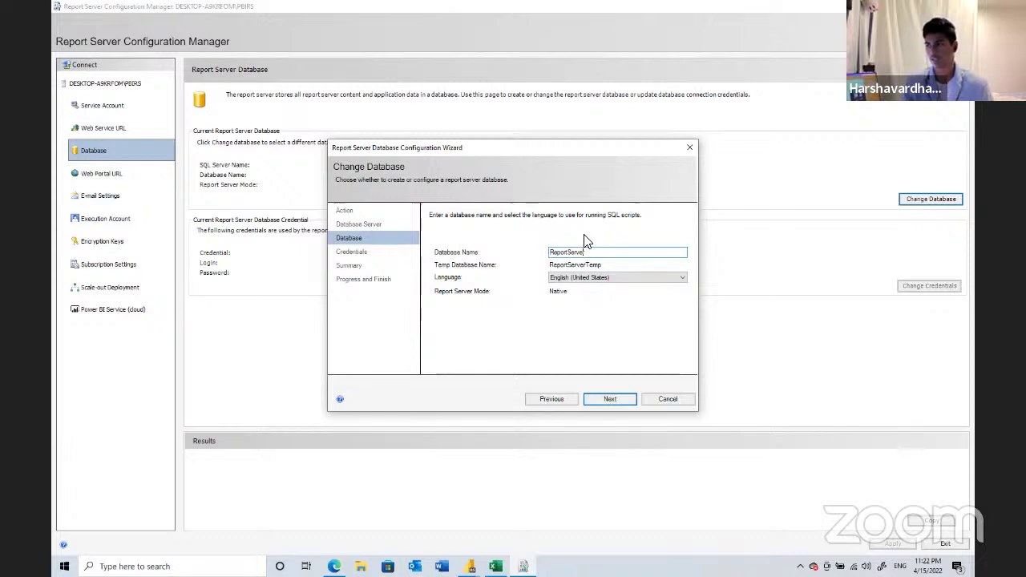
pyautogui.write('P')
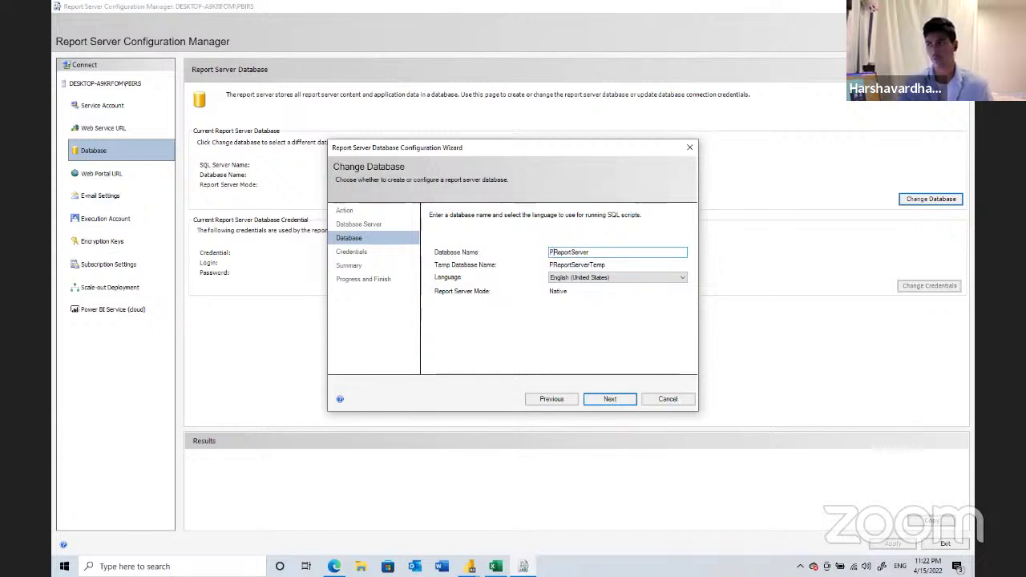
pyautogui.write('BI')
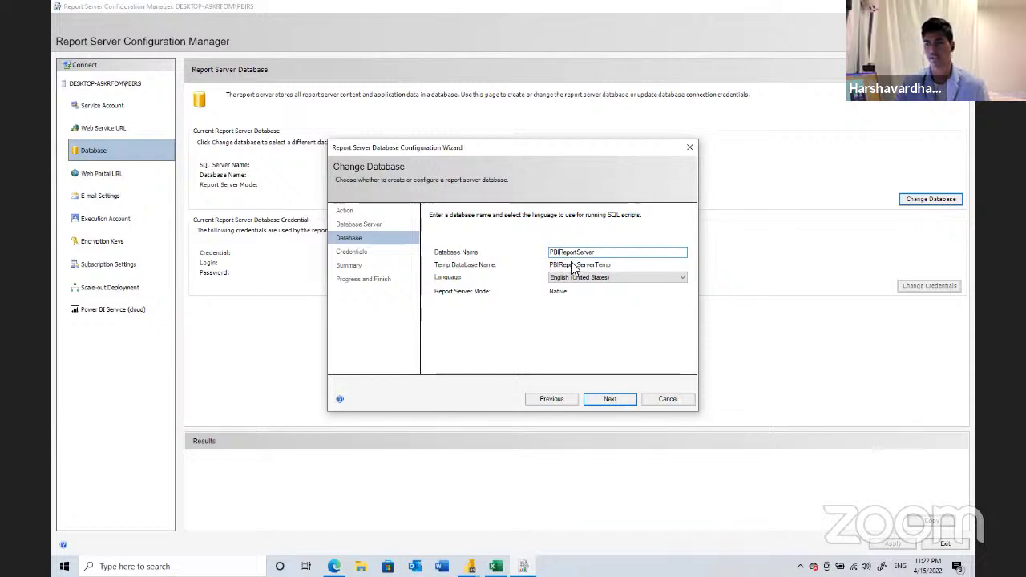
pyautogui.click(593, 399)
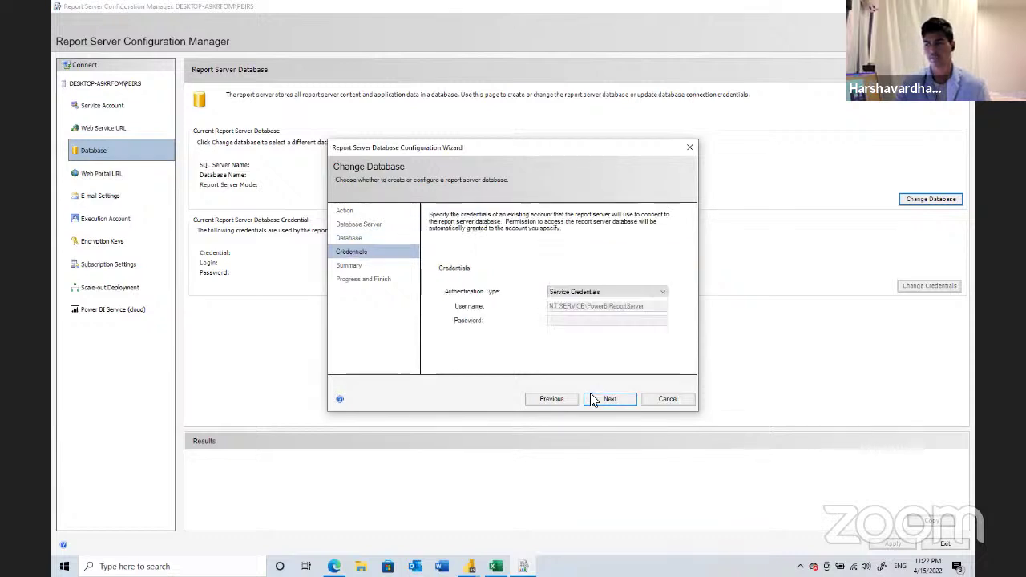
# - Keep Service Credentials and run the PBIReportServer database creation from the Summary
pyautogui.click(580, 291)
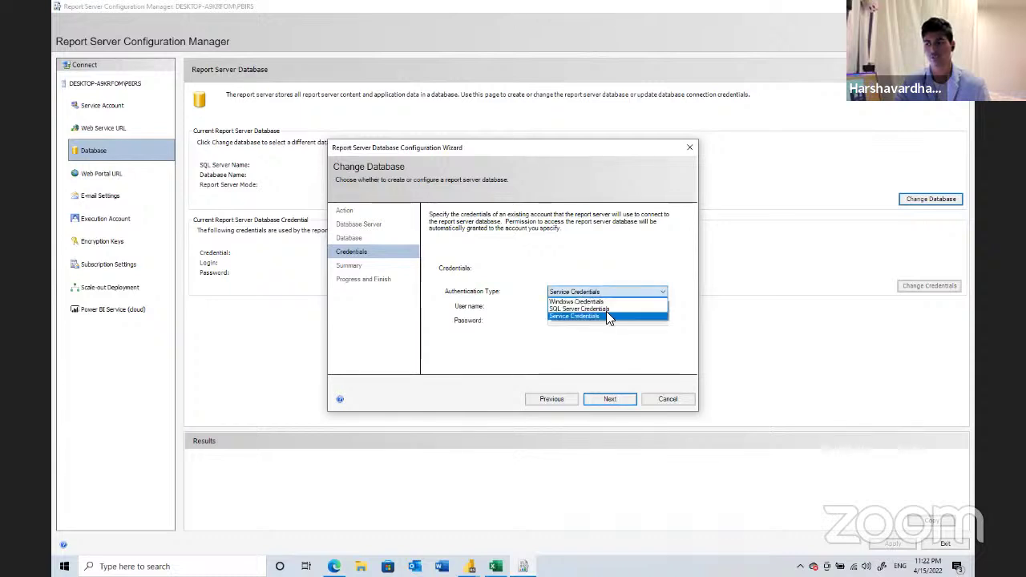
pyautogui.click(606, 316)
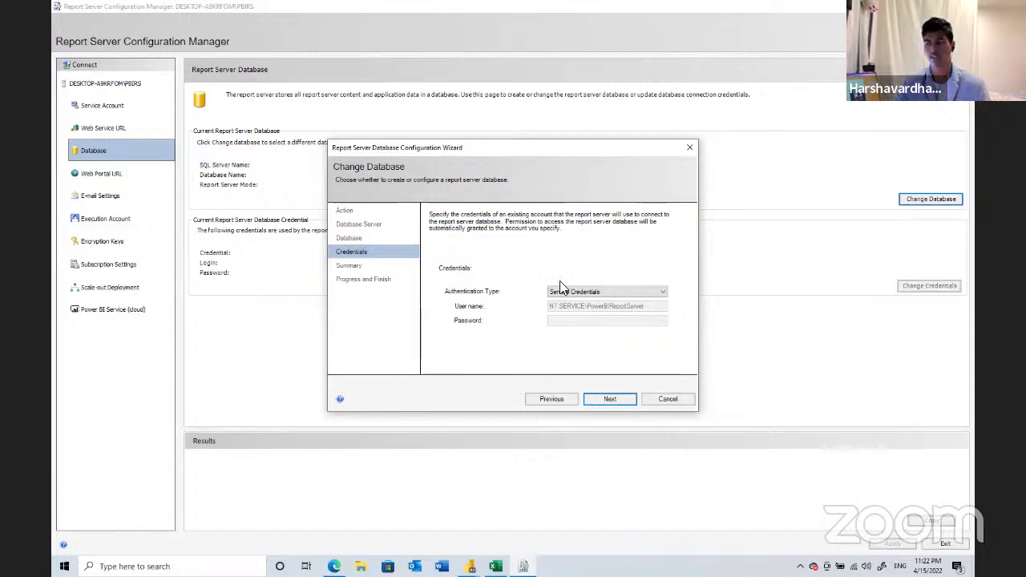
pyautogui.click(558, 293)
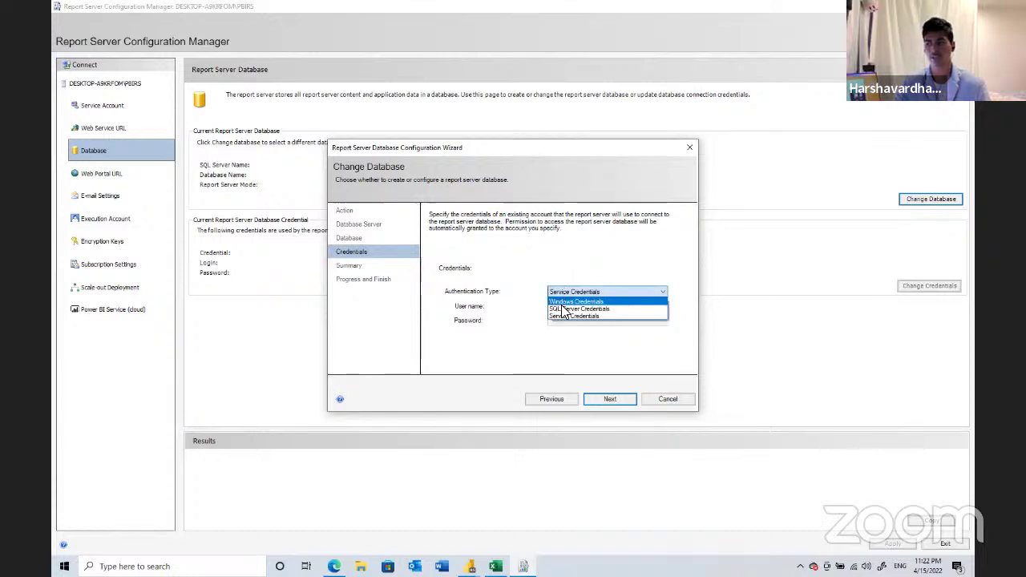
pyautogui.click(510, 286)
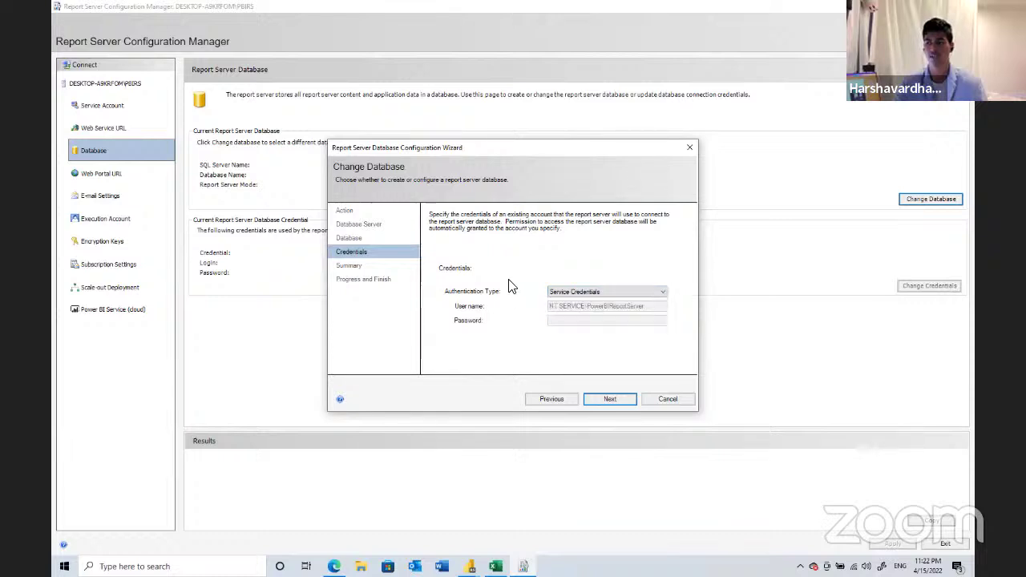
pyautogui.click(608, 399)
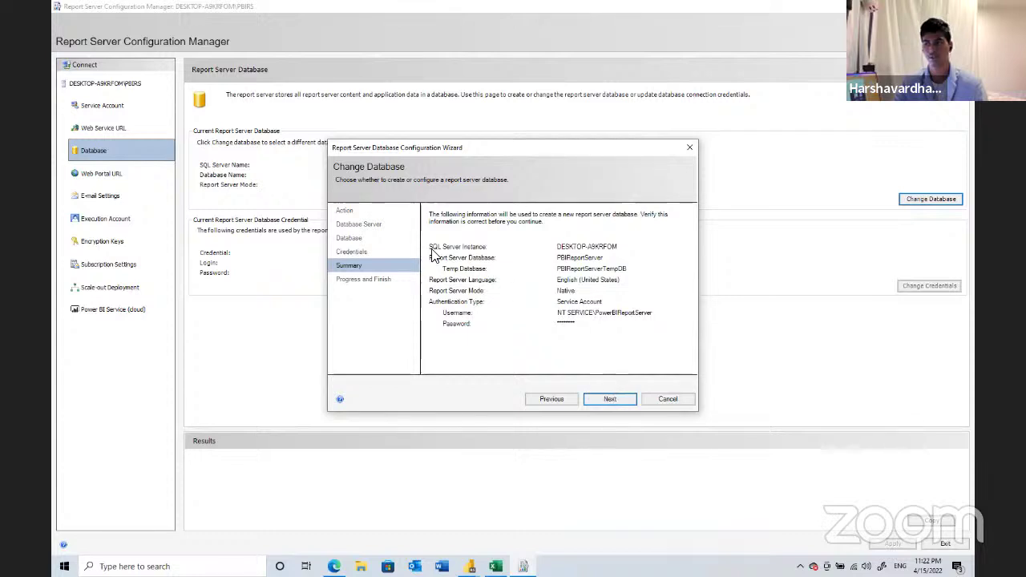
pyautogui.click(607, 398)
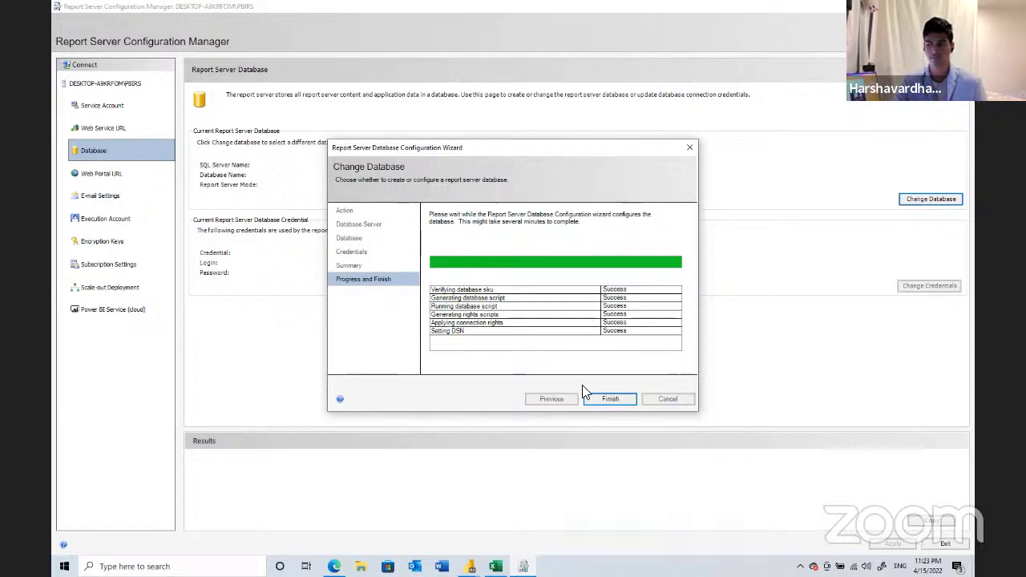
# - Close the finished wizard, go to the DESKTOP-A9KRFOM\PBIRS status page and stop the service
pyautogui.click(603, 400)
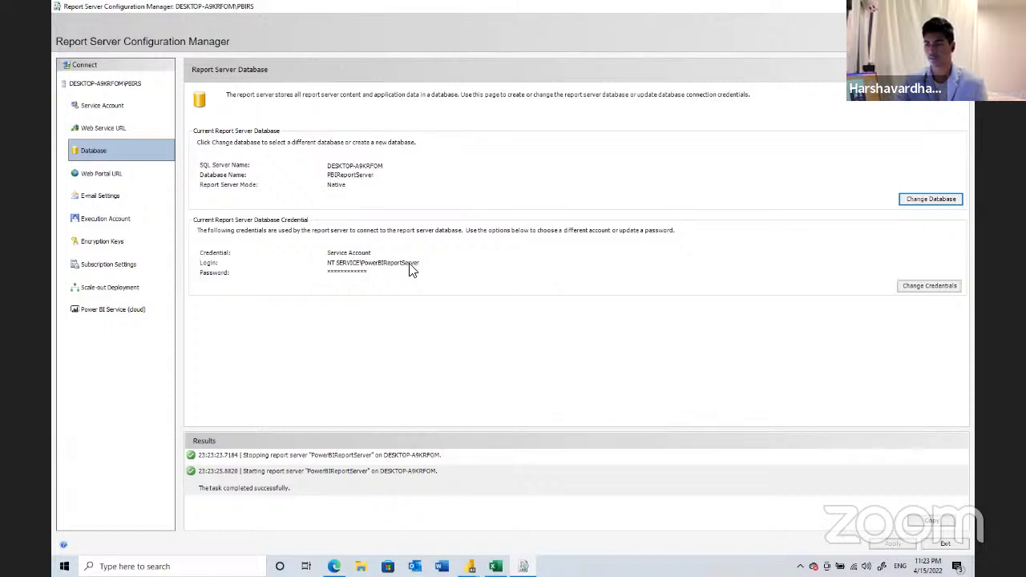
pyautogui.click(152, 84)
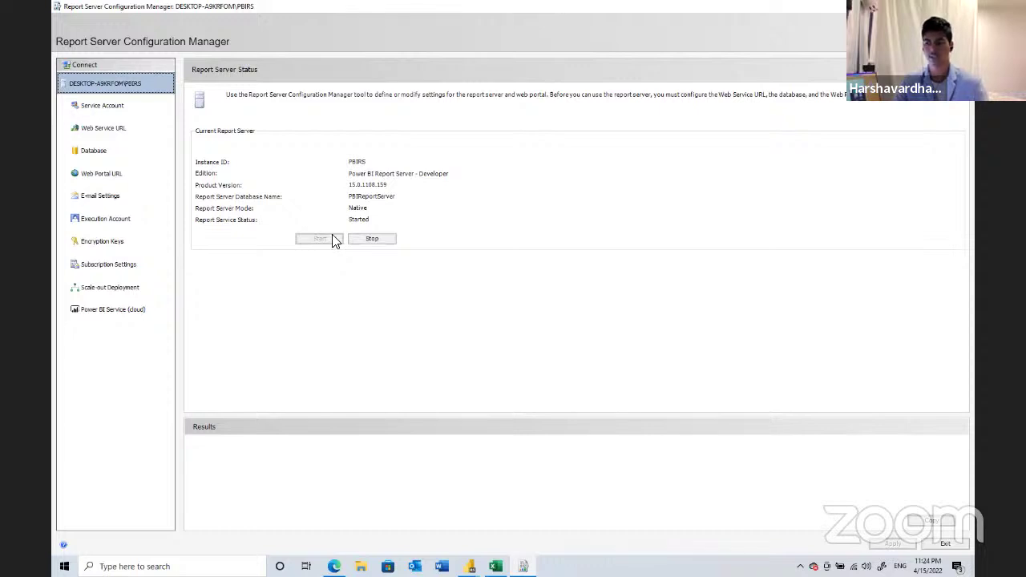
pyautogui.click(375, 244)
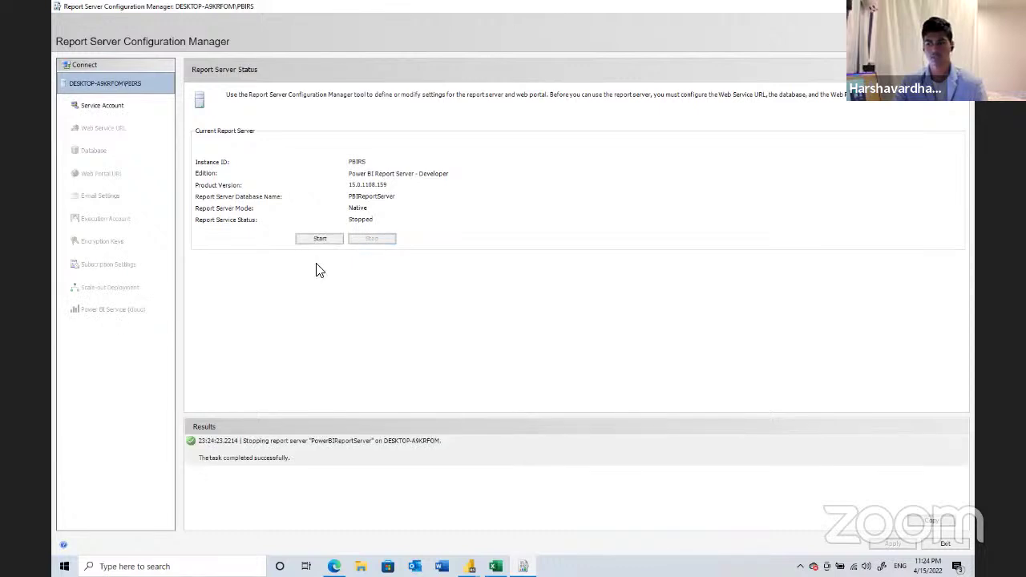
# - Start the PowerBIReportServer service again from the Report Server Status page
pyautogui.click(321, 238)
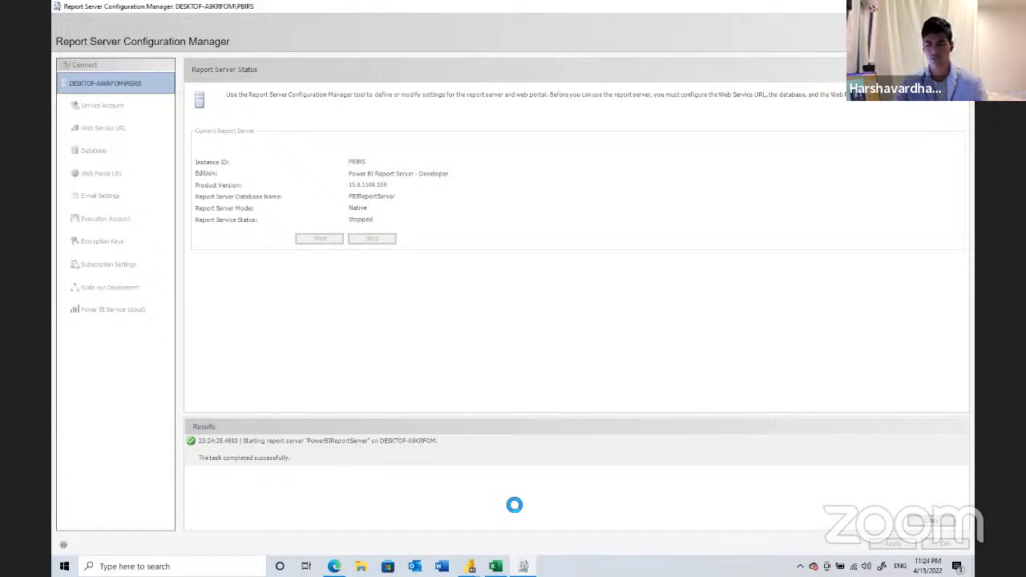
# - Launch the Windows Services console from Run, maximize it and scroll down to the Power BI Report Server entry
pyautogui.press('super+r')
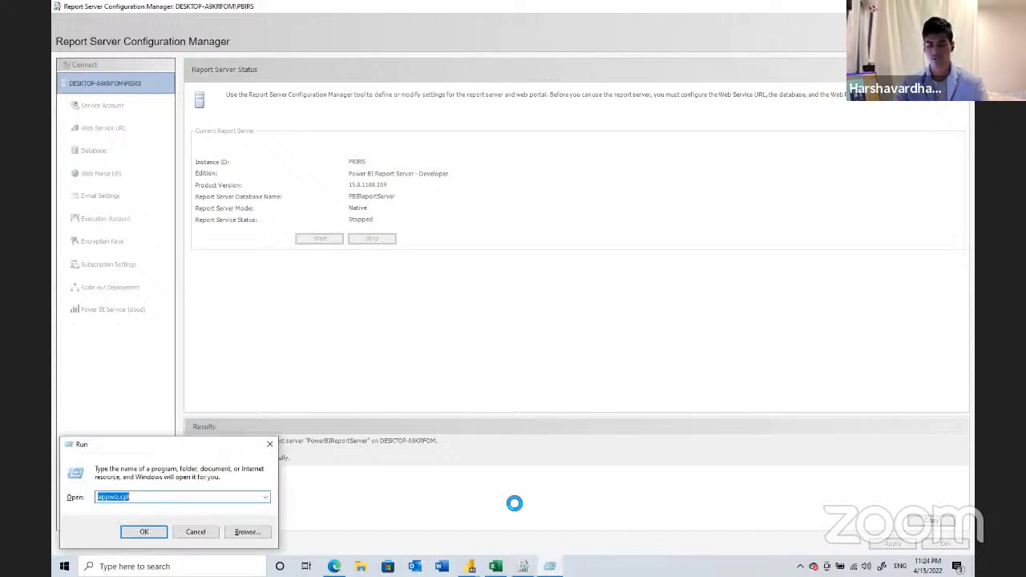
pyautogui.write('servi')
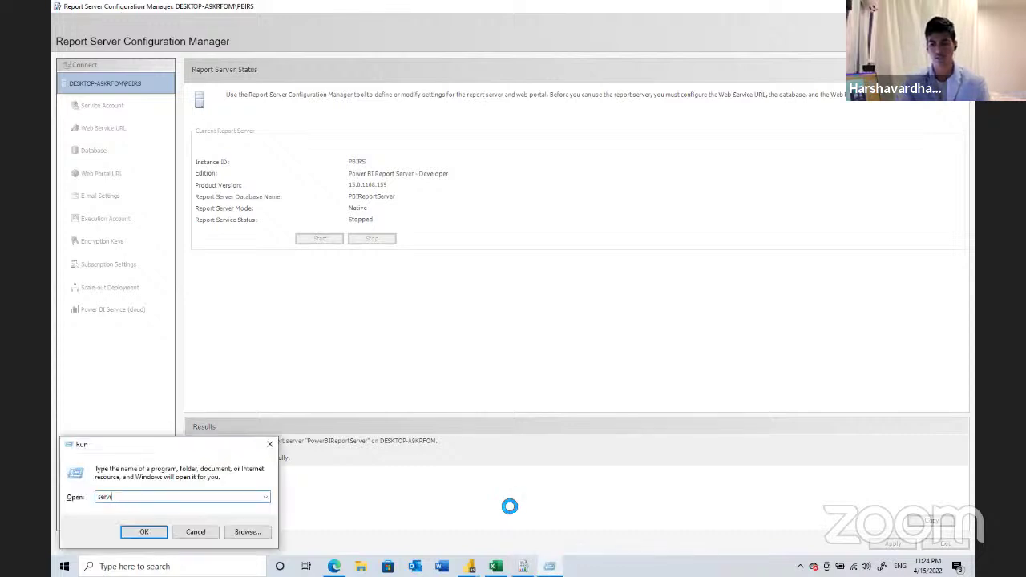
pyautogui.write('ce.')
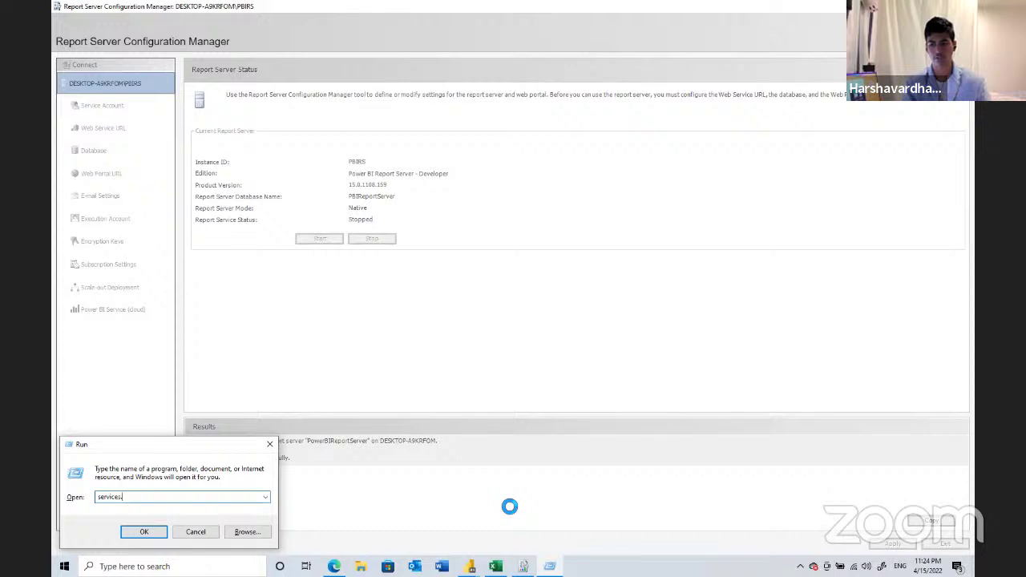
pyautogui.press('Return')
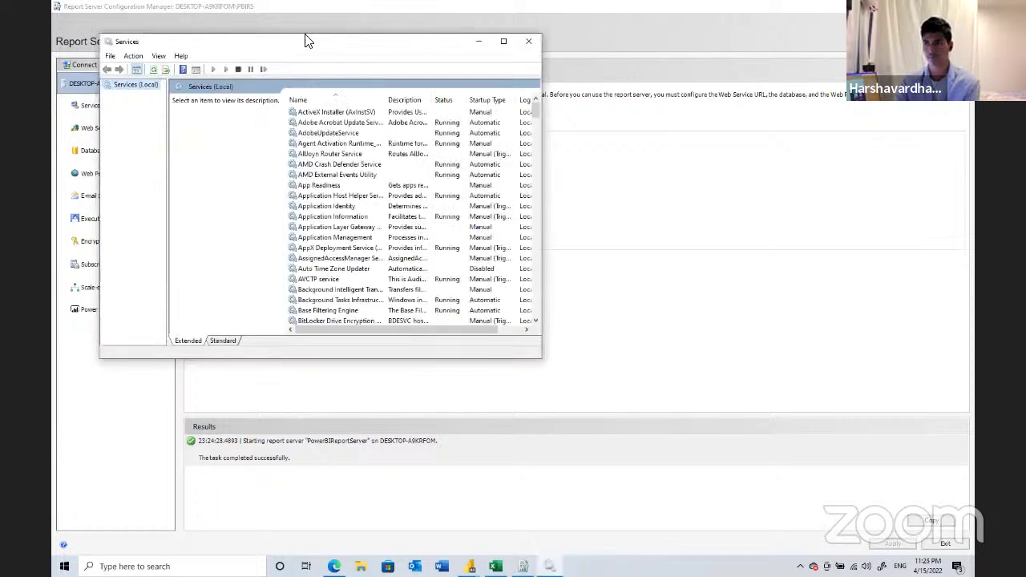
pyautogui.press('super+Up')
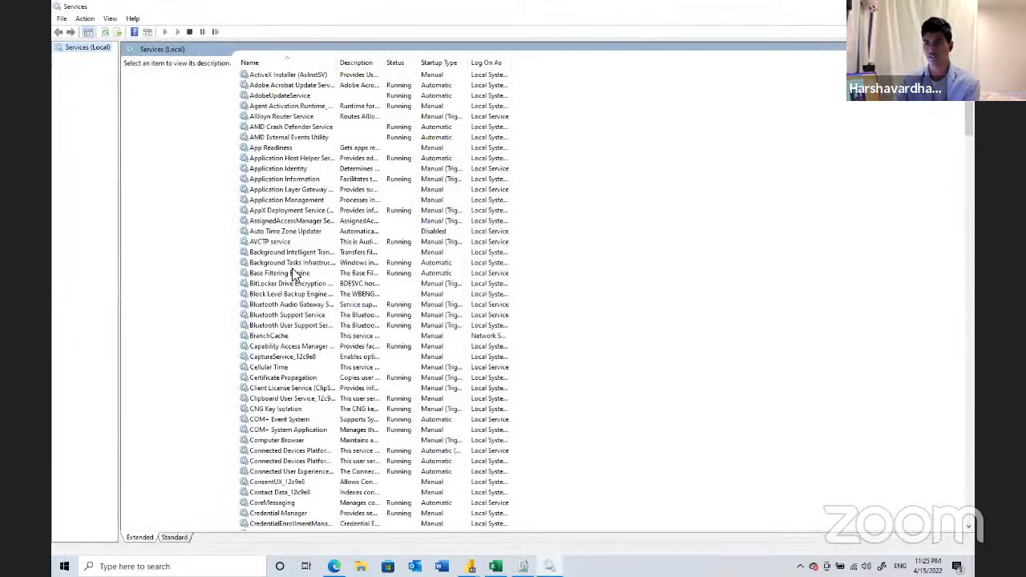
pyautogui.scroll(-6, 295, 275)
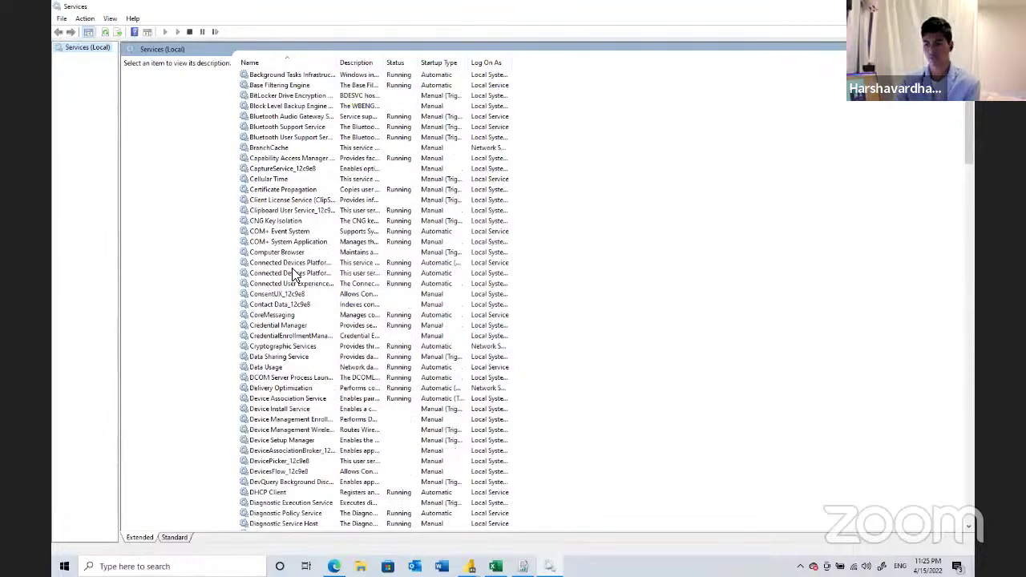
pyautogui.scroll(-6, 295, 275)
pyautogui.scroll(-7, 295, 275)
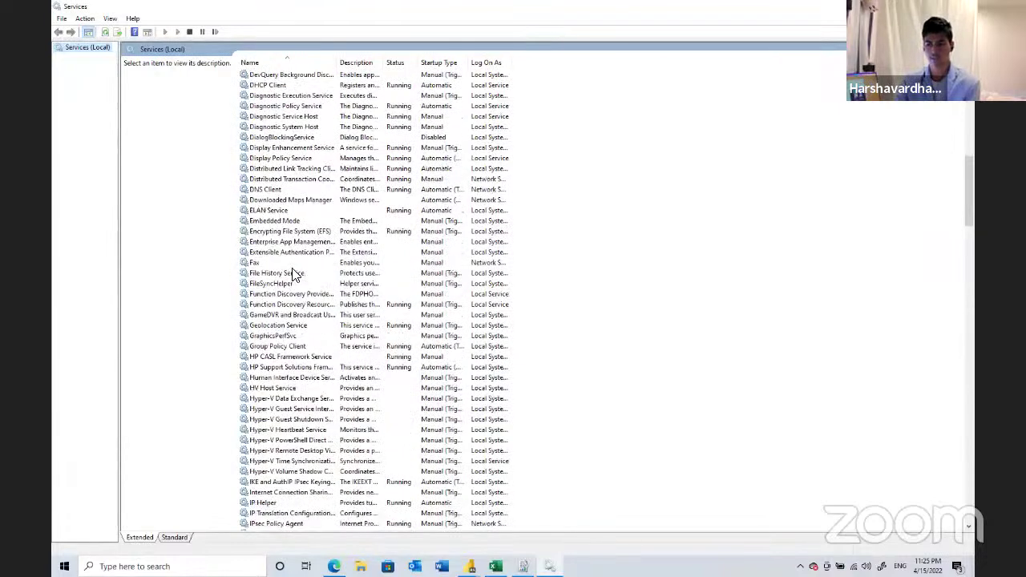
pyautogui.scroll(-4, 293, 273)
pyautogui.scroll(-11, 508, 85)
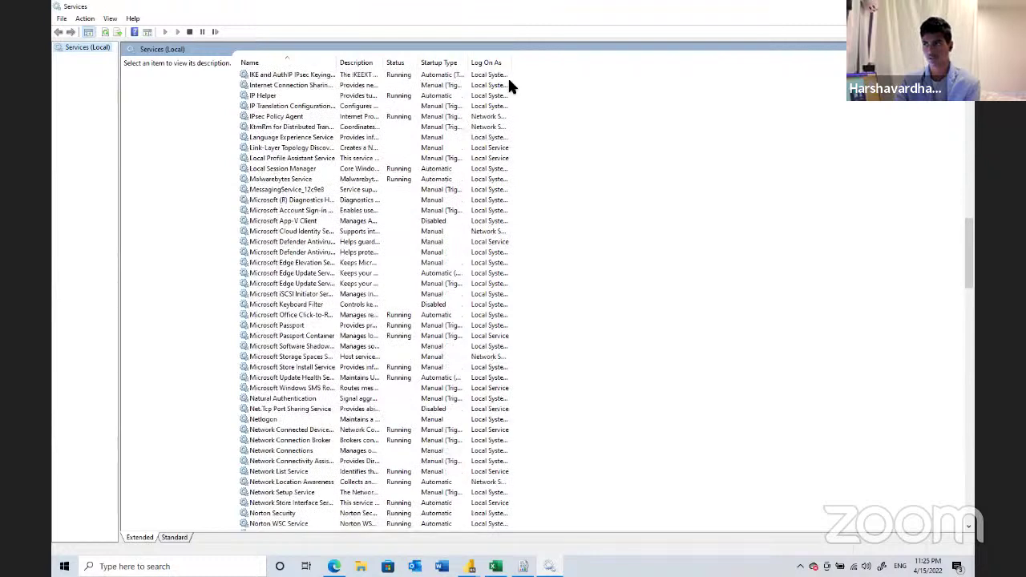
pyautogui.scroll(-4, 491, 238)
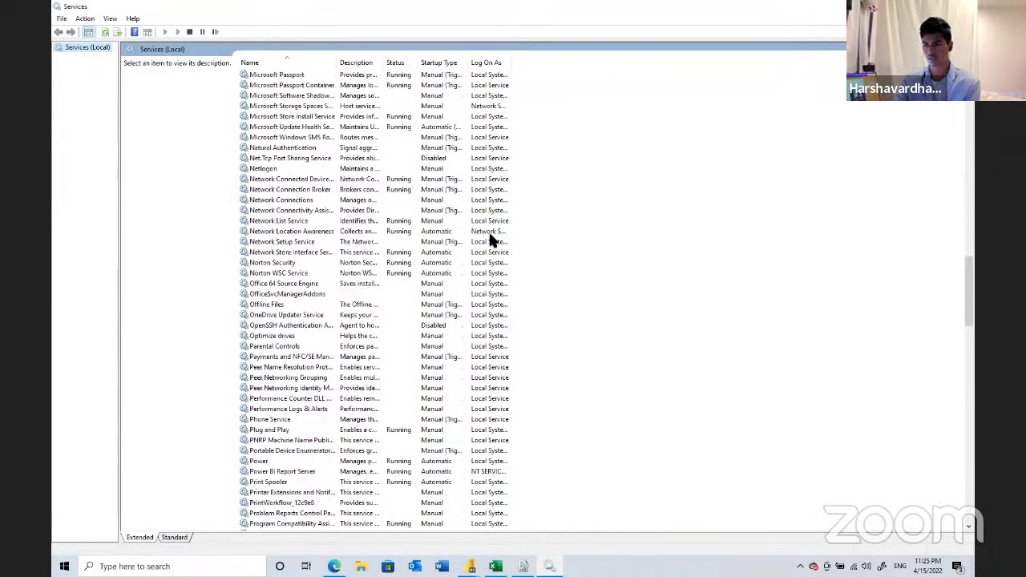
pyautogui.scroll(-3, 491, 239)
pyautogui.scroll(-1, 491, 239)
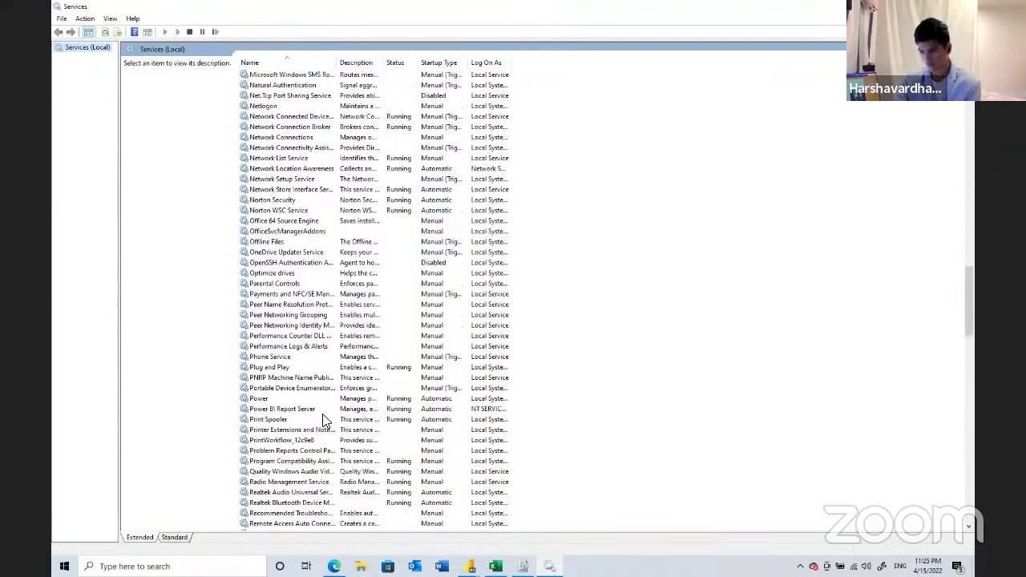
# - Confirm Power BI Report Server is Running, then return to Report Server Configuration Manager
pyautogui.click(320, 410)
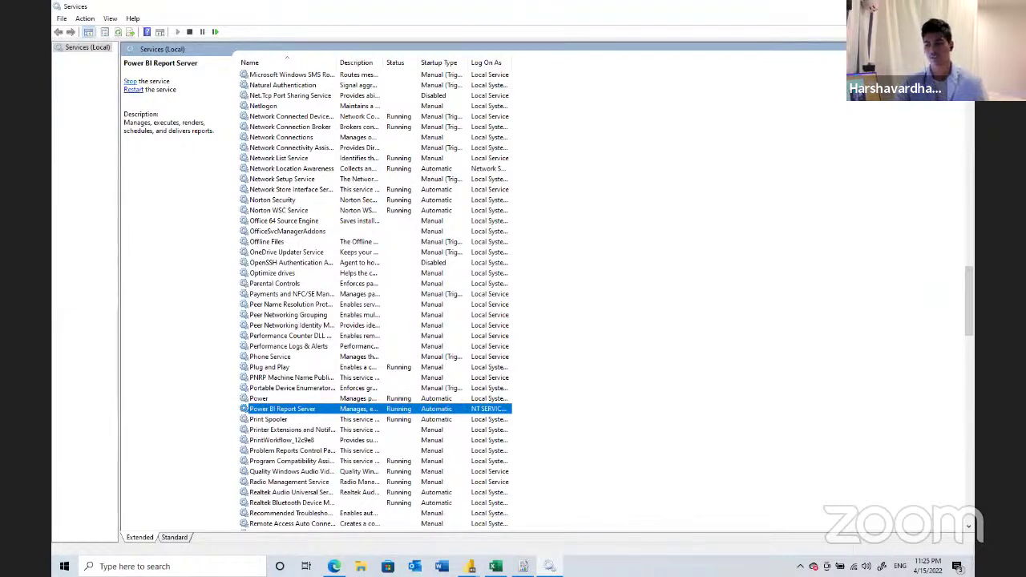
pyautogui.hotkey('alt', 'Tab')
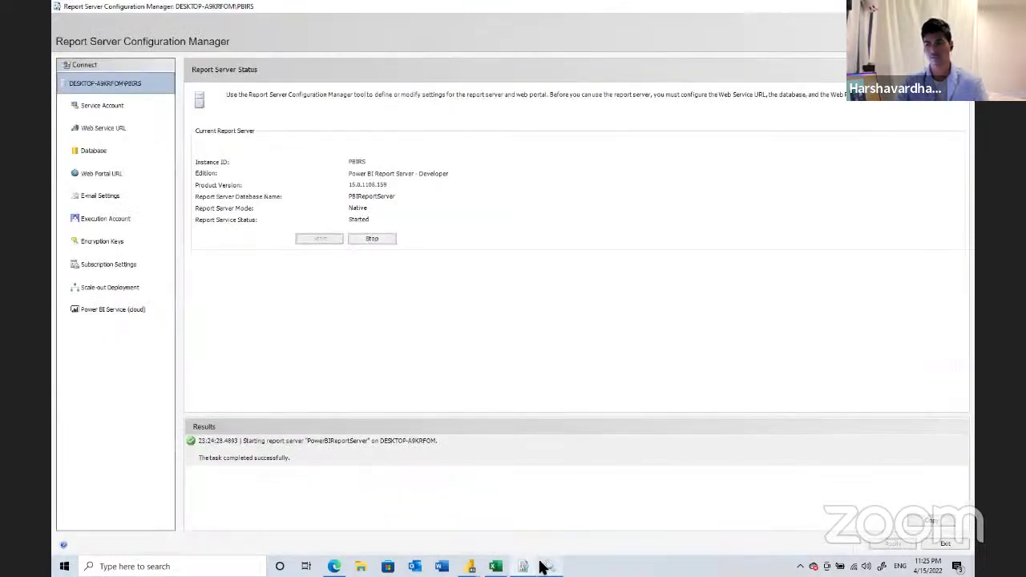
pyautogui.click(545, 567)
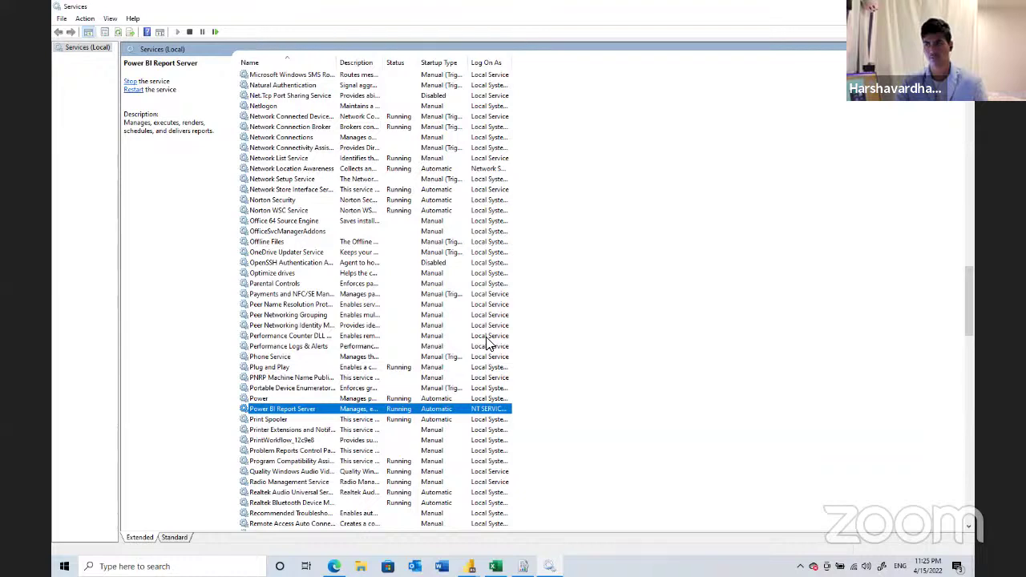
pyautogui.click(597, 336)
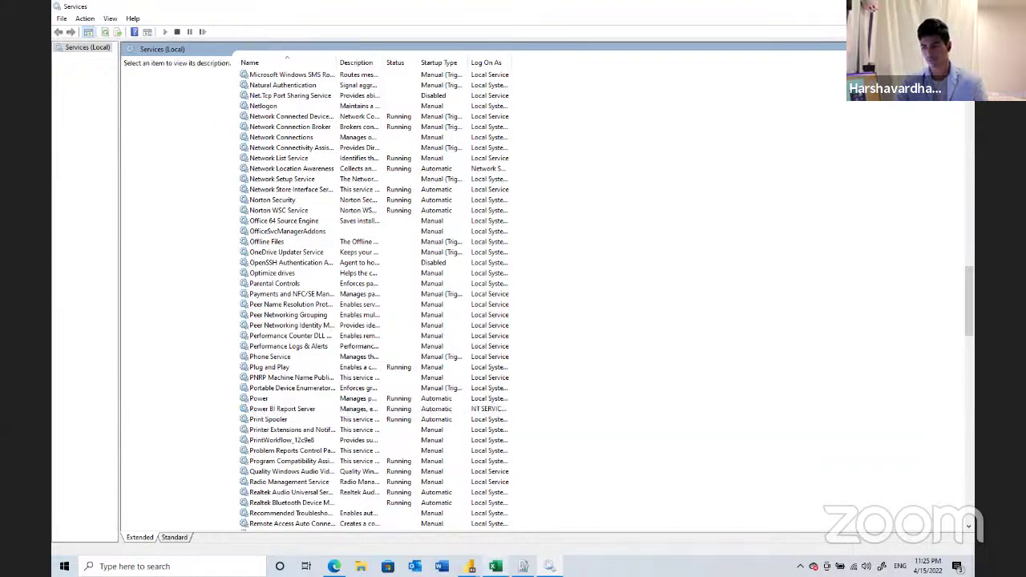
pyautogui.click(522, 567)
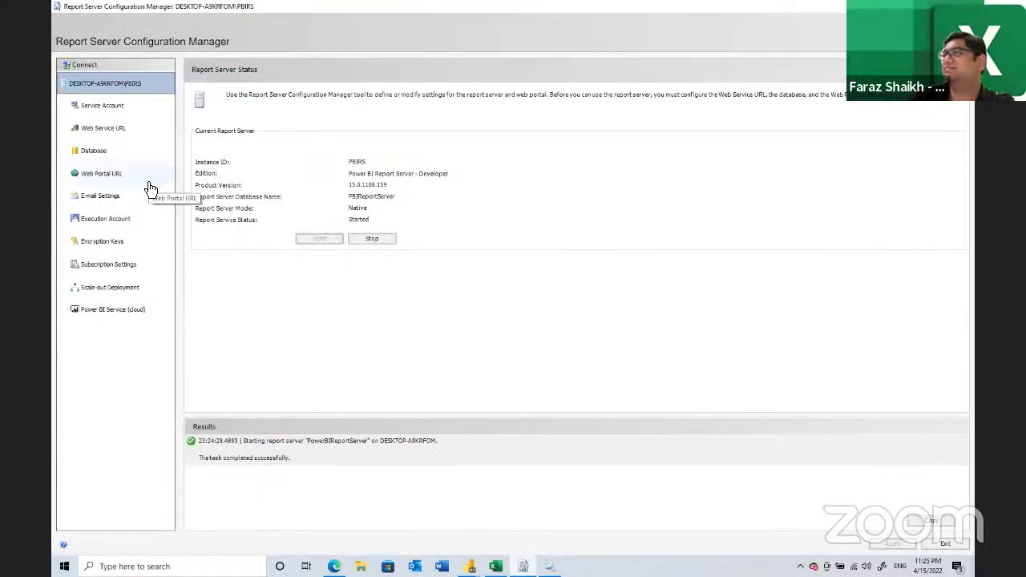
# - Set the web service IP address to 192.168.1.119
pyautogui.click(162, 132)
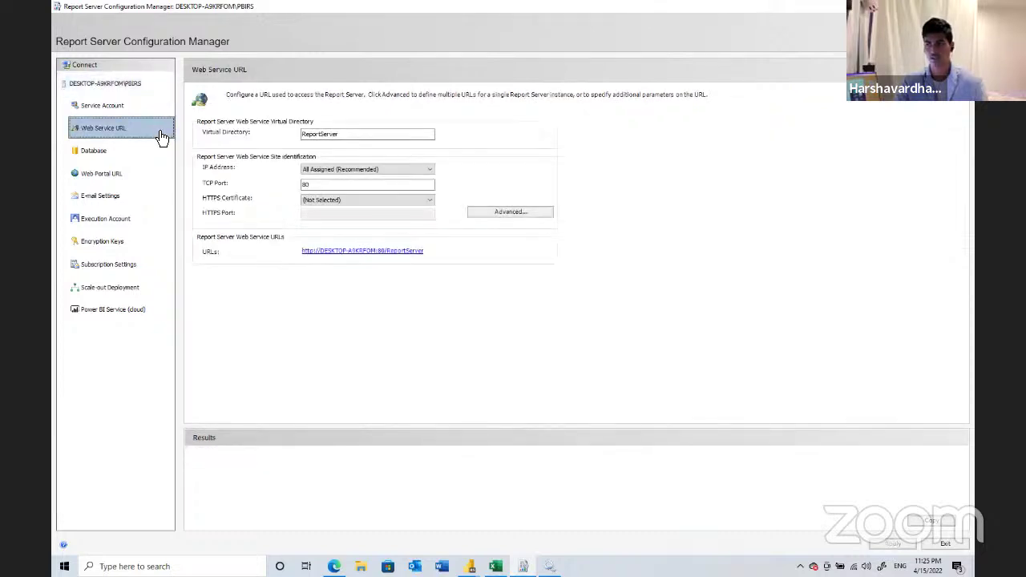
pyautogui.click(372, 169)
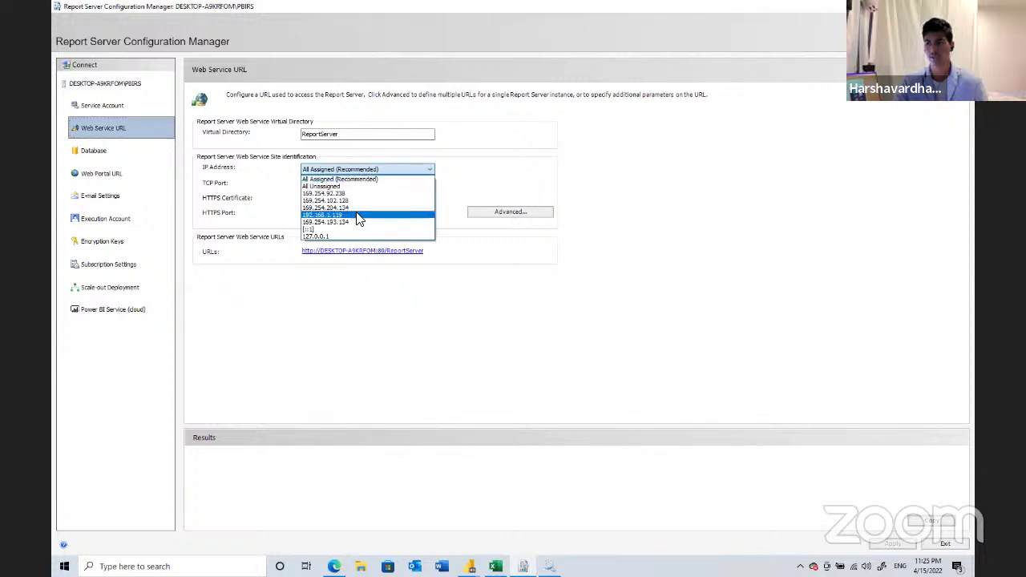
pyautogui.click(358, 215)
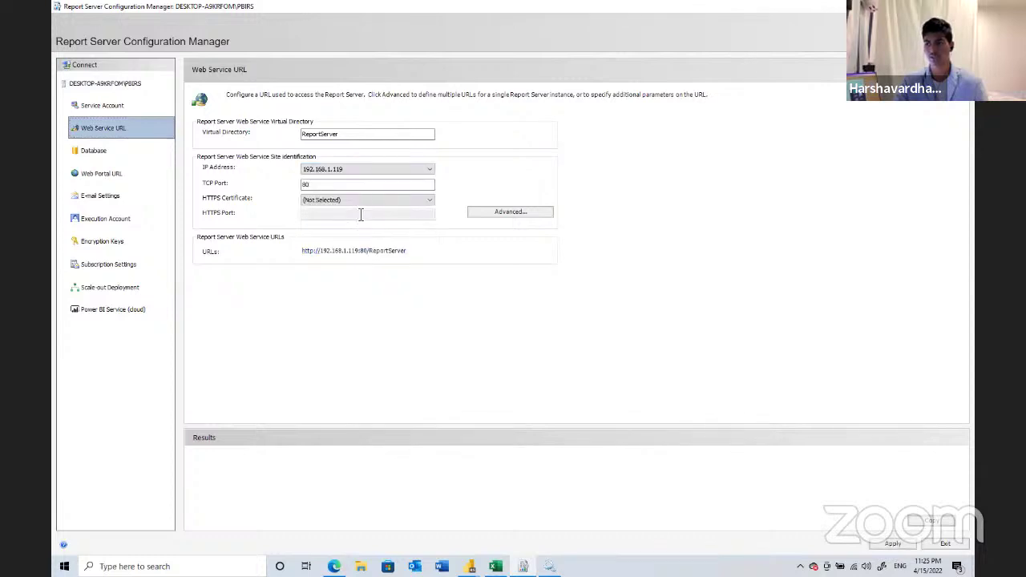
# - Add an All Unassigned port 80 HTTP identity in the advanced web service settings
pyautogui.click(473, 212)
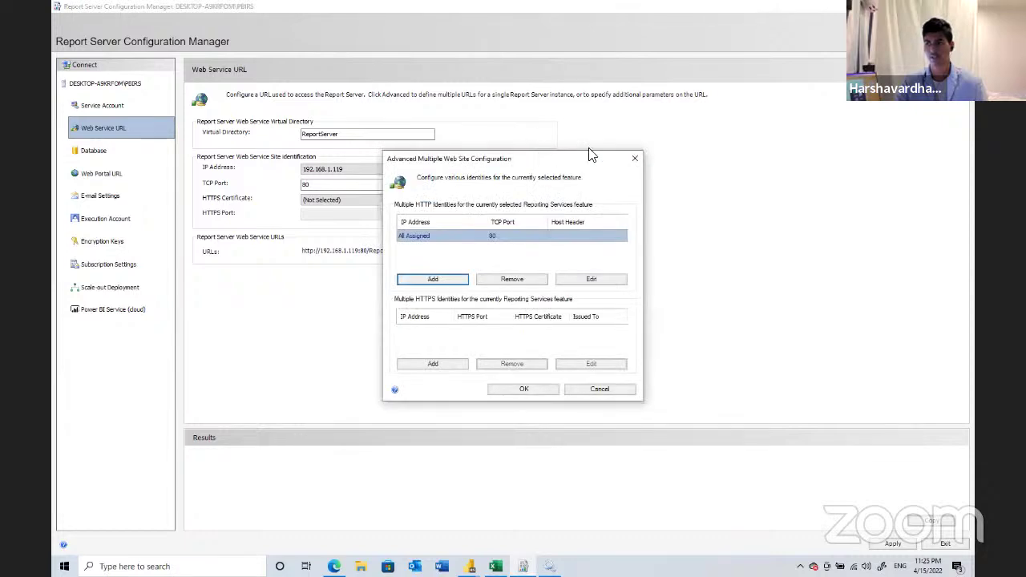
pyautogui.moveTo(590, 155); pyautogui.dragTo(643, 149)
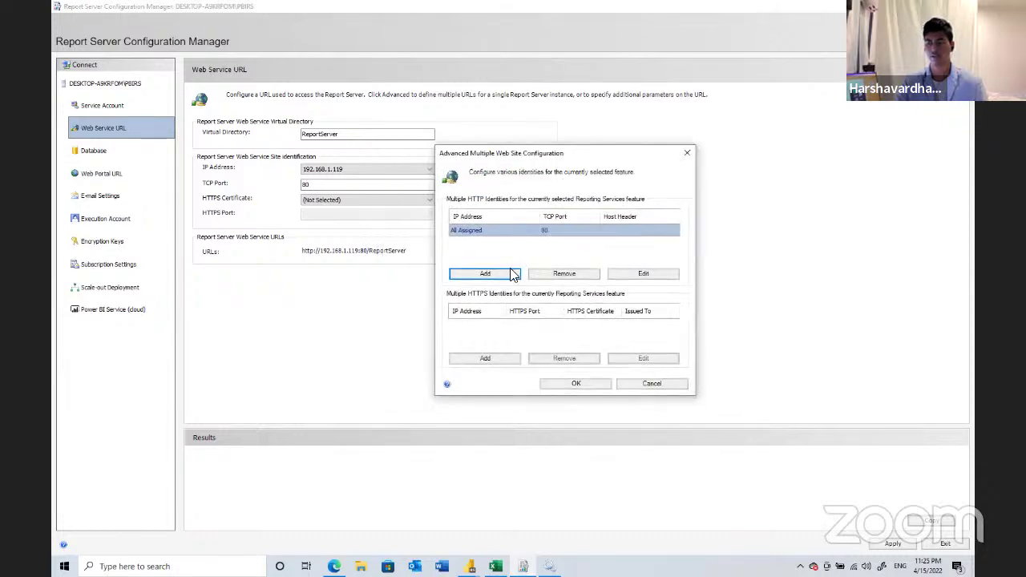
pyautogui.click(513, 275)
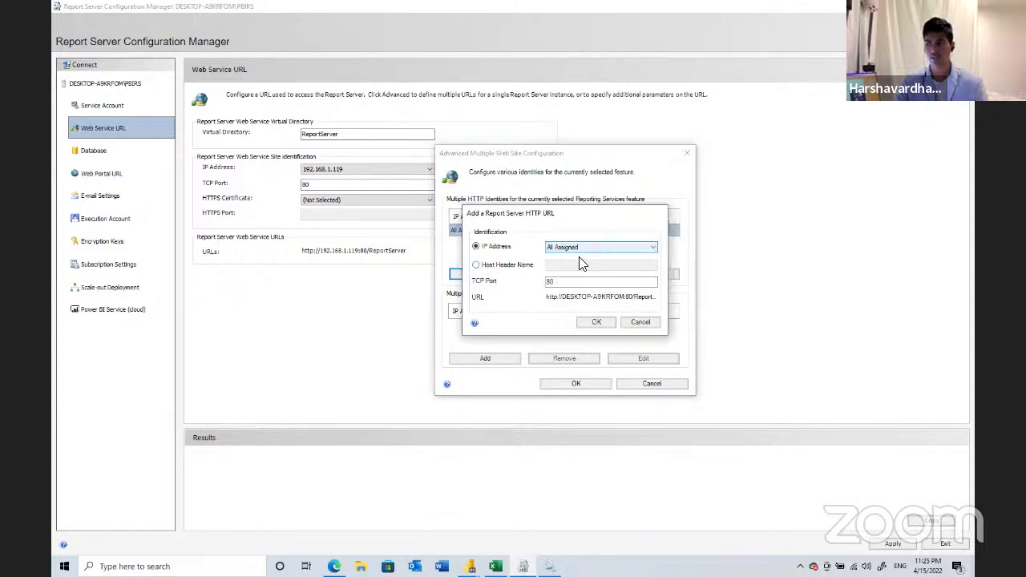
pyautogui.click(582, 248)
pyautogui.click(576, 254)
pyautogui.click(579, 282)
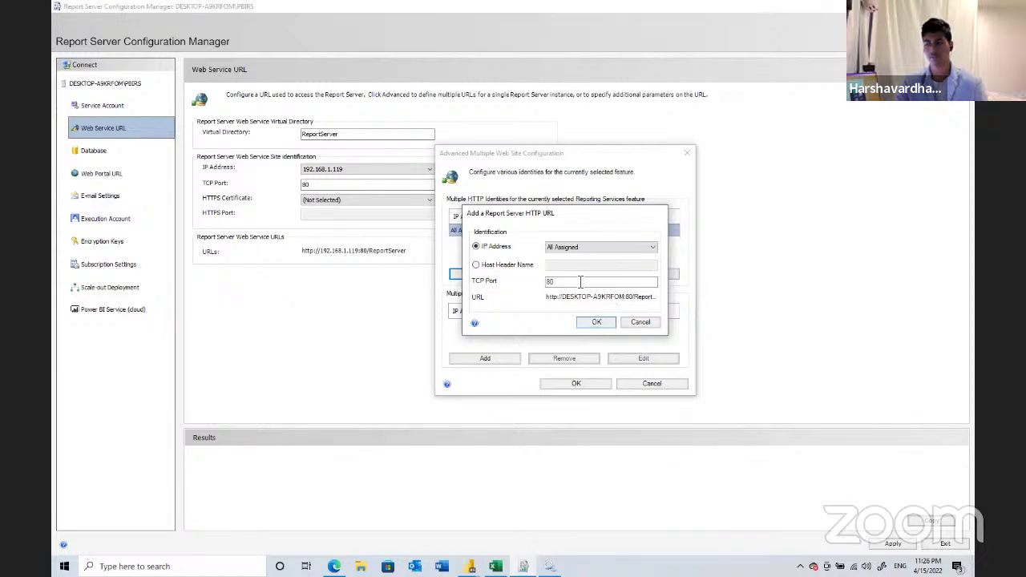
pyautogui.click(607, 323)
pyautogui.click(543, 322)
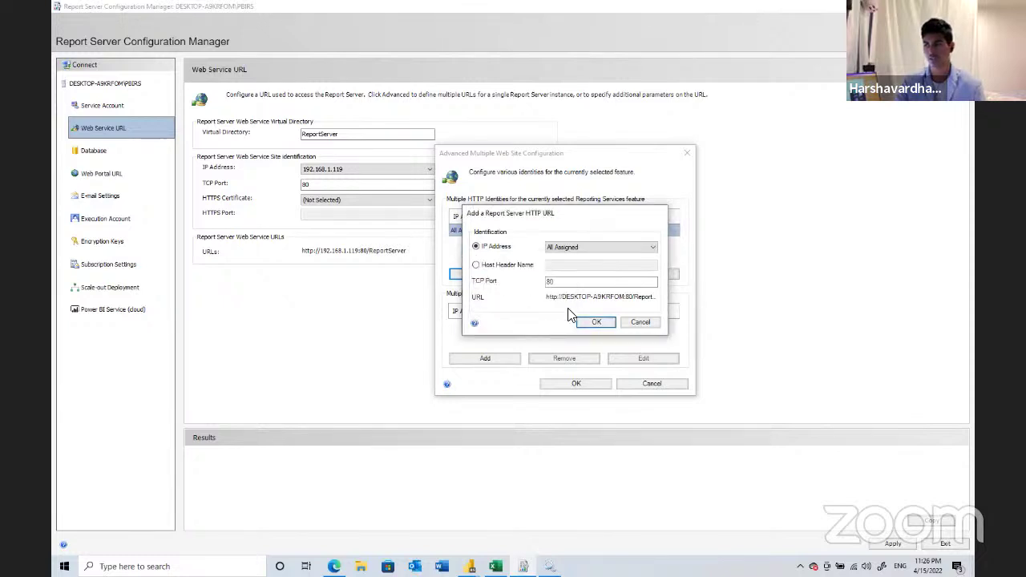
pyautogui.click(584, 249)
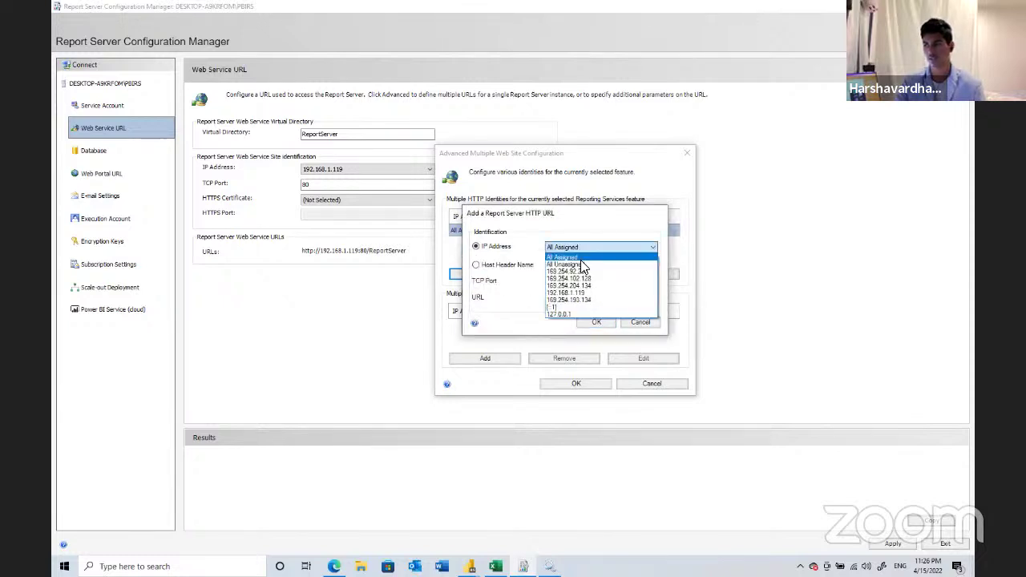
pyautogui.click(581, 264)
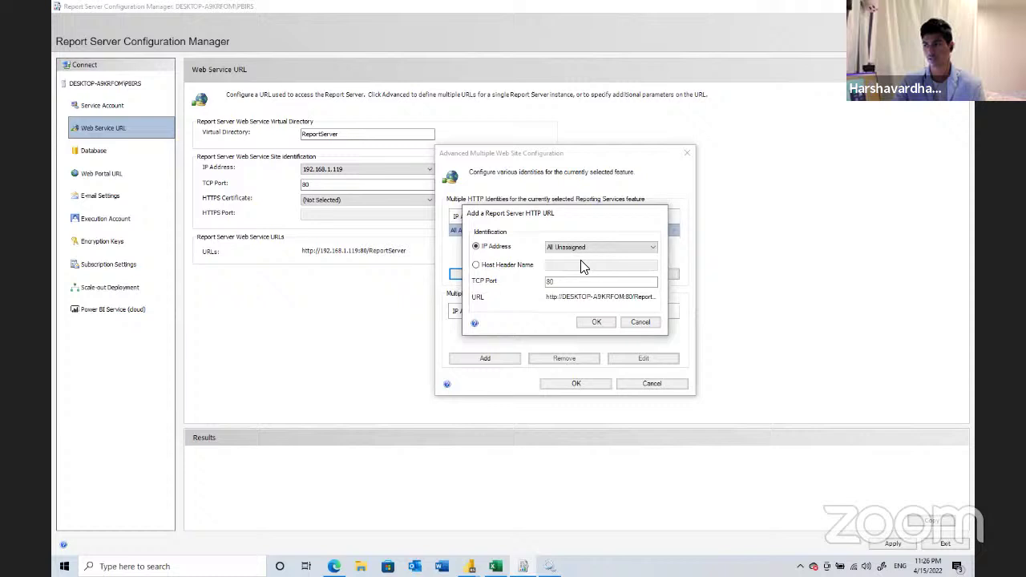
pyautogui.click(595, 322)
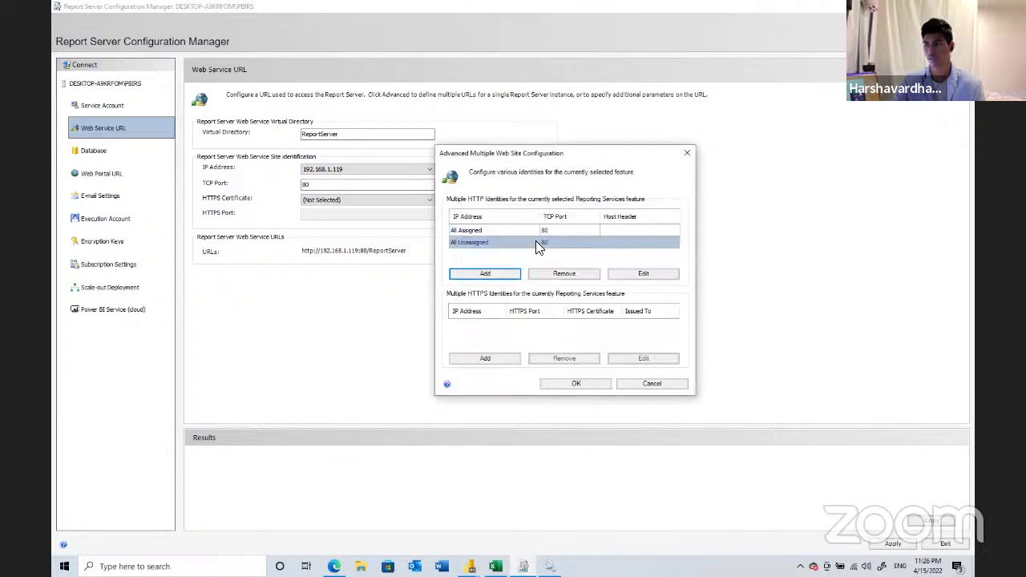
pyautogui.click(497, 360)
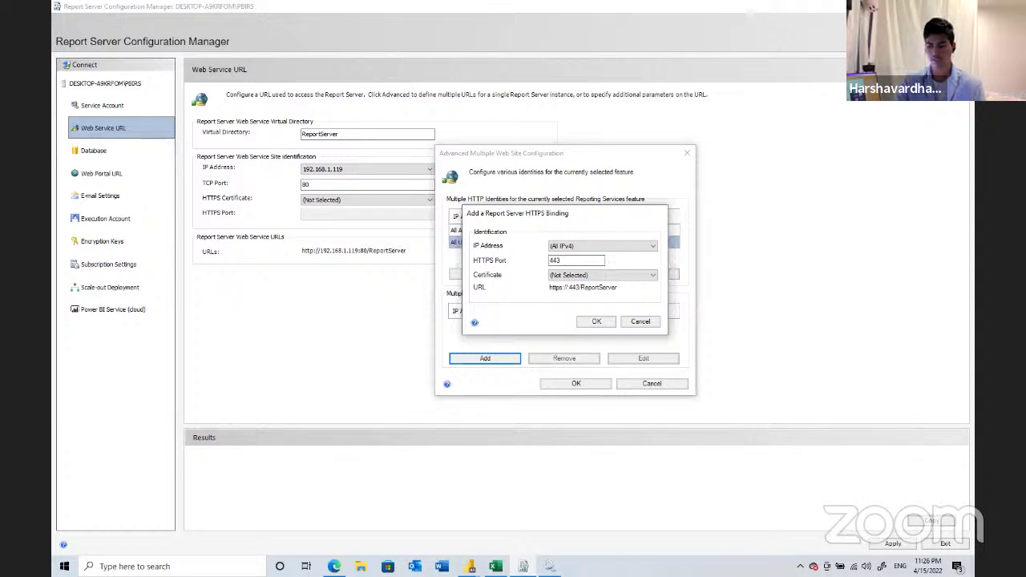
pyautogui.press('super+s')
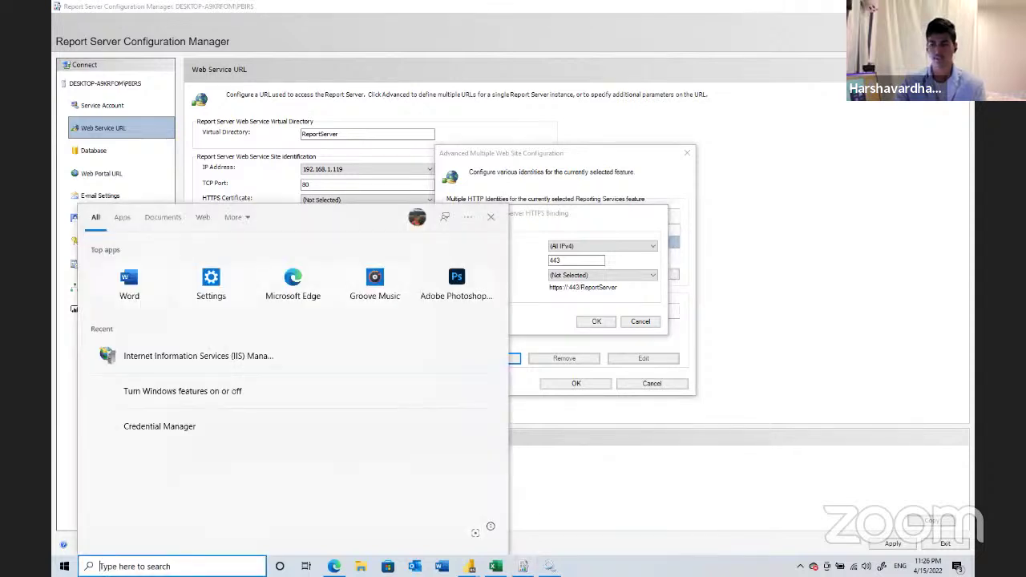
# - Launch IIS Manager and verify Internet Information Services is enabled in Windows features, changing nothing
pyautogui.click(280, 360)
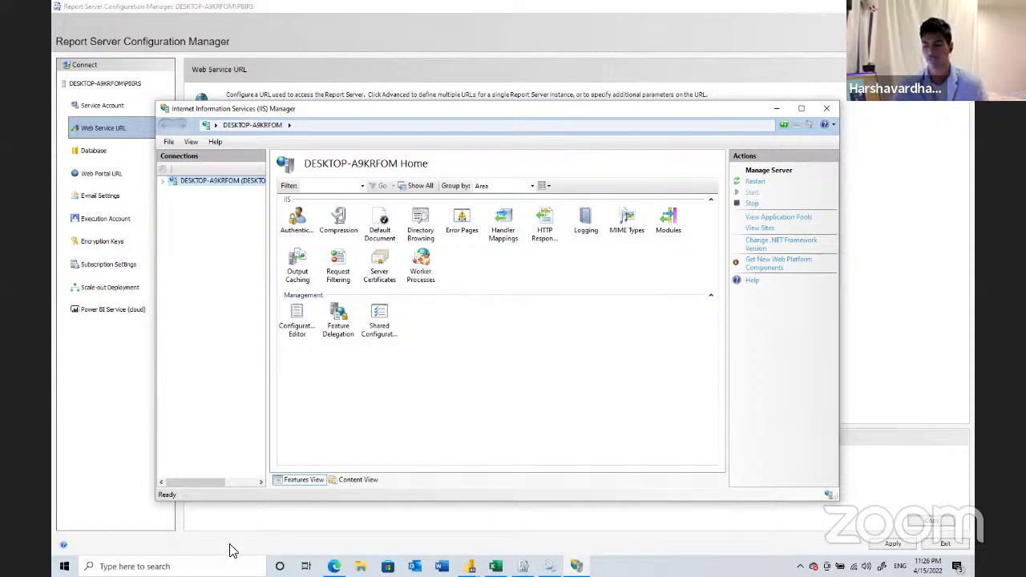
pyautogui.click(161, 565)
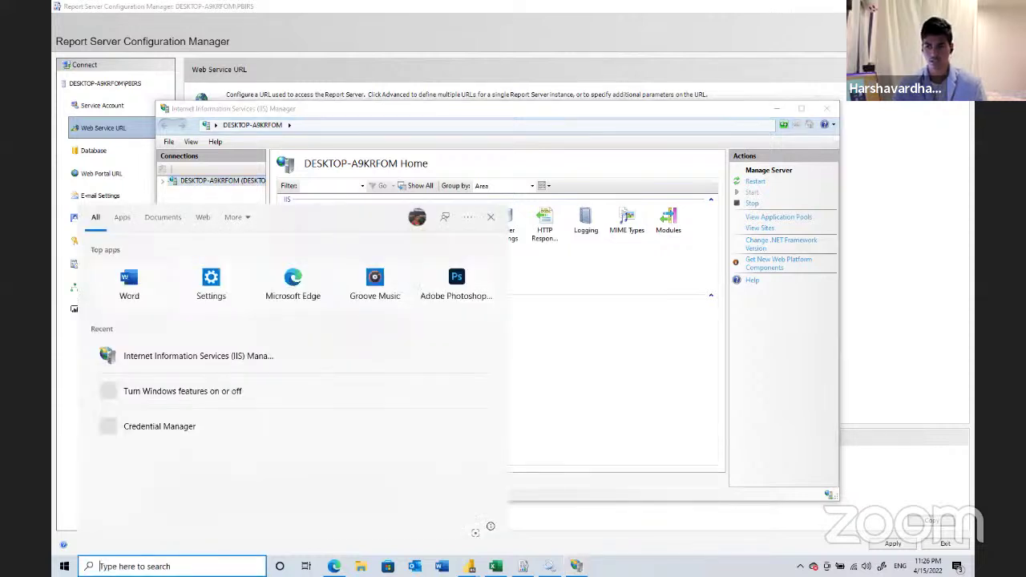
pyautogui.click(267, 391)
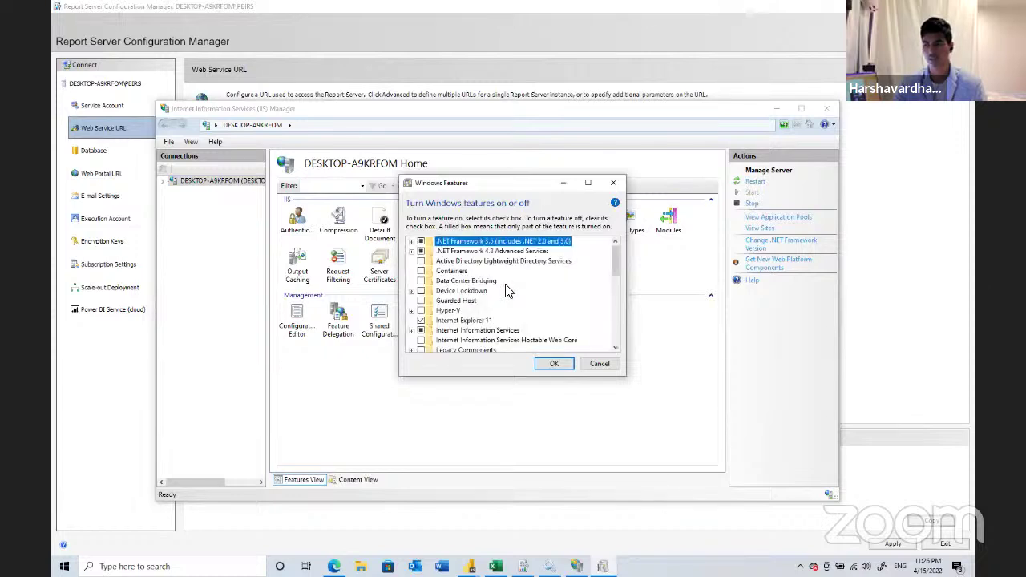
pyautogui.moveTo(614, 260); pyautogui.dragTo(612, 287)
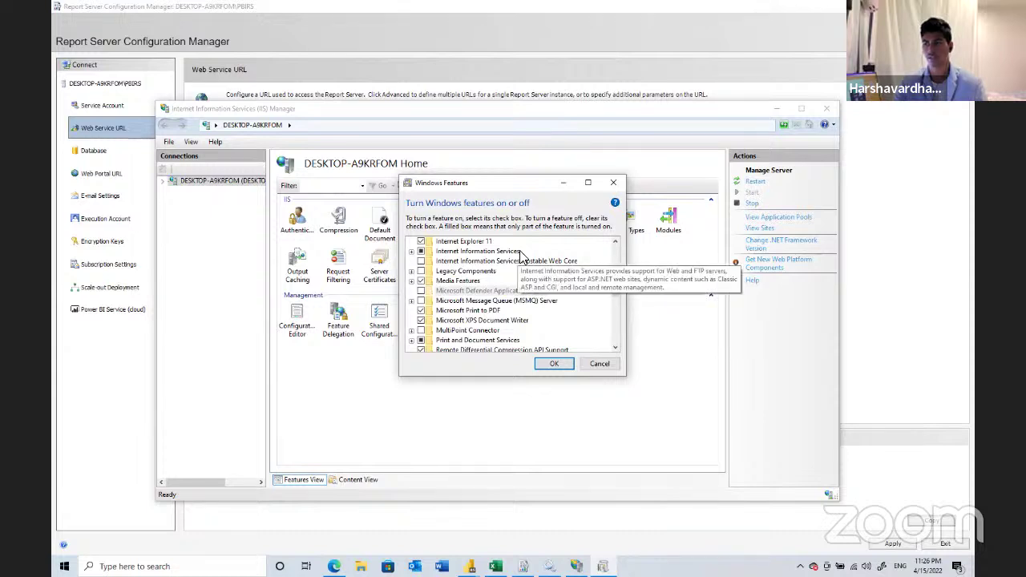
pyautogui.doubleClick(472, 251)
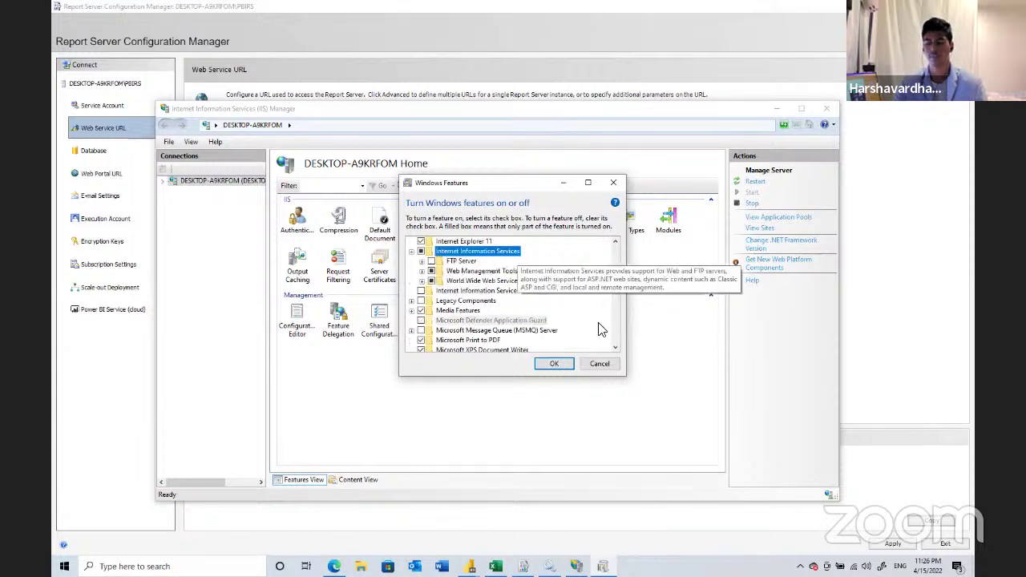
pyautogui.click(599, 364)
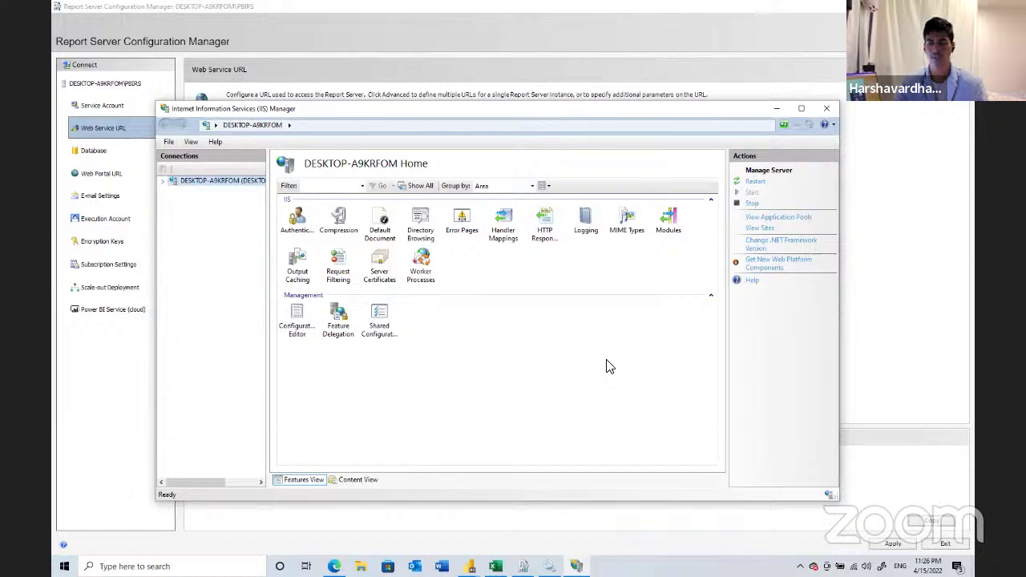
# - From Server Certificates, create a self-signed certificate named 'test' in the Web Hosting store
pyautogui.click(394, 274)
pyautogui.doubleClick(393, 274)
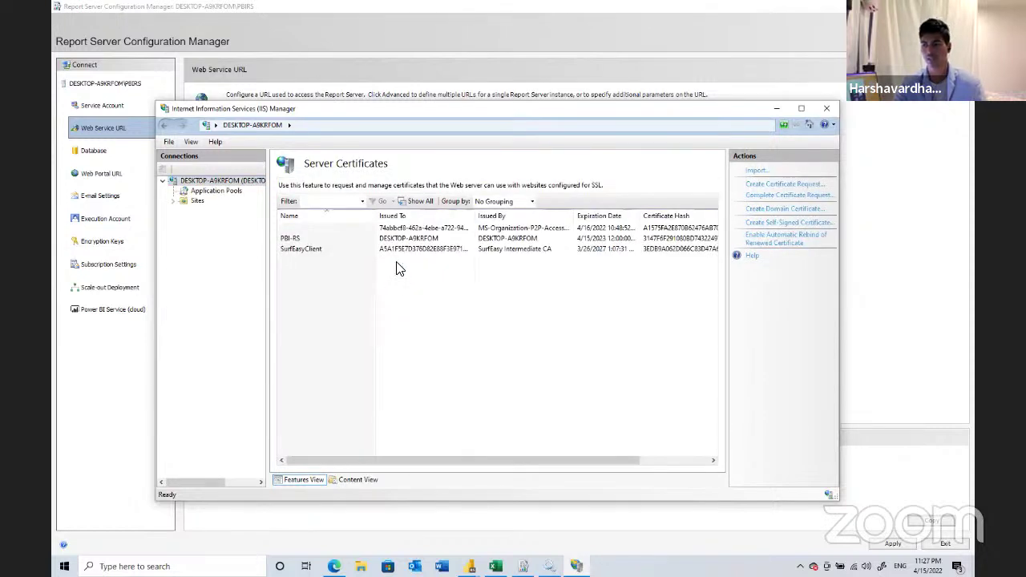
pyautogui.click(449, 239)
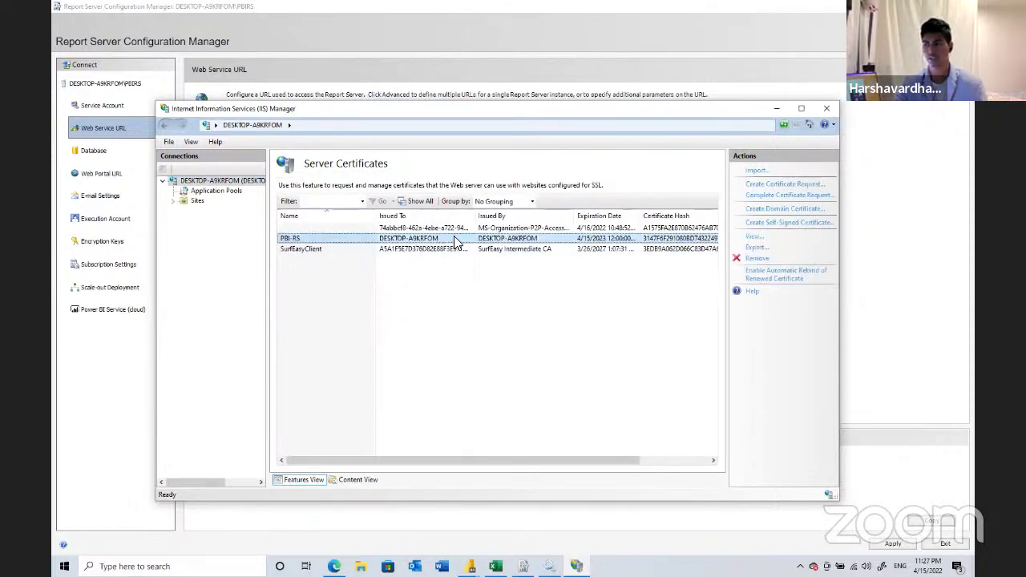
pyautogui.click(780, 222)
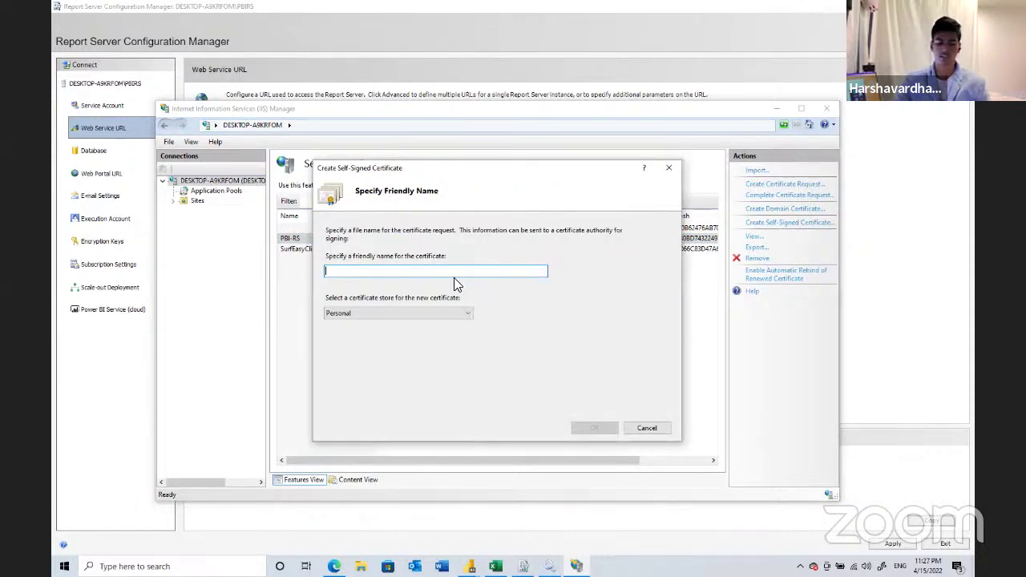
pyautogui.write('test')
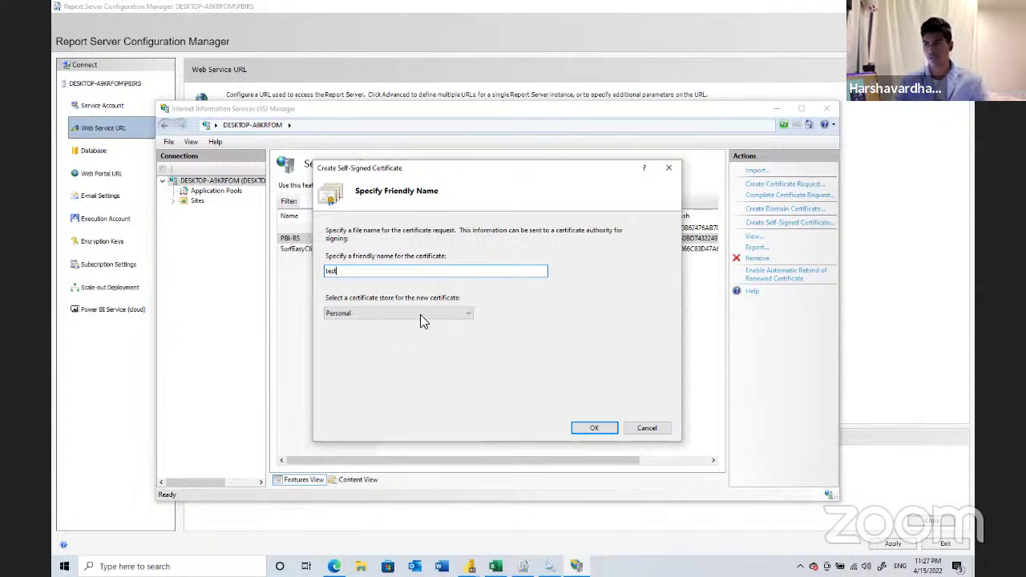
pyautogui.click(420, 315)
pyautogui.click(409, 332)
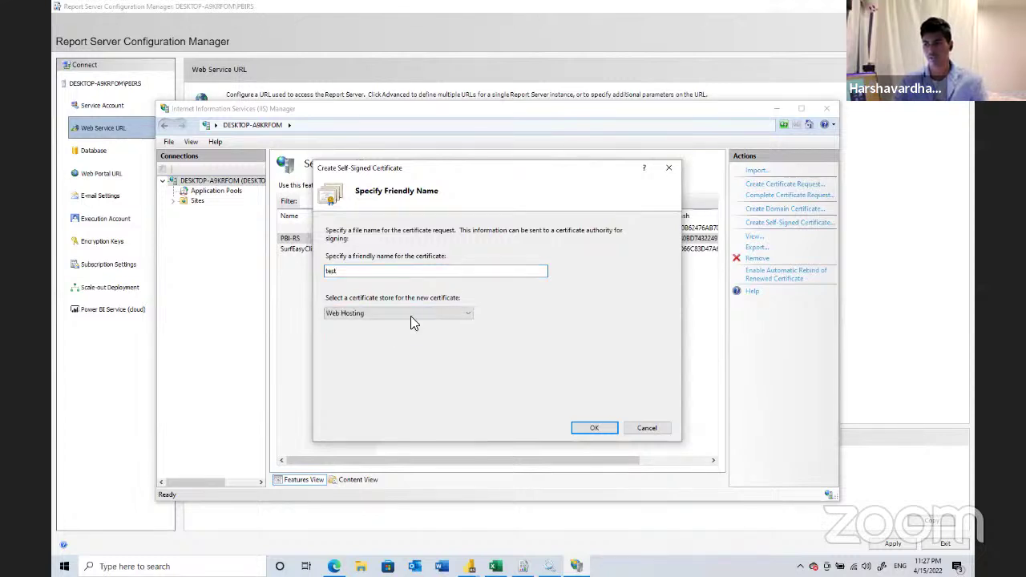
pyautogui.click(410, 319)
pyautogui.click(408, 324)
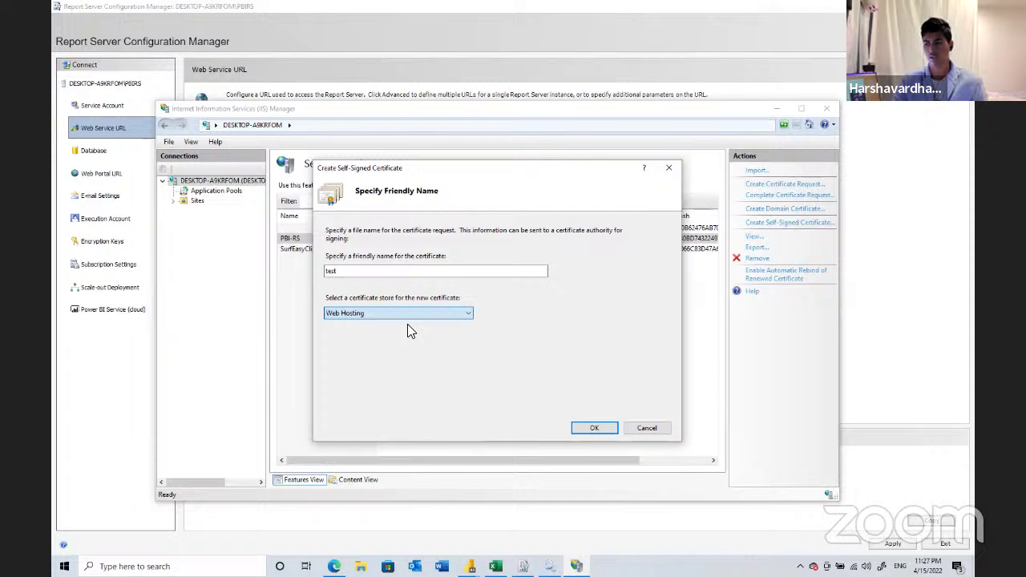
pyautogui.click(607, 431)
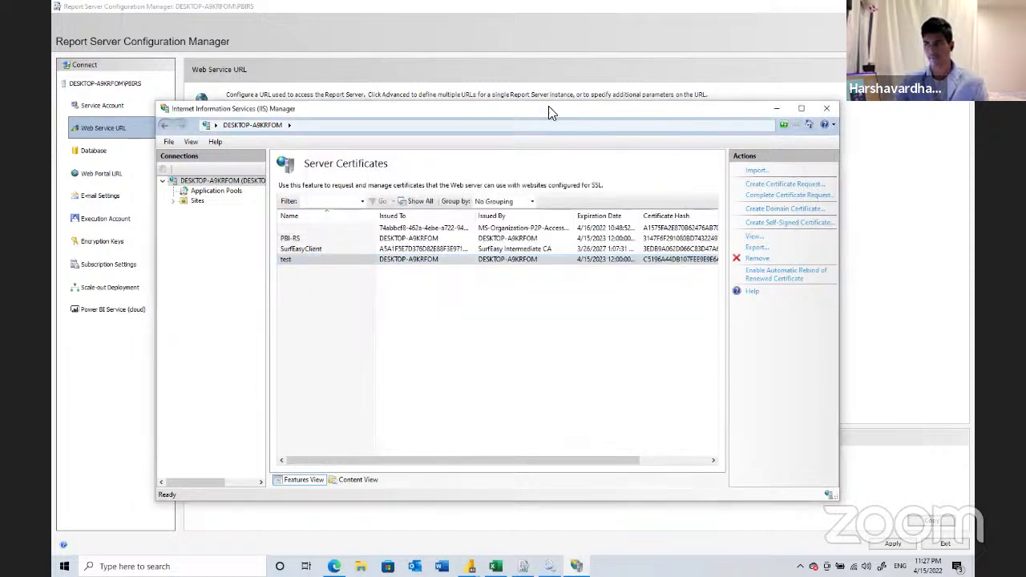
pyautogui.moveTo(548, 108); pyautogui.dragTo(548, 153)
# - Cancel the unfinished HTTPS binding in the report server dialog without choosing a certificate
pyautogui.hotkey('alt', 'Tab')
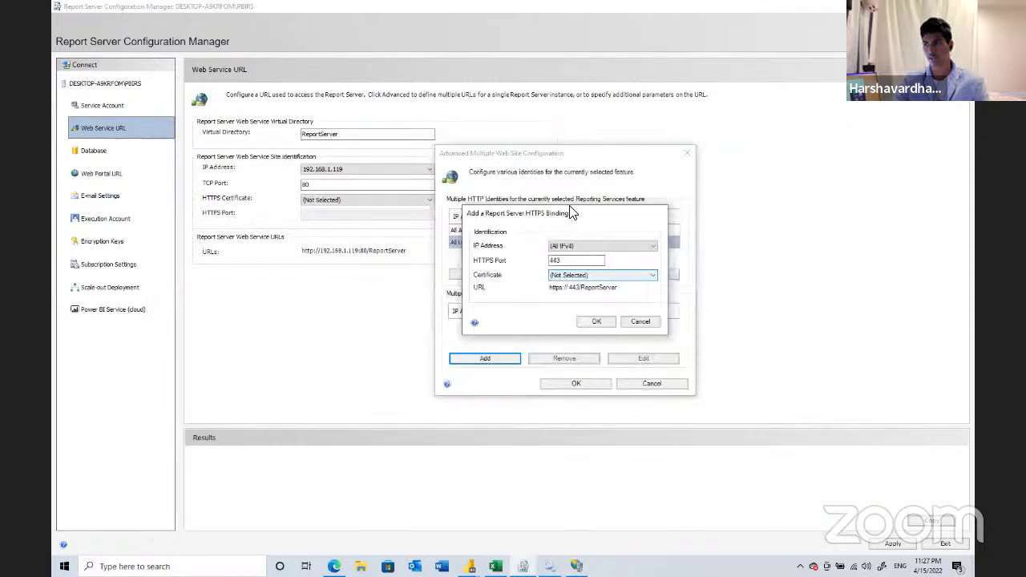
pyautogui.click(575, 274)
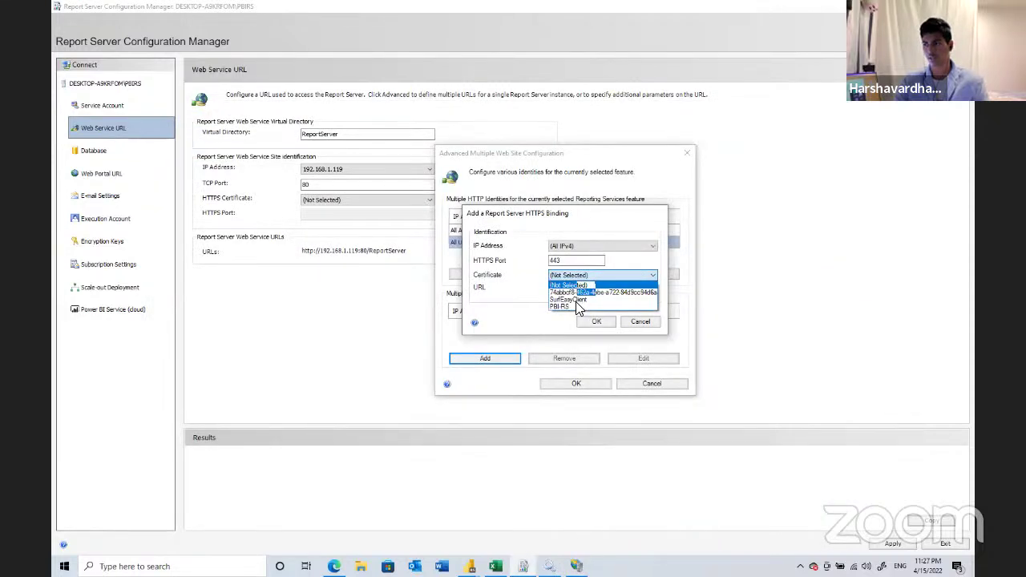
pyautogui.click(607, 322)
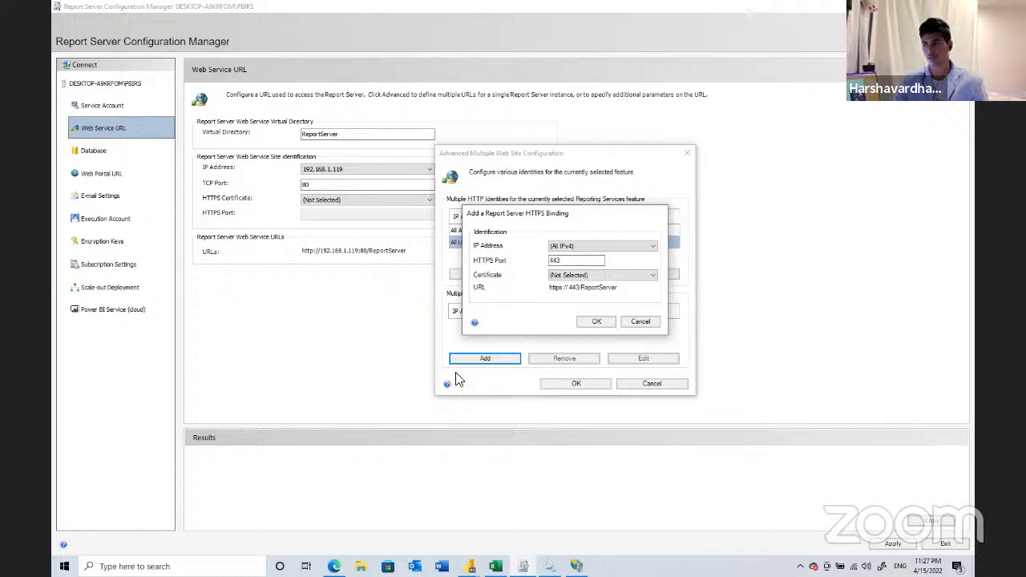
pyautogui.press('Escape')
# - Add an HTTPS binding on port 443 using the PBI-RS certificate
pyautogui.click(479, 359)
pyautogui.click(554, 276)
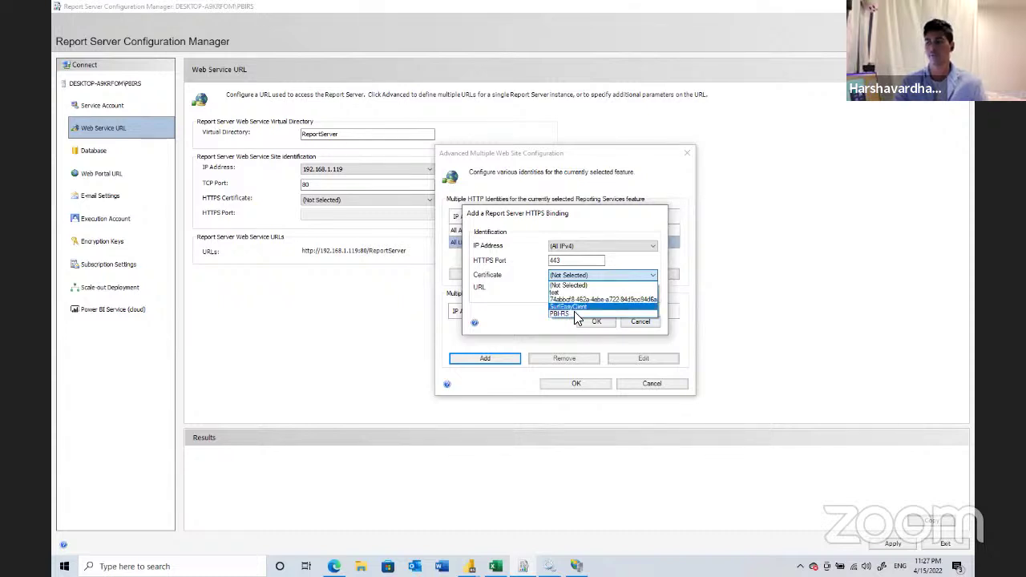
pyautogui.click(564, 313)
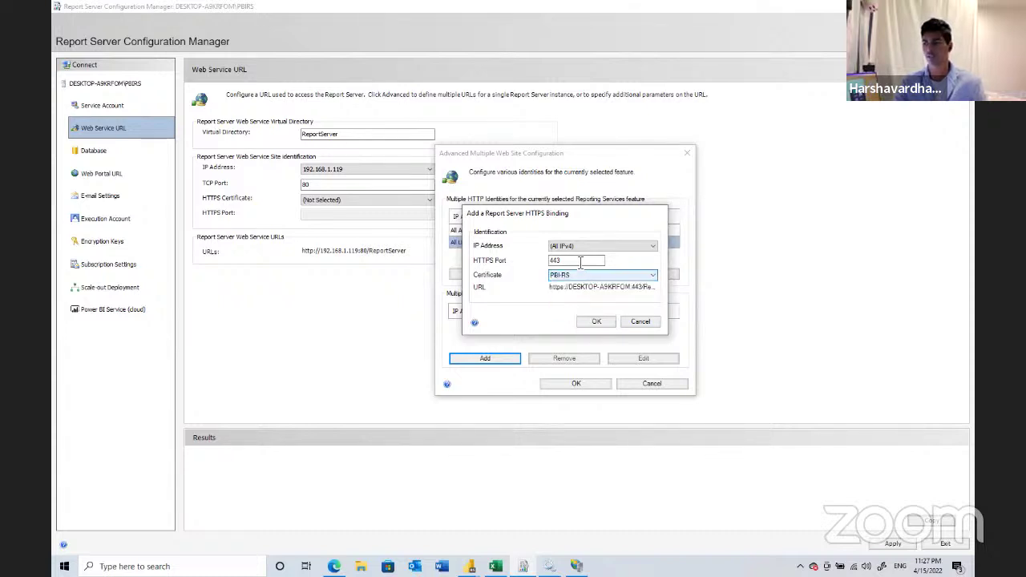
pyautogui.click(580, 261)
pyautogui.doubleClick(580, 262)
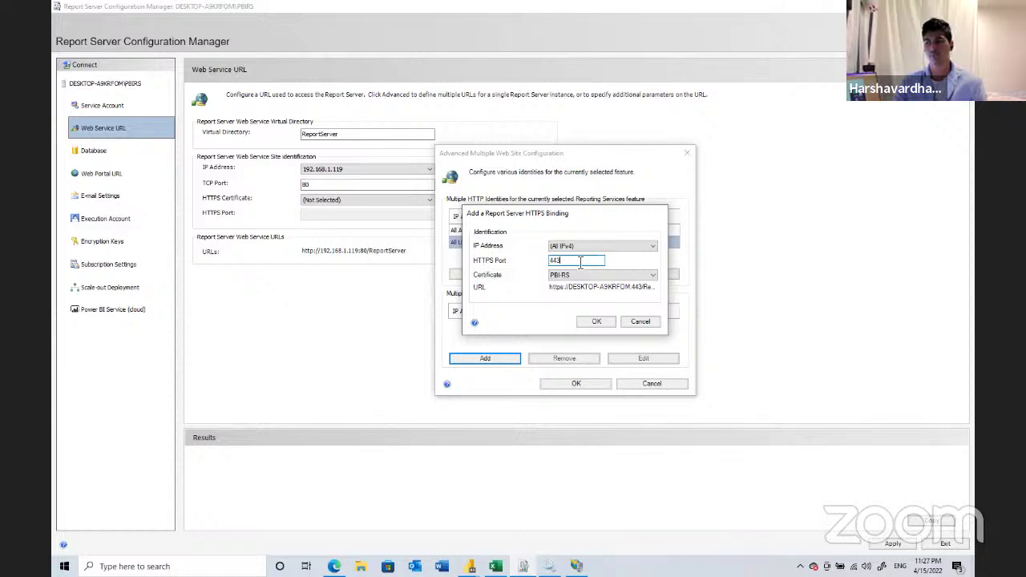
pyautogui.click(596, 321)
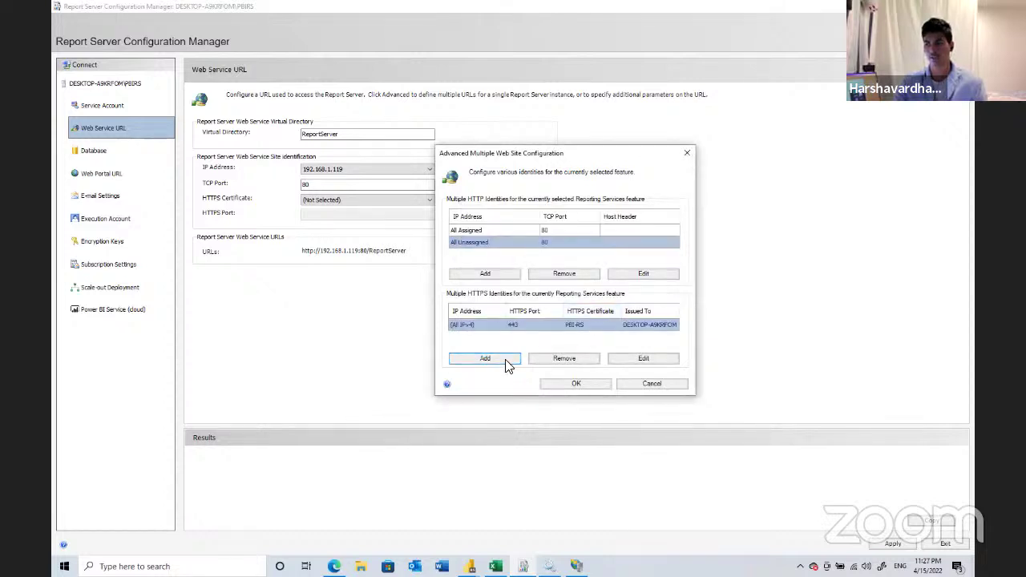
# - Review the IP address options for another HTTPS binding, leaving them unchanged
pyautogui.press('Return')
pyautogui.hotkey('alt', 'Down')
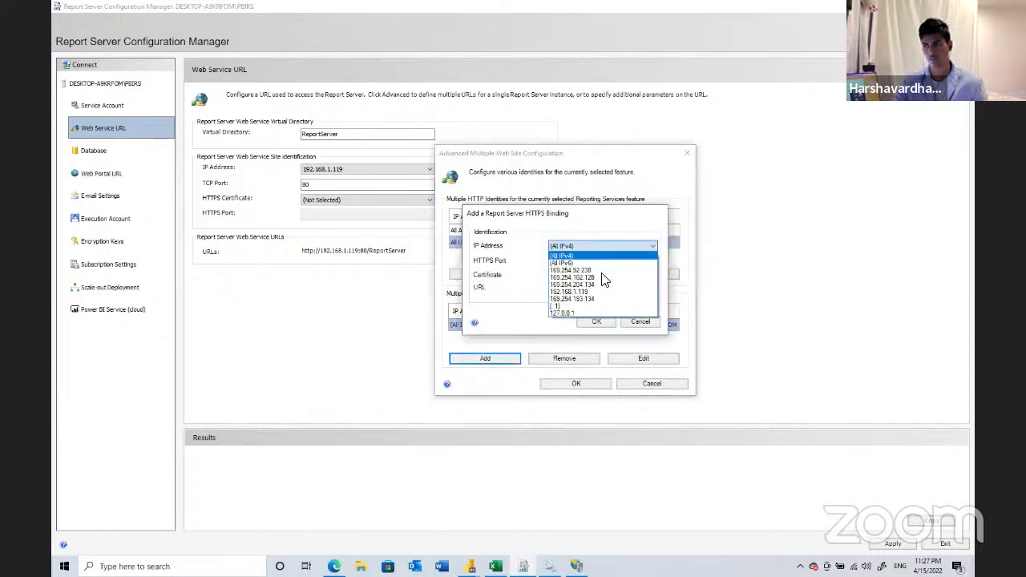
pyautogui.click(647, 319)
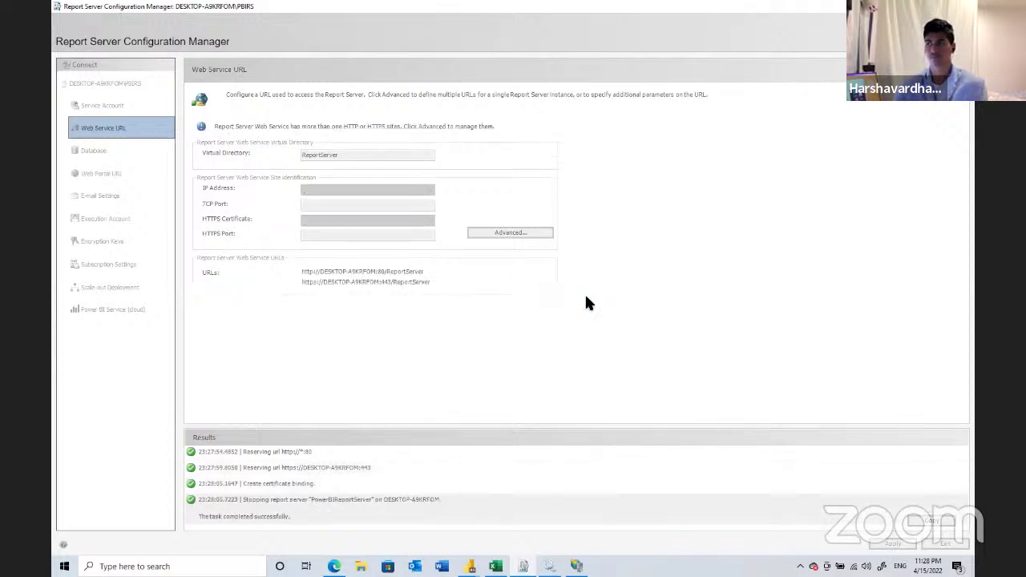
pyautogui.moveTo(490, 19)
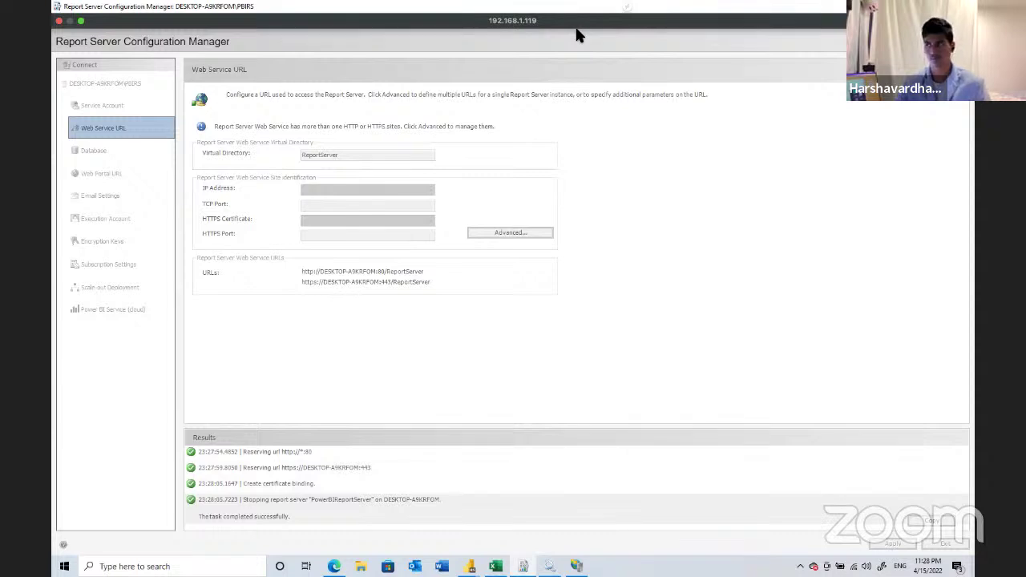
# - Under Advanced, add an HTTP identity for IP 192.168.1.119 on port 80 and apply it
pyautogui.press('super')
pyautogui.click(558, 248)
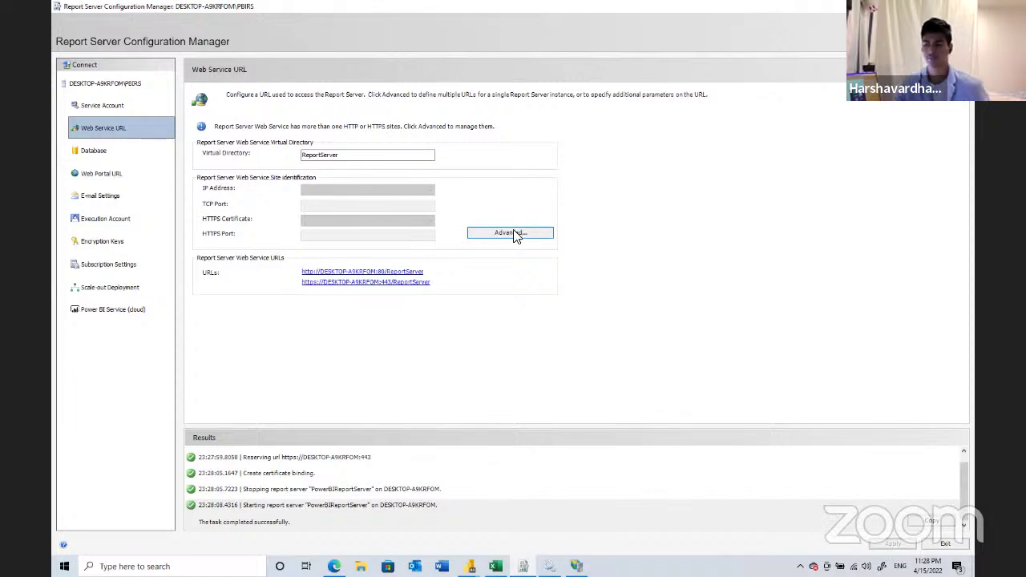
pyautogui.click(515, 234)
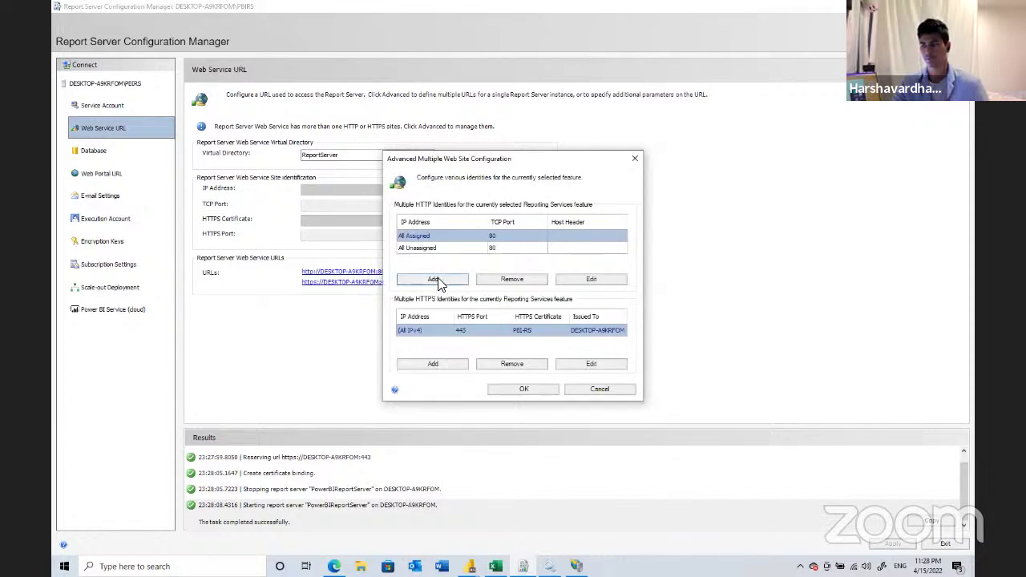
pyautogui.click(436, 280)
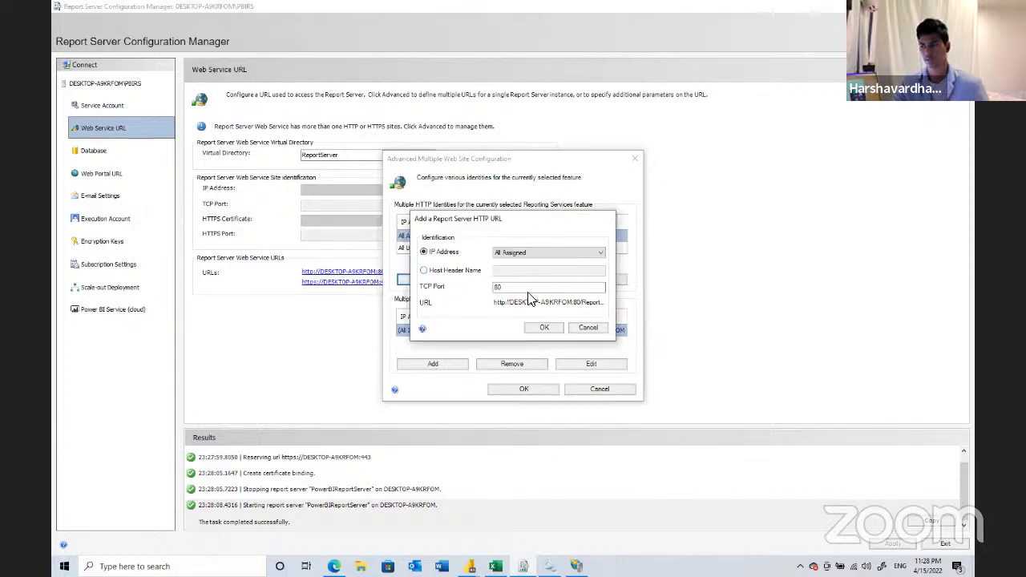
pyautogui.click(553, 253)
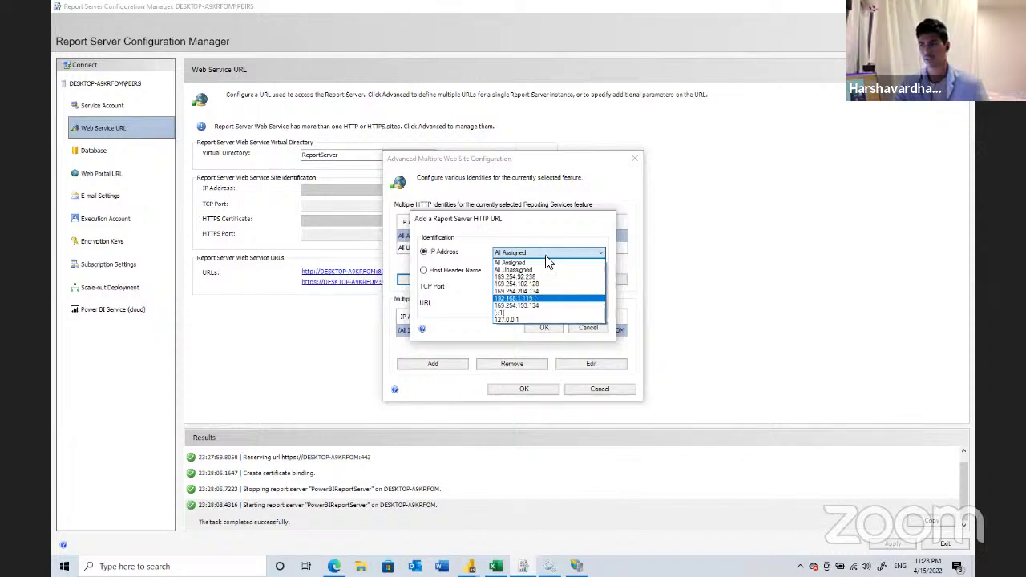
pyautogui.click(535, 299)
pyautogui.click(539, 328)
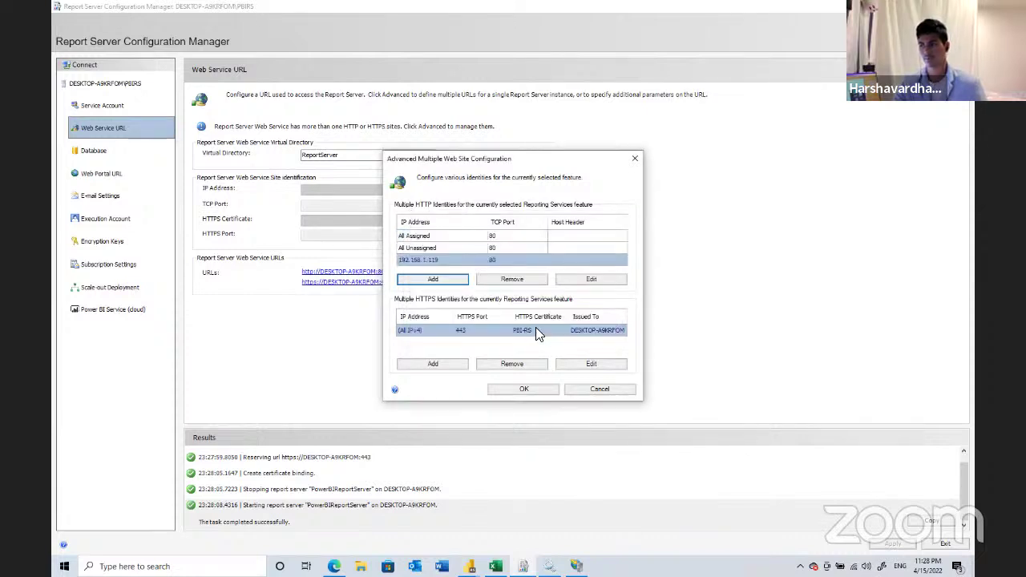
pyautogui.click(526, 390)
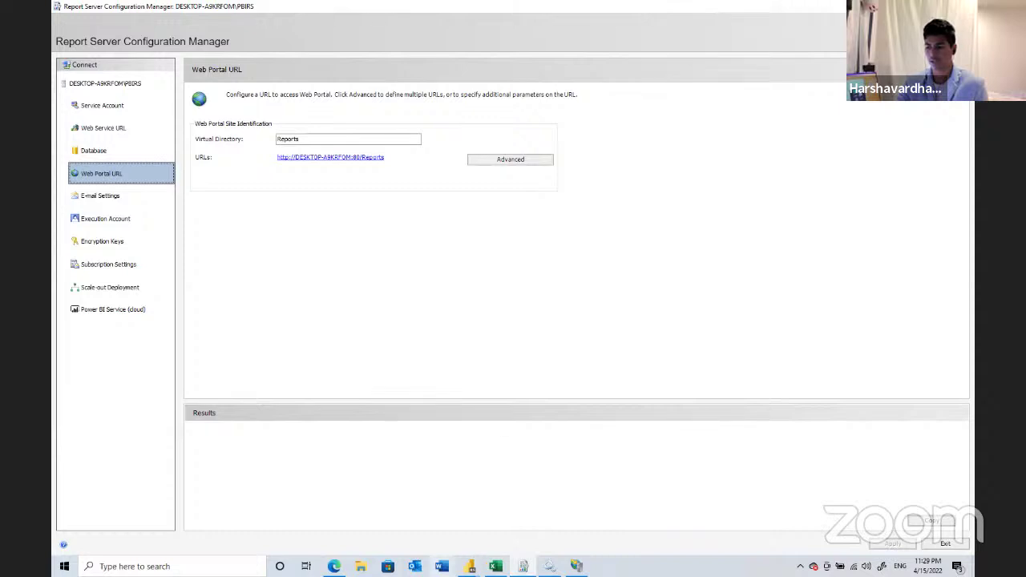
# - Review the Web Portal URL page with the Reports virtual directory on port 80
pyautogui.moveTo(470, 566)
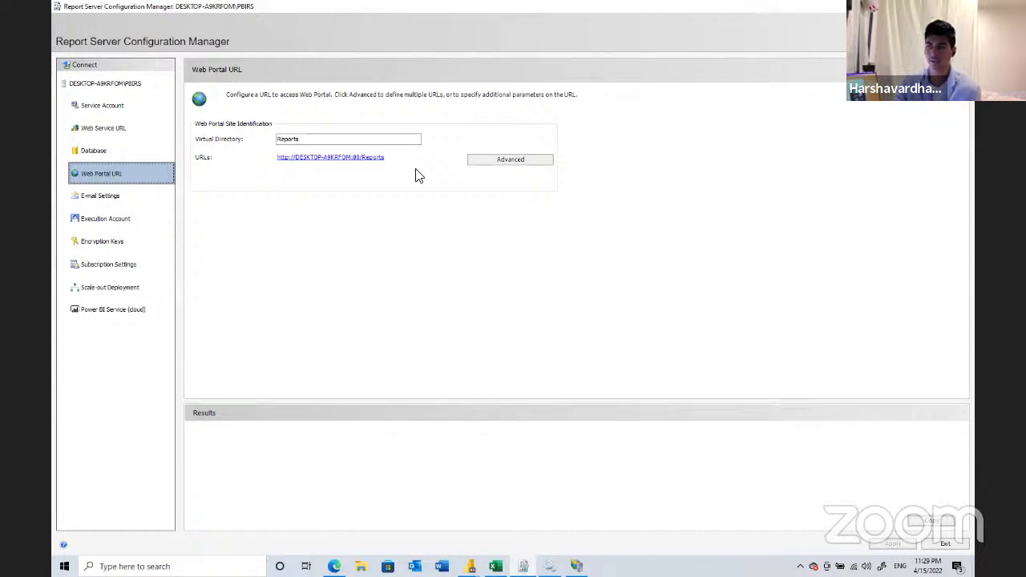
# - Add a portal HTTP URL for IP 192.168.1.119, trying then dropping host header reportserver.microsoft.com
pyautogui.click(552, 160)
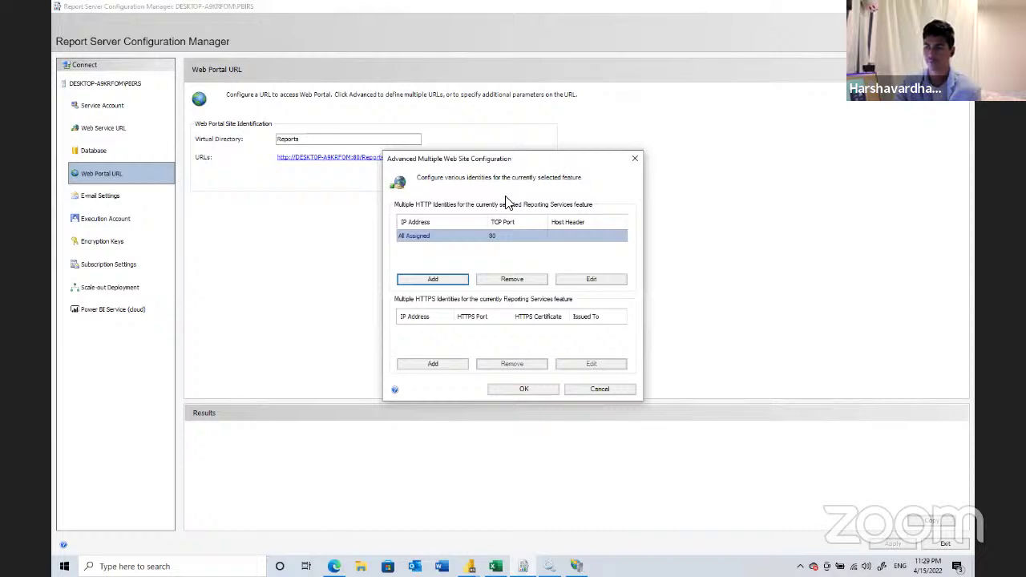
pyautogui.click(433, 279)
pyautogui.click(538, 253)
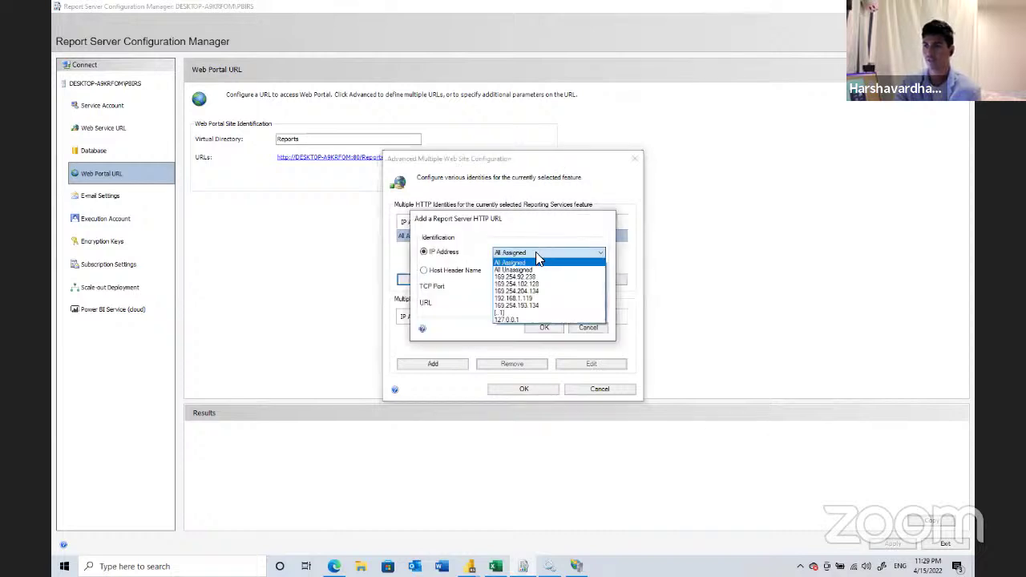
pyautogui.click(512, 298)
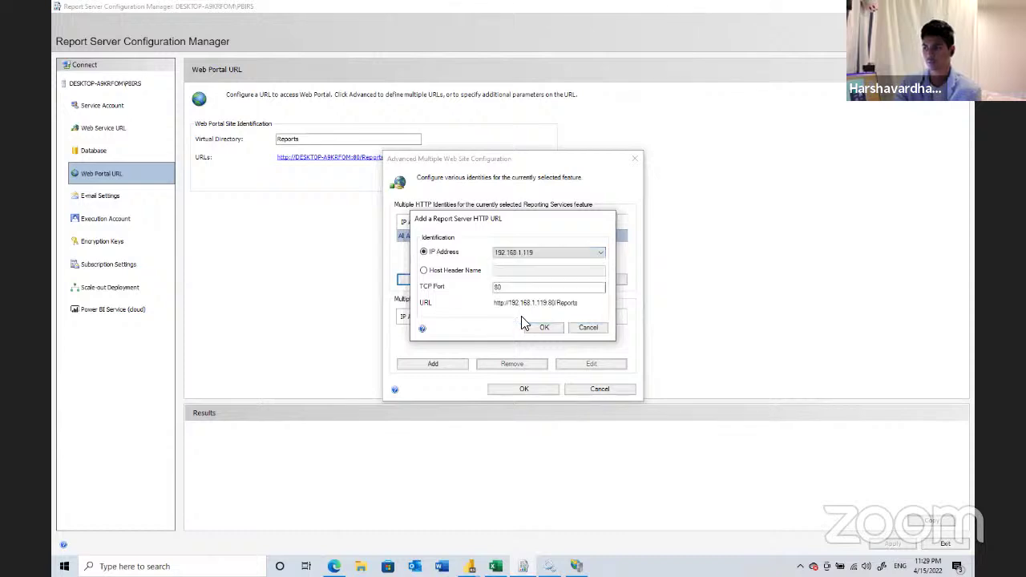
pyautogui.click(469, 272)
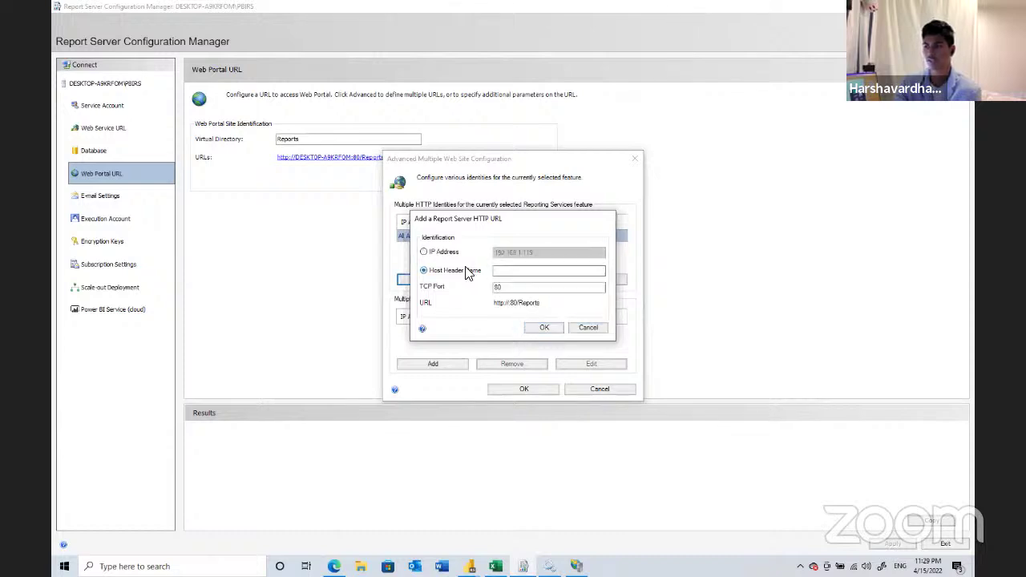
pyautogui.click(541, 274)
pyautogui.write('microso')
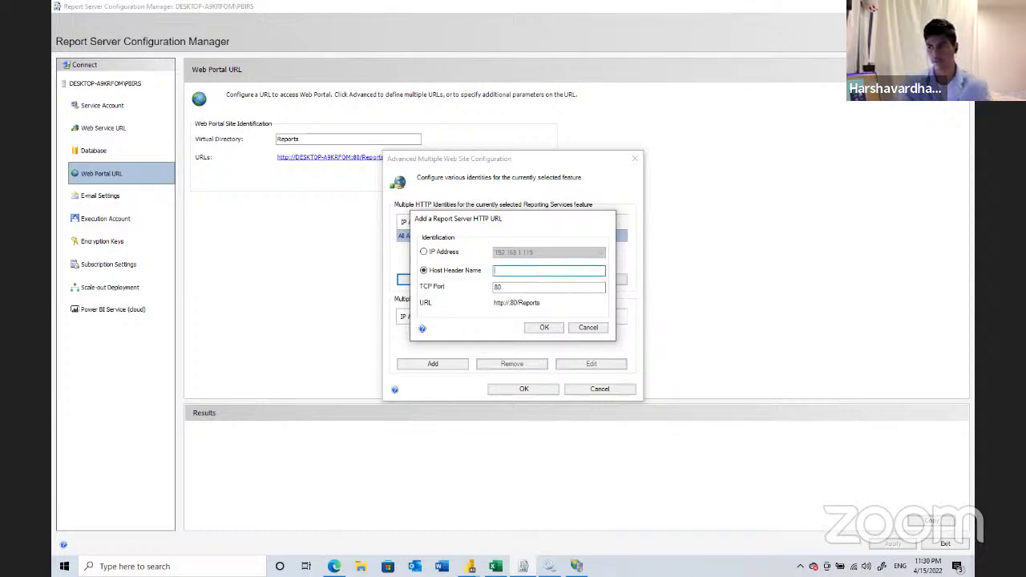
pyautogui.write('ft.com')
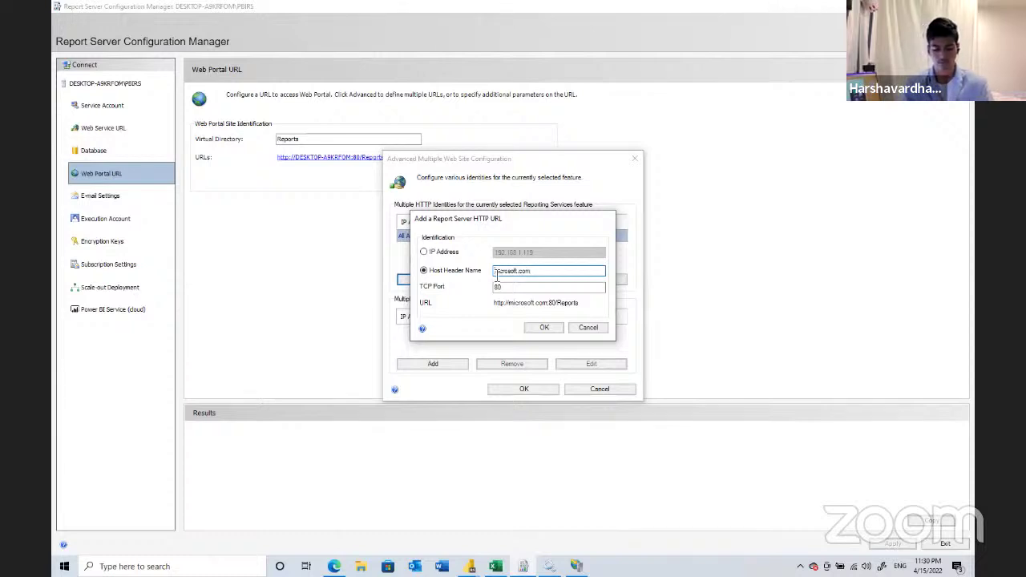
pyautogui.click(495, 275)
pyautogui.write('reportserver.')
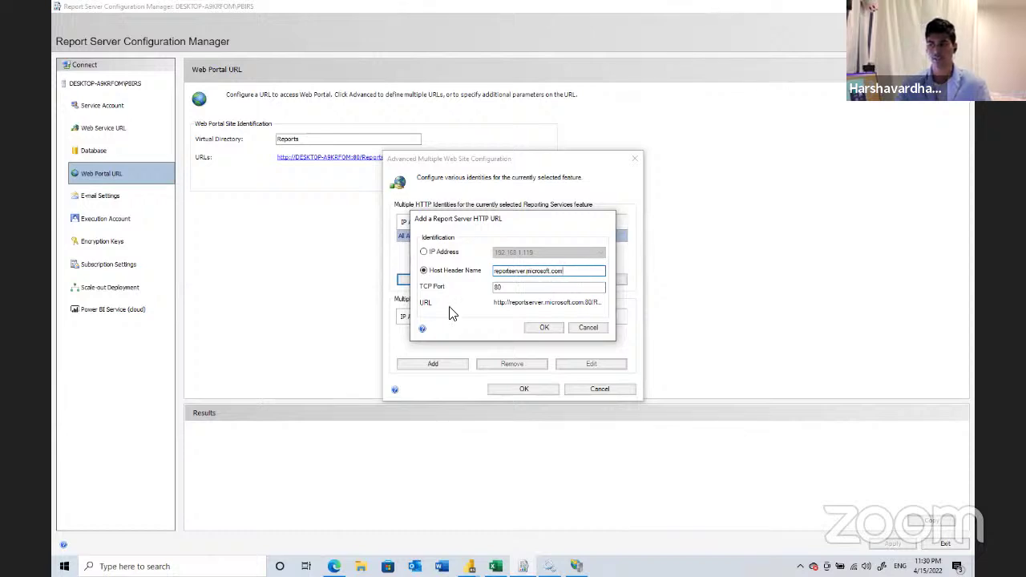
pyautogui.click(431, 254)
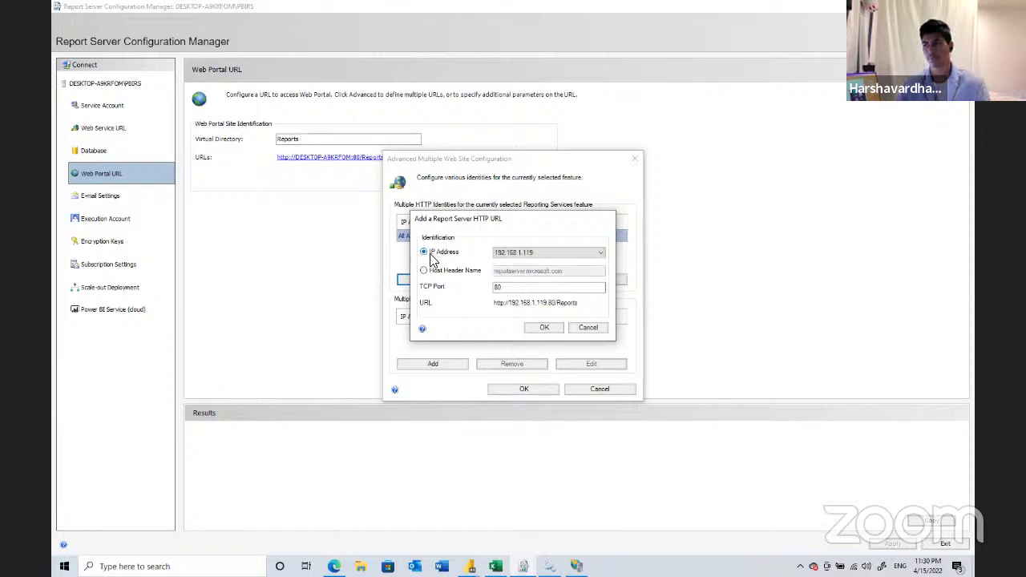
pyautogui.click(543, 329)
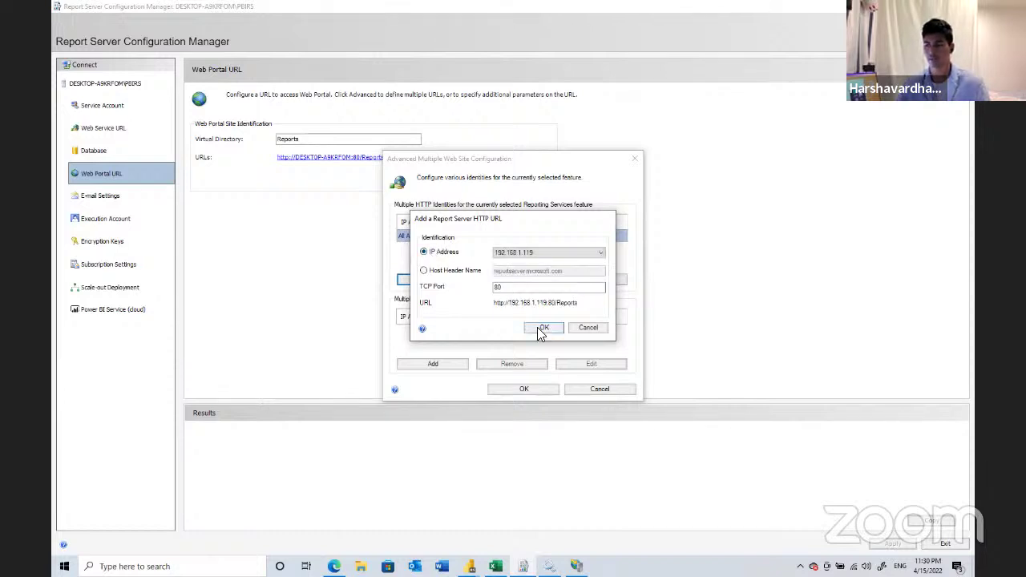
# - Add an HTTPS binding with the PBI-RS certificate for the portal and apply the configuration
pyautogui.click(440, 370)
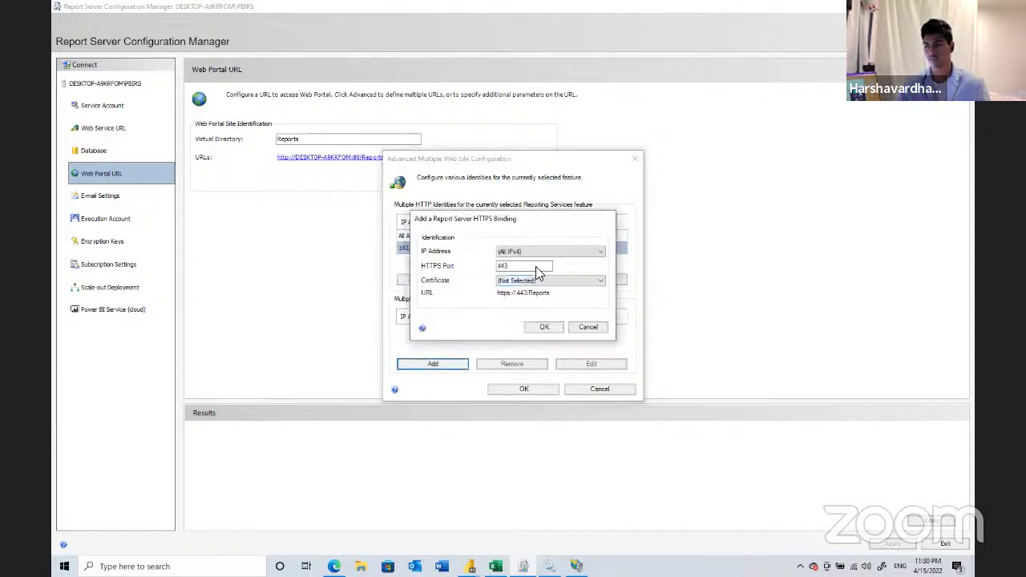
pyautogui.click(542, 285)
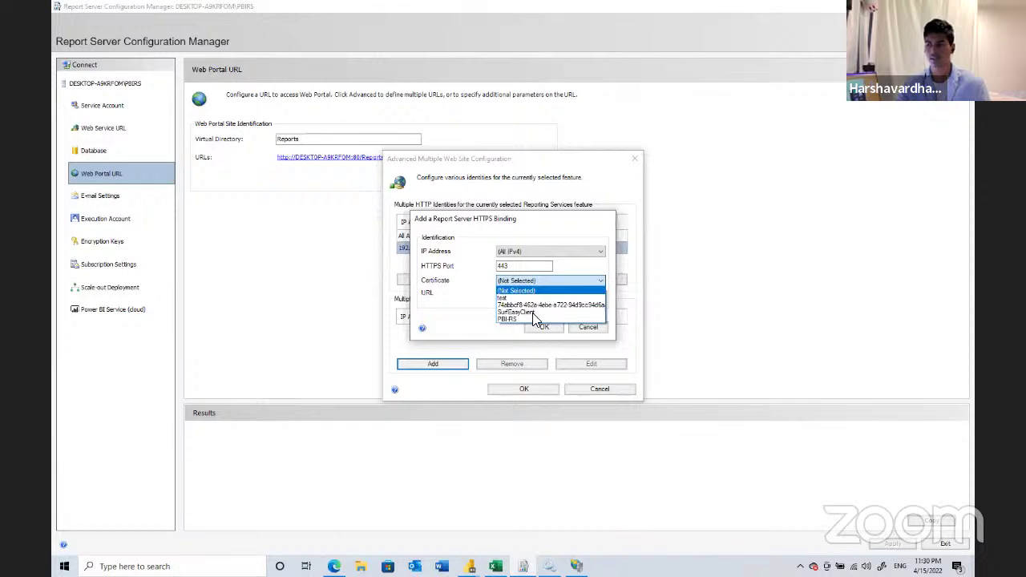
pyautogui.click(529, 319)
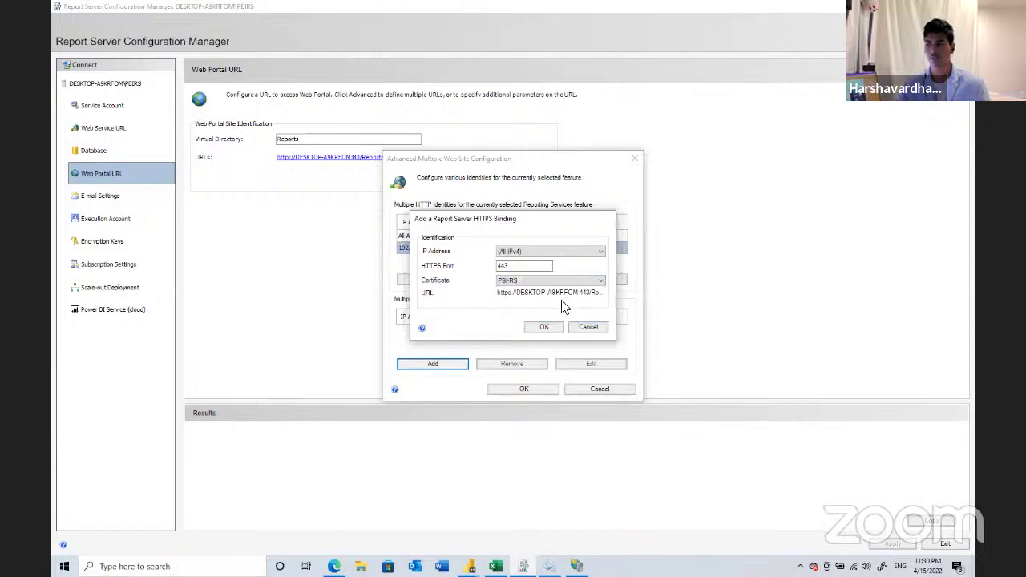
pyautogui.click(535, 327)
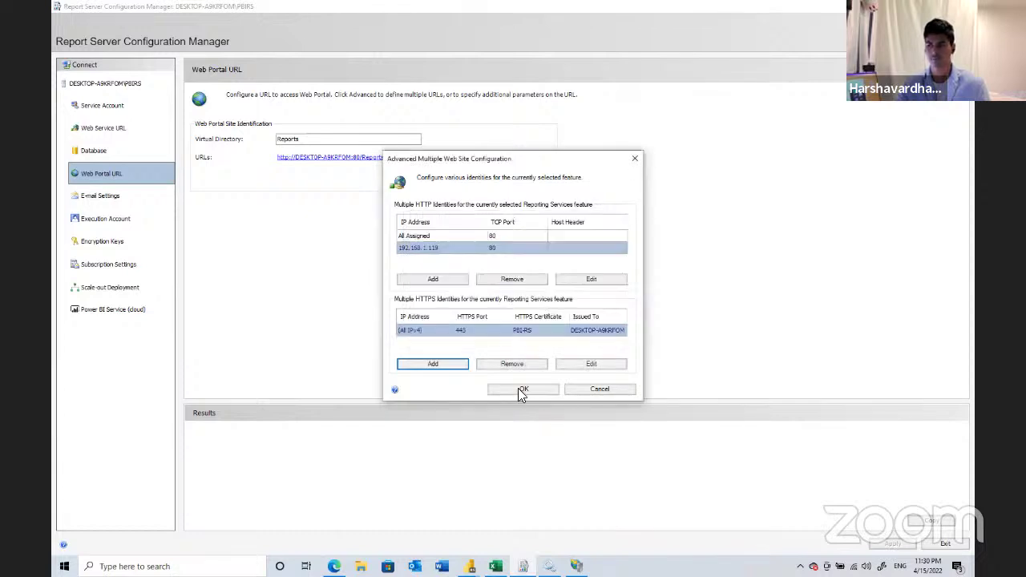
pyautogui.click(519, 388)
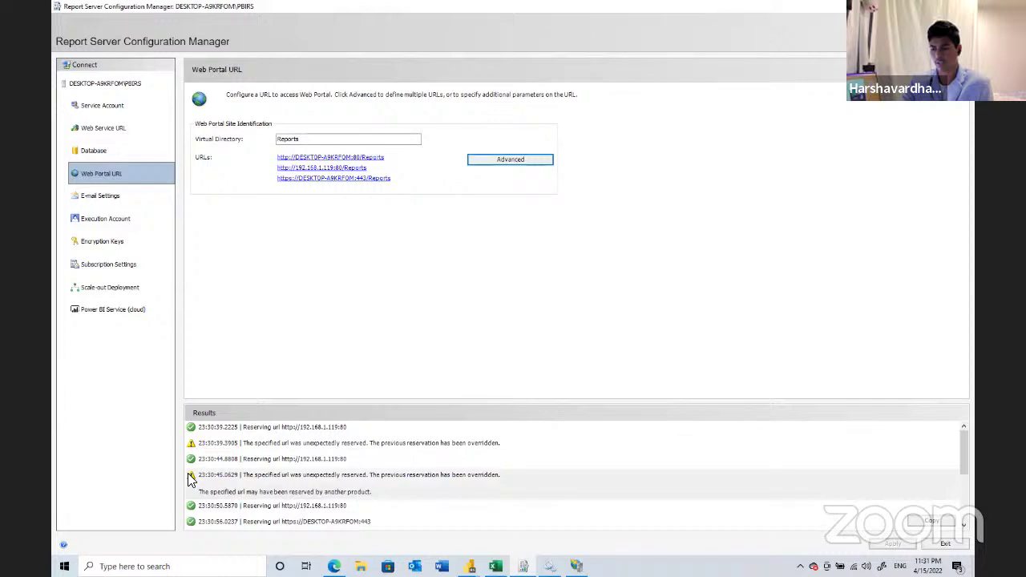
# - Scroll the Results log to confirm the port 443 certificate binding, then go to E-mail Settings
pyautogui.scroll(-1, 425, 458)
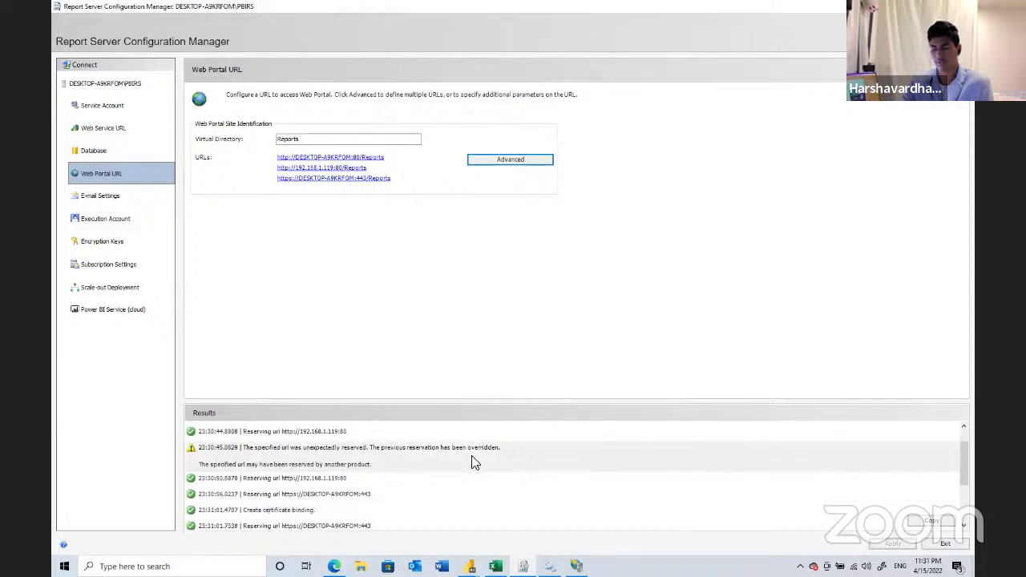
pyautogui.scroll(-3, 469, 455)
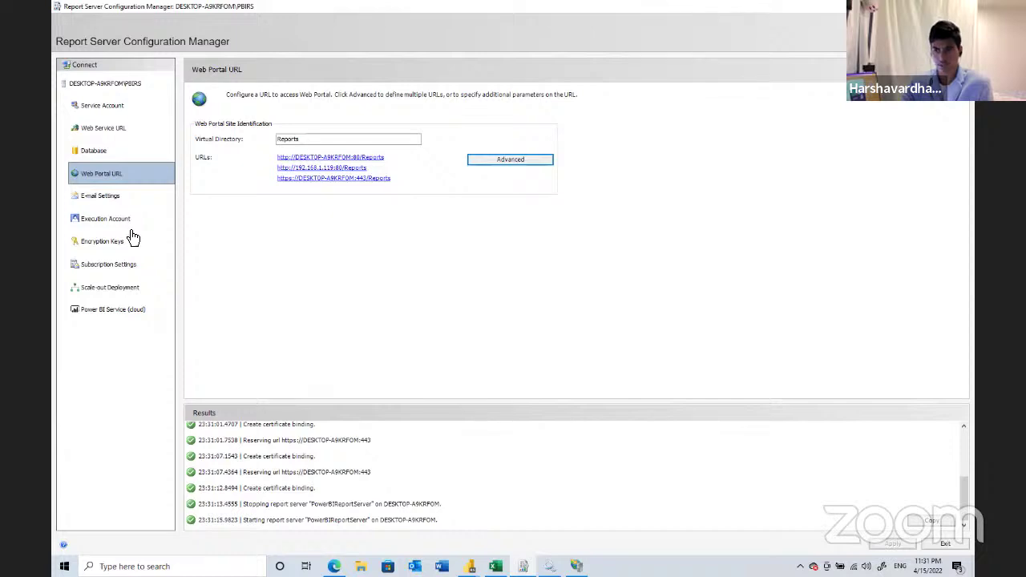
pyautogui.click(126, 196)
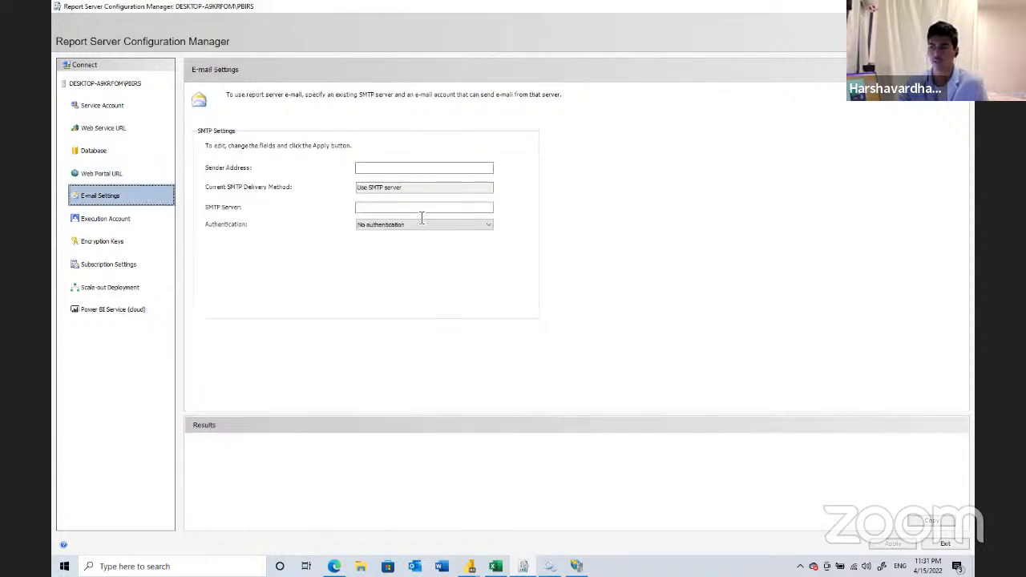
# - Pick NTLM service-account e-mail authentication, then switch to Execution Account, discarding the unapplied changes
pyautogui.click(438, 170)
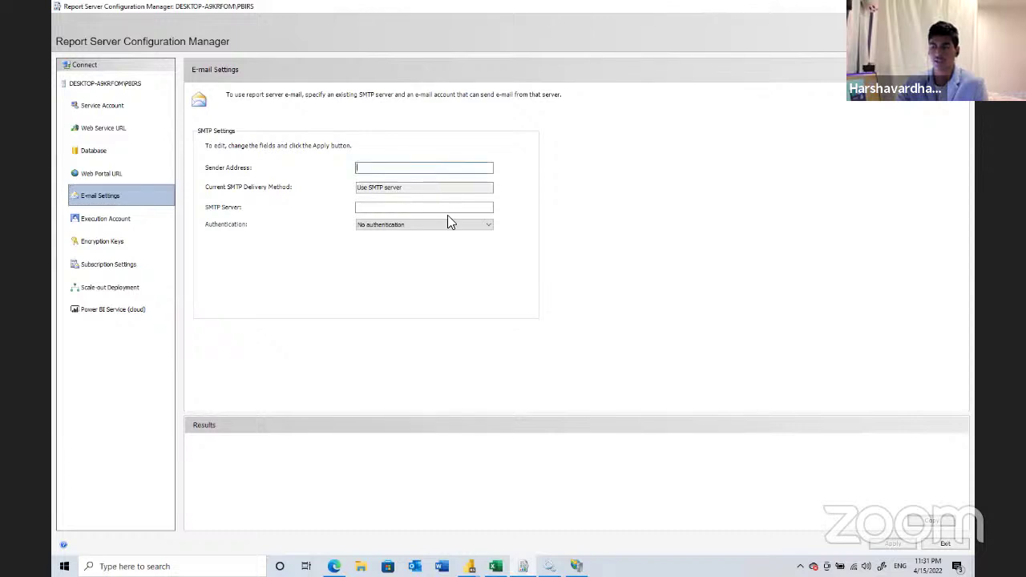
pyautogui.click(424, 224)
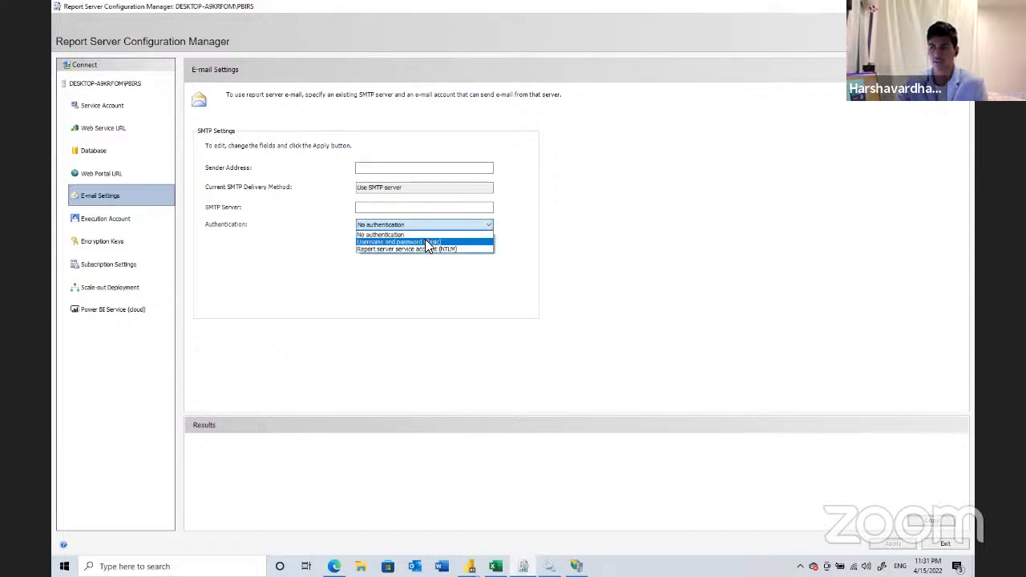
pyautogui.click(430, 245)
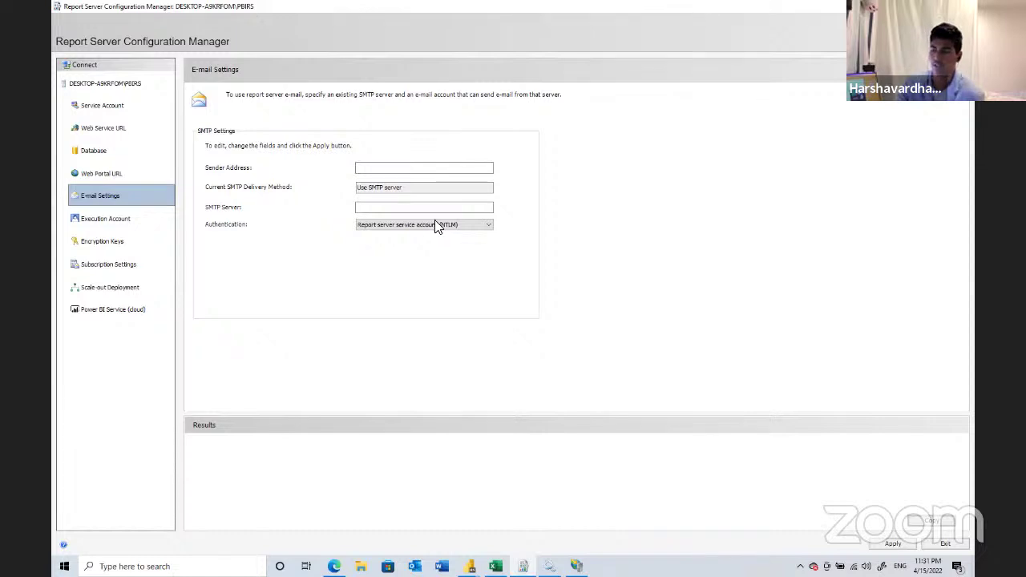
pyautogui.click(162, 213)
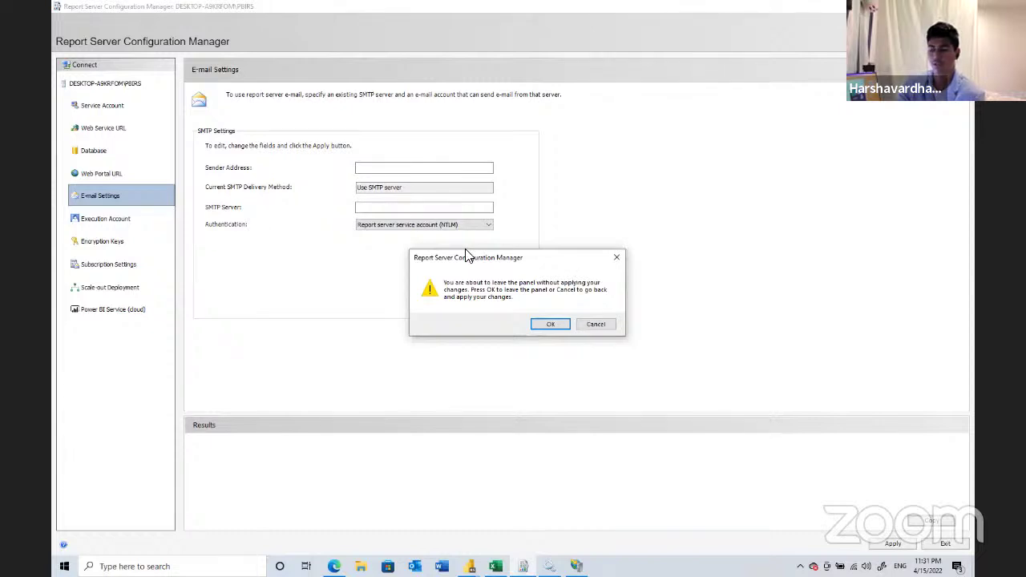
pyautogui.click(553, 325)
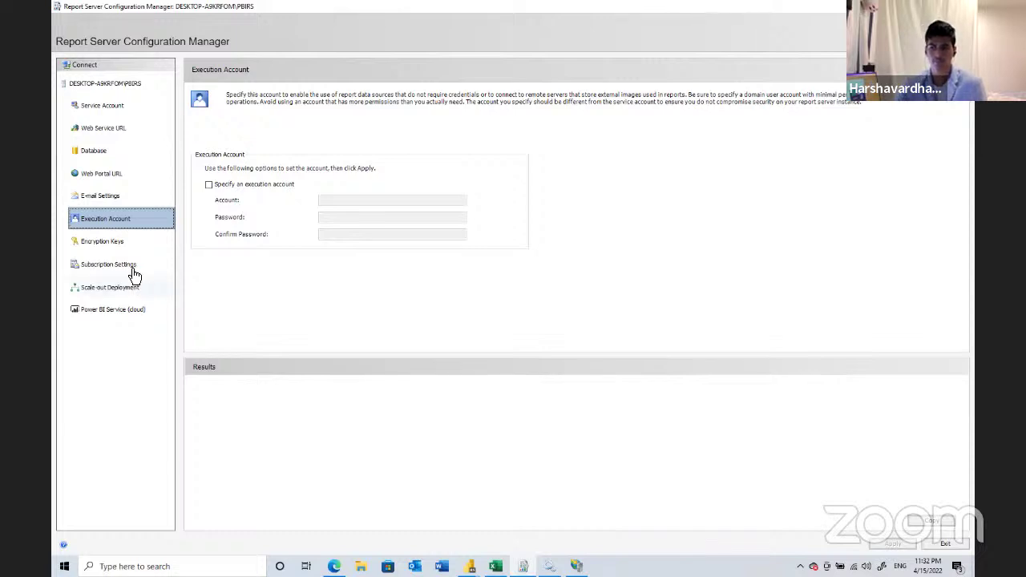
# - Browse the Encryption Keys, Subscription Settings and Scale-out Deployment pages, ending at Power BI Service registration
pyautogui.click(149, 246)
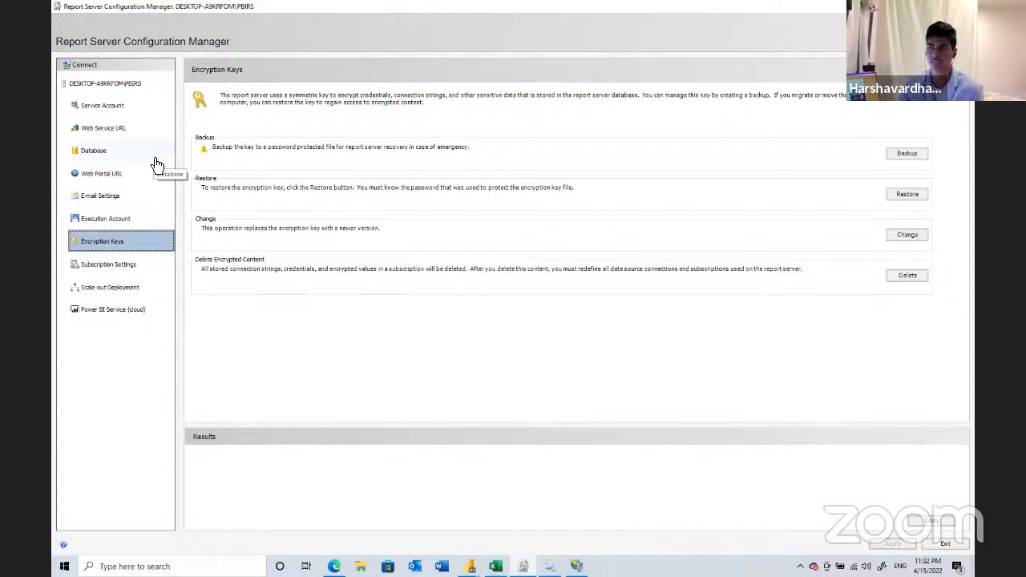
pyautogui.click(124, 263)
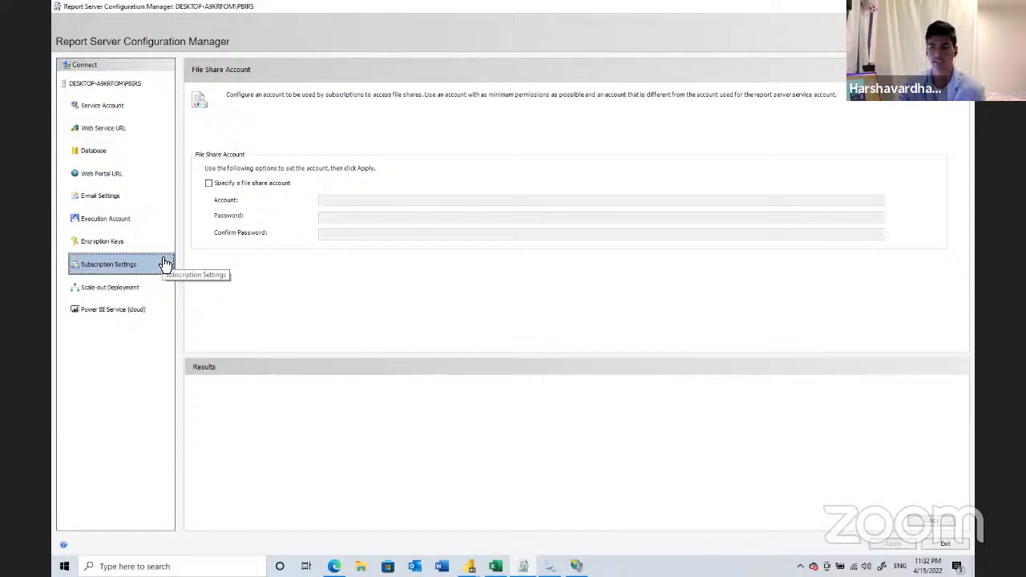
pyautogui.click(147, 288)
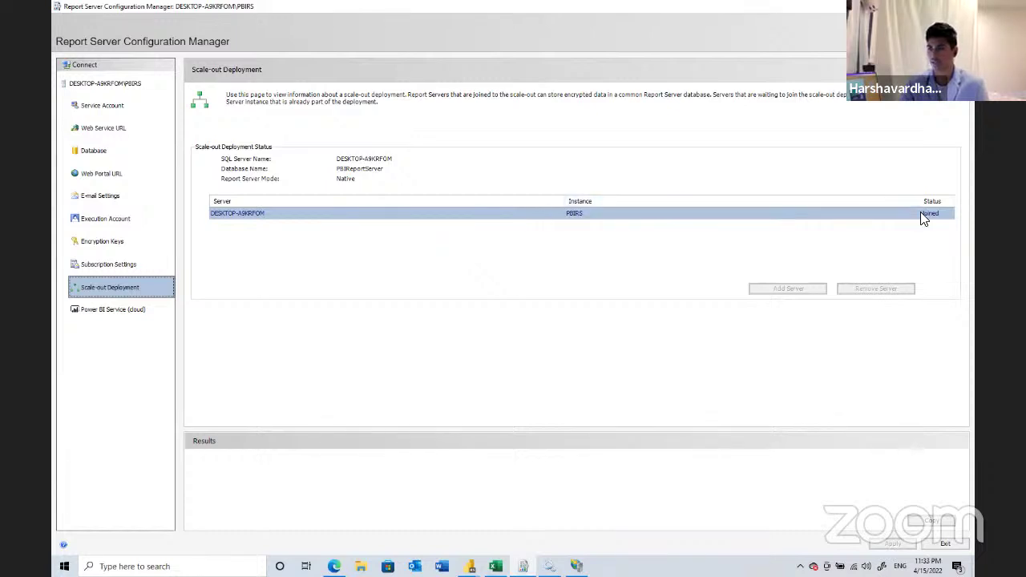
pyautogui.click(128, 312)
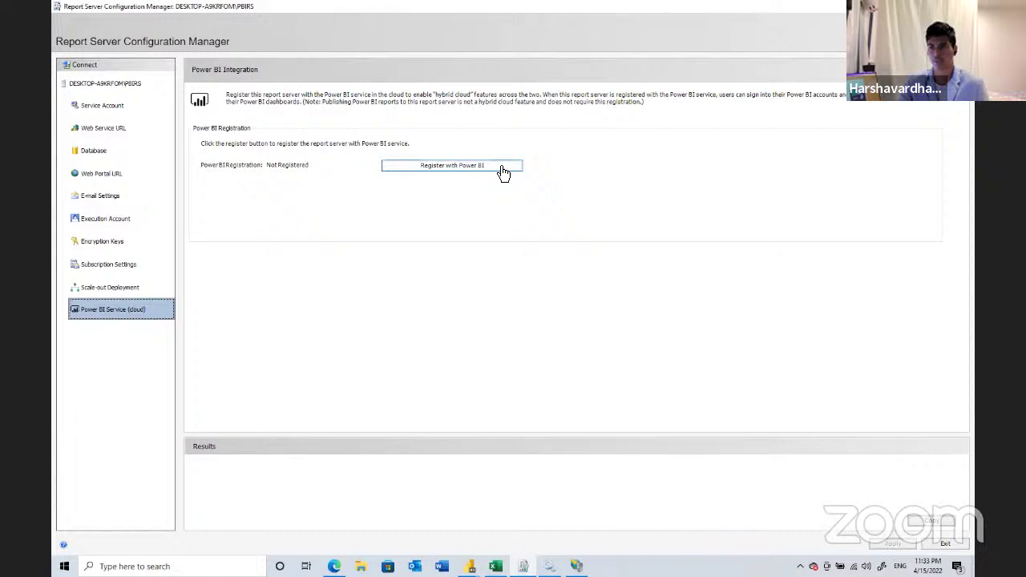
# - From the server status overview, go to Web Portal URL and open the Reports link
pyautogui.click(150, 81)
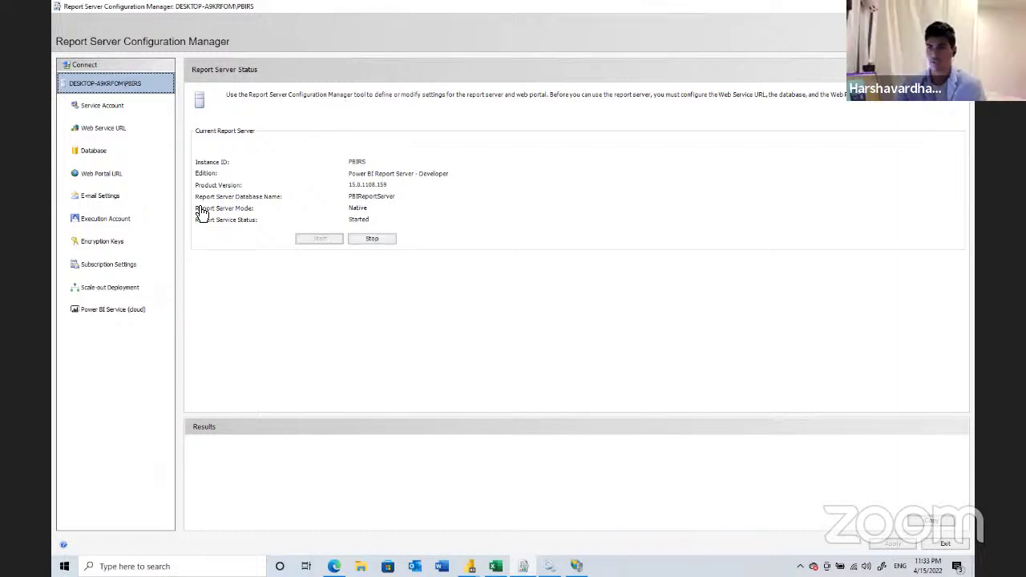
pyautogui.click(114, 175)
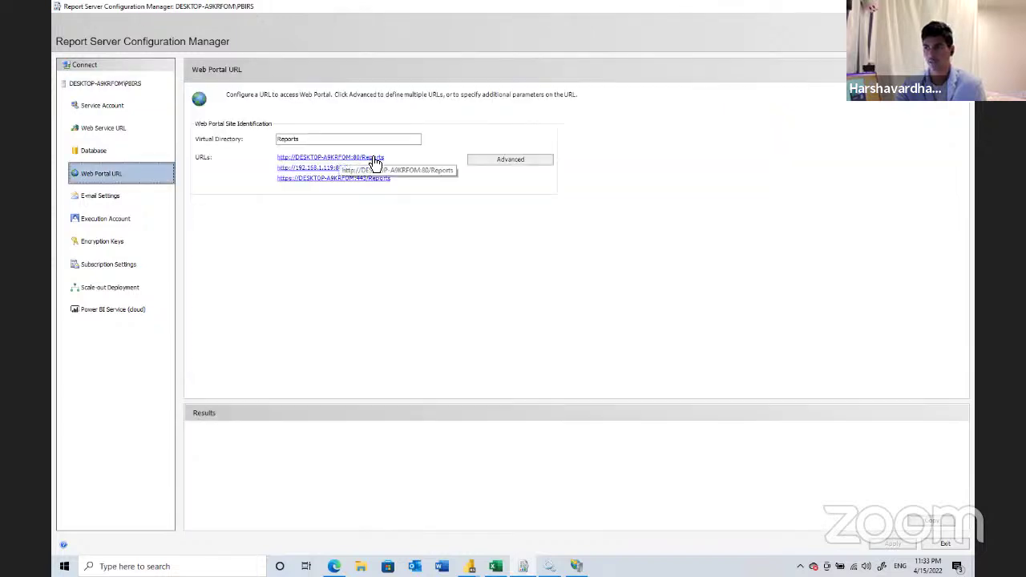
pyautogui.click(375, 159)
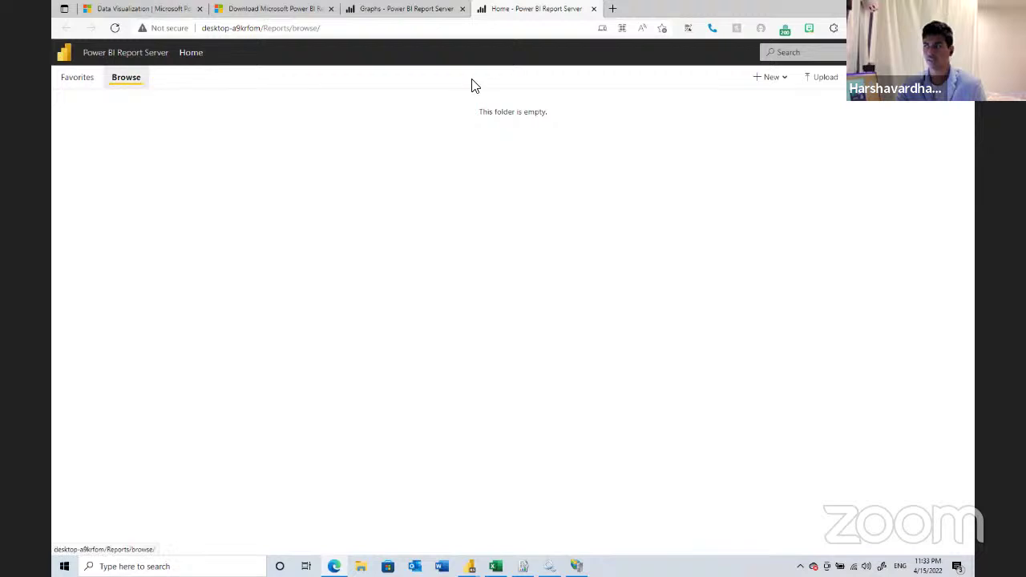
# - Create a new folder named 'Demo' in Home through New > Folder
pyautogui.click(776, 85)
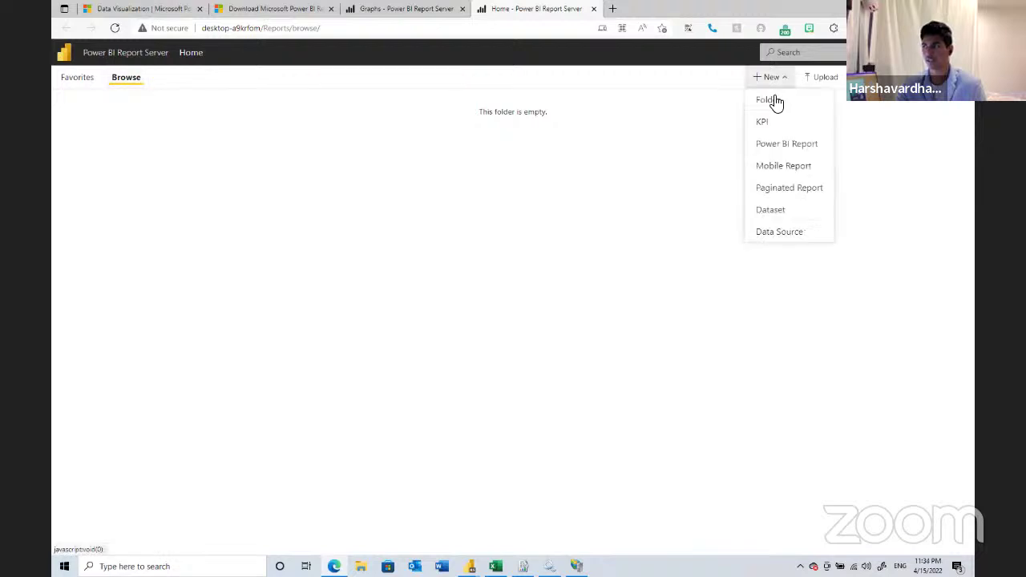
pyautogui.click(779, 96)
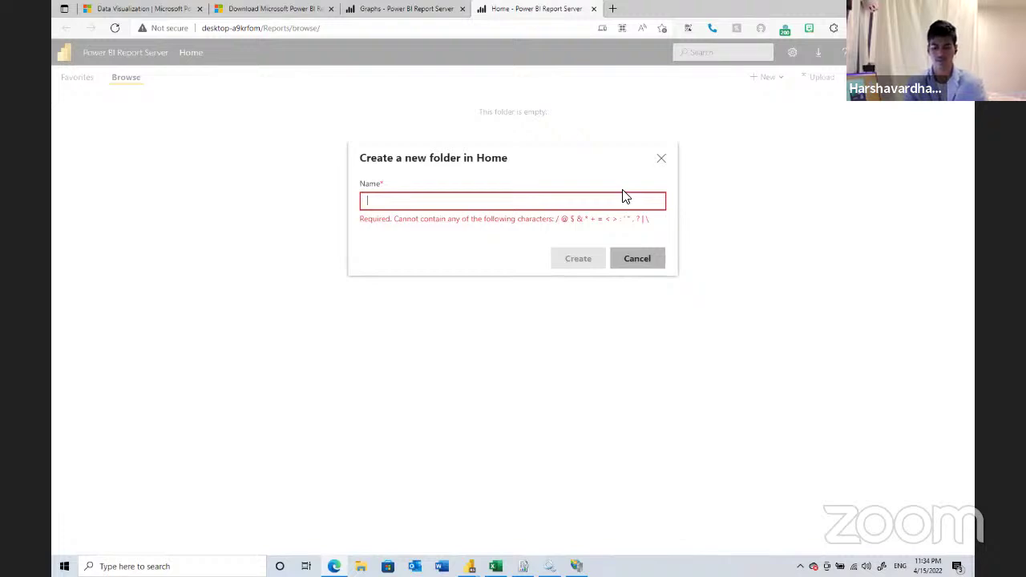
pyautogui.write('Demo')
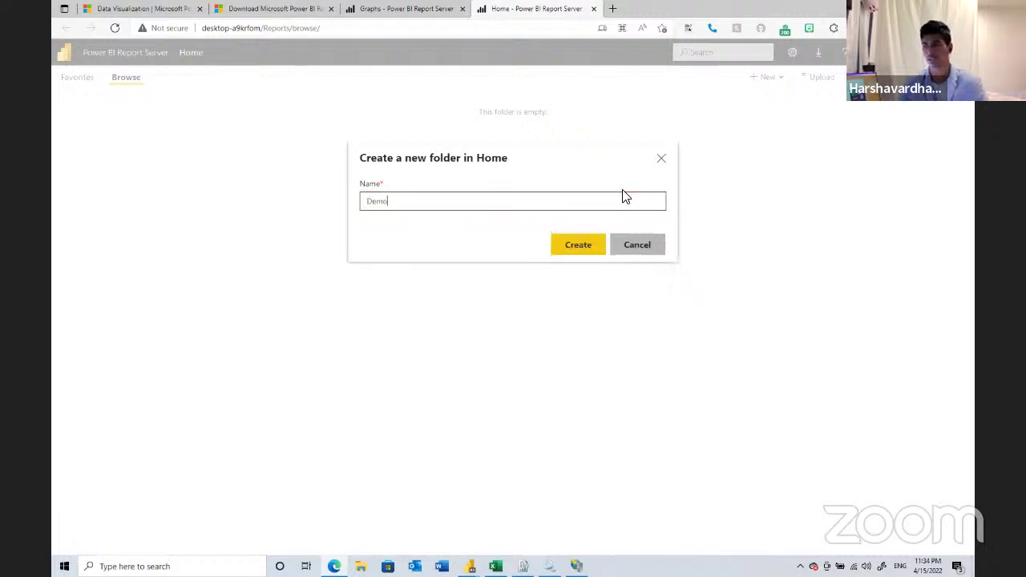
pyautogui.click(577, 243)
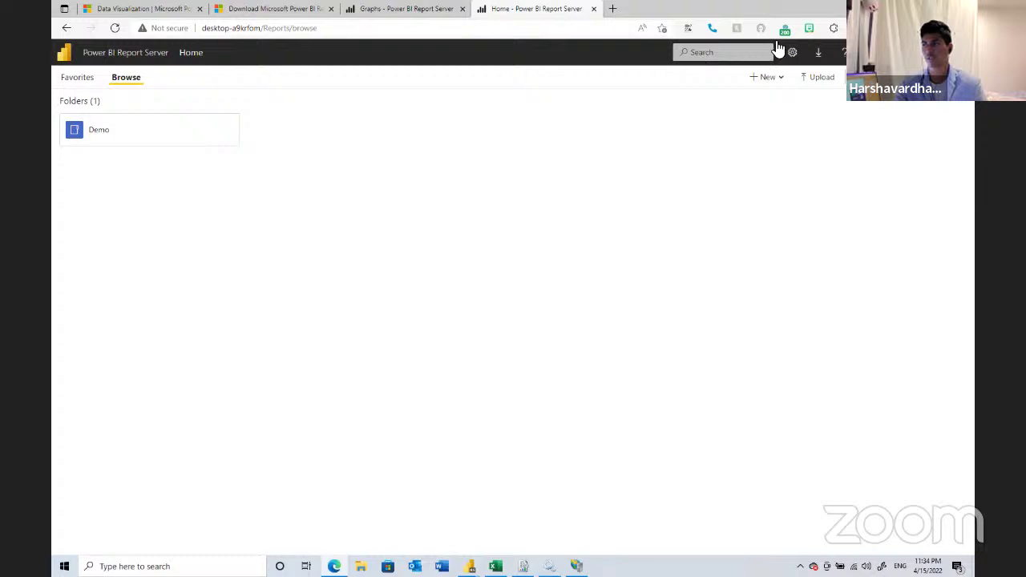
# - Open the portal's Site settings, view Branding, and return to the General properties
pyautogui.click(802, 54)
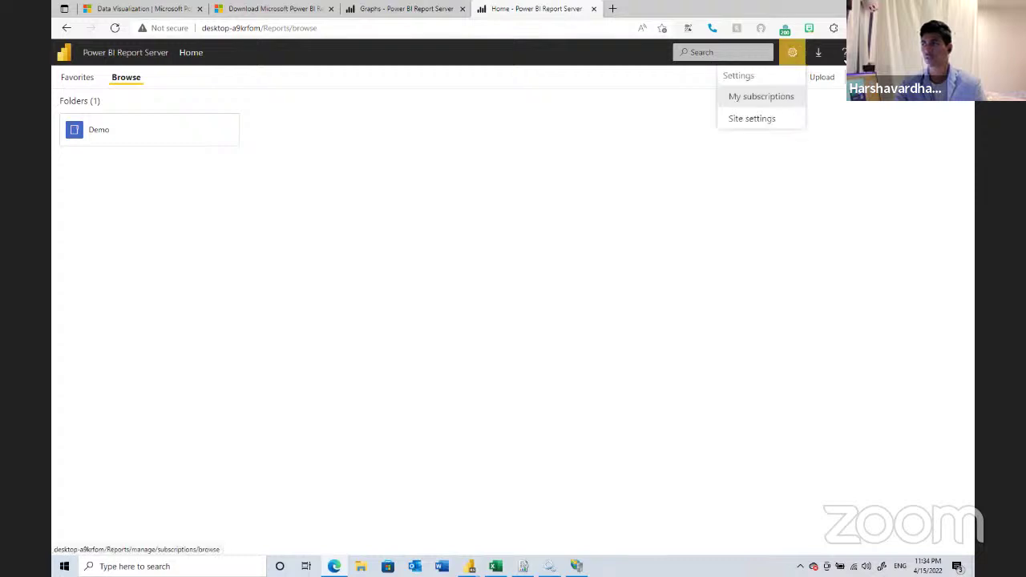
pyautogui.click(756, 116)
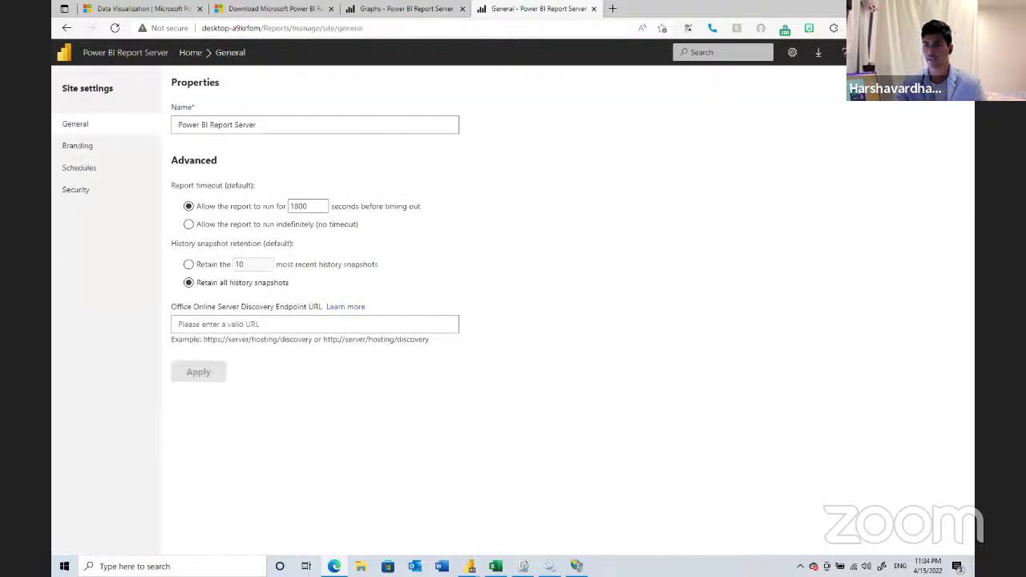
pyautogui.click(78, 146)
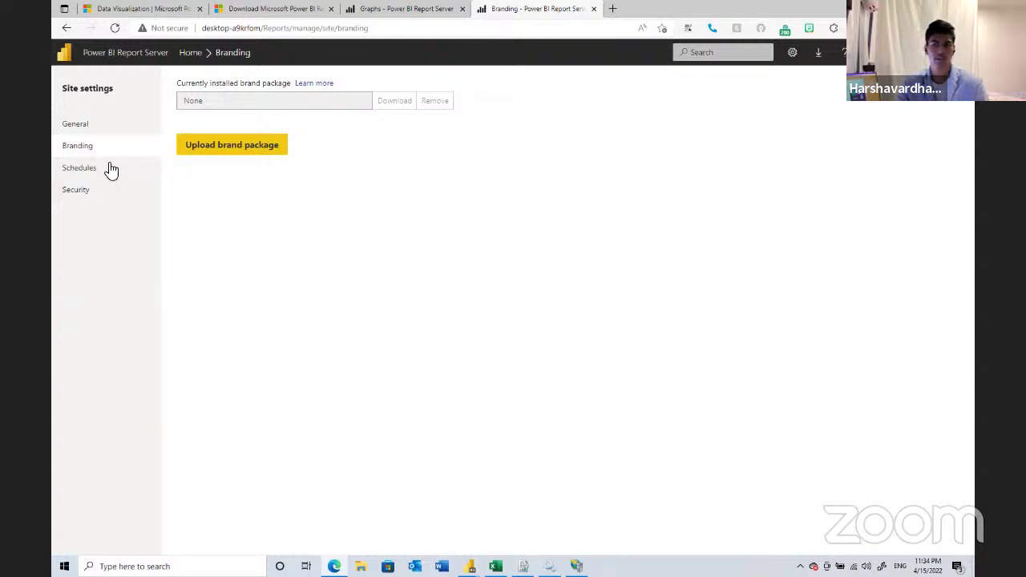
pyautogui.click(130, 127)
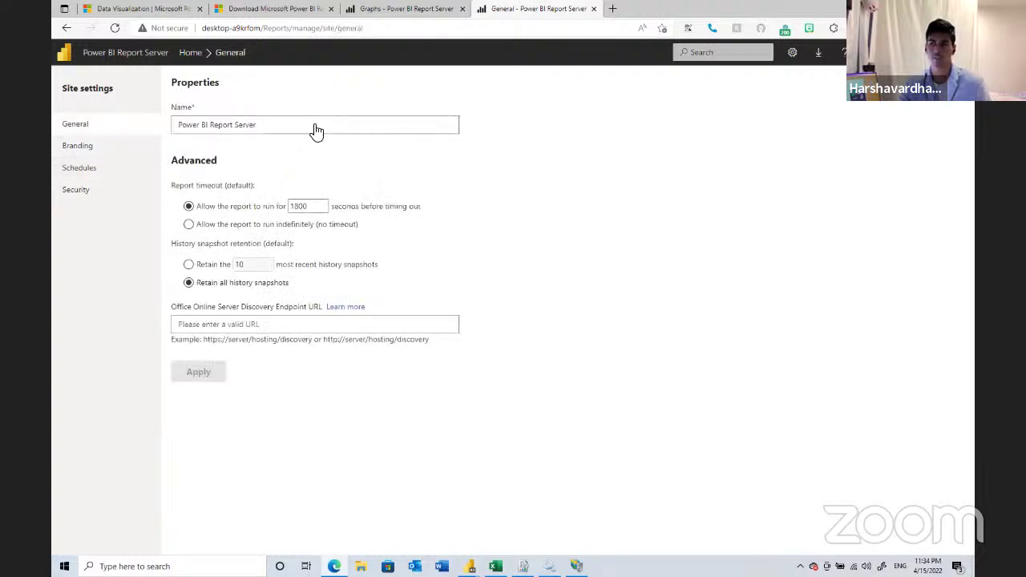
# - Rename the site to 'Demo RS', apply it, and show the Schedules page
pyautogui.tripleClick(258, 124)
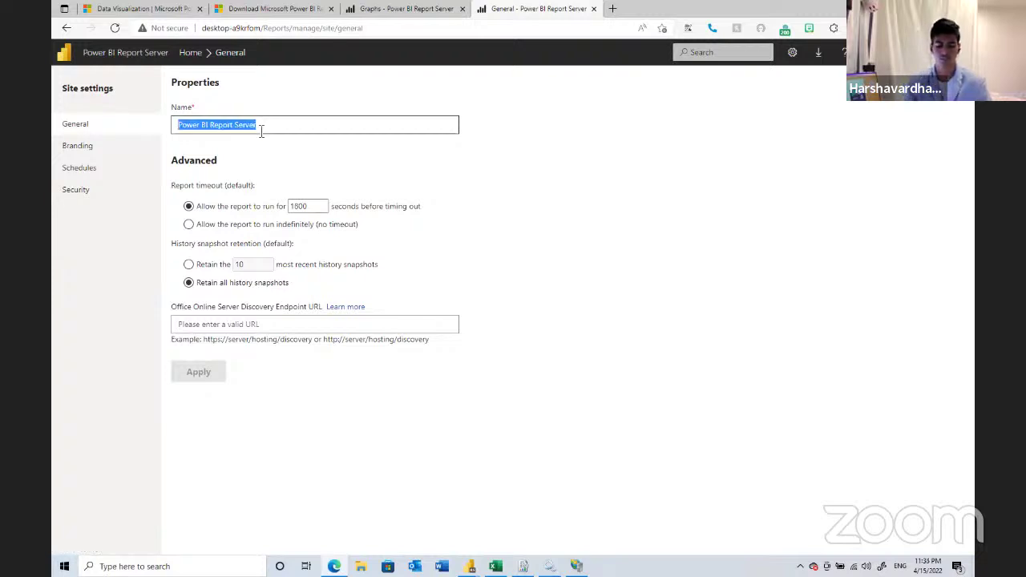
pyautogui.write('Demo RS')
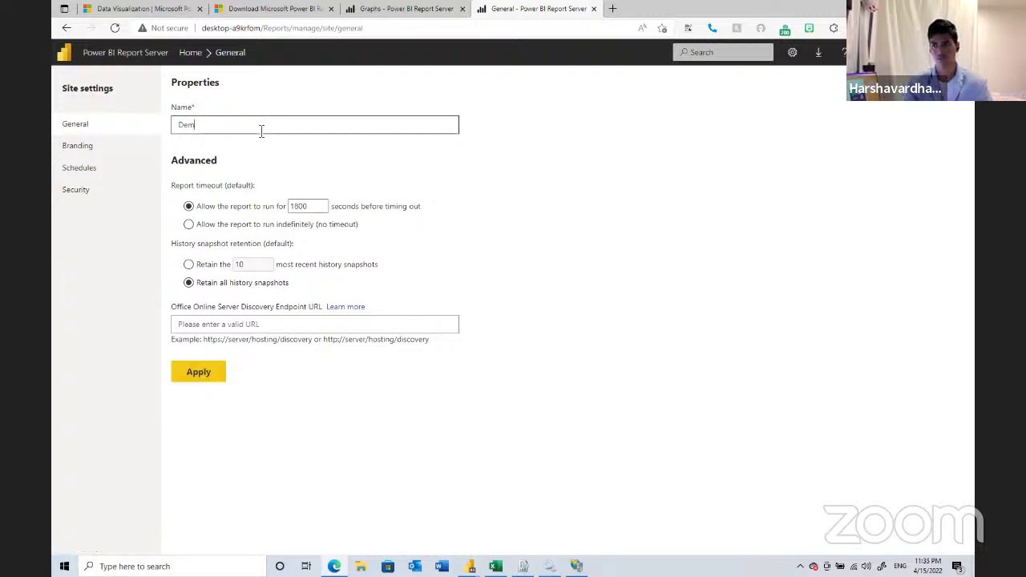
pyautogui.click(217, 373)
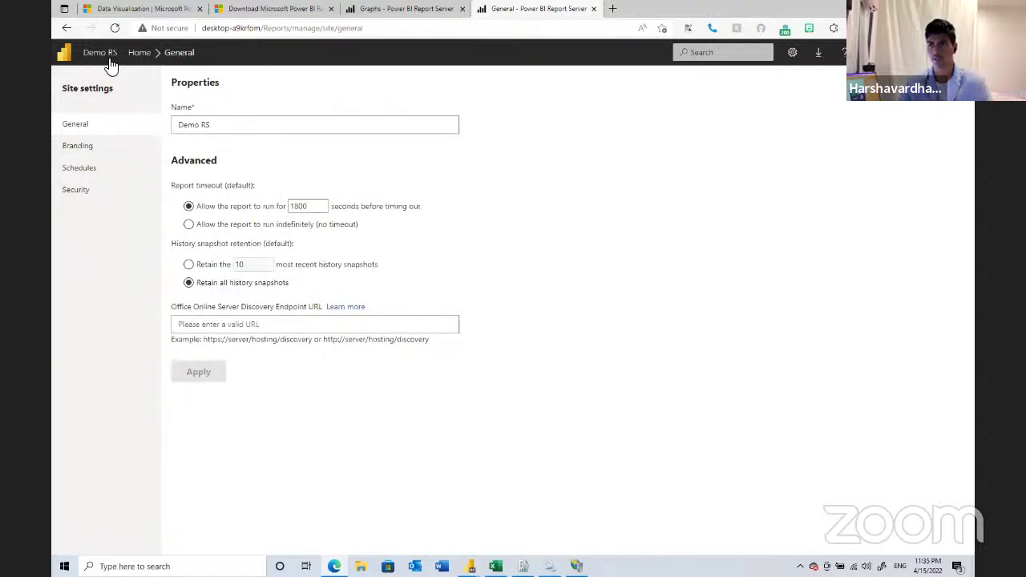
pyautogui.click(90, 168)
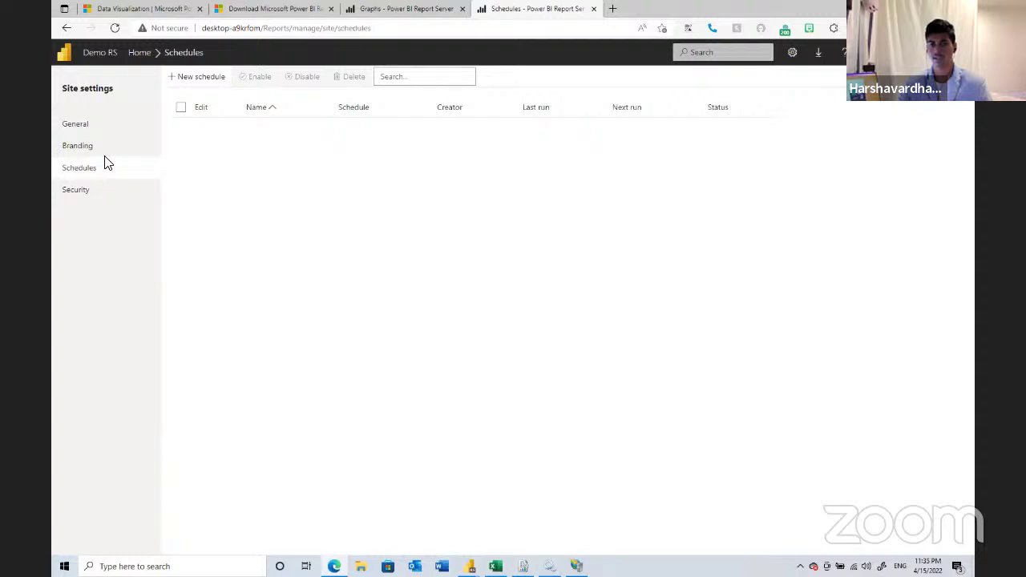
# - Start a new shared schedule named 'test', cancel it, and show the site's Security role assignments
pyautogui.click(215, 87)
pyautogui.click(298, 125)
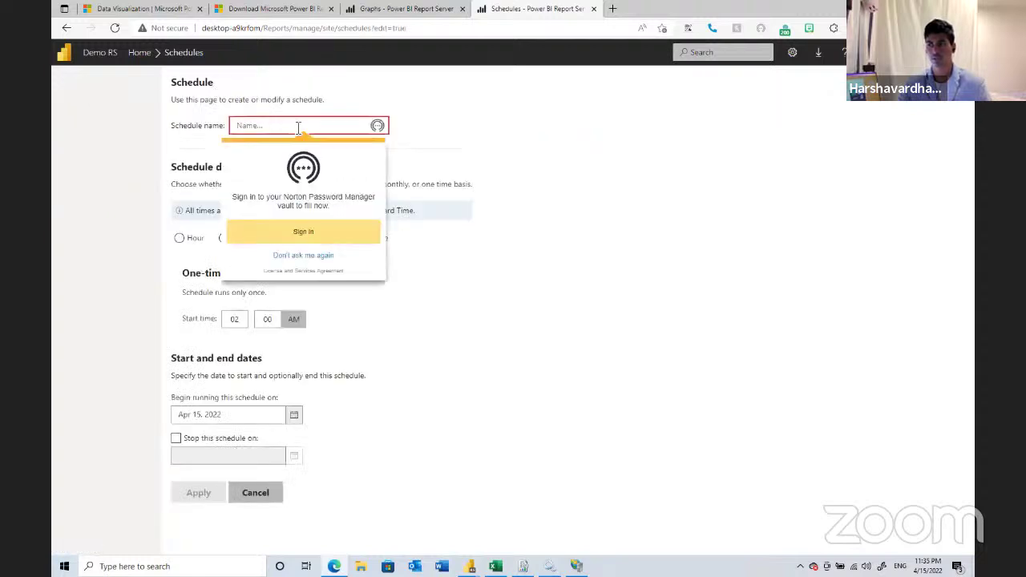
pyautogui.write('test')
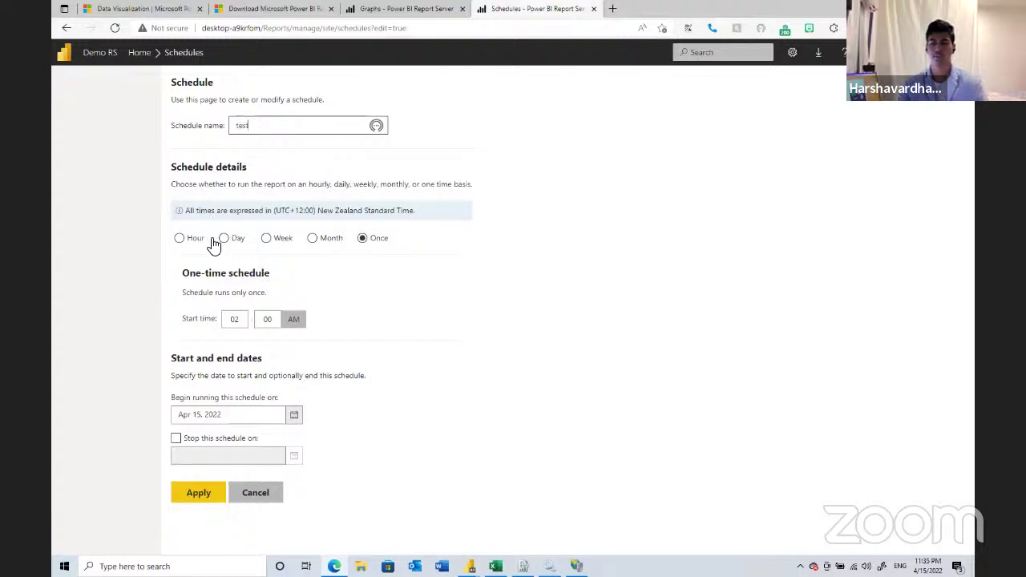
pyautogui.click(249, 492)
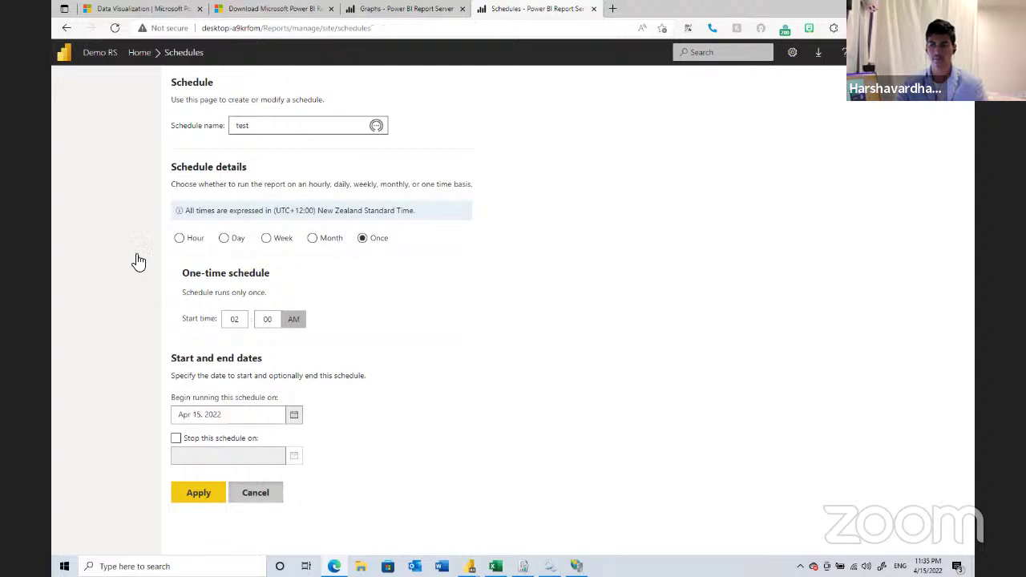
pyautogui.click(110, 196)
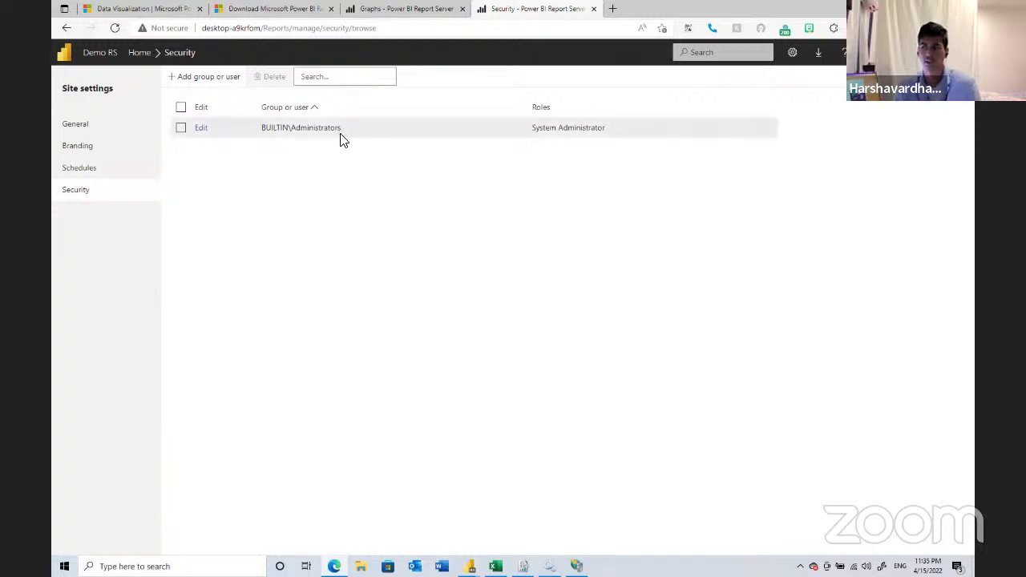
# - Cancel adding a group or user role after dismissing the password prompt, then show the Download tools
pyautogui.click(209, 79)
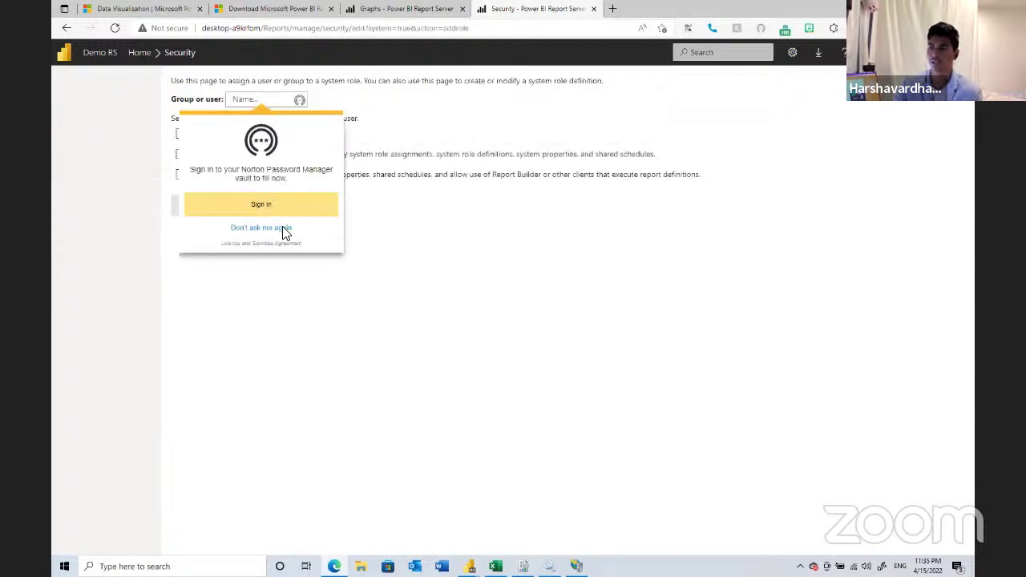
pyautogui.click(282, 229)
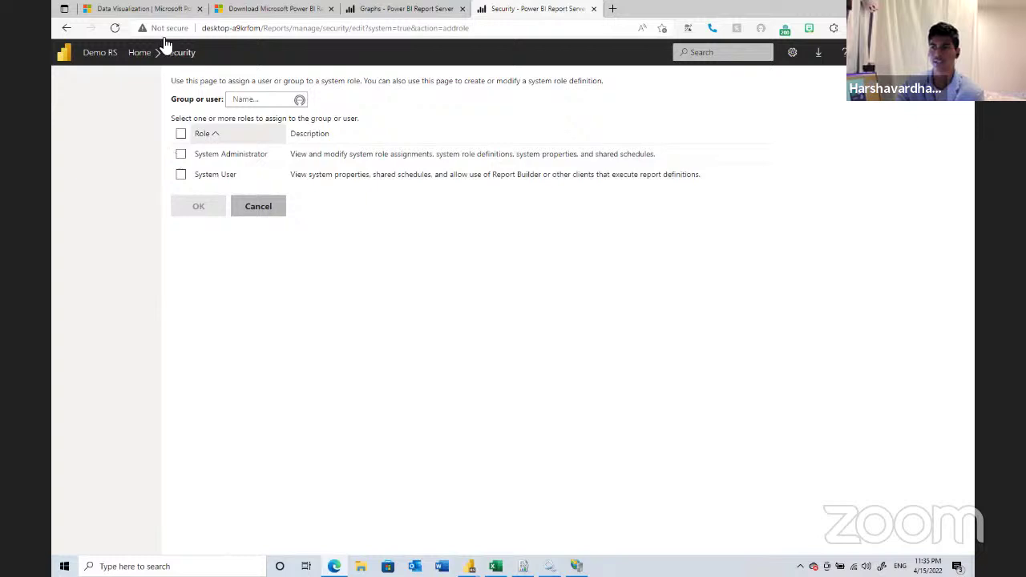
pyautogui.click(259, 207)
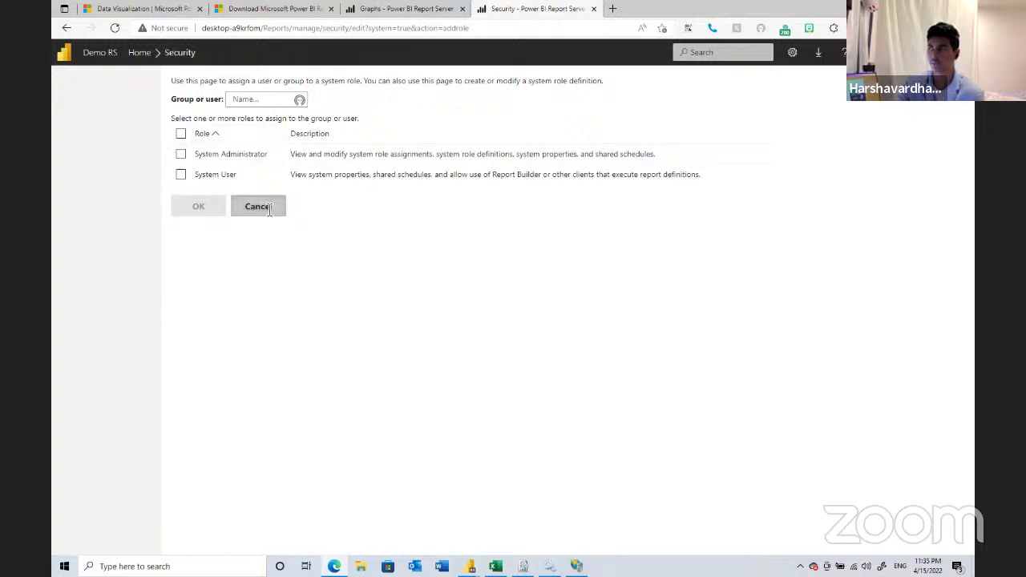
pyautogui.click(819, 58)
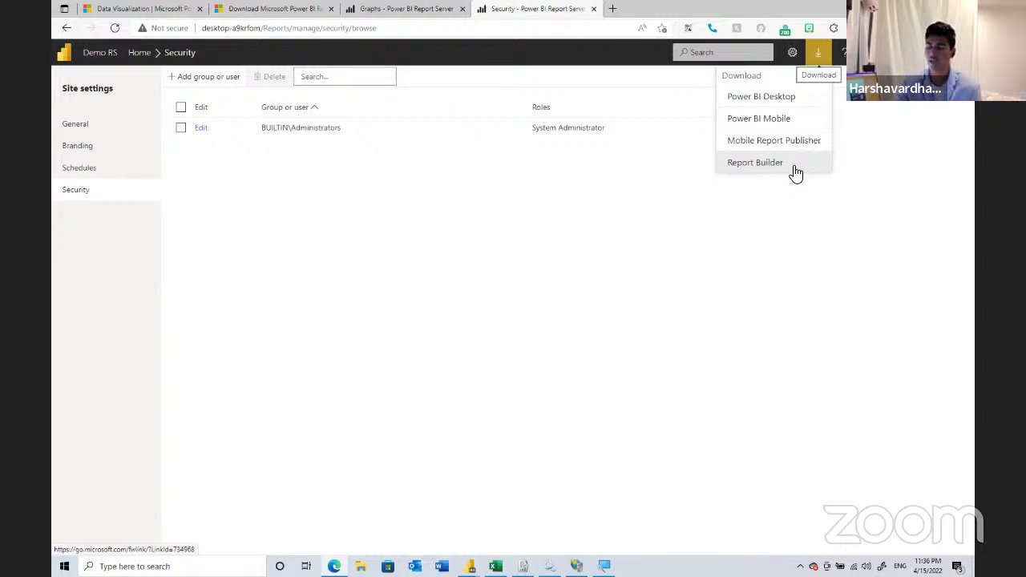
# - Close the Download options and switch to the Report Server configuration slide
pyautogui.click(745, 165)
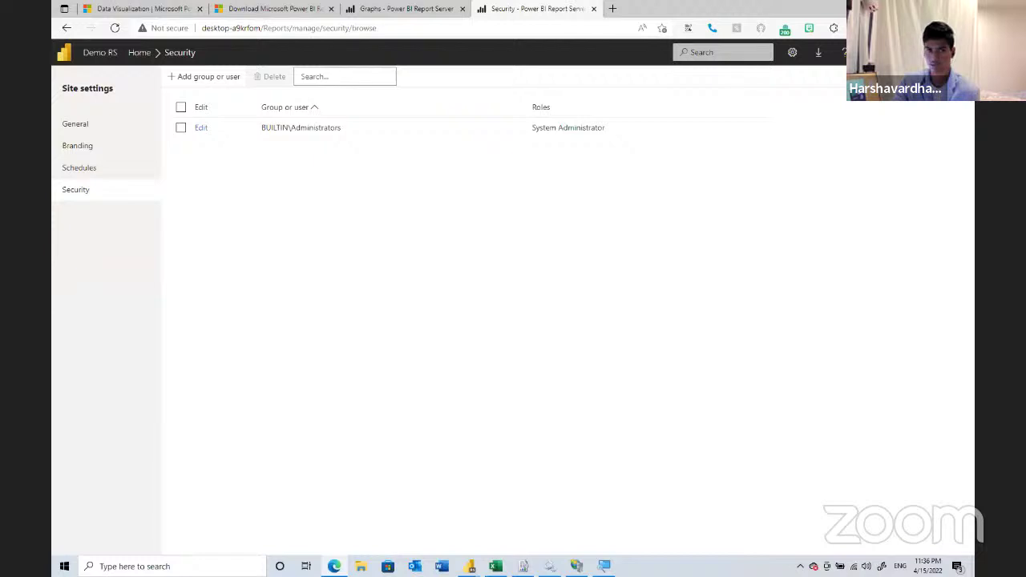
pyautogui.hotkey('alt', 'Tab')
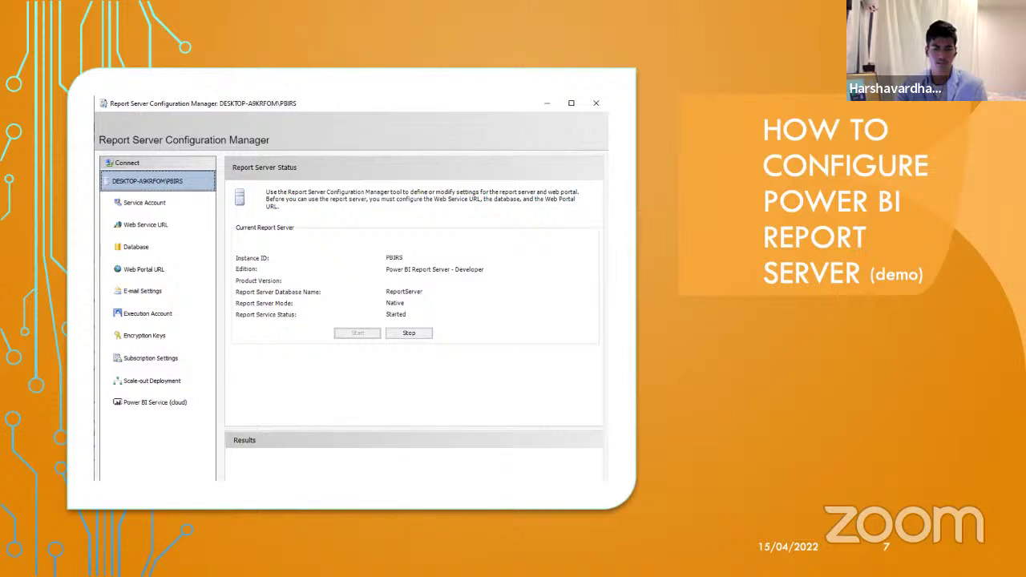
# - Advance to the first-report Power BI Desktop slide, then return to the portal's Security page
pyautogui.press('Right')
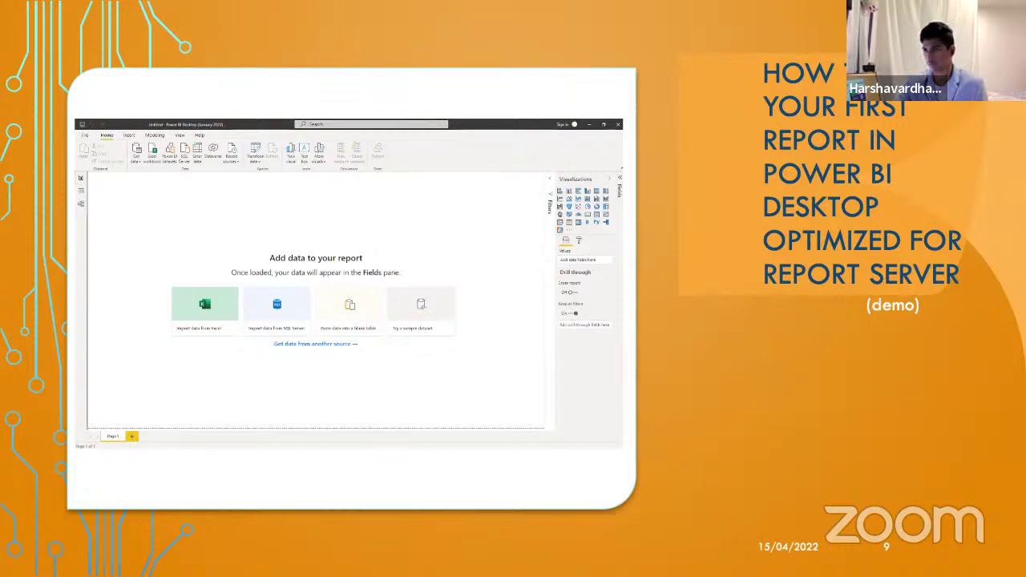
pyautogui.hotkey('alt', 'Tab')
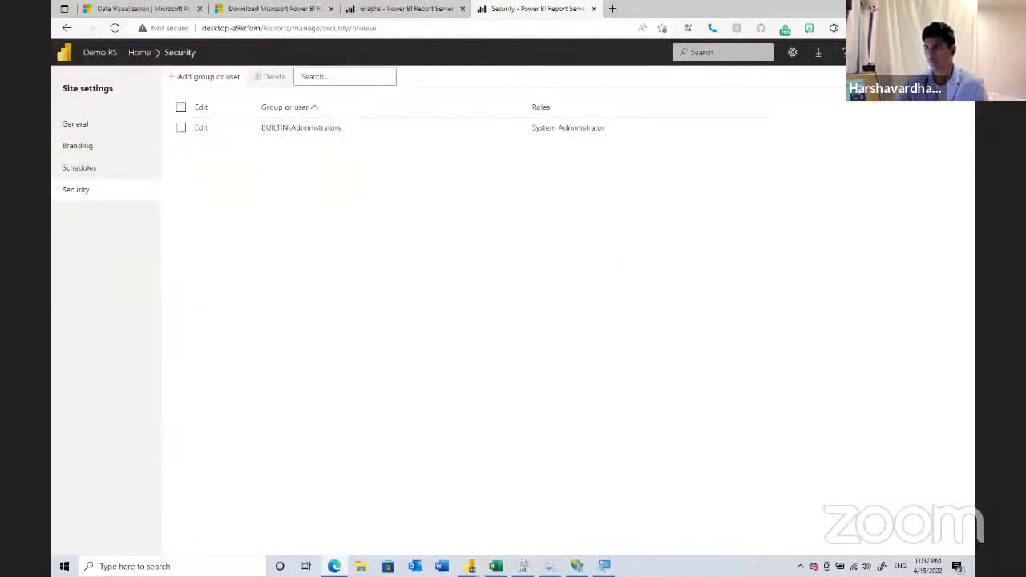
# - On the Power BI download page, deselect PowerBIReportServer.exe and select PBIDesktopRS_x64.msi (321.9 MB)
pyautogui.click(814, 61)
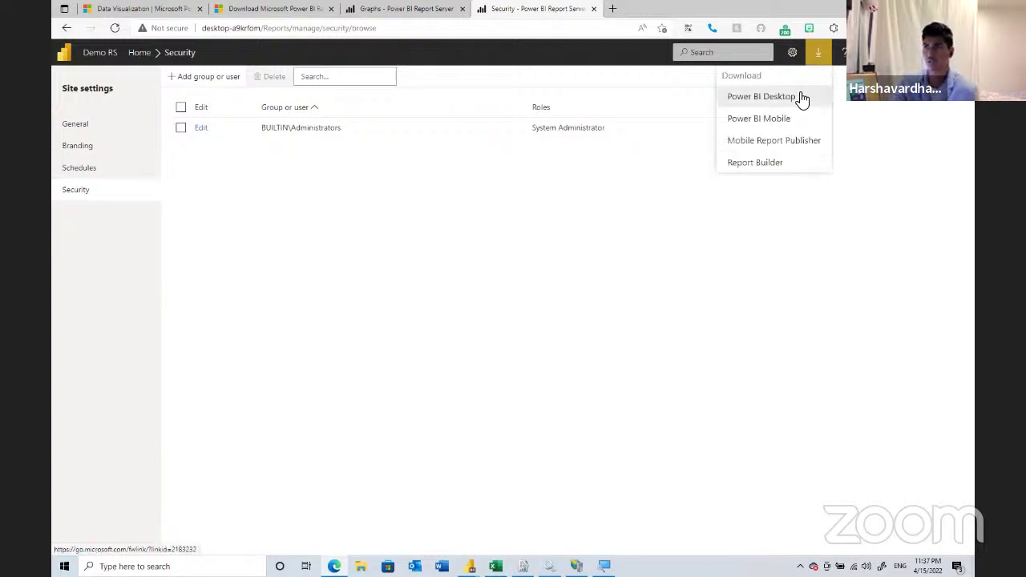
pyautogui.click(282, 10)
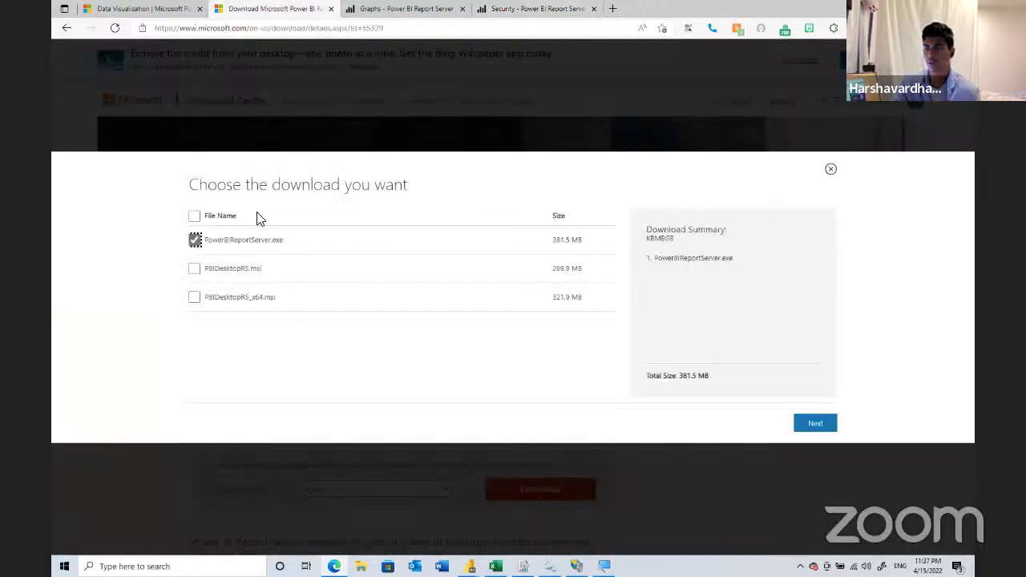
pyautogui.click(202, 215)
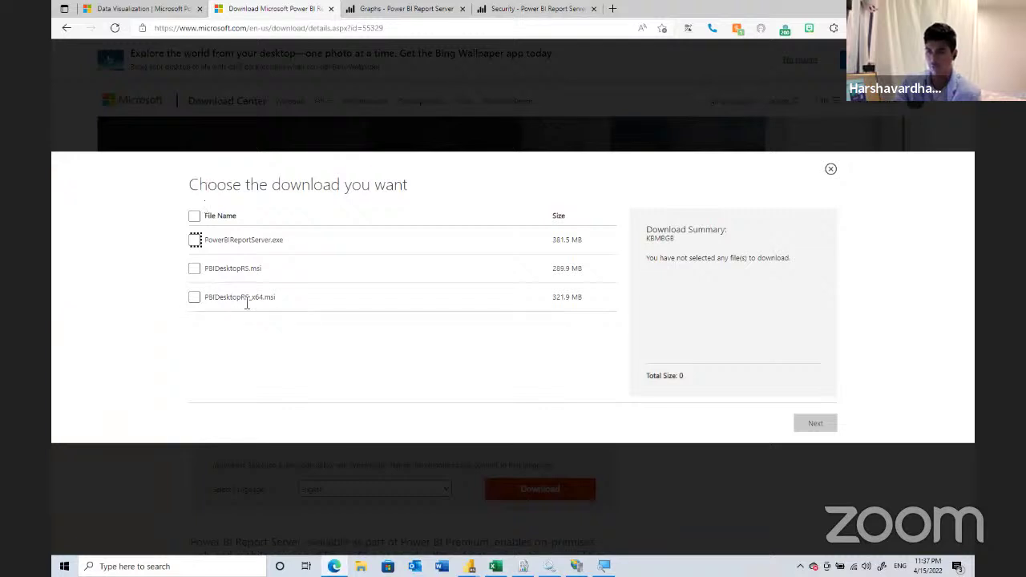
pyautogui.click(195, 298)
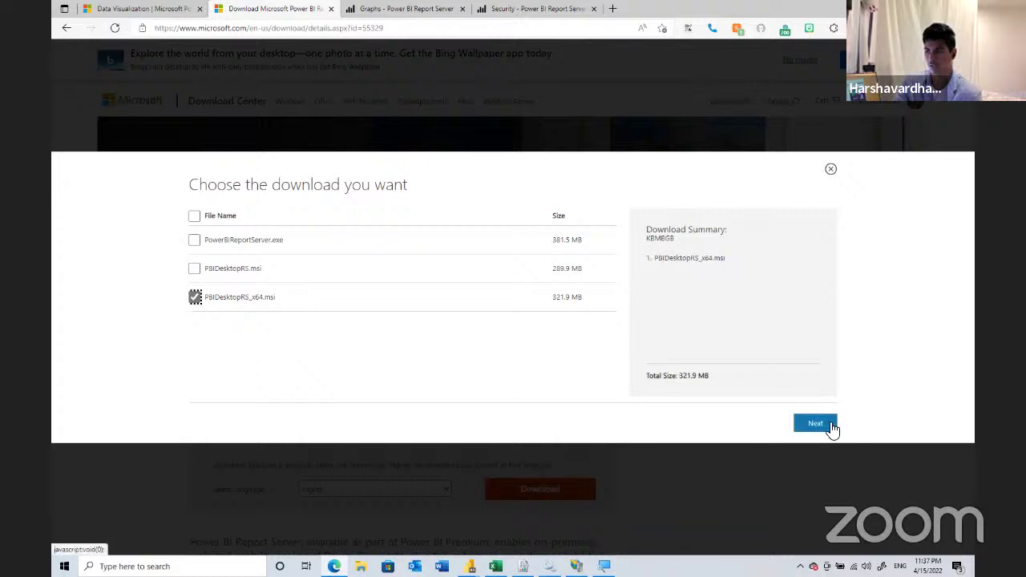
# - Check the Untitled Power BI Desktop report's File menu and recent reports, then switch to Excel
pyautogui.moveTo(470, 566)
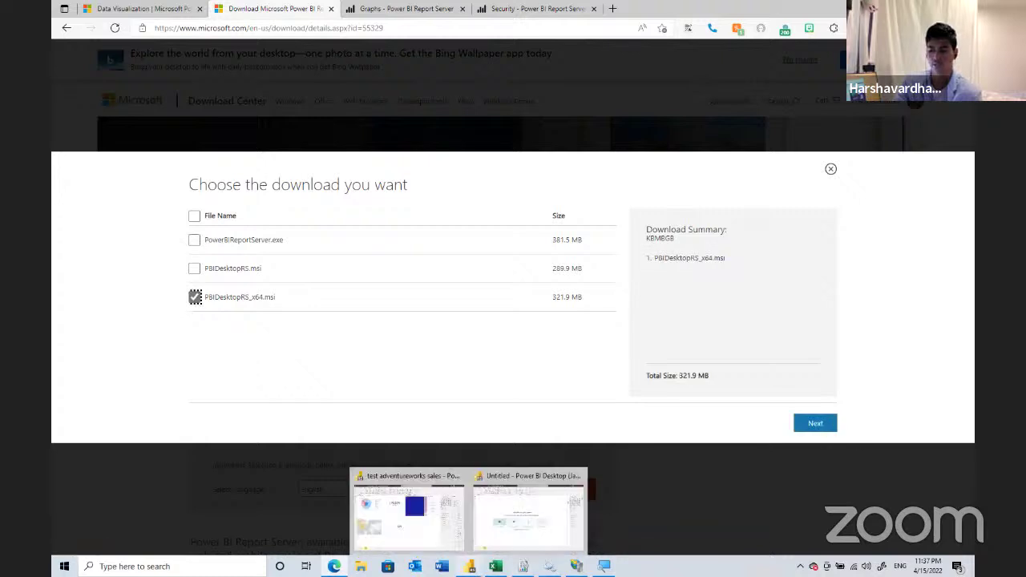
pyautogui.click(507, 517)
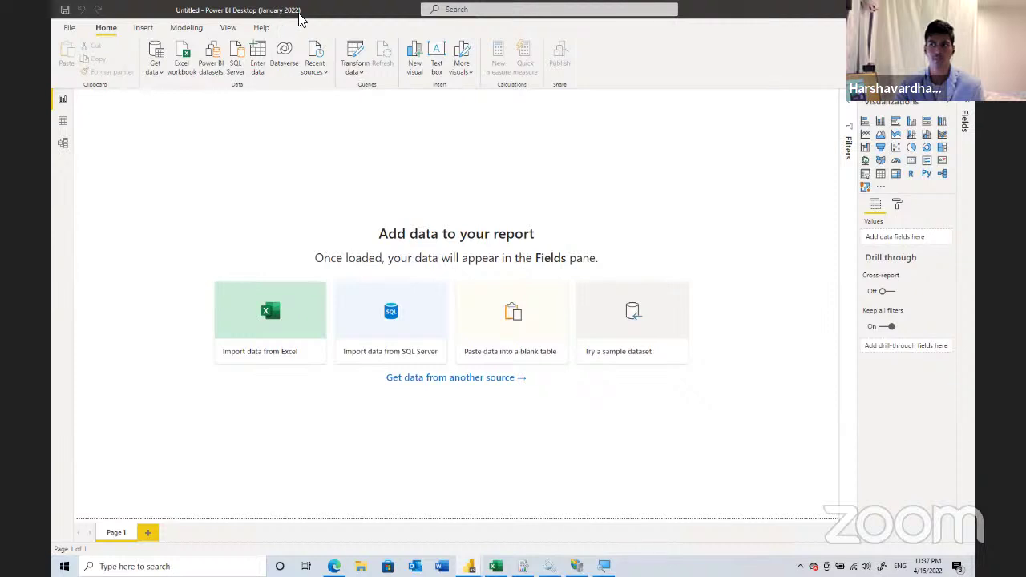
pyautogui.click(70, 34)
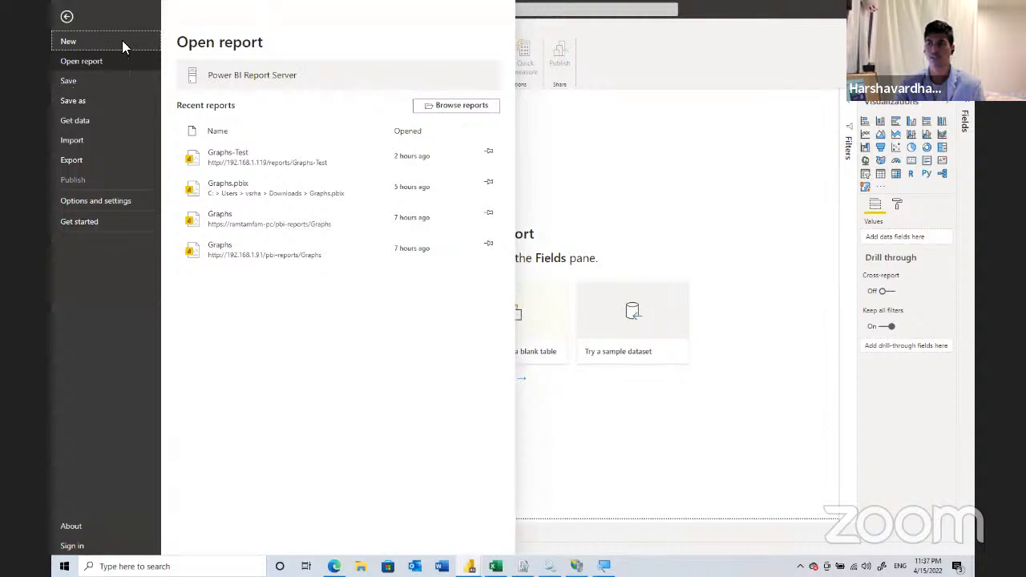
pyautogui.click(67, 17)
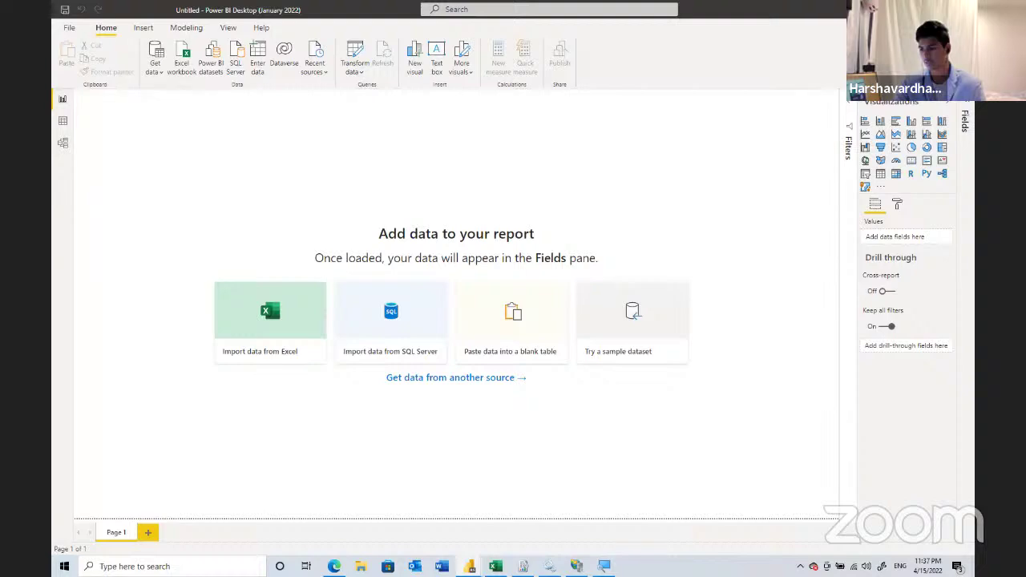
pyautogui.hotkey('alt', 'Tab')
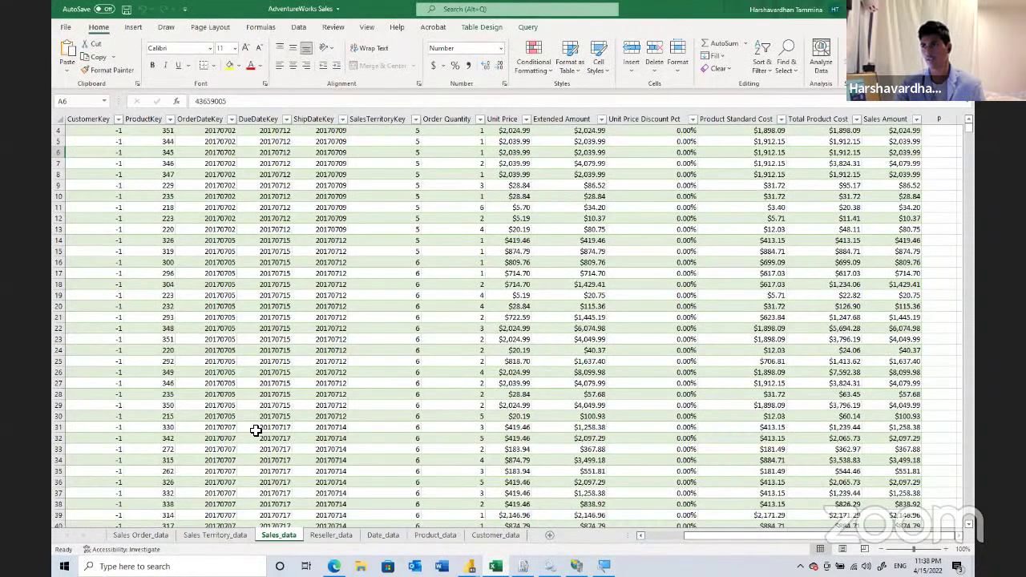
# - Review the Sales Order_data sheet, glance at Power BI Desktop, then view Sales Territory_data
pyautogui.scroll(1, 254, 430)
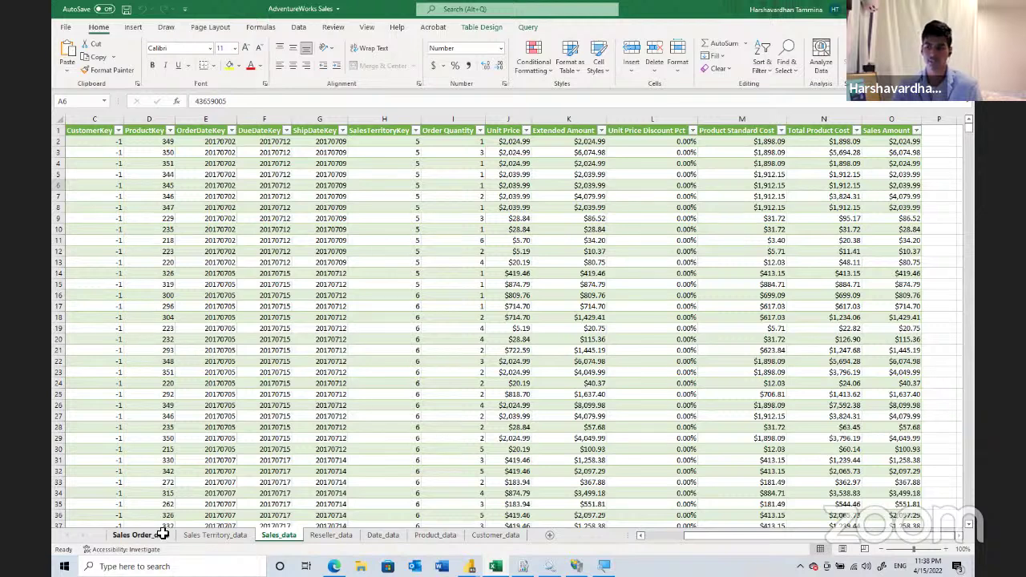
pyautogui.click(163, 534)
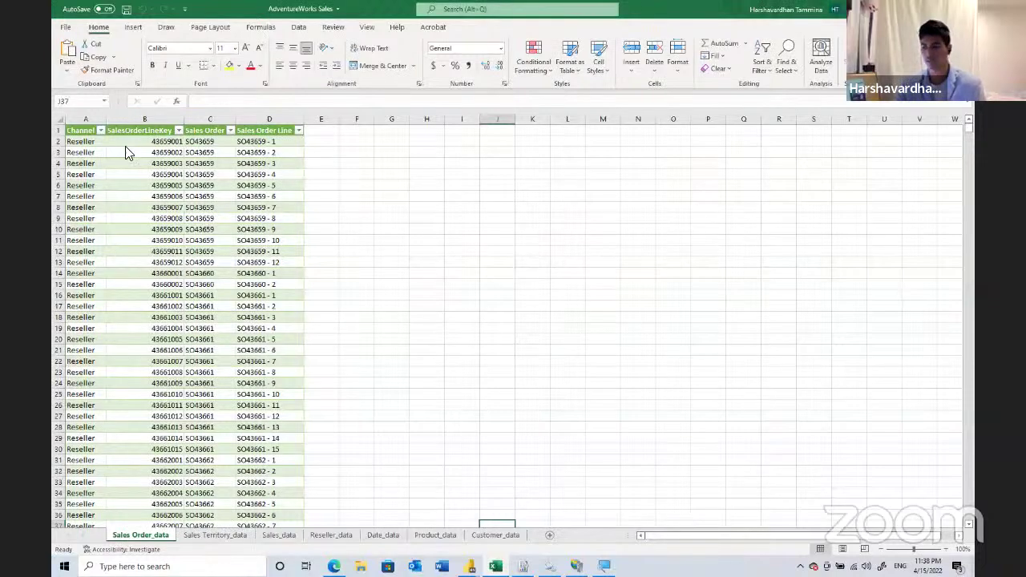
pyautogui.moveTo(470, 565)
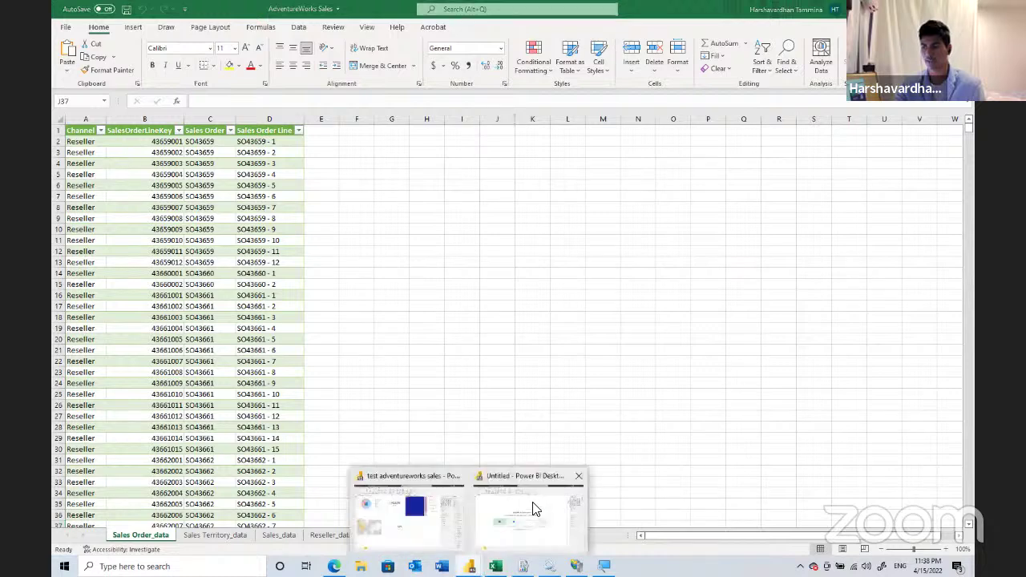
pyautogui.click(532, 513)
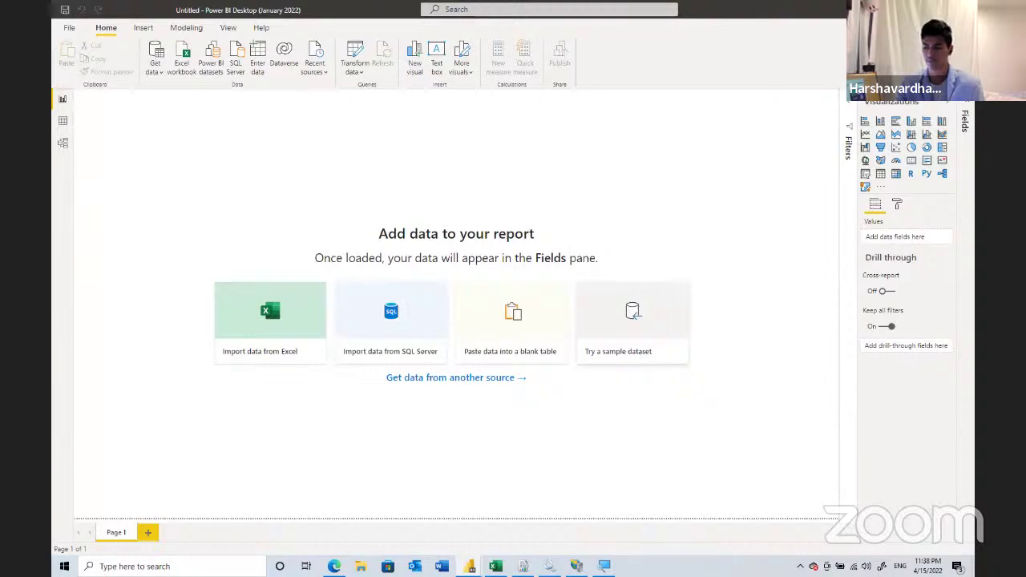
pyautogui.click(495, 566)
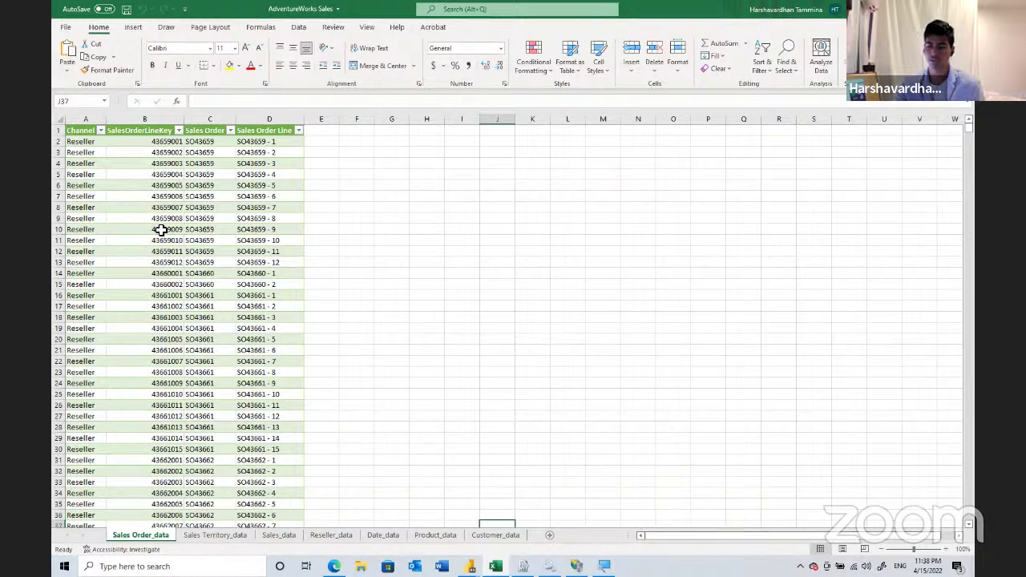
pyautogui.click(215, 535)
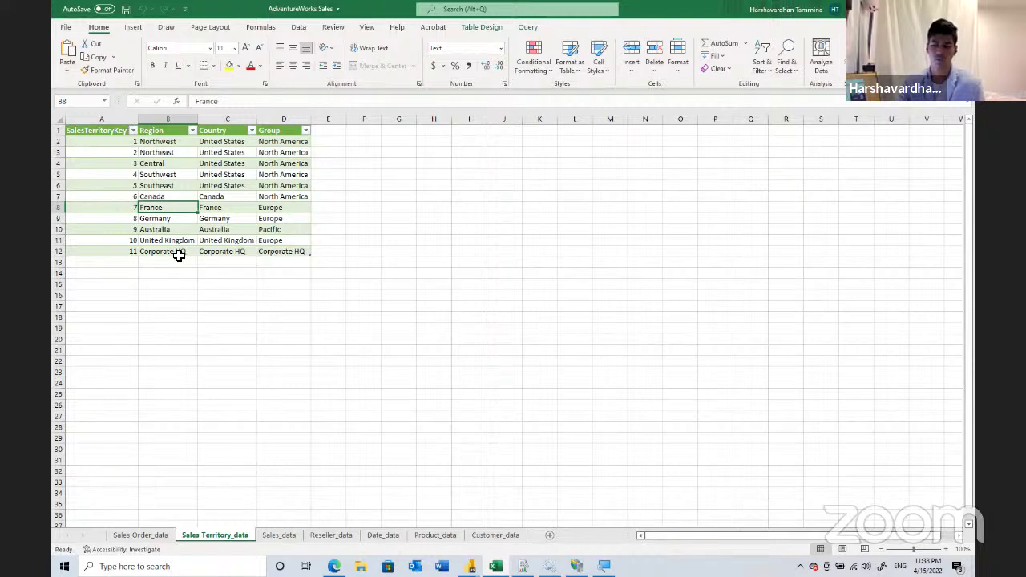
# - Check the Total Product Cost in N2 on Sales_data, scroll the rows, then view Reseller_data
pyautogui.click(278, 535)
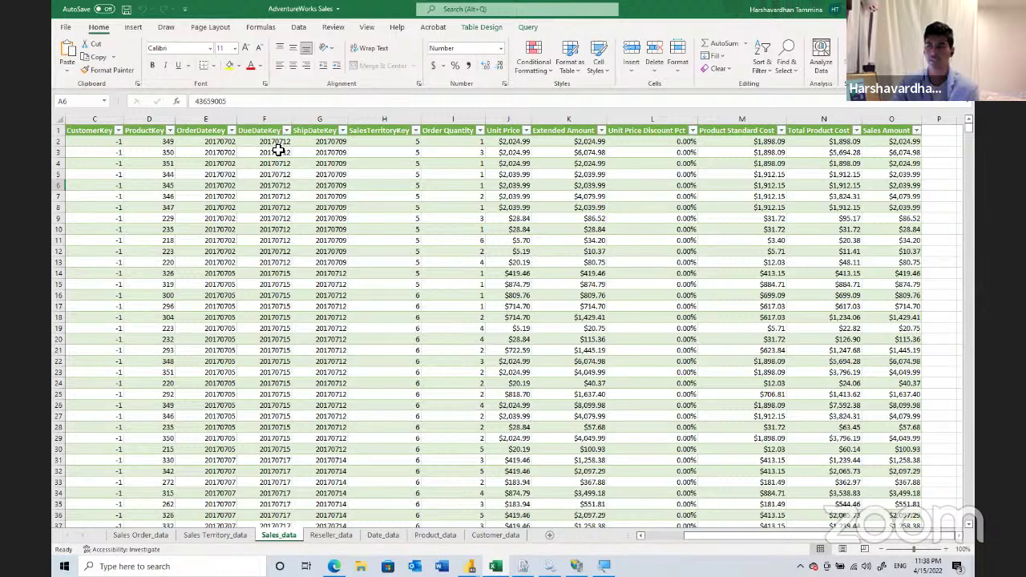
pyautogui.click(811, 144)
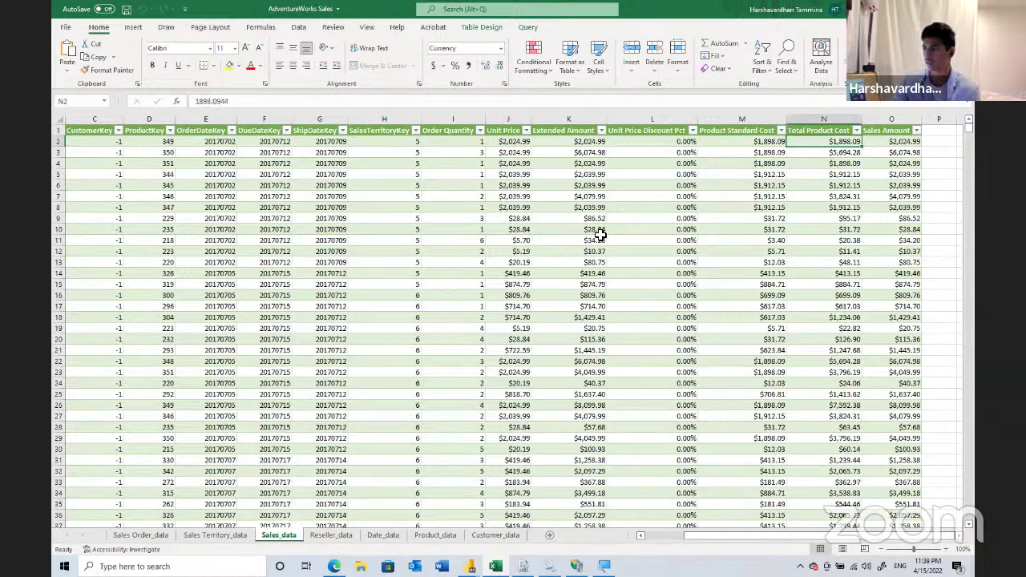
pyautogui.scroll(-2, 581, 244)
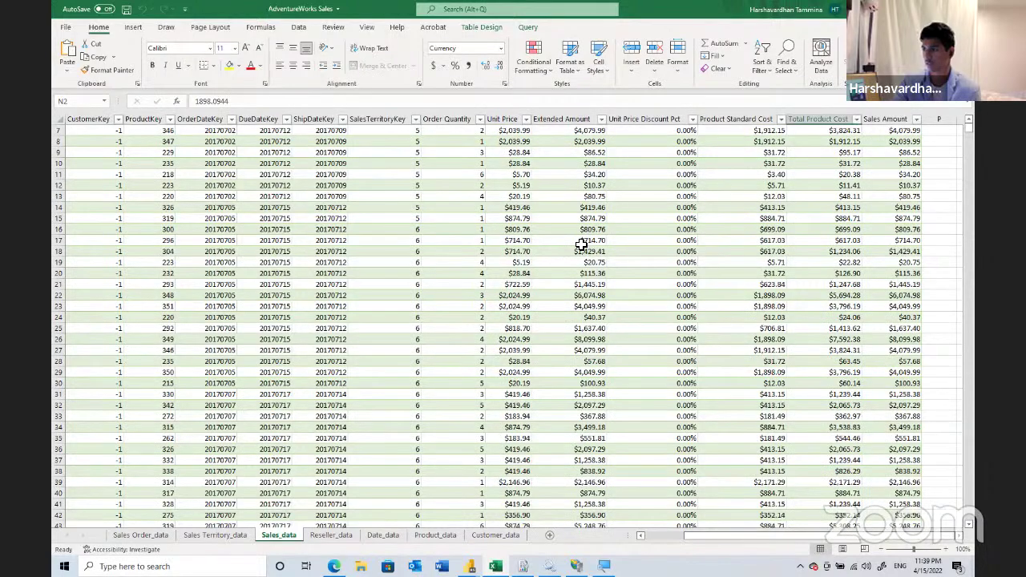
pyautogui.scroll(-3, 581, 244)
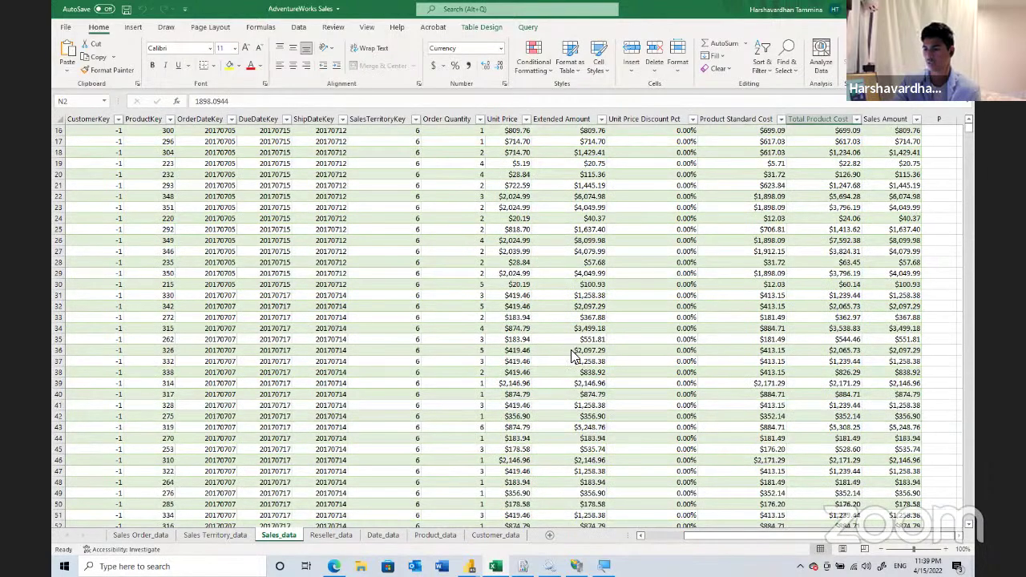
pyautogui.click(348, 536)
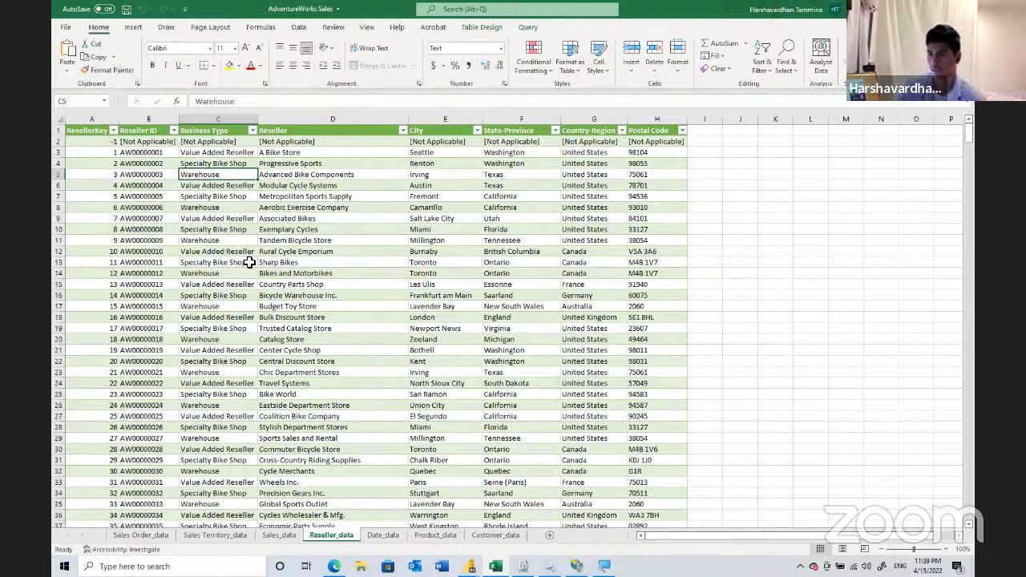
pyautogui.click(469, 208)
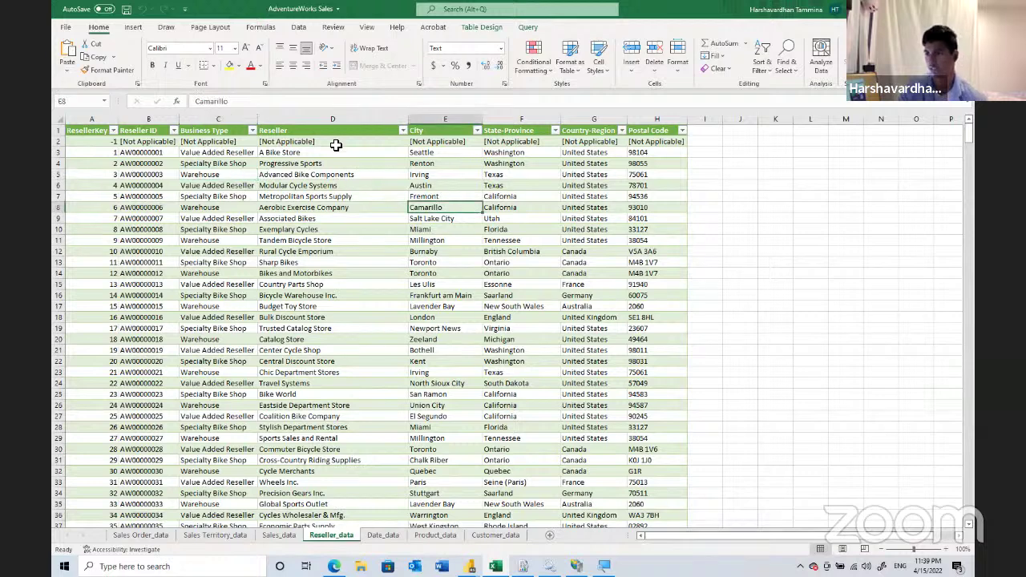
pyautogui.click(295, 264)
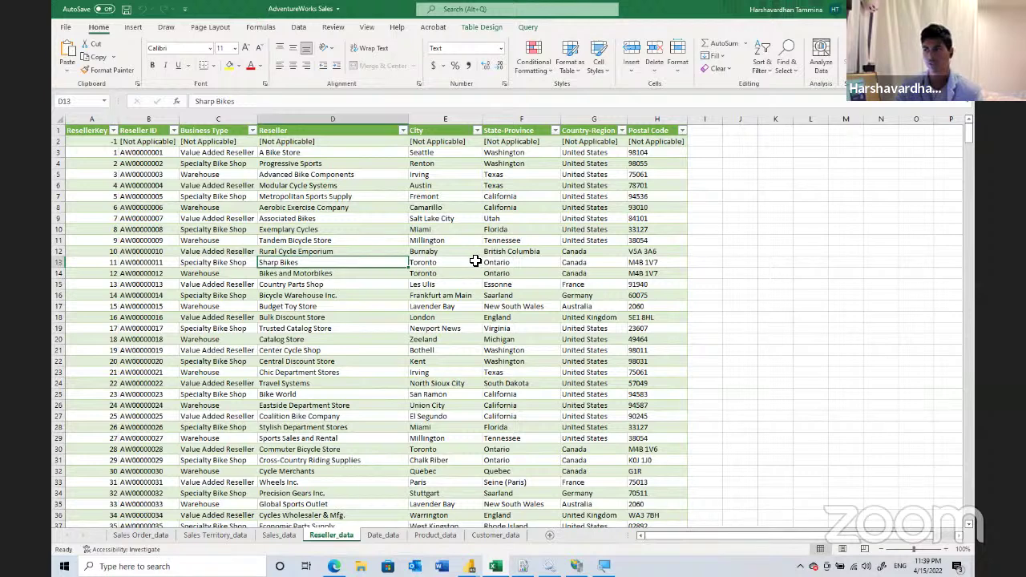
pyautogui.click(646, 262)
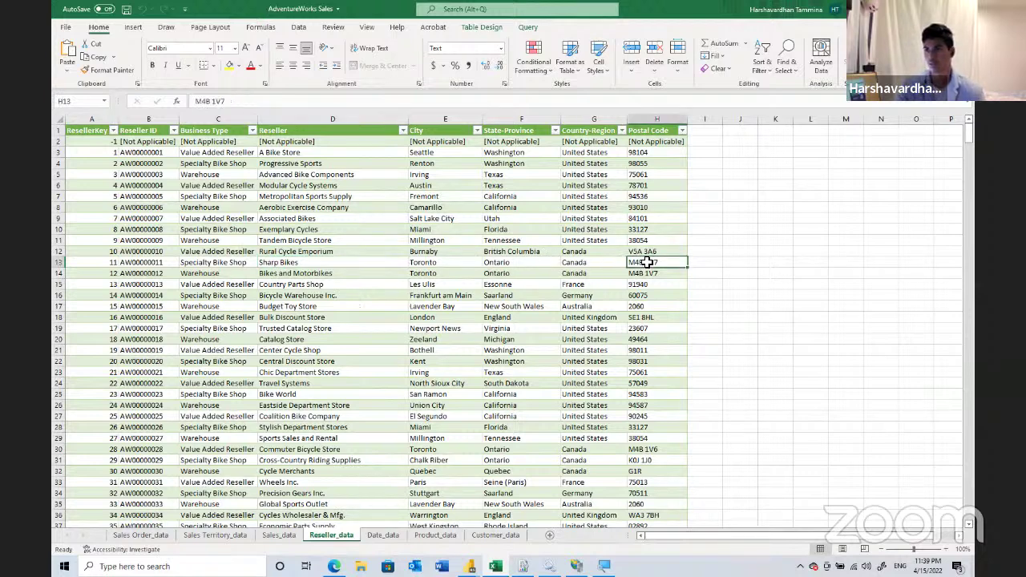
pyautogui.click(241, 262)
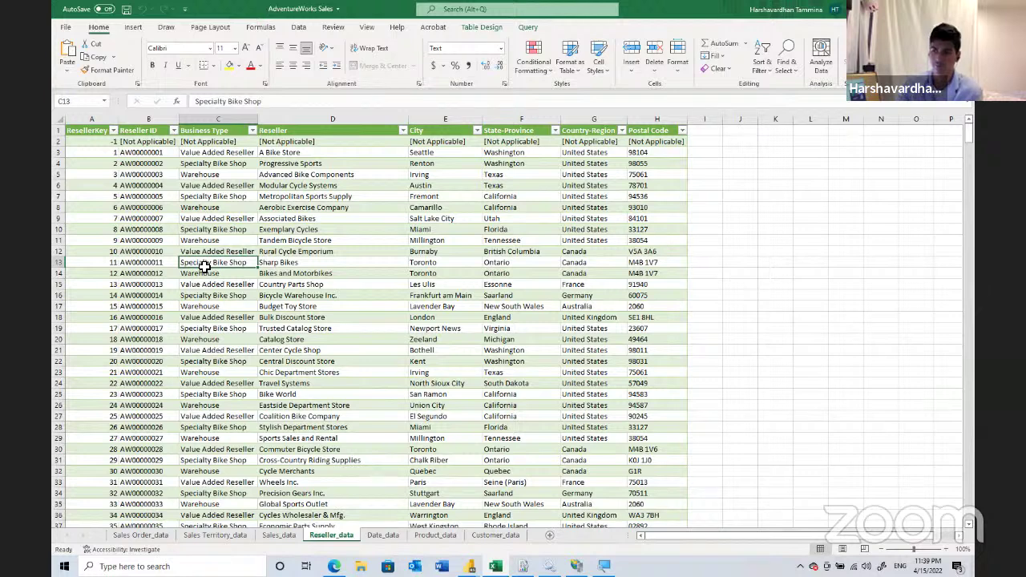
pyautogui.click(227, 307)
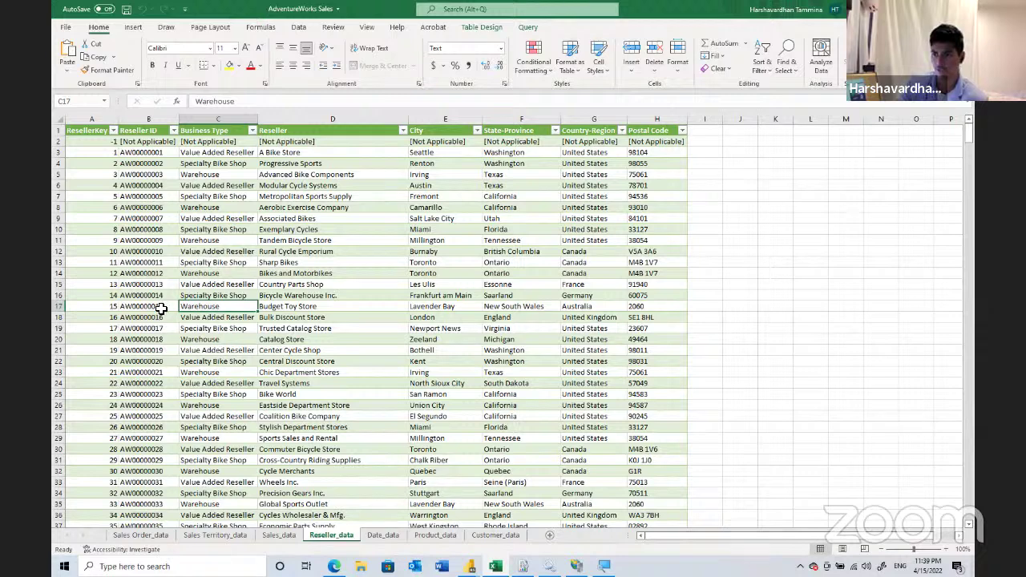
pyautogui.click(161, 308)
pyautogui.click(94, 305)
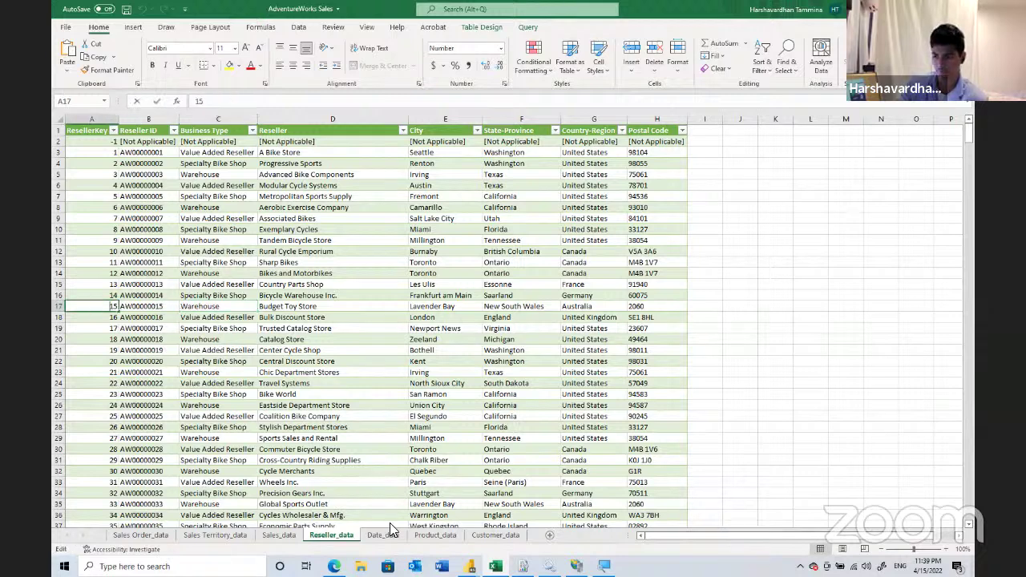
pyautogui.press('F2')
# - Switch to the Date_data sheet and scroll through its dates
pyautogui.click(388, 535)
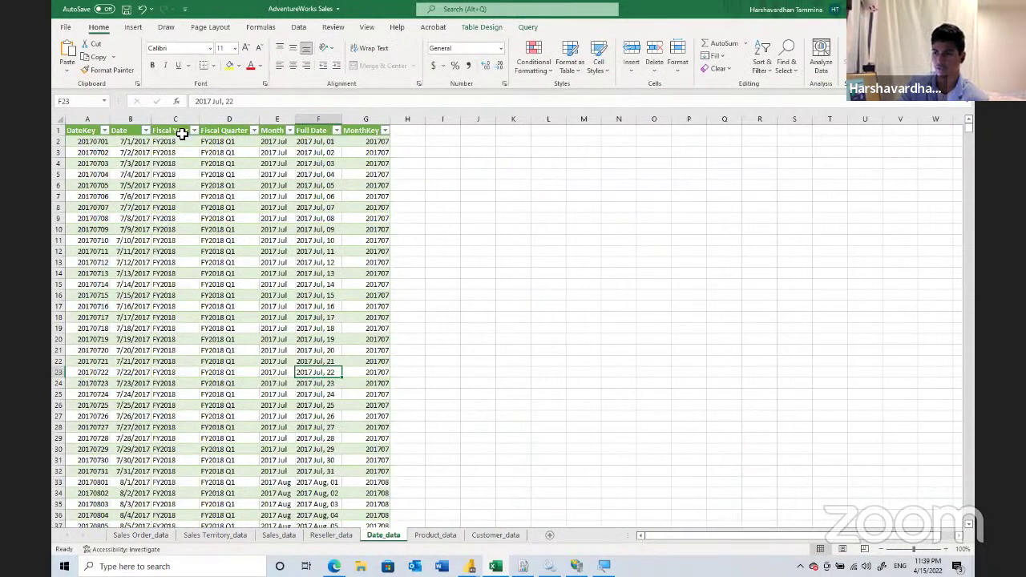
pyautogui.scroll(-2, 127, 230)
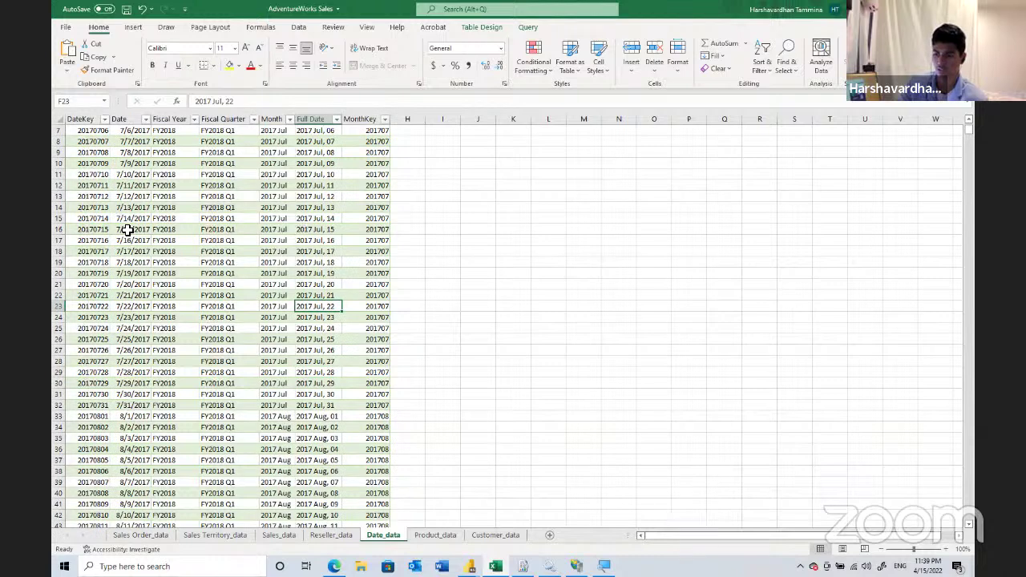
pyautogui.scroll(-3, 128, 230)
pyautogui.scroll(5, 130, 225)
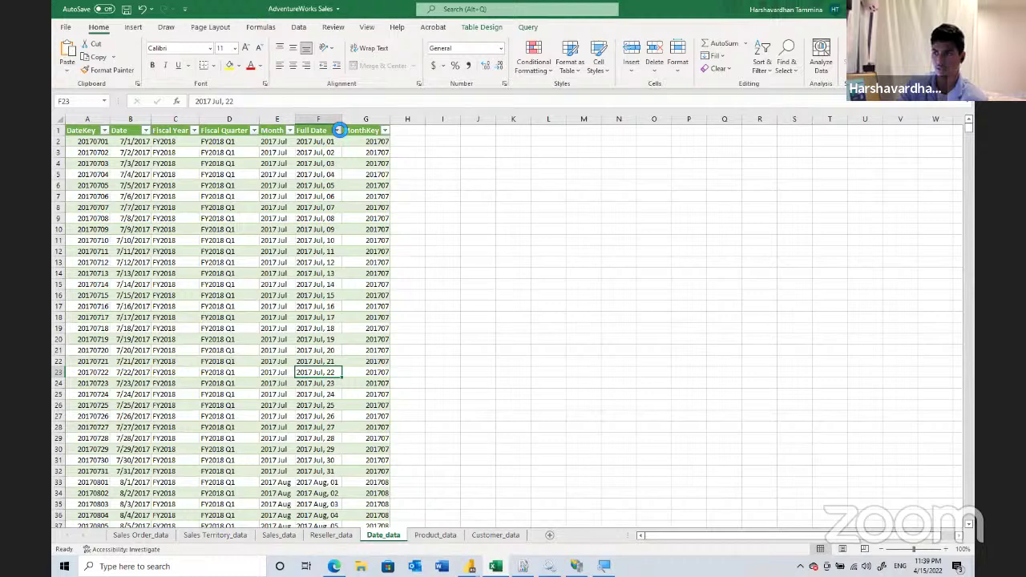
# - Browse the Full Date filter list, cancel without filtering, then view Product_data
pyautogui.hotkey('alt', 'Down')
pyautogui.scroll(-15, 327, 268)
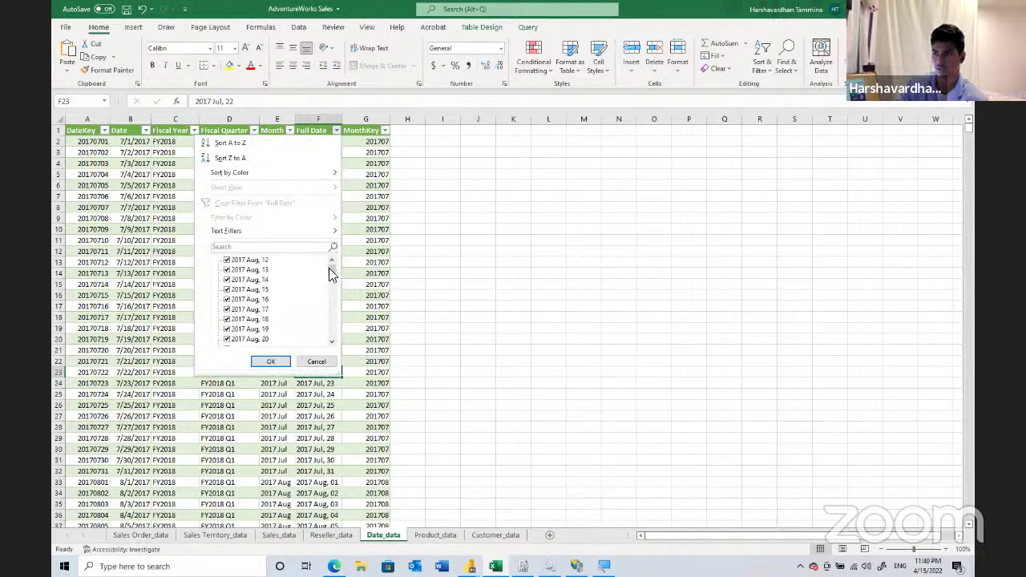
pyautogui.scroll(-3, 327, 340)
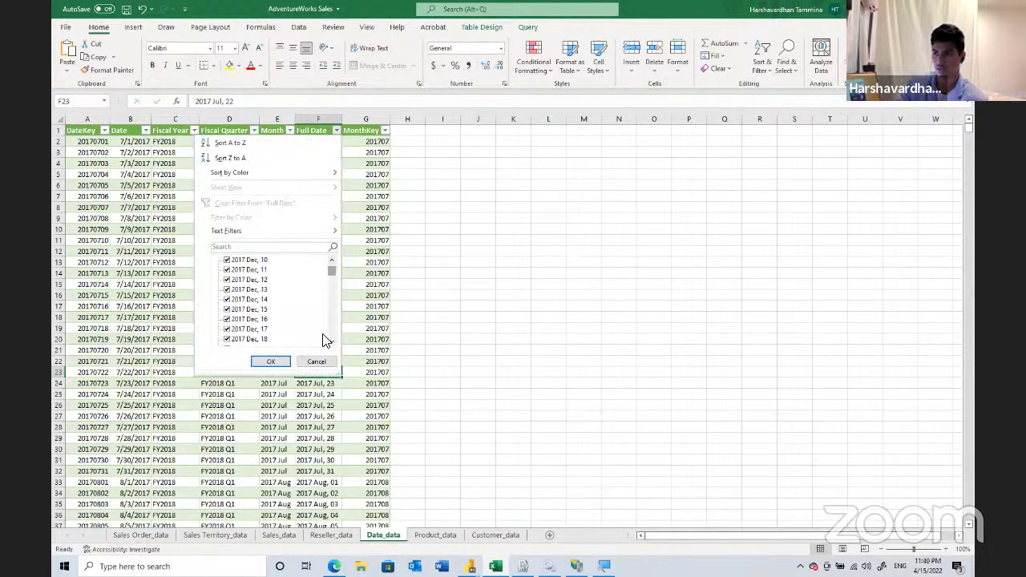
pyautogui.scroll(-13, 331, 328)
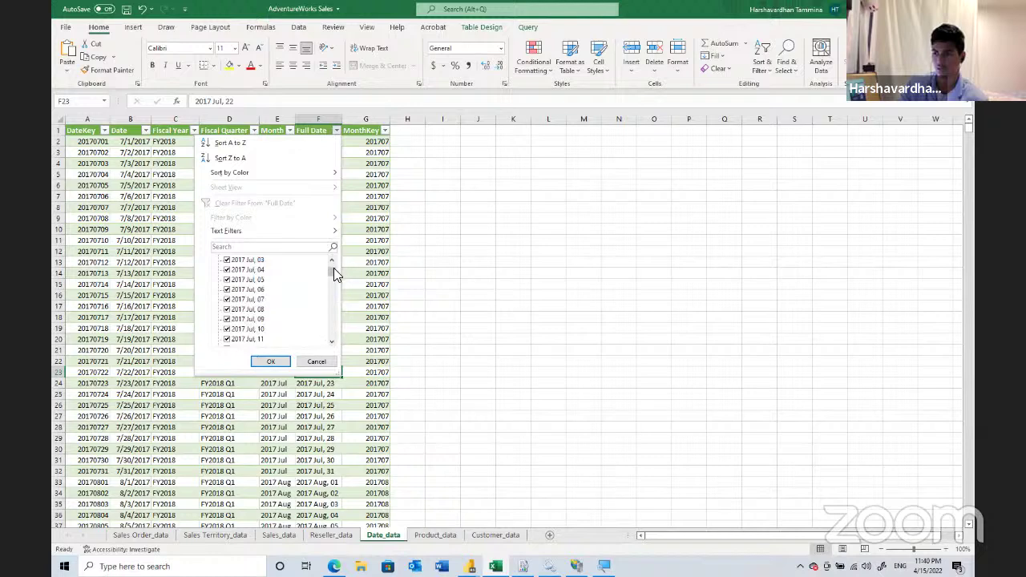
pyautogui.scroll(-20, 328, 329)
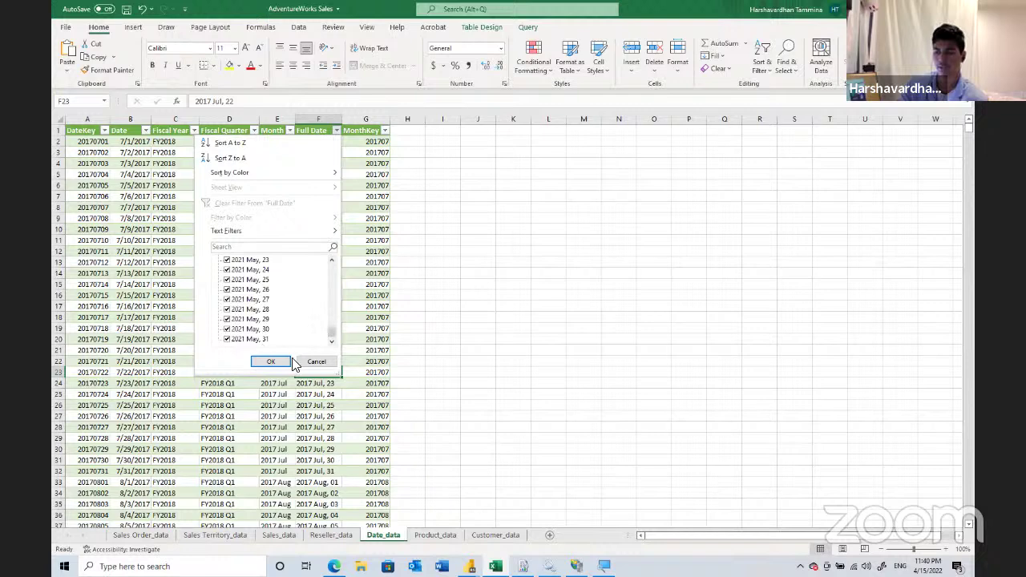
pyautogui.click(311, 365)
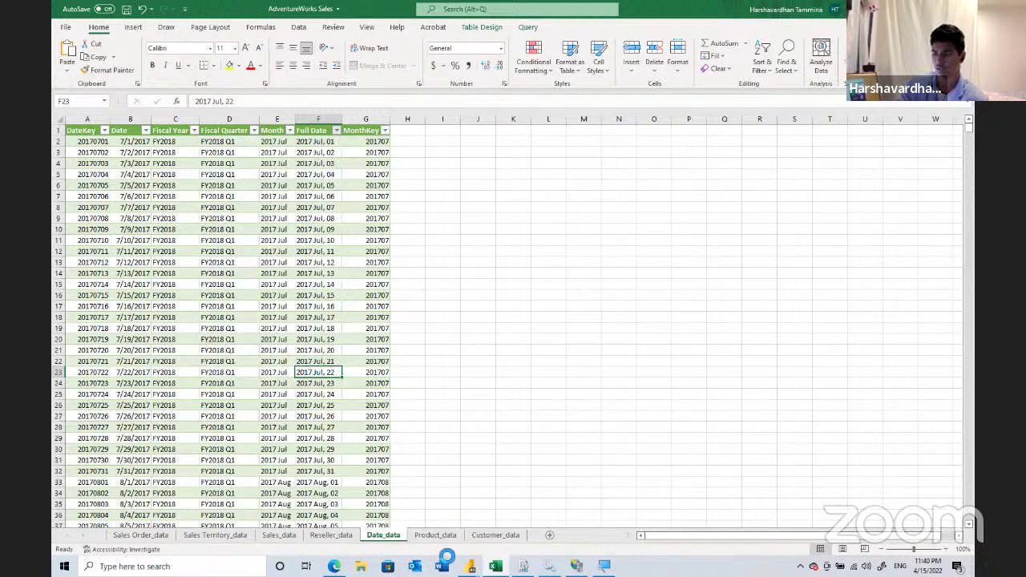
pyautogui.click(436, 535)
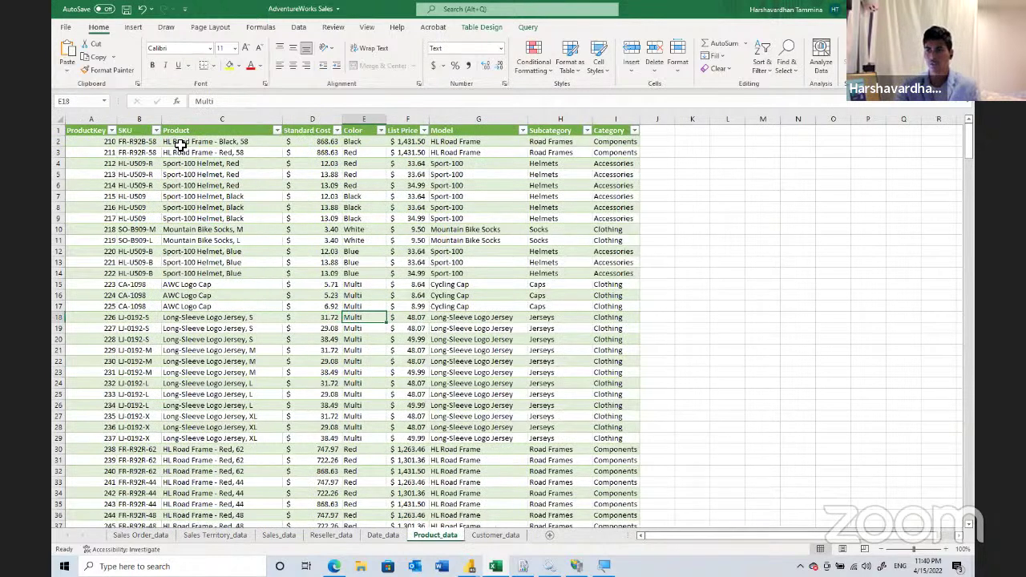
# - Check ProductKey 210 on Product_data, pass through Sales_data, and switch to Customer_data
pyautogui.click(88, 142)
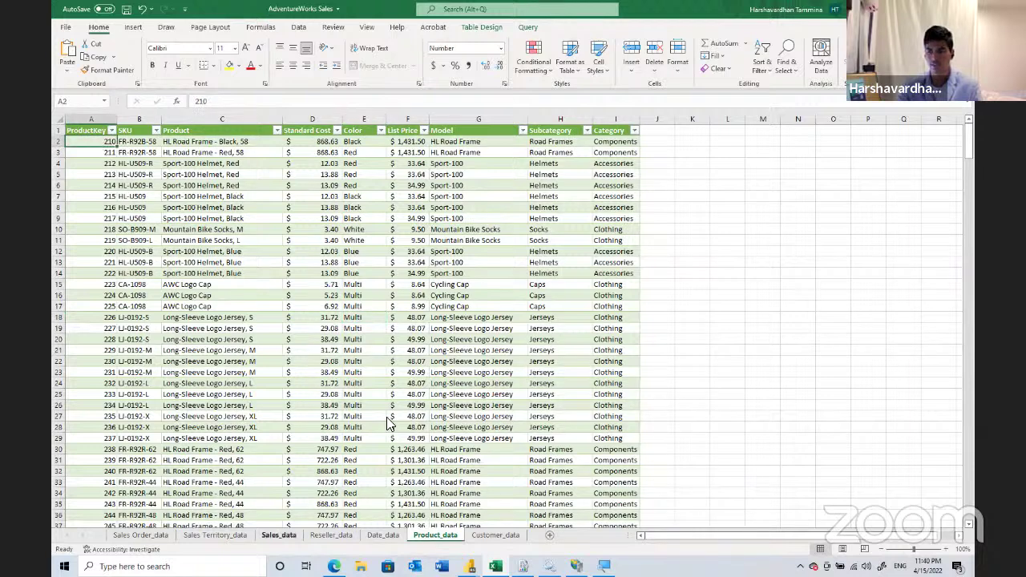
pyautogui.click(268, 535)
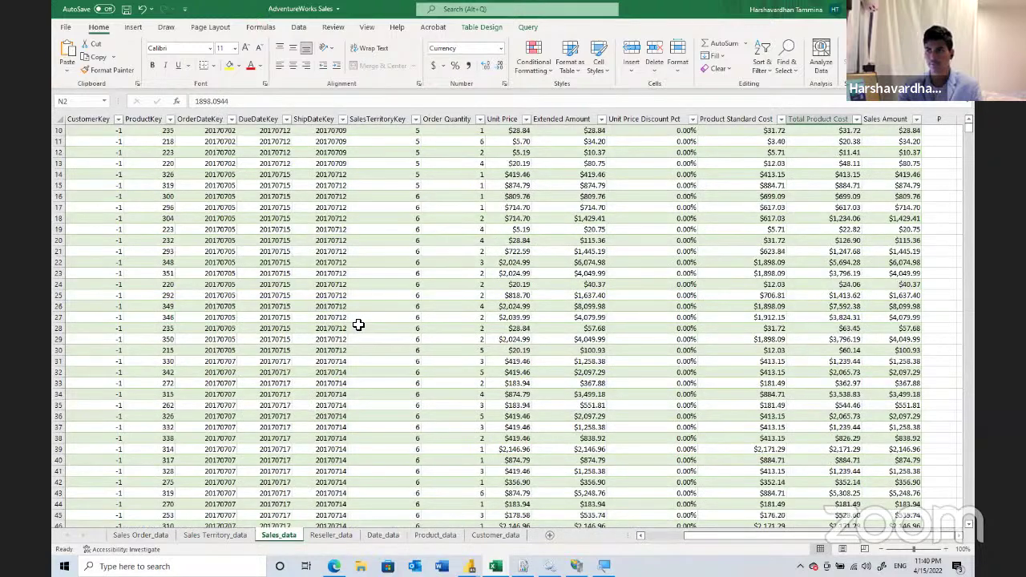
pyautogui.scroll(5, 184, 136)
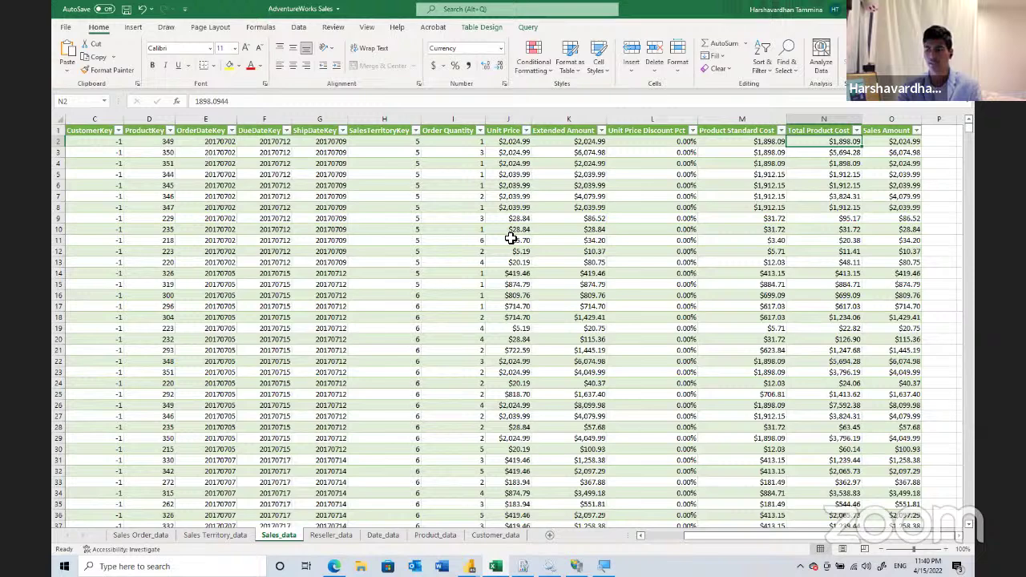
pyautogui.click(490, 535)
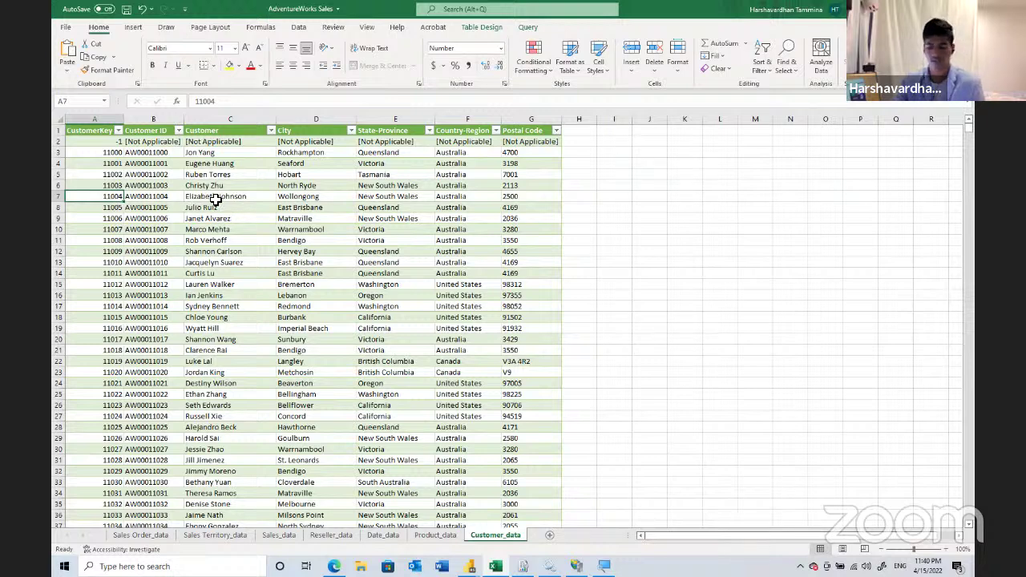
# - Copy customer key 11004 and search for it in the Sales_data CustomerKey filter list
pyautogui.hotkey('ctrl', 'c')
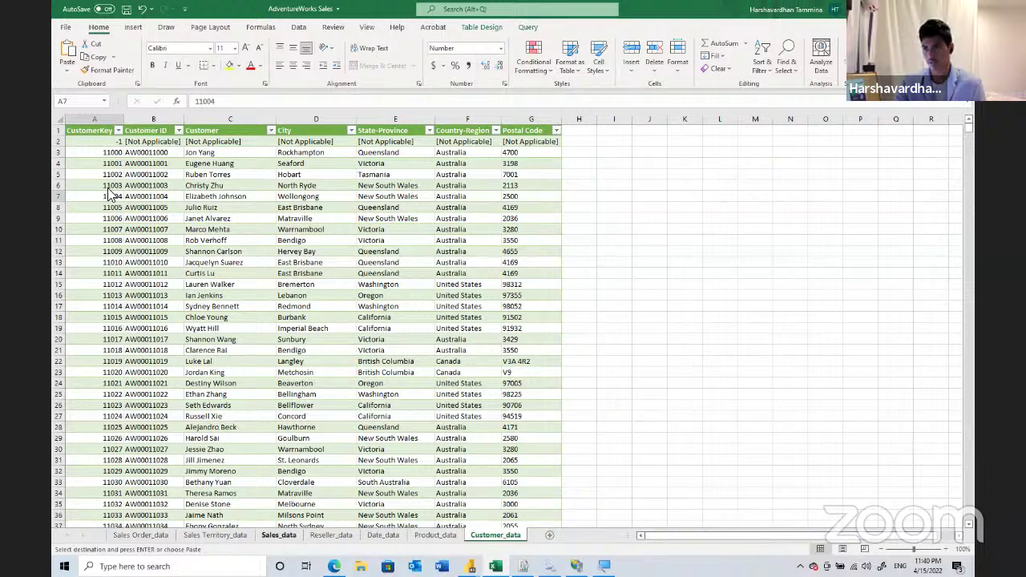
pyautogui.hotkey('ctrl', 'pageup')
pyautogui.hotkey('ctrl', 'pageup')
pyautogui.hotkey('ctrl', 'pageup')
pyautogui.hotkey('ctrl', 'pageup')
pyautogui.click(120, 130)
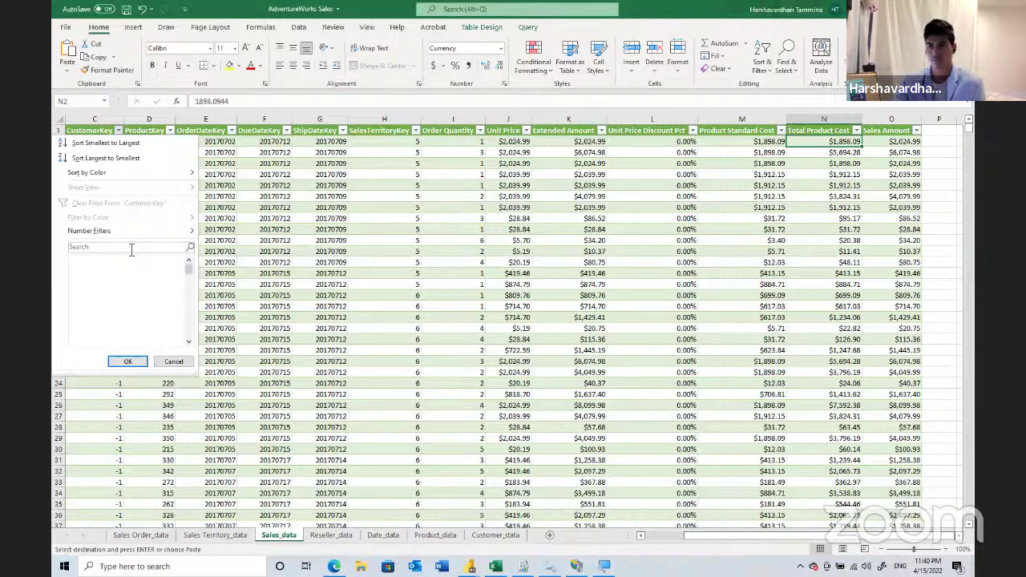
pyautogui.write('11004')
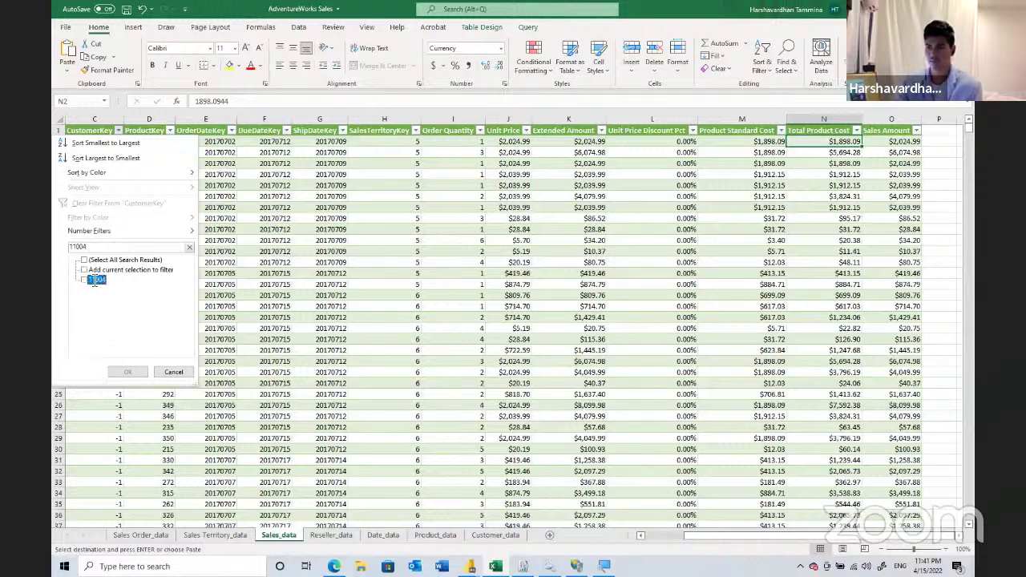
pyautogui.click(132, 371)
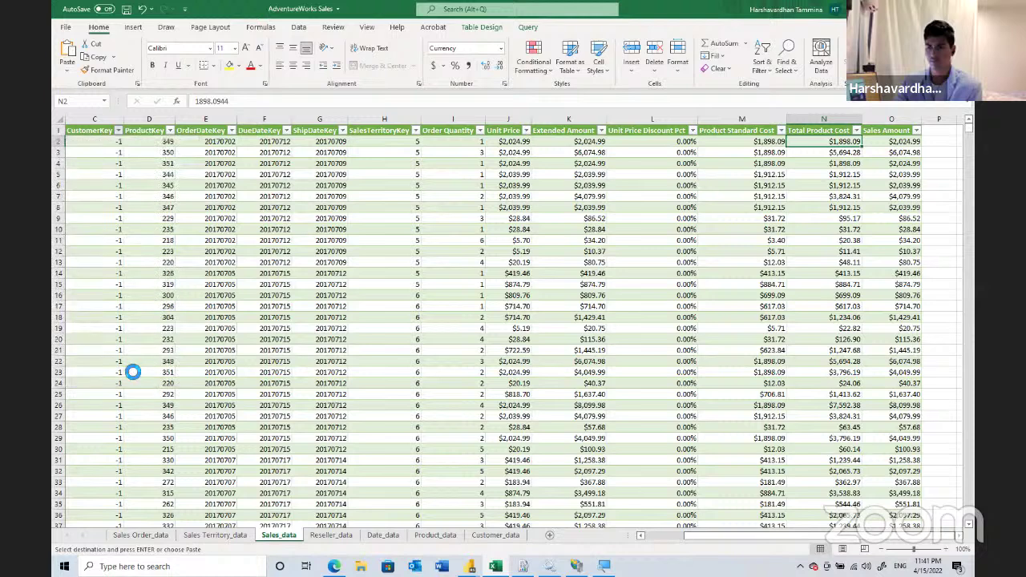
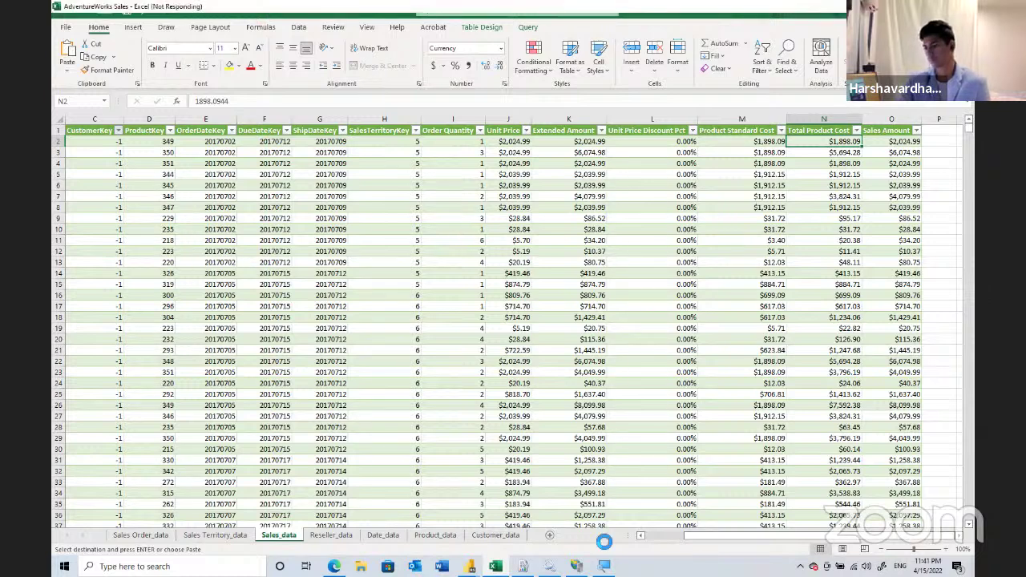
# - Bring Power BI Desktop to the front and show the complete Get Data connector list
pyautogui.moveTo(496, 565)
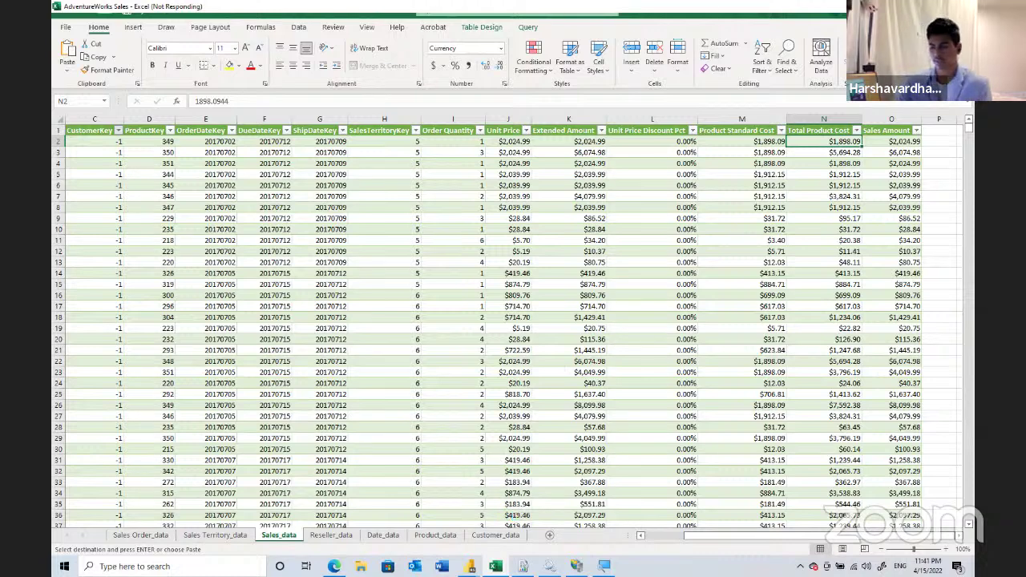
pyautogui.click(528, 495)
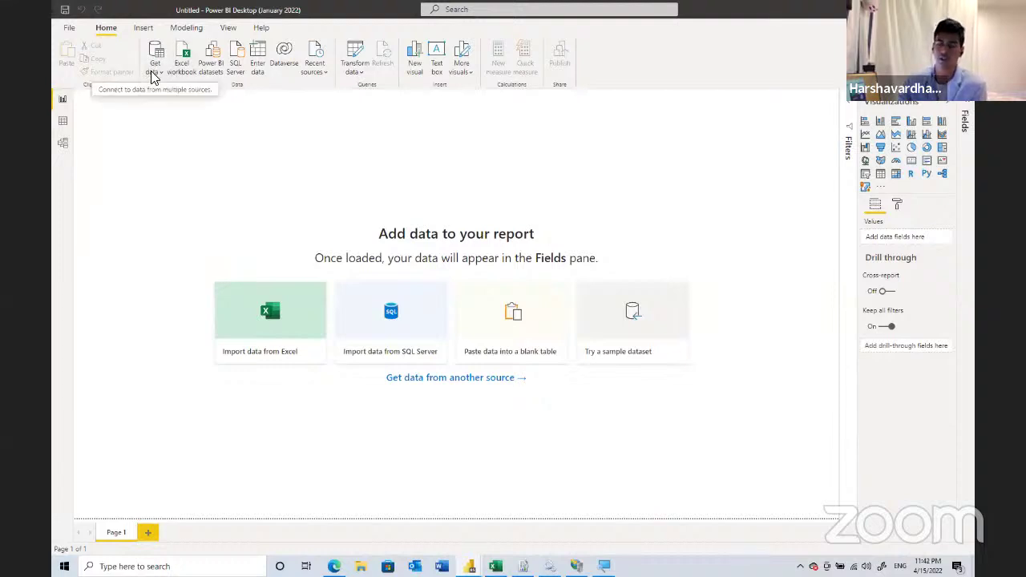
pyautogui.click(154, 73)
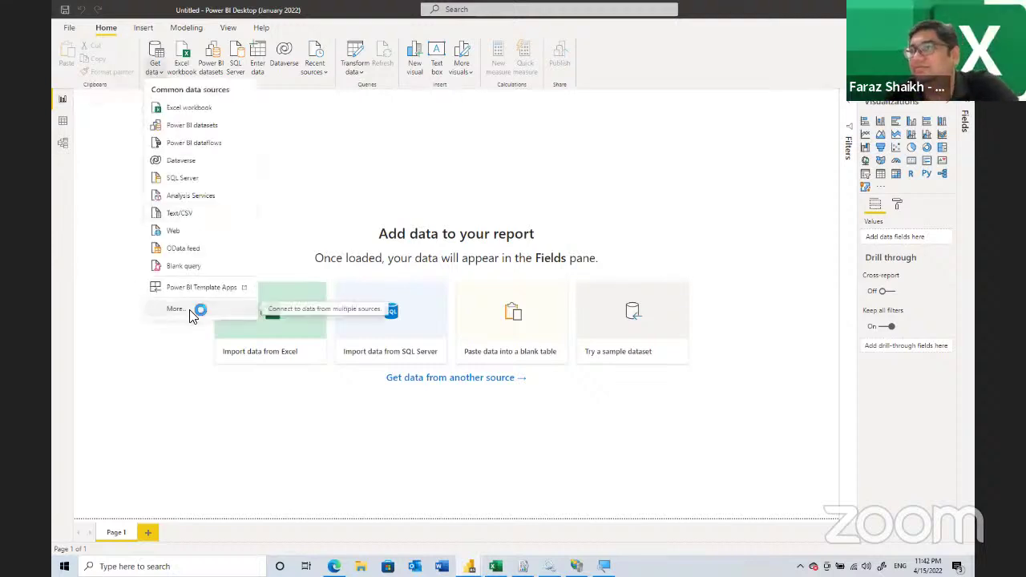
pyautogui.click(191, 311)
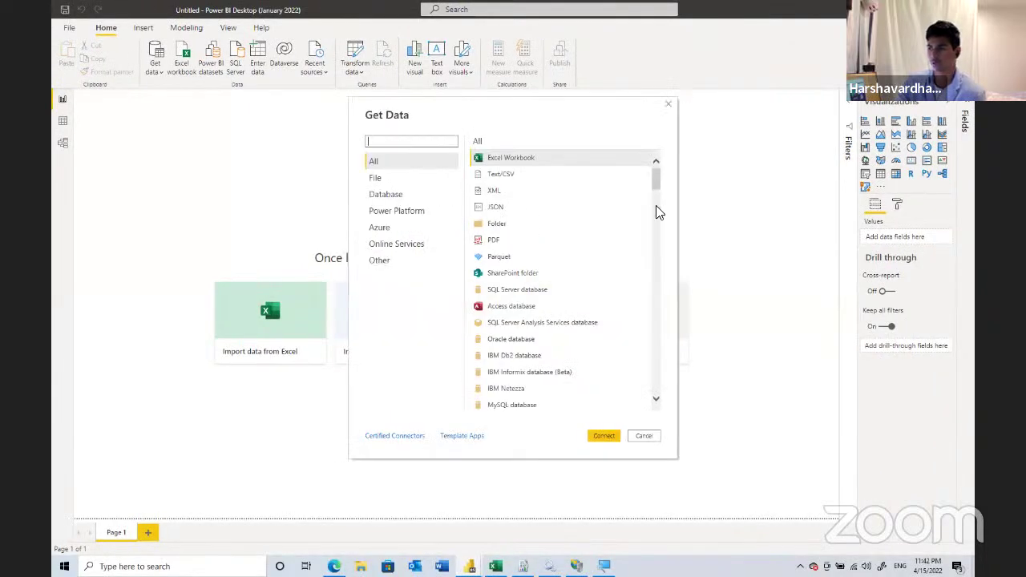
# - Scroll through the connector catalogue and filter it to the Database connectors
pyautogui.scroll(-10, 652, 246)
pyautogui.scroll(-6, 652, 259)
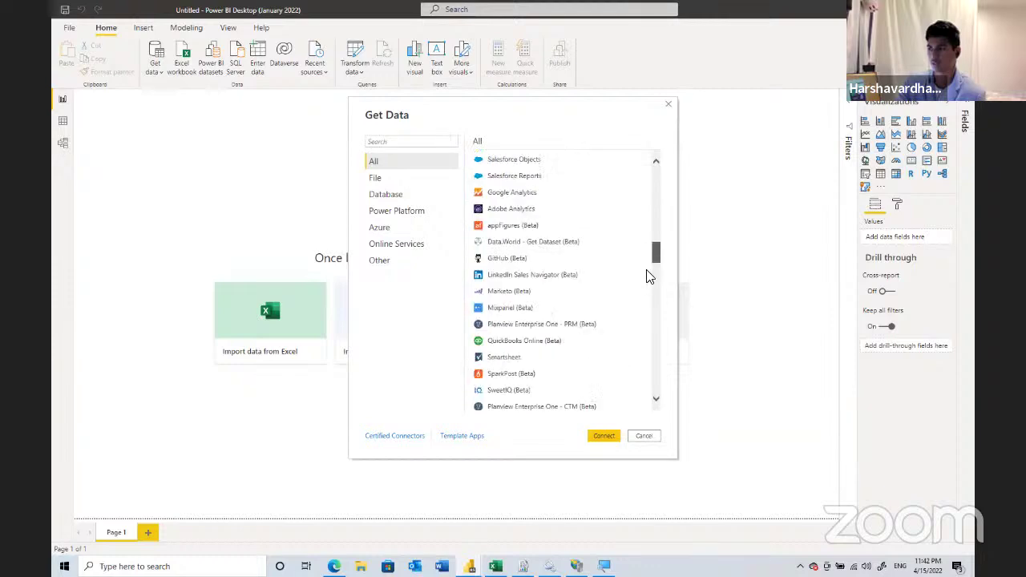
pyautogui.scroll(-3, 639, 321)
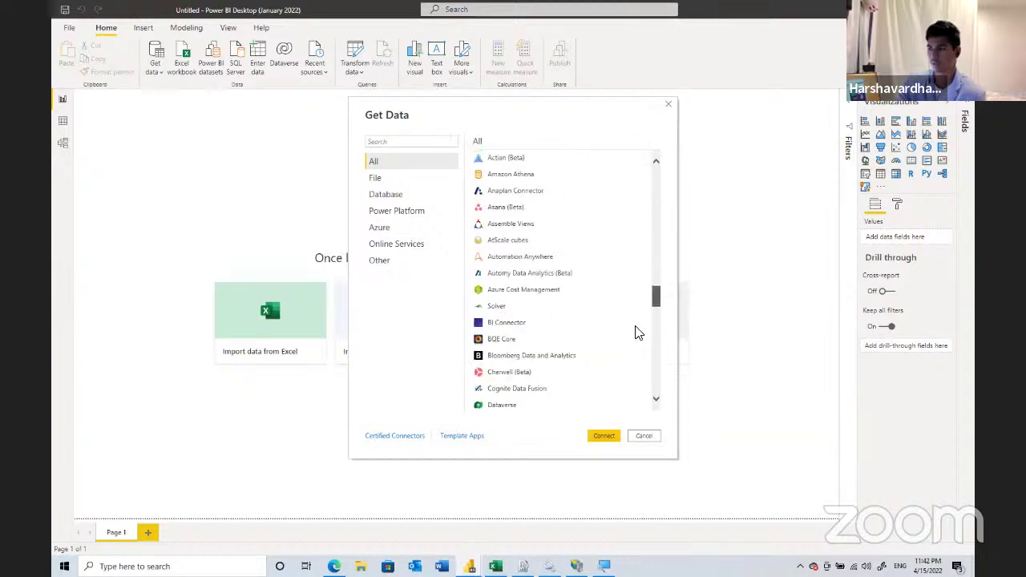
pyautogui.scroll(-3, 638, 335)
pyautogui.scroll(6, 638, 287)
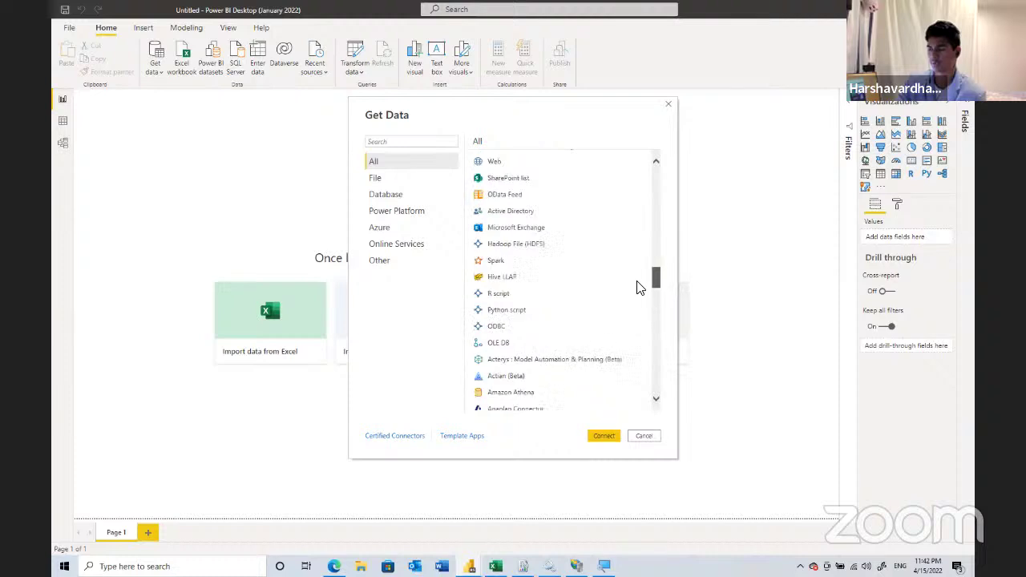
pyautogui.scroll(-3, 638, 301)
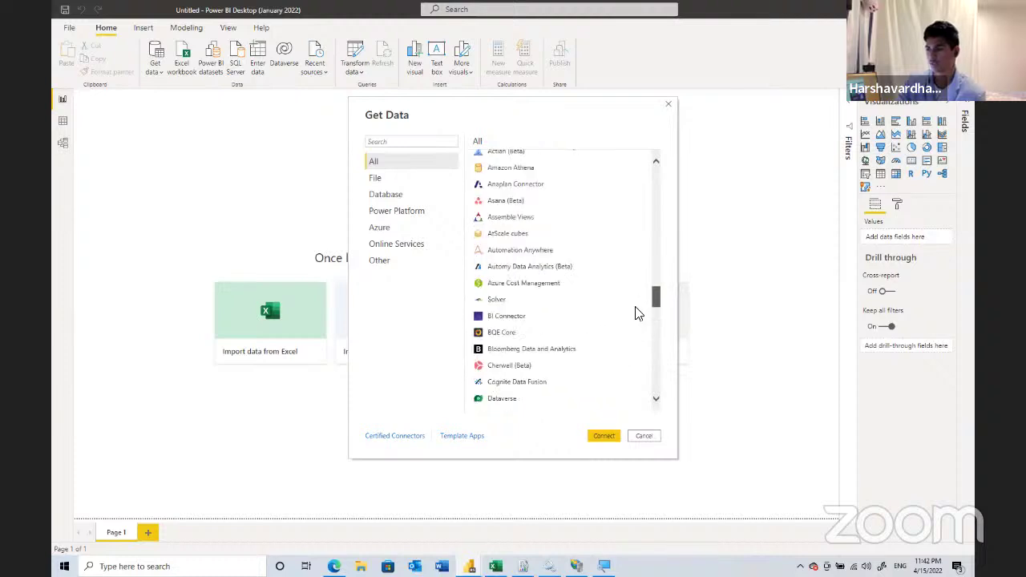
pyautogui.scroll(-3, 618, 293)
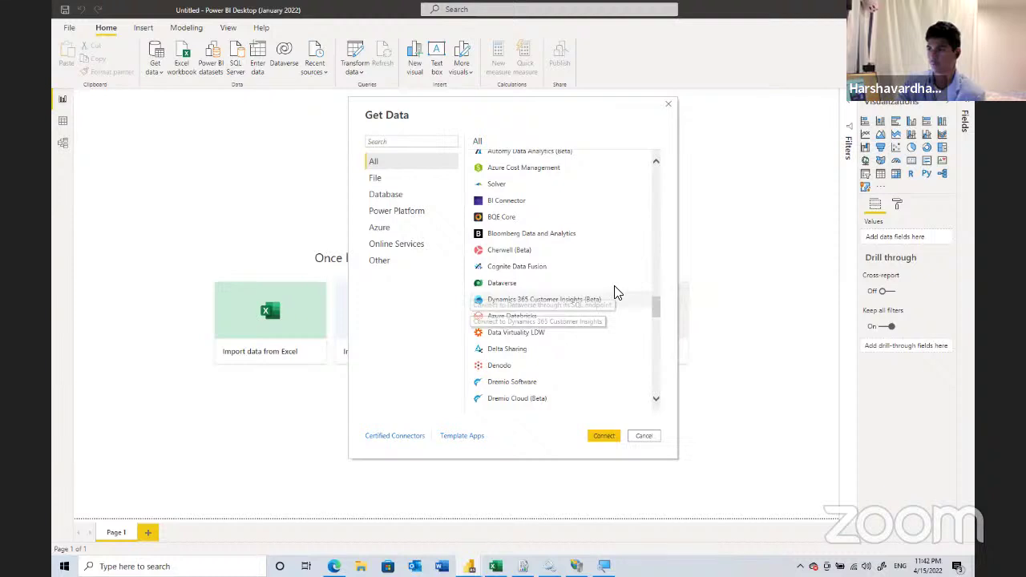
pyautogui.scroll(3, 616, 293)
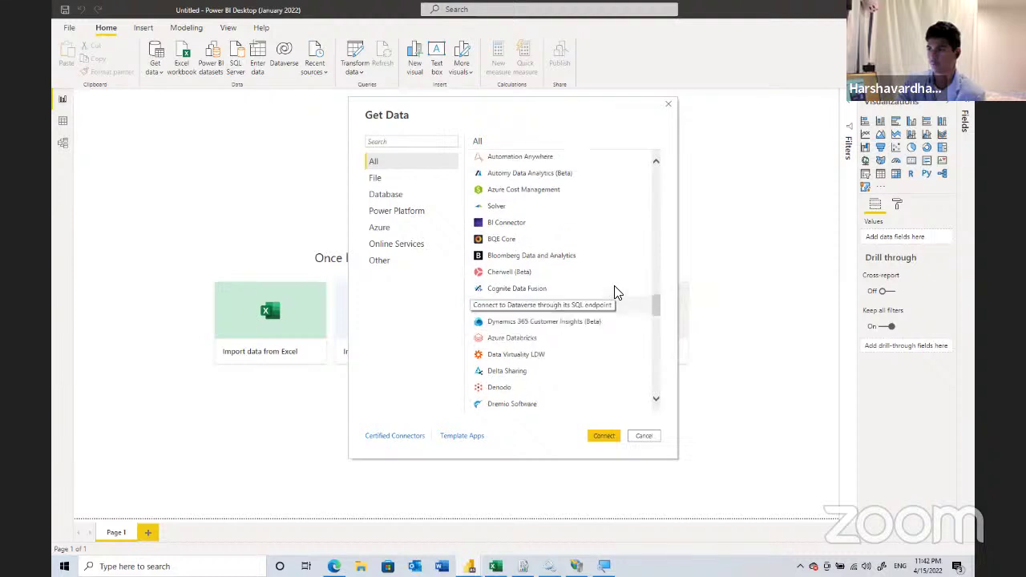
pyautogui.click(387, 194)
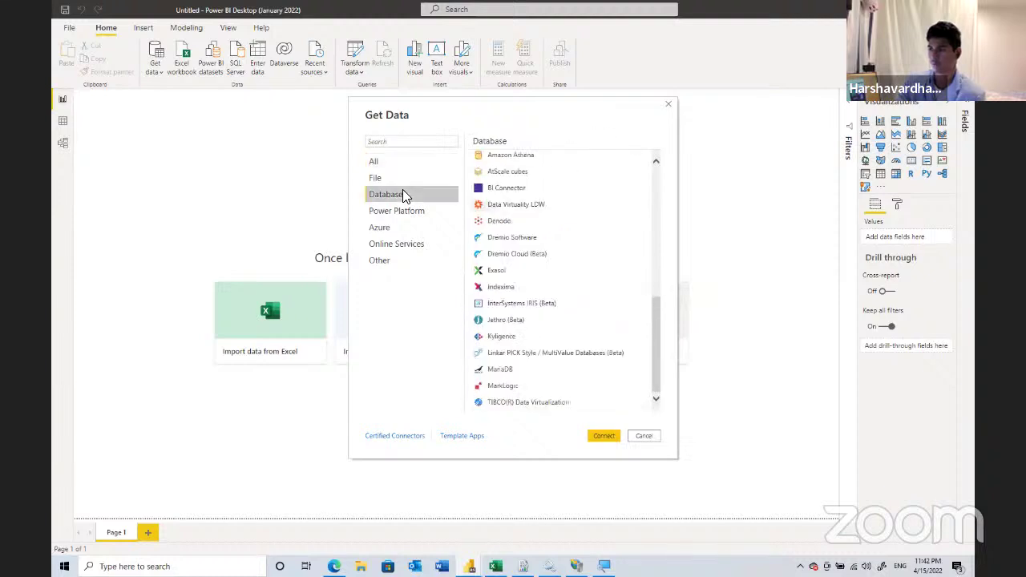
# - Return to All connectors and search the catalogue for 'exce'
pyautogui.scroll(3, 577, 224)
pyautogui.scroll(2, 586, 213)
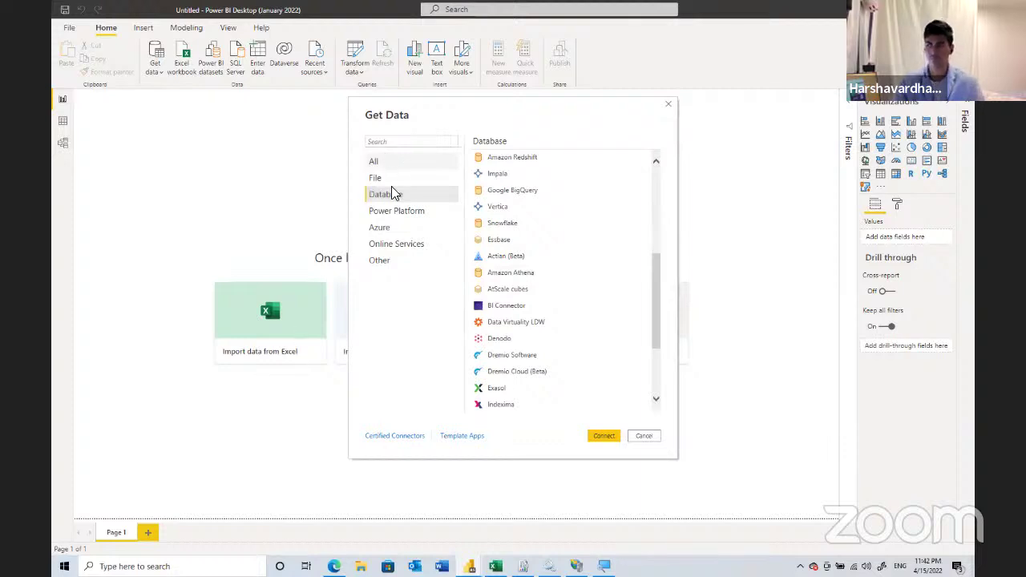
pyautogui.click(393, 161)
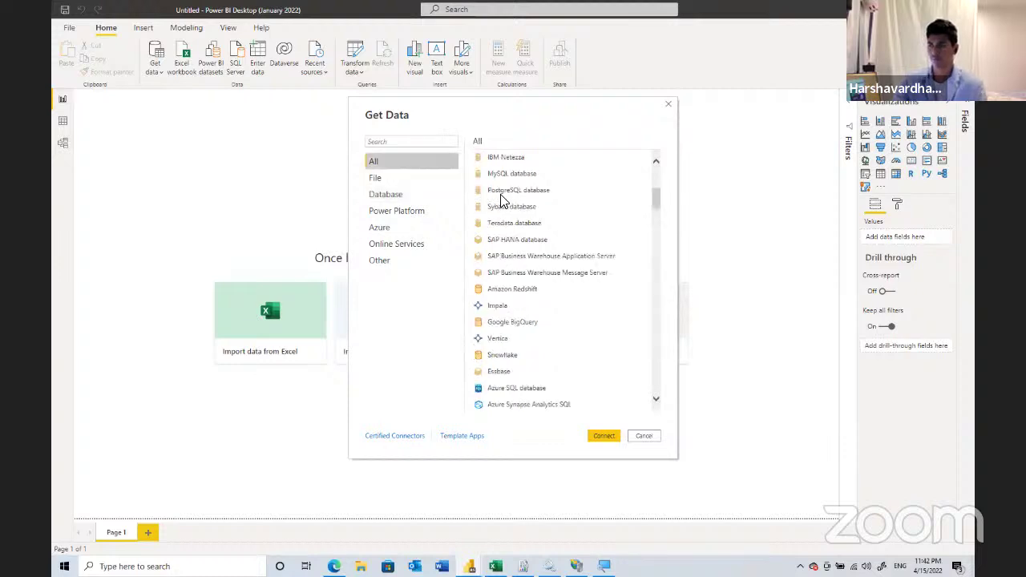
pyautogui.click(430, 137)
pyautogui.write('ex')
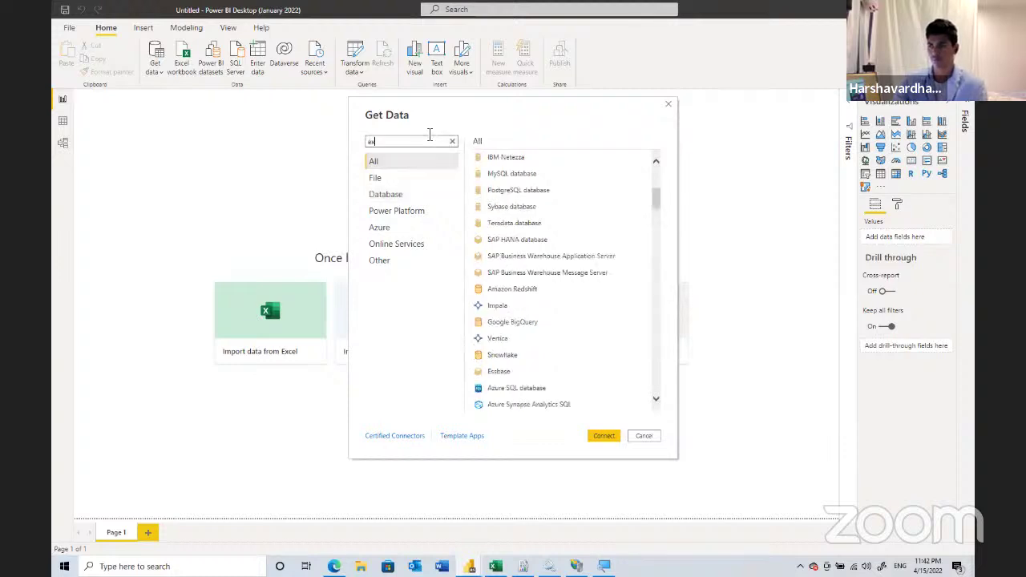
pyautogui.write('ce')
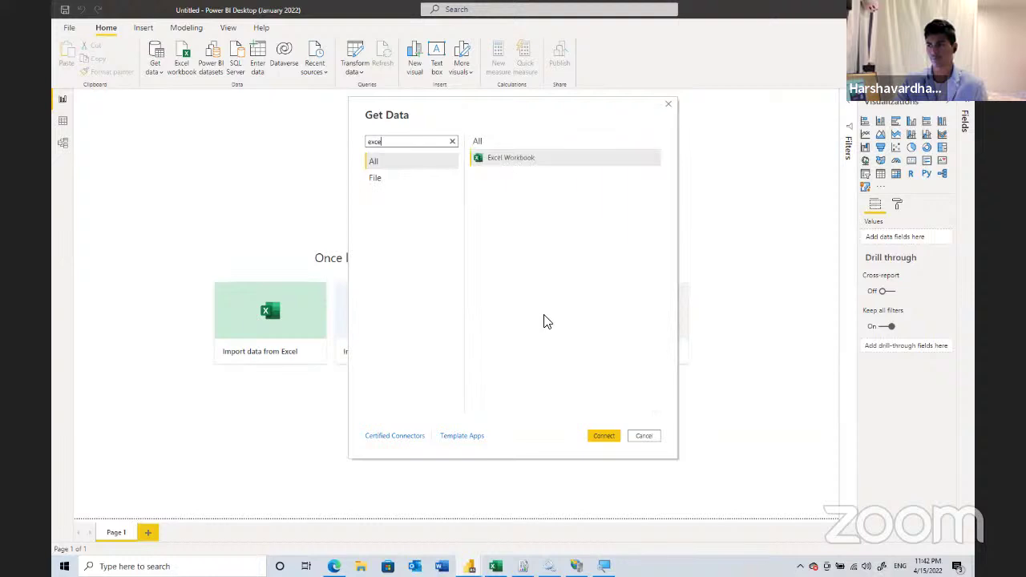
# - Connect with the Excel Workbook connector and open AdventureWorks Sales from This PC > Documents
pyautogui.click(603, 438)
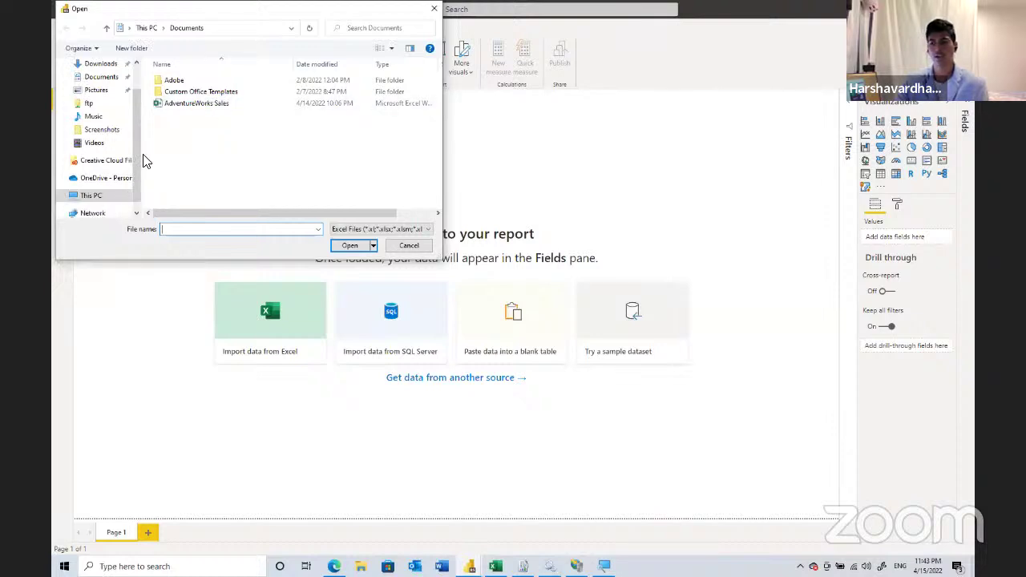
pyautogui.click(136, 213)
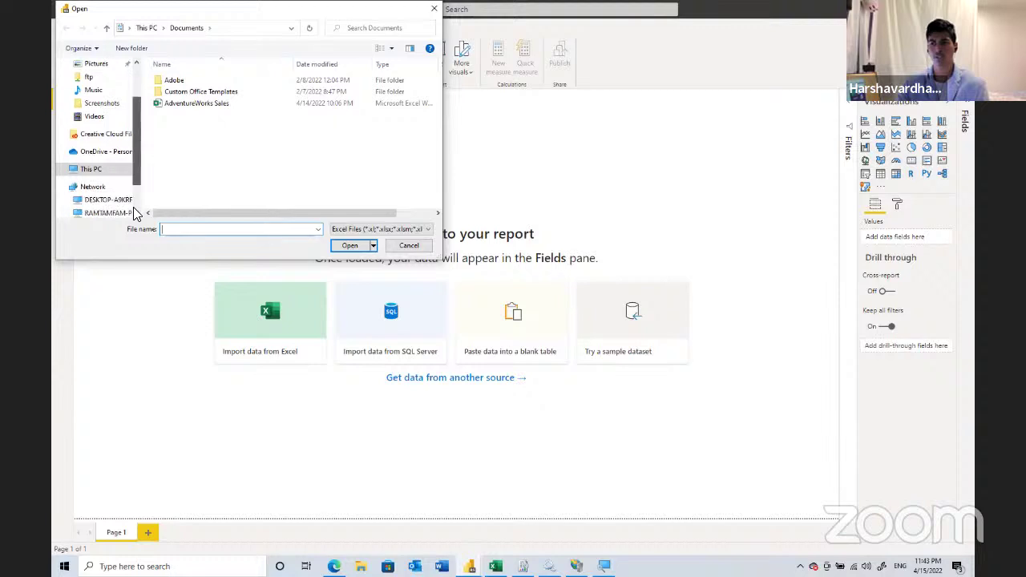
pyautogui.click(136, 212)
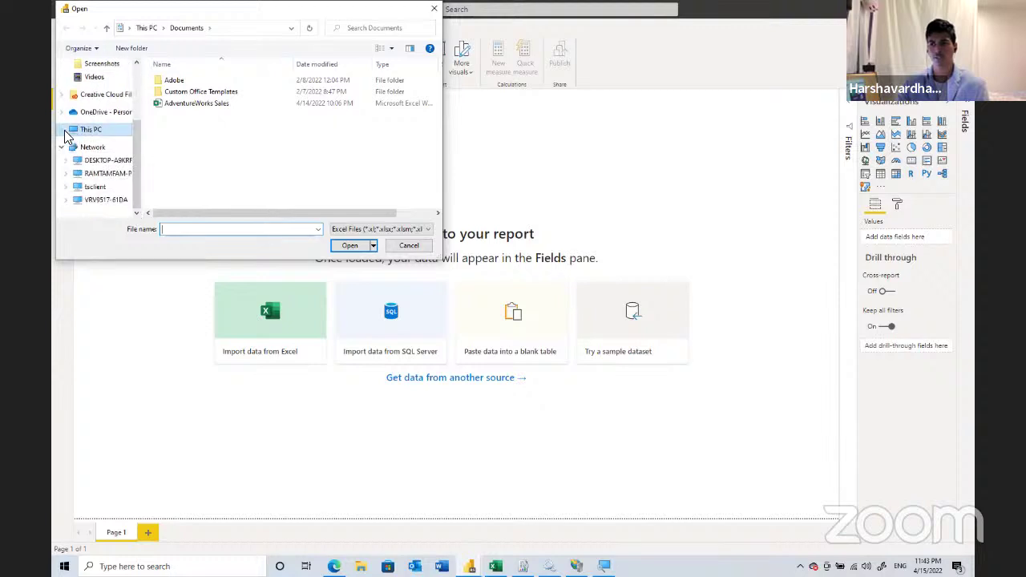
pyautogui.click(64, 131)
pyautogui.scroll(-1, 65, 137)
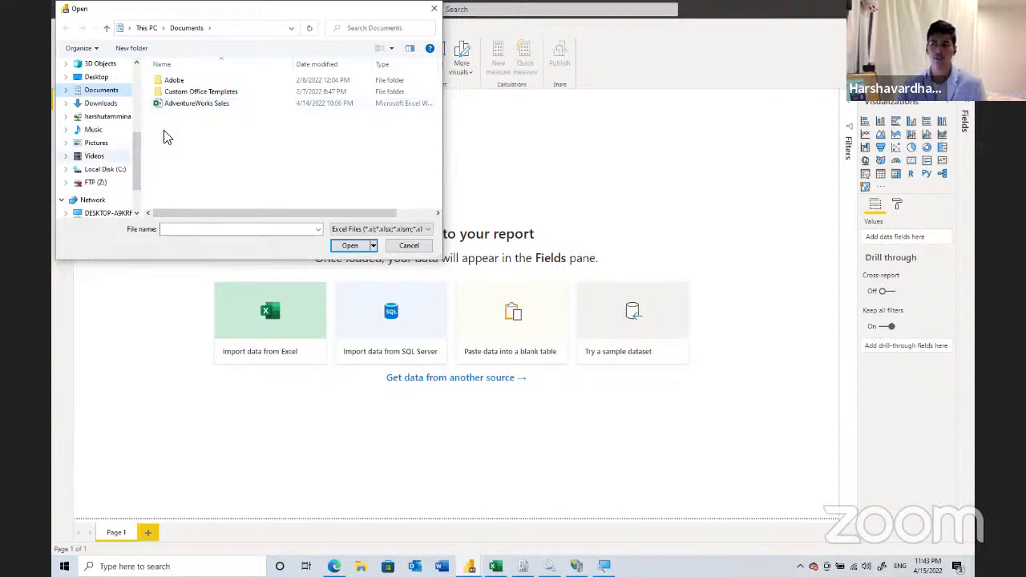
pyautogui.doubleClick(201, 105)
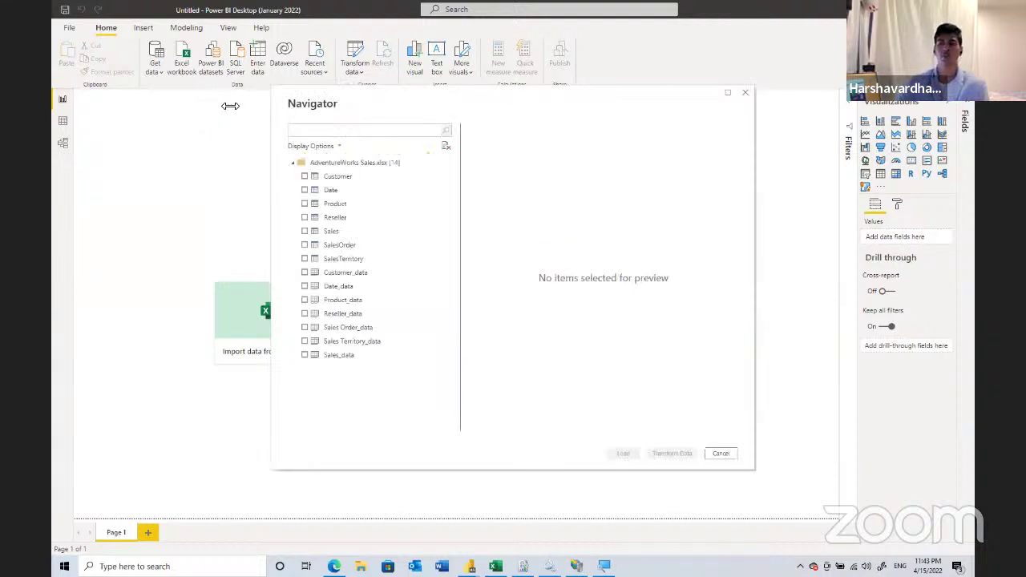
# - Preview Customer and tick the Date, Customer, Product, Reseller, Sales, SalesOrder and SalesTerritory tables
pyautogui.click(327, 178)
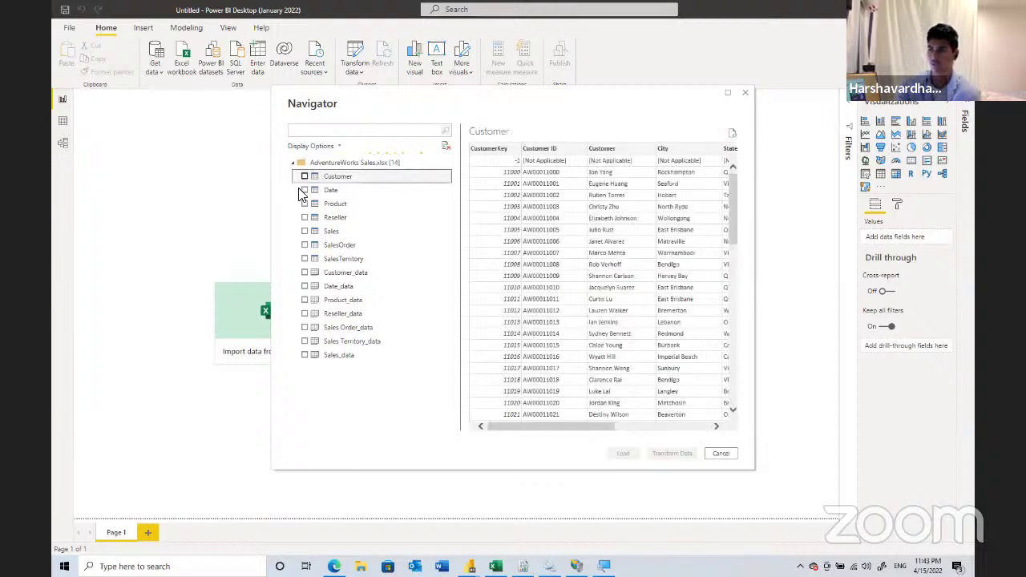
pyautogui.click(303, 191)
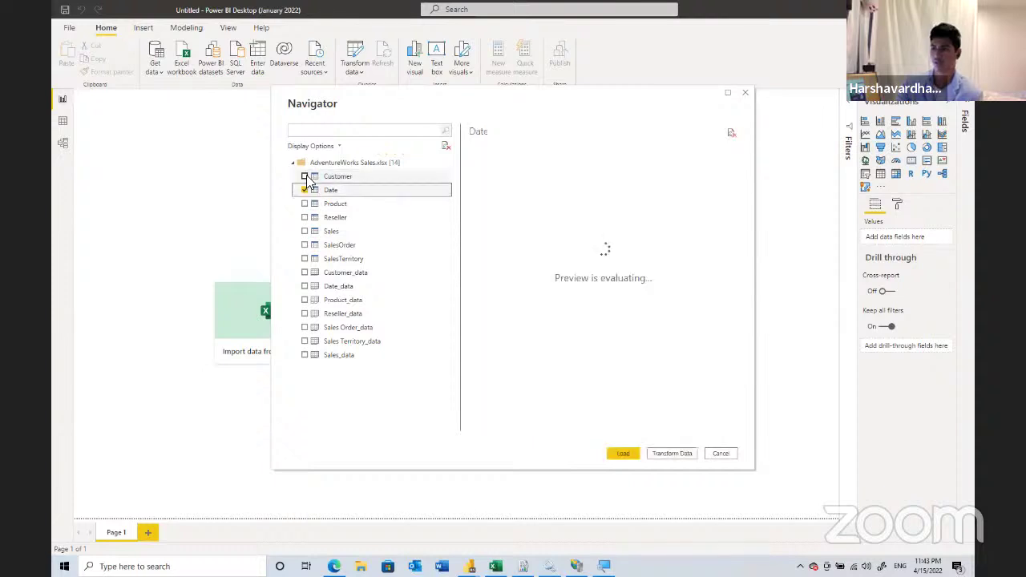
pyautogui.click(304, 177)
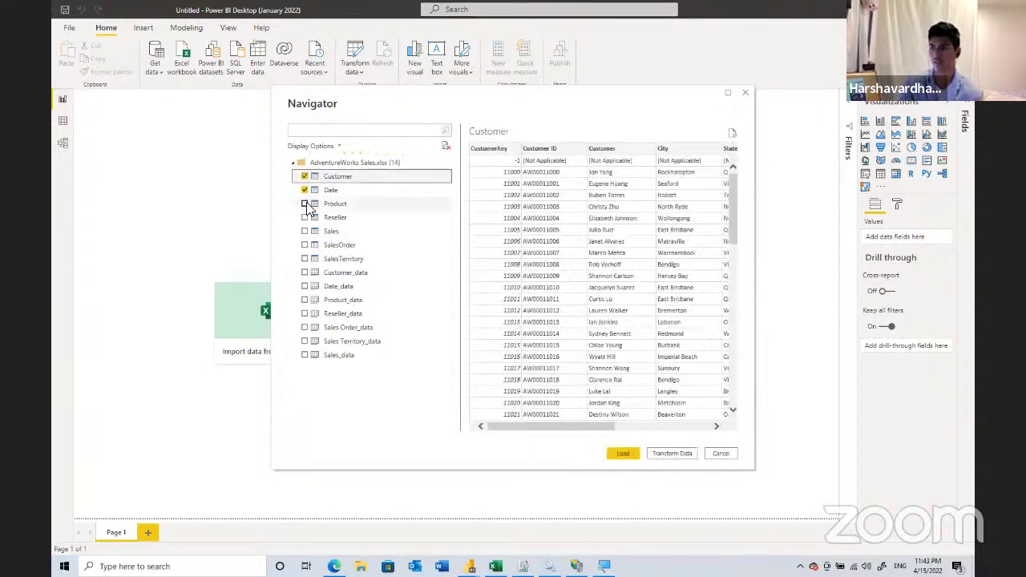
pyautogui.click(305, 204)
pyautogui.click(305, 217)
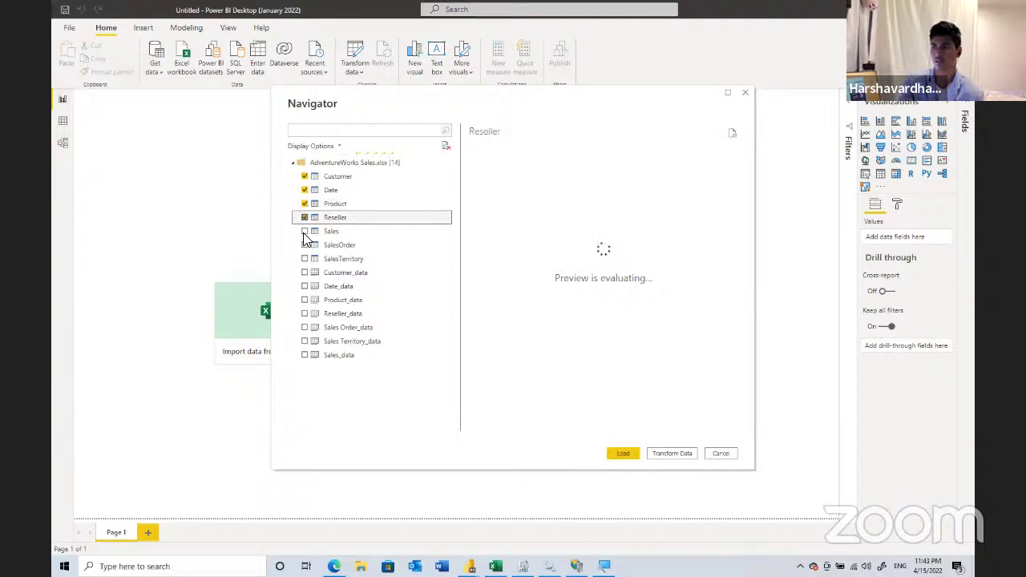
pyautogui.click(305, 232)
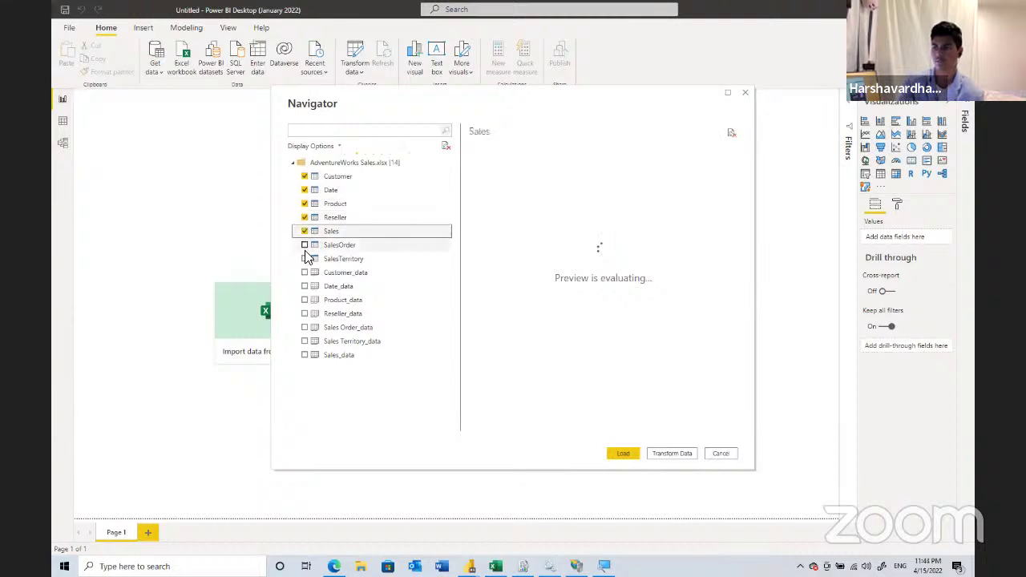
pyautogui.click(306, 259)
pyautogui.click(305, 273)
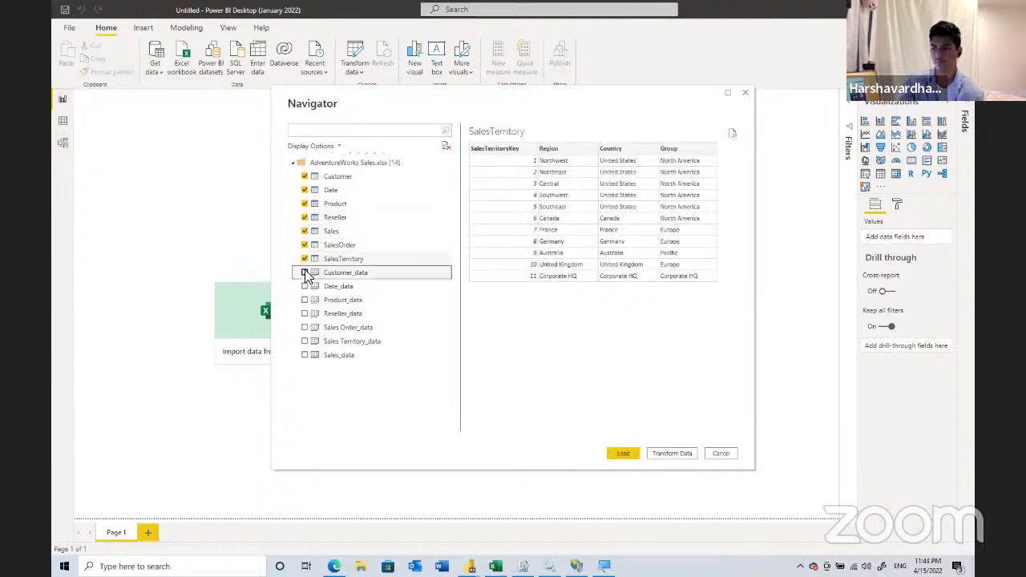
# - Tick the six remaining _data sheets, then preview Sales_data and Customer_data
pyautogui.click(305, 286)
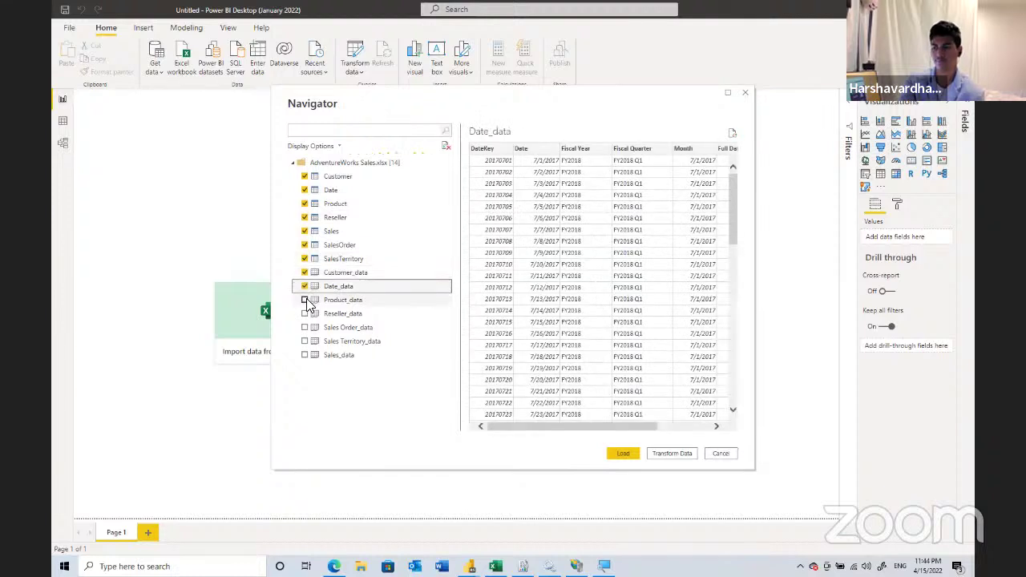
pyautogui.click(305, 300)
pyautogui.click(304, 313)
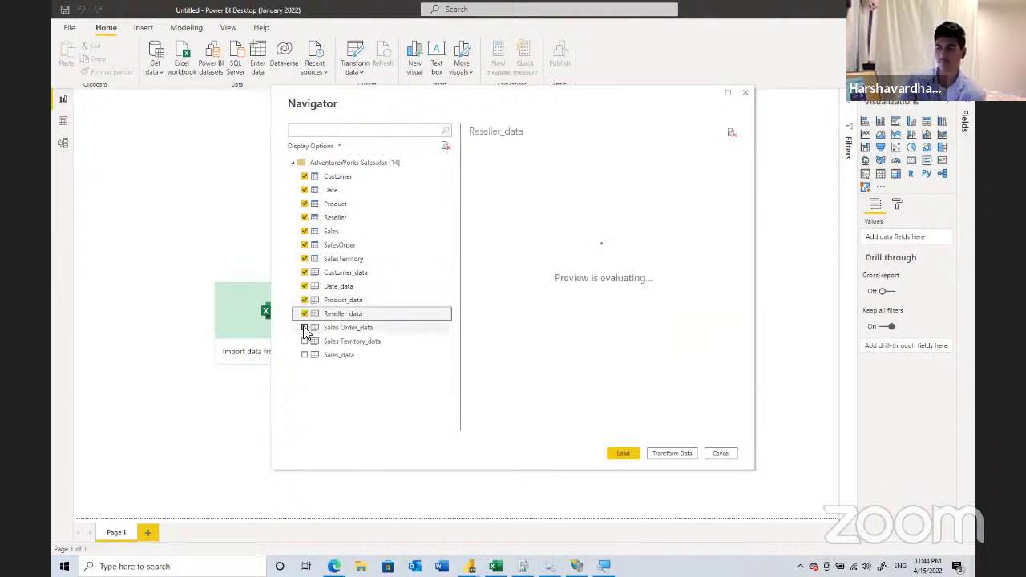
pyautogui.click(305, 327)
pyautogui.click(304, 340)
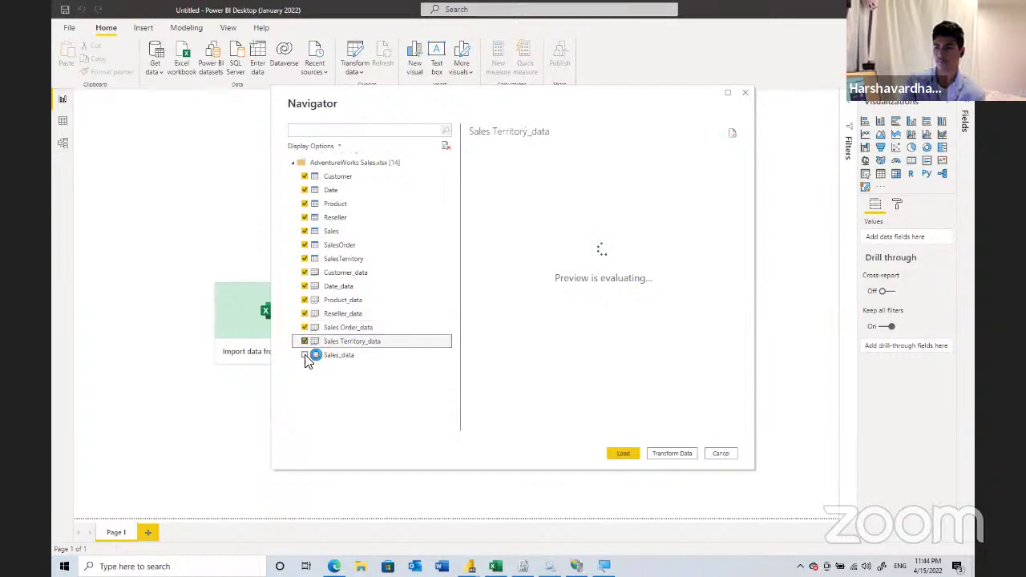
pyautogui.click(305, 357)
pyautogui.click(336, 358)
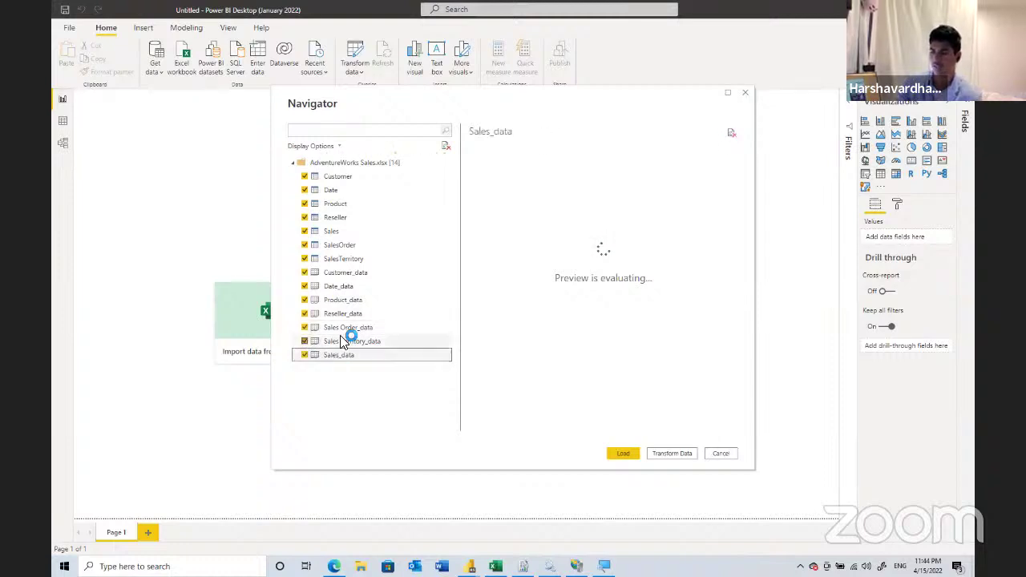
pyautogui.click(386, 277)
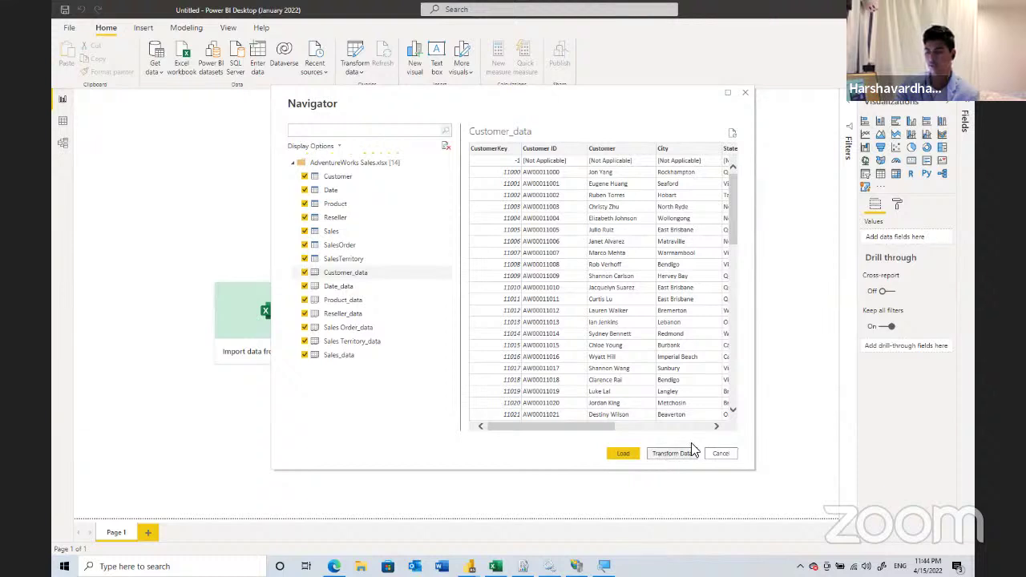
# - Load all the checked AdventureWorks Sales tables into the model
pyautogui.click(623, 454)
pyautogui.click(628, 454)
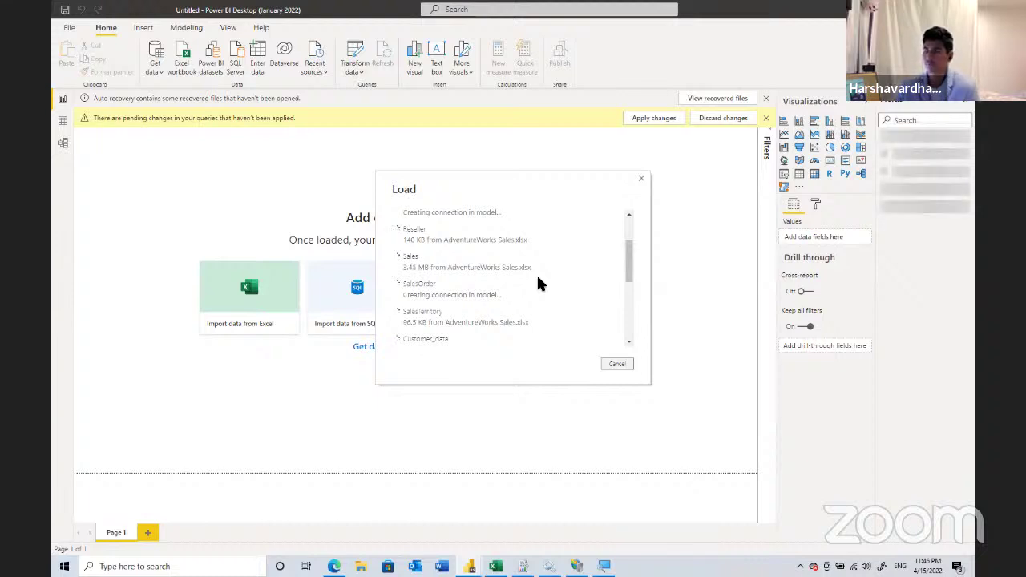
pyautogui.scroll(2, 522, 274)
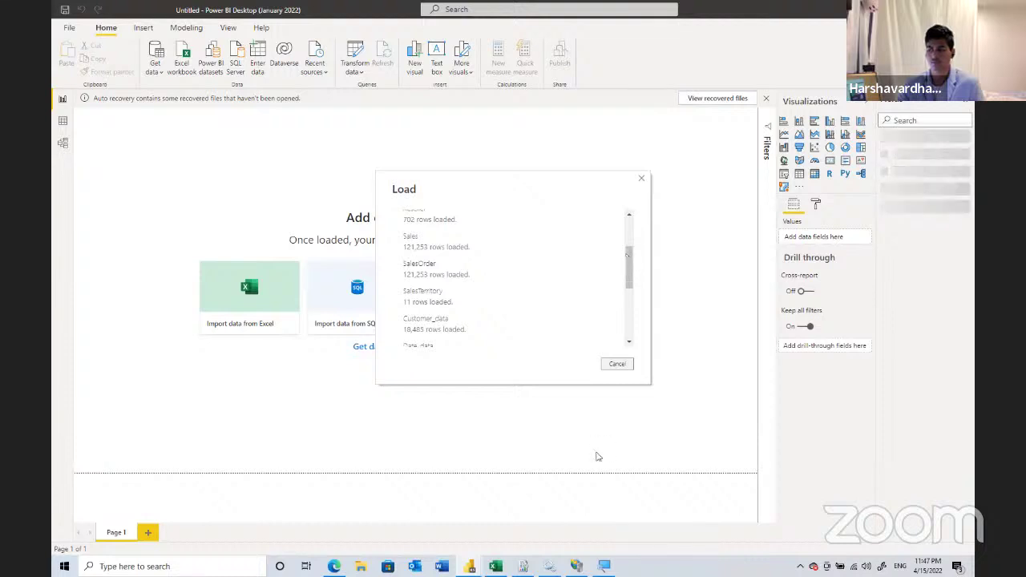
# - Close the Internet Information Services and Magnifier windows while the load runs
pyautogui.moveTo(593, 510)
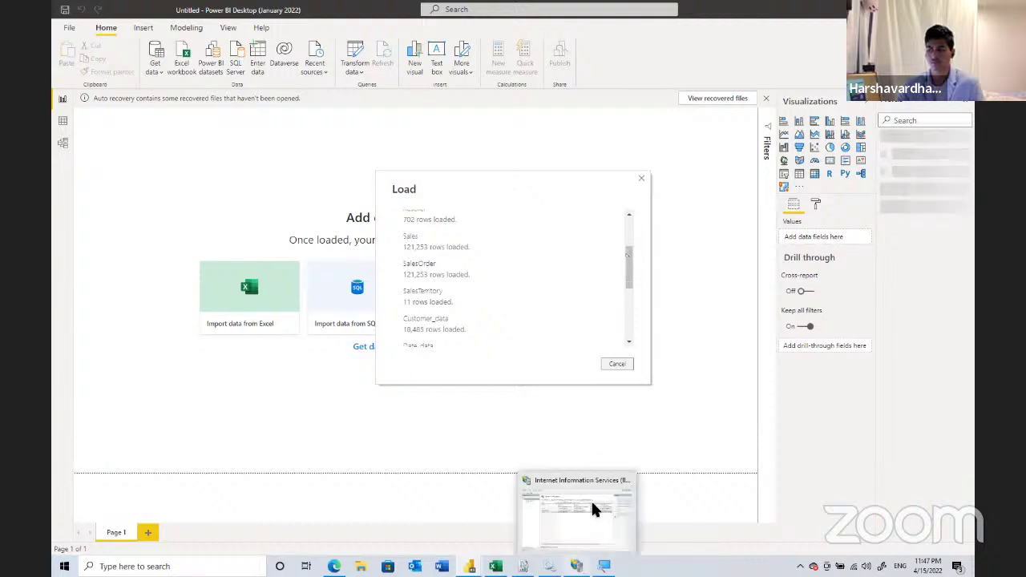
pyautogui.click(626, 481)
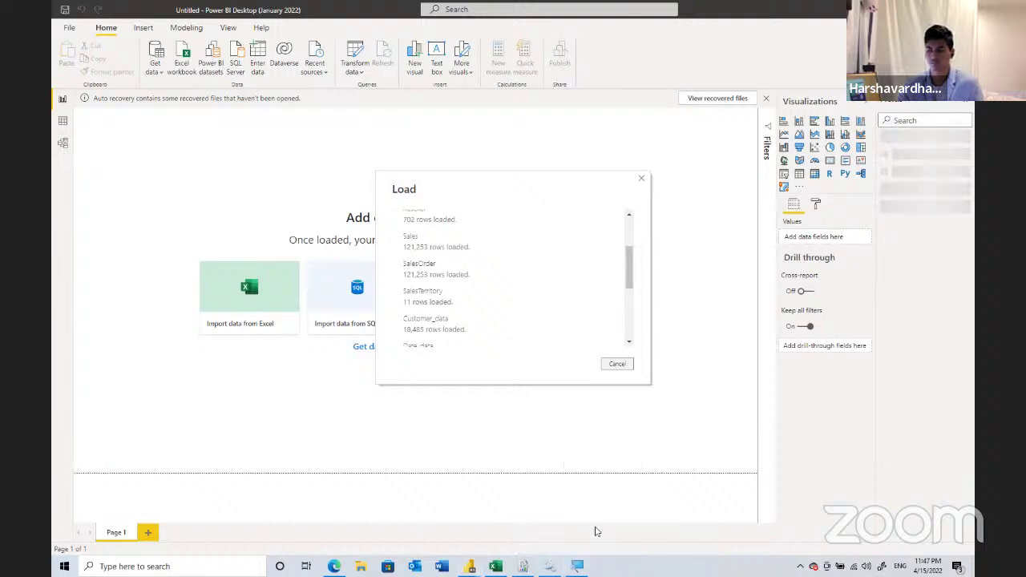
pyautogui.moveTo(601, 557)
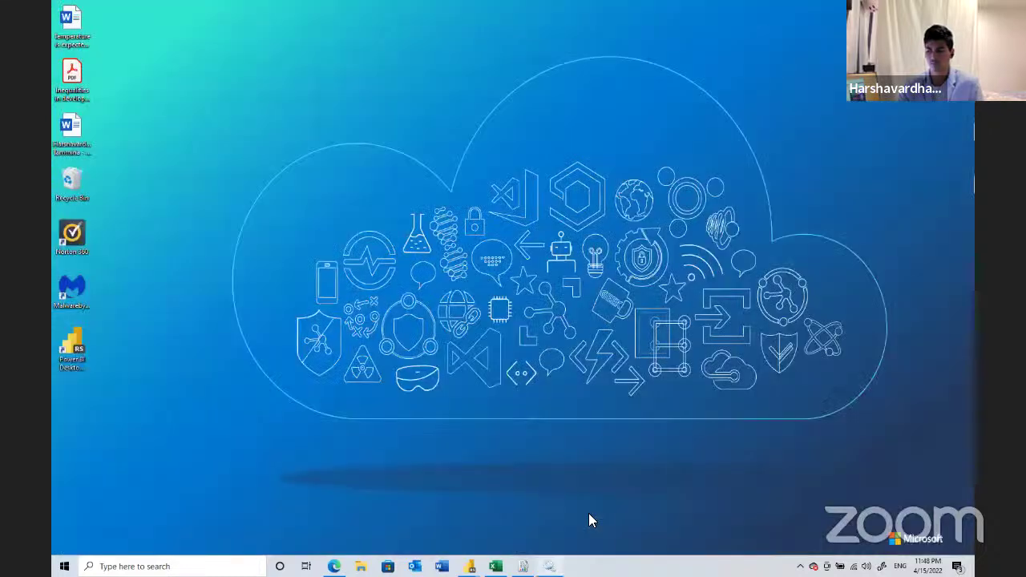
pyautogui.click(627, 528)
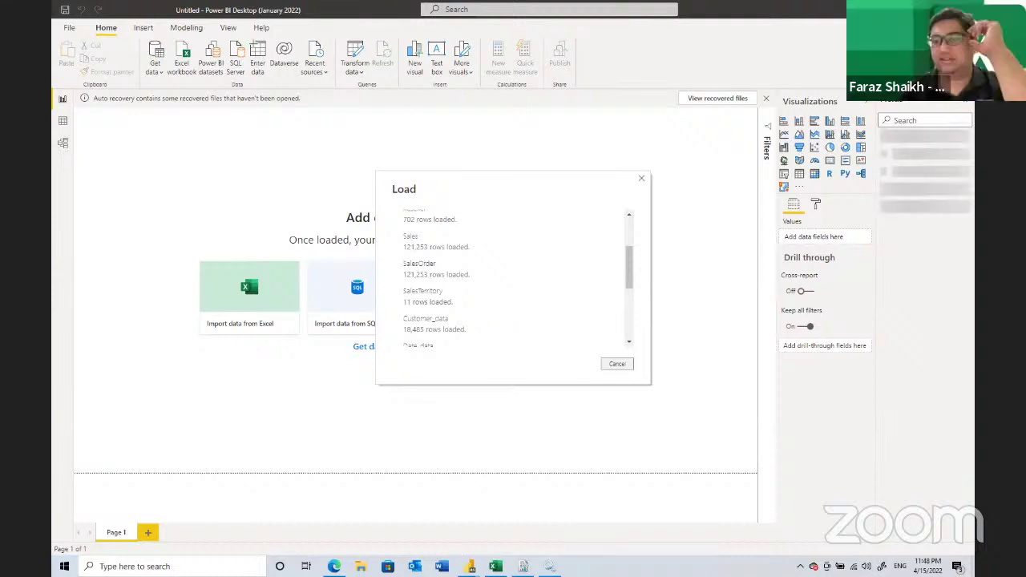
pyautogui.moveTo(469, 565)
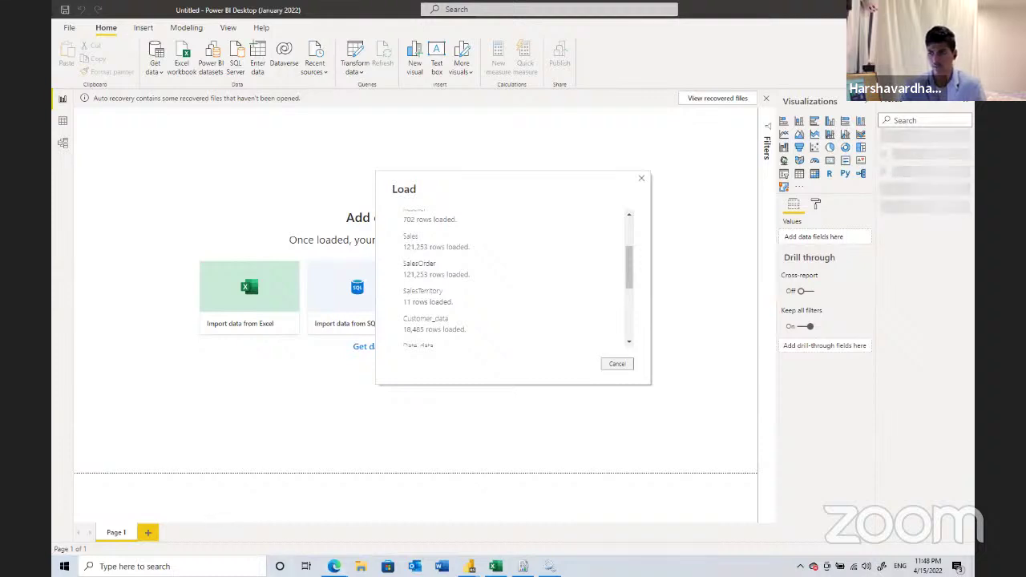
# - Back in the Download Center, select PBIDesktopRS_x64.msi (321.9 MB) as the download
pyautogui.hotkey('alt', 'Tab')
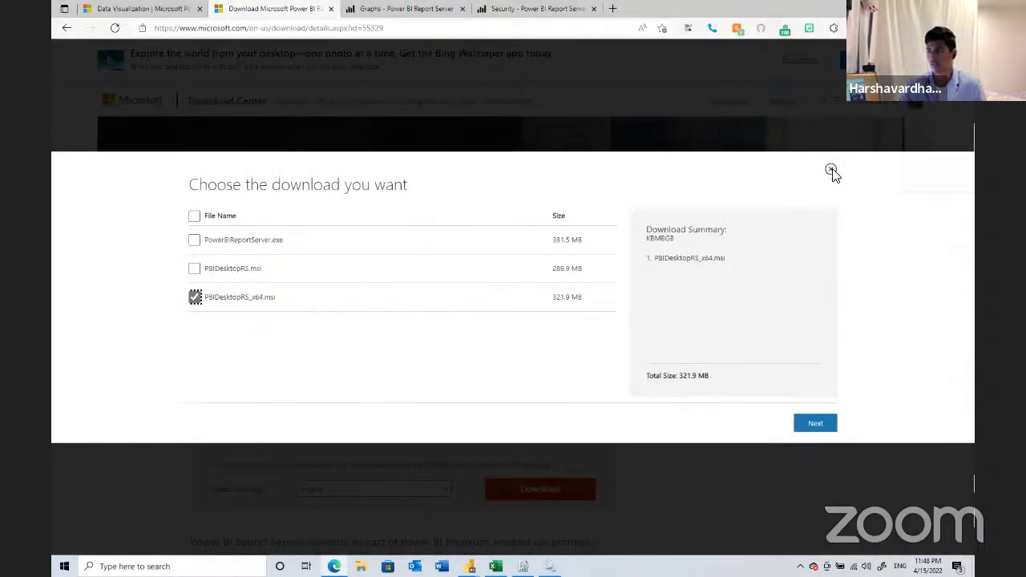
pyautogui.click(832, 172)
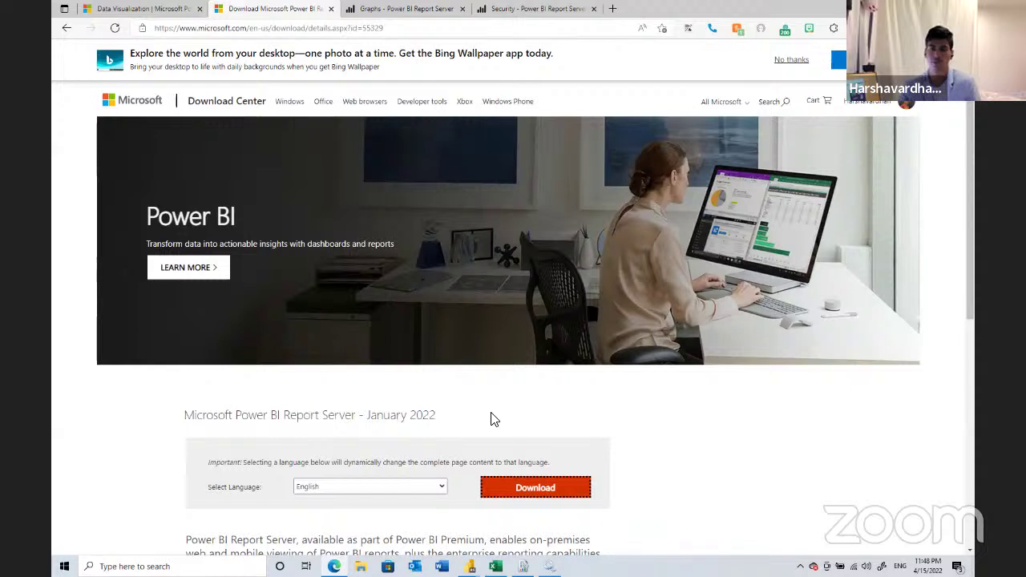
pyautogui.click(535, 488)
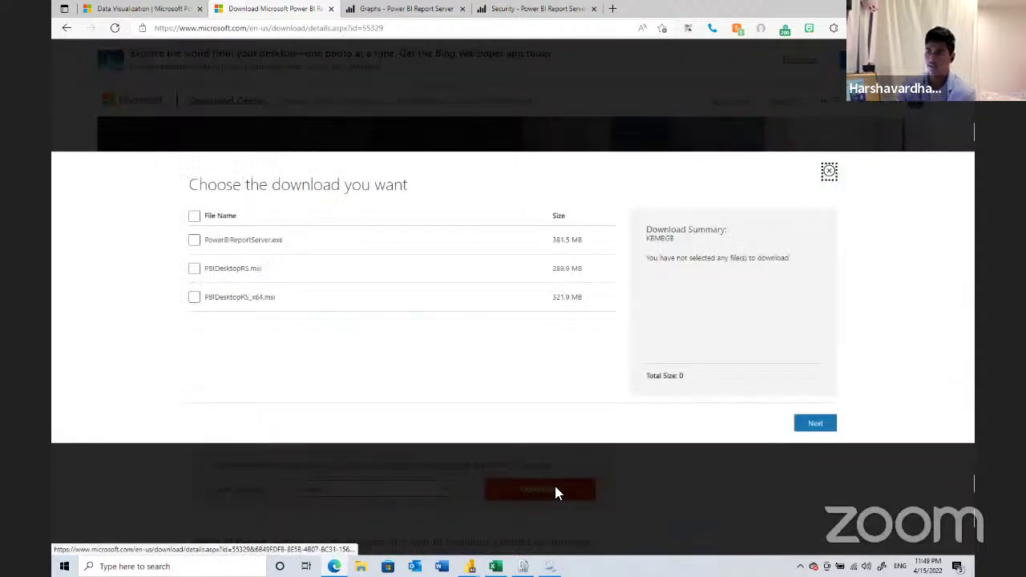
pyautogui.click(193, 297)
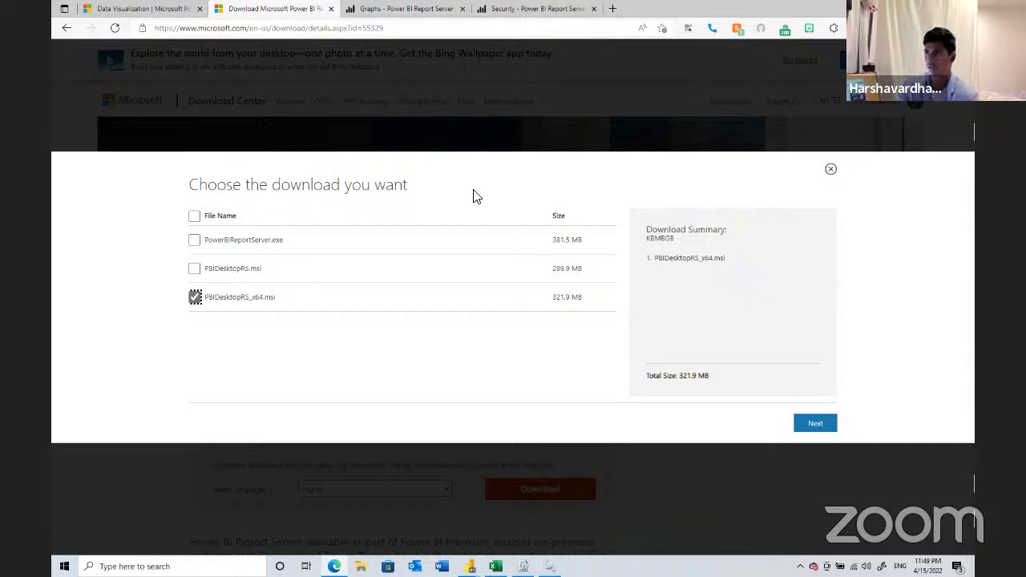
# - Open the Power BI Desktop (Optimized for Report Server, January 2022) download page from the portal
pyautogui.click(525, 9)
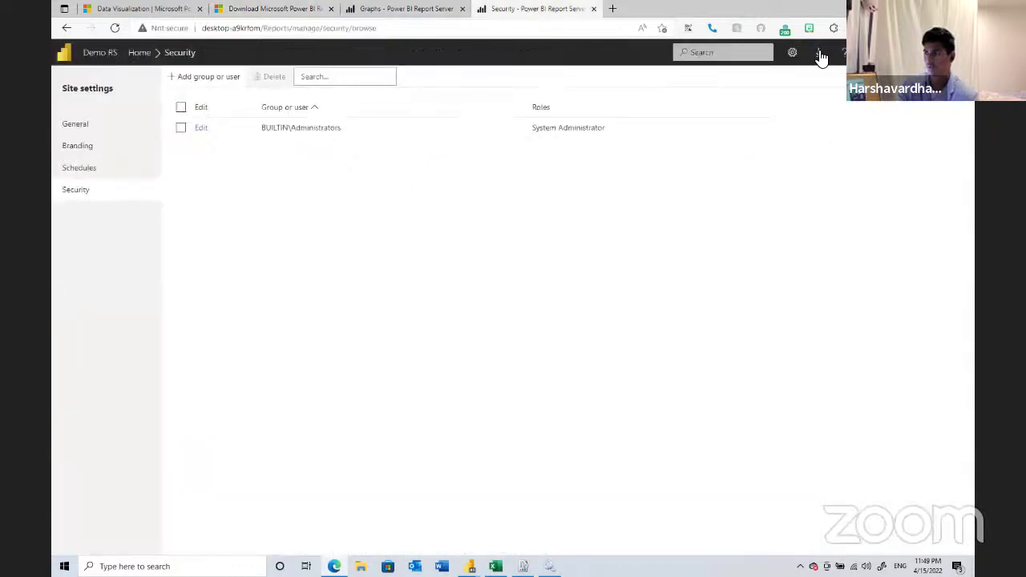
pyautogui.click(818, 54)
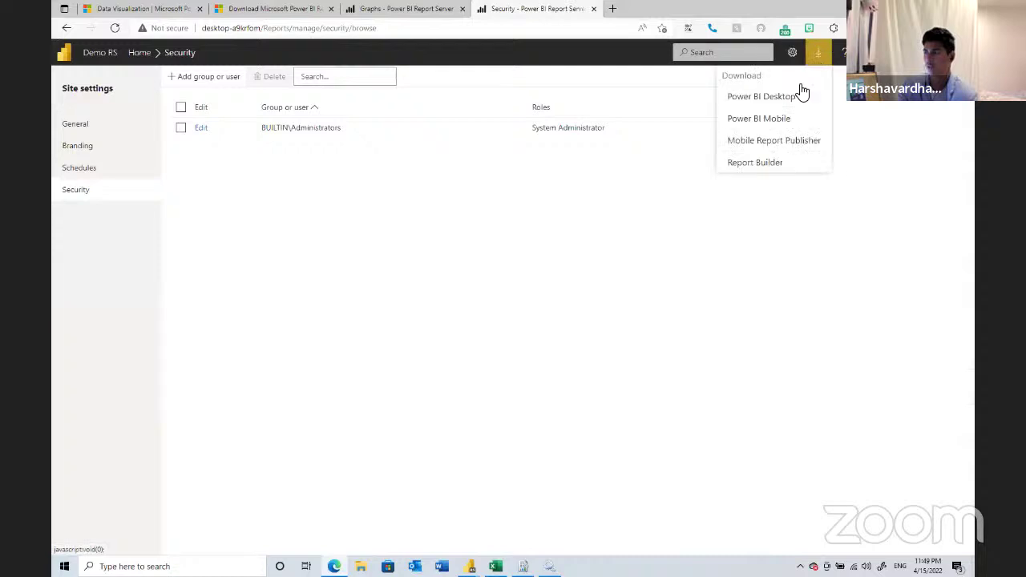
pyautogui.click(793, 96)
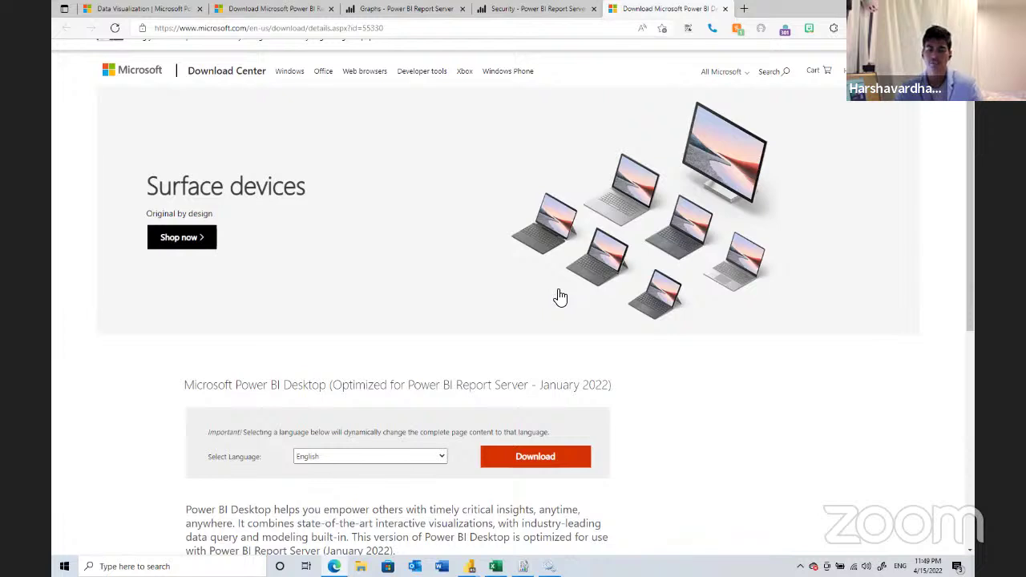
pyautogui.scroll(-2, 561, 297)
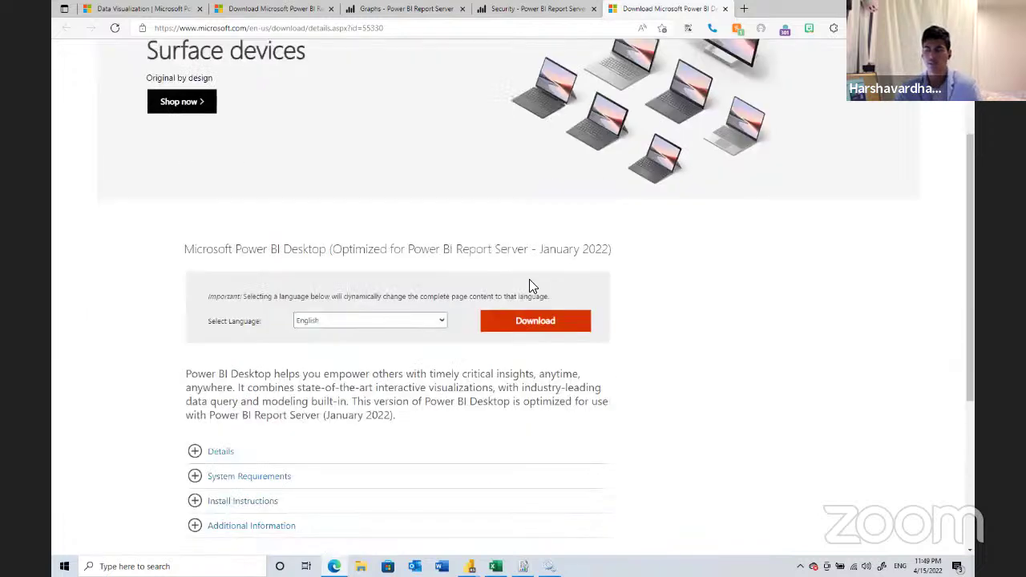
pyautogui.scroll(-1, 529, 286)
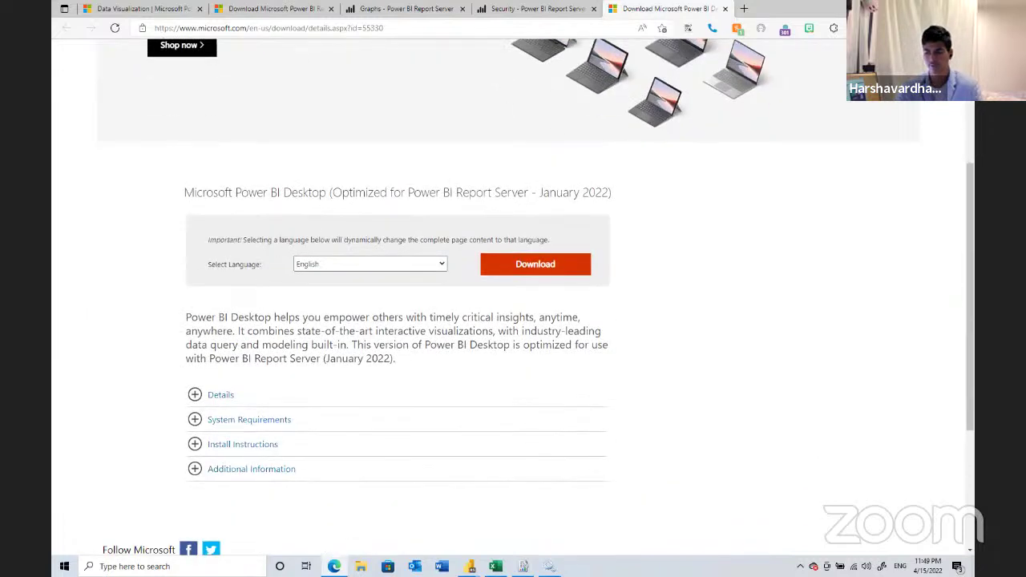
pyautogui.click(469, 565)
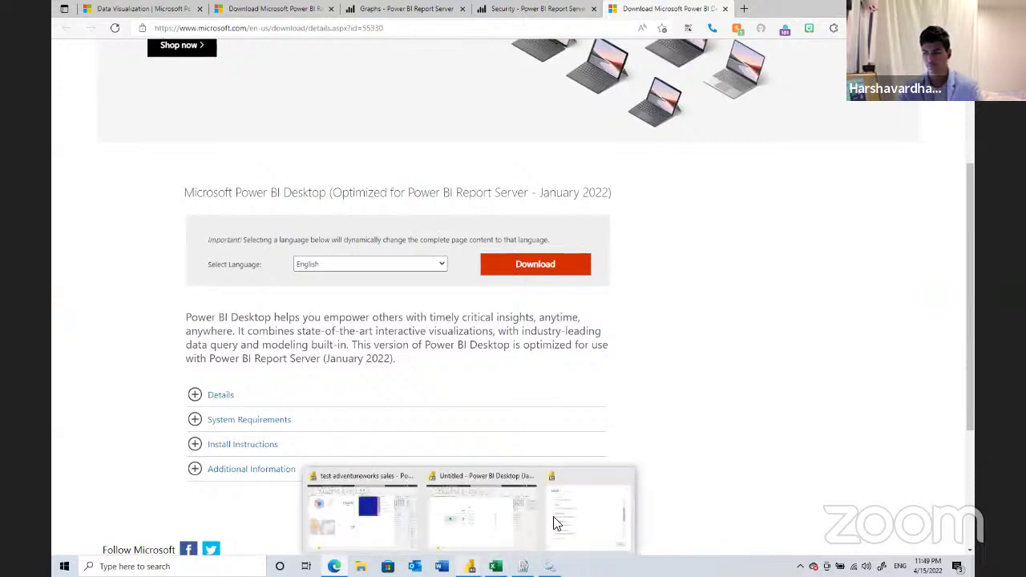
pyautogui.click(561, 522)
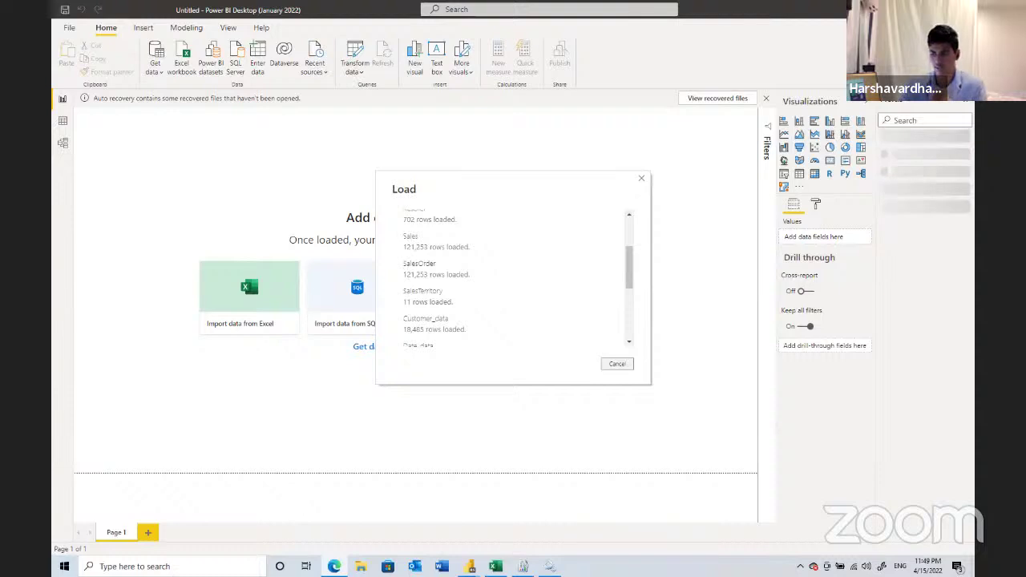
pyautogui.moveTo(470, 565)
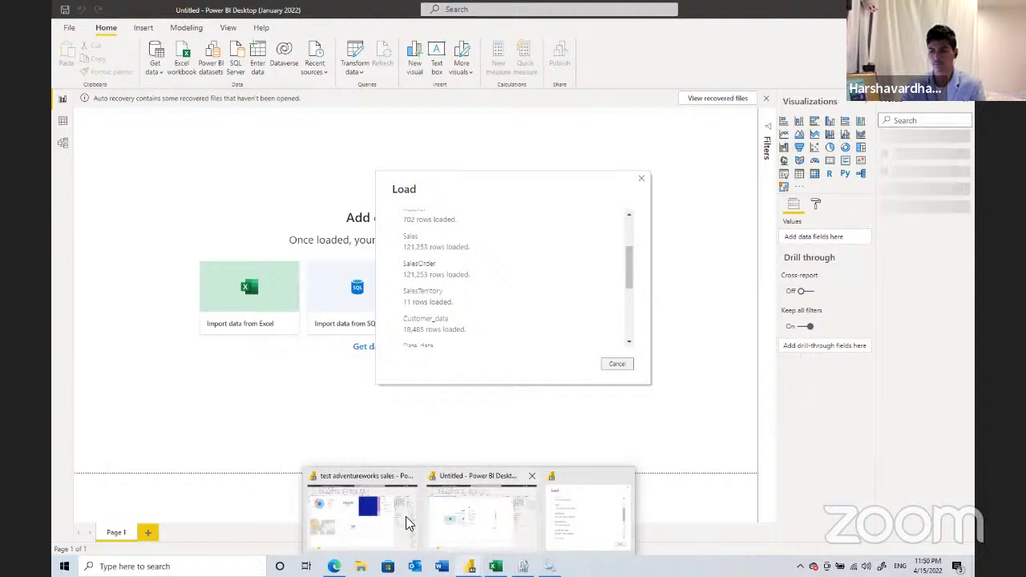
pyautogui.moveTo(404, 514)
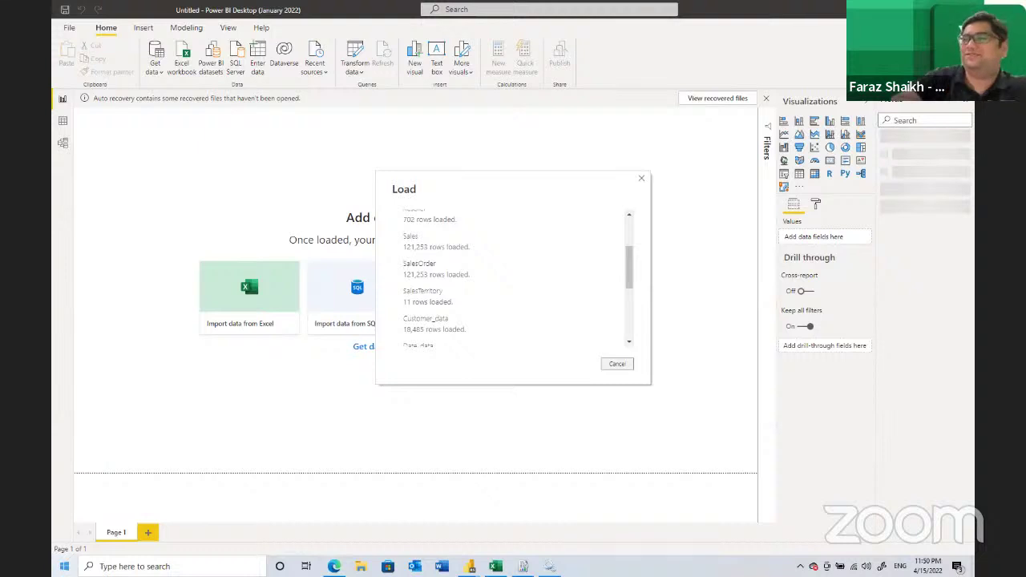
pyautogui.rightClick(64, 566)
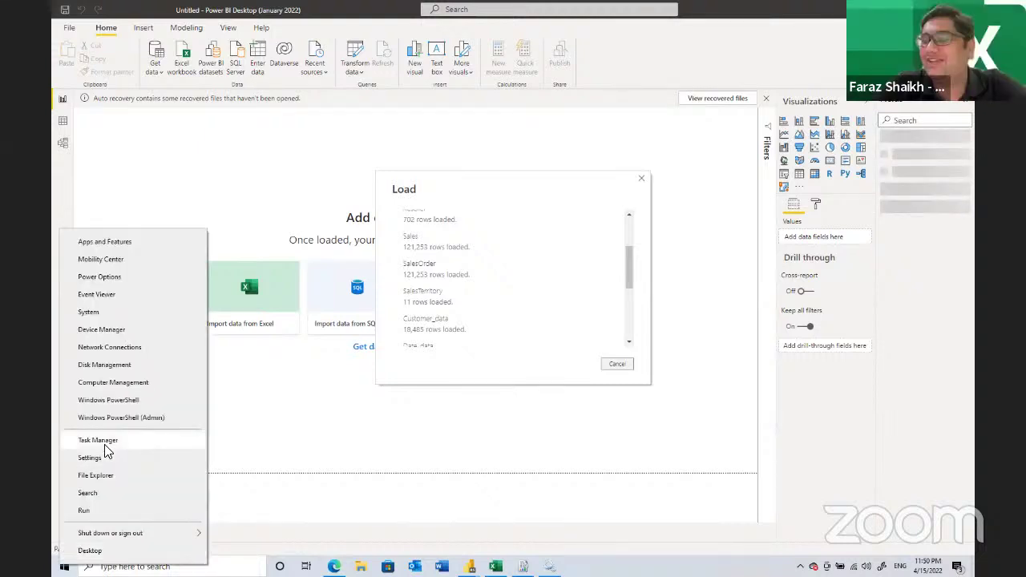
pyautogui.click(120, 492)
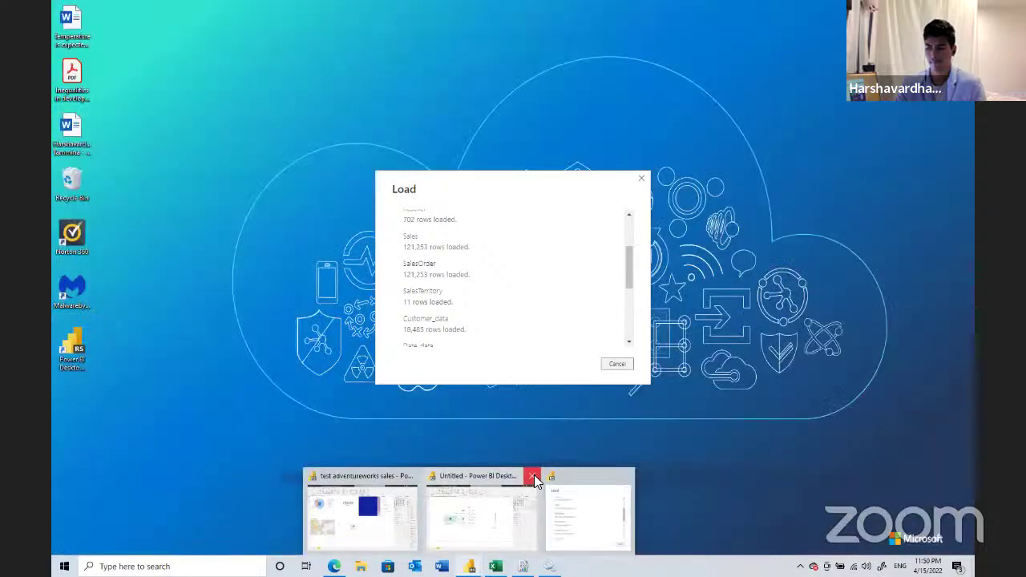
pyautogui.click(536, 476)
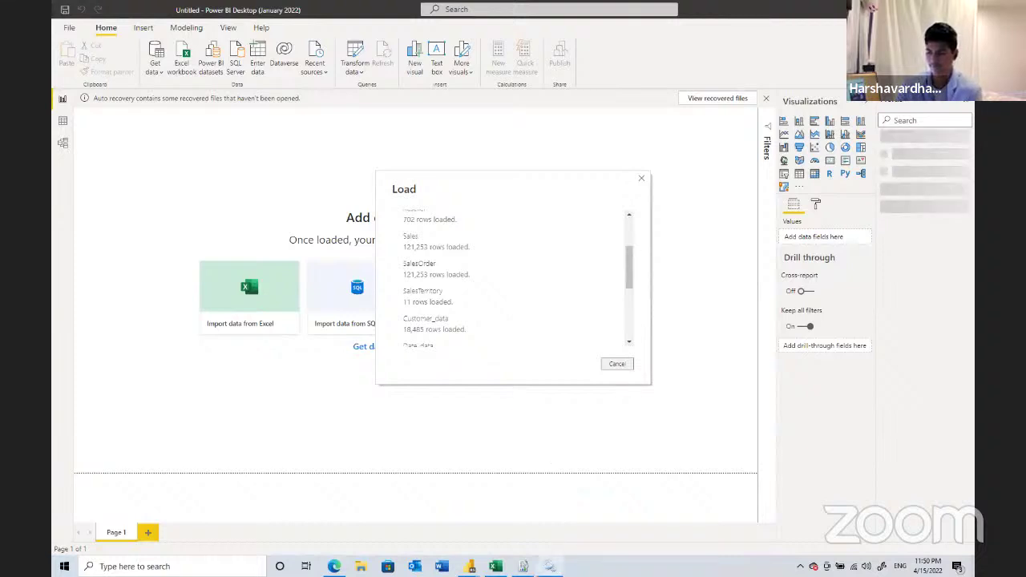
# - Open Task Manager and inspect the running Report Server, Power BI and Excel processes
pyautogui.hotkey('ctrl', 'shift', 'Escape')
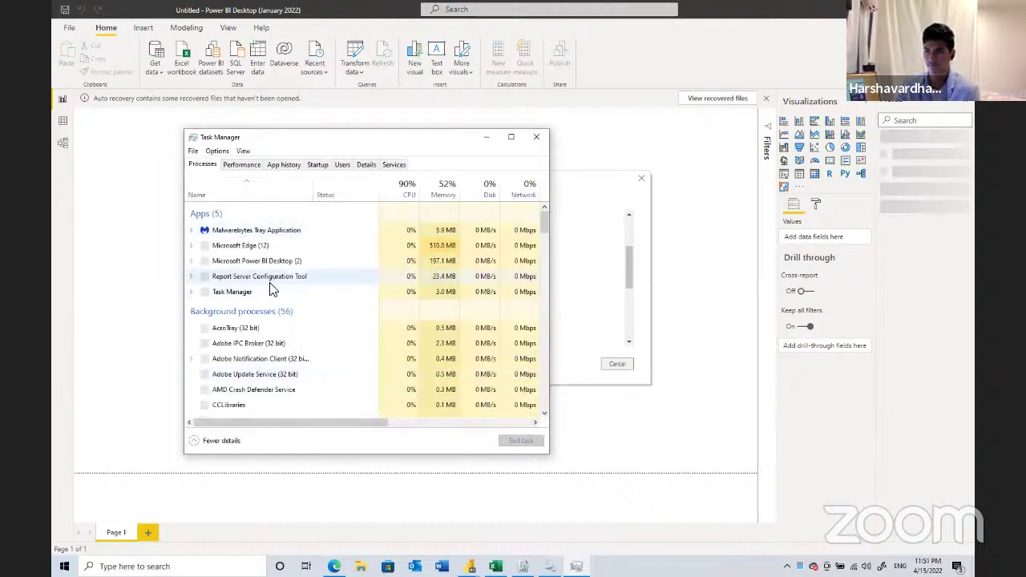
pyautogui.click(271, 277)
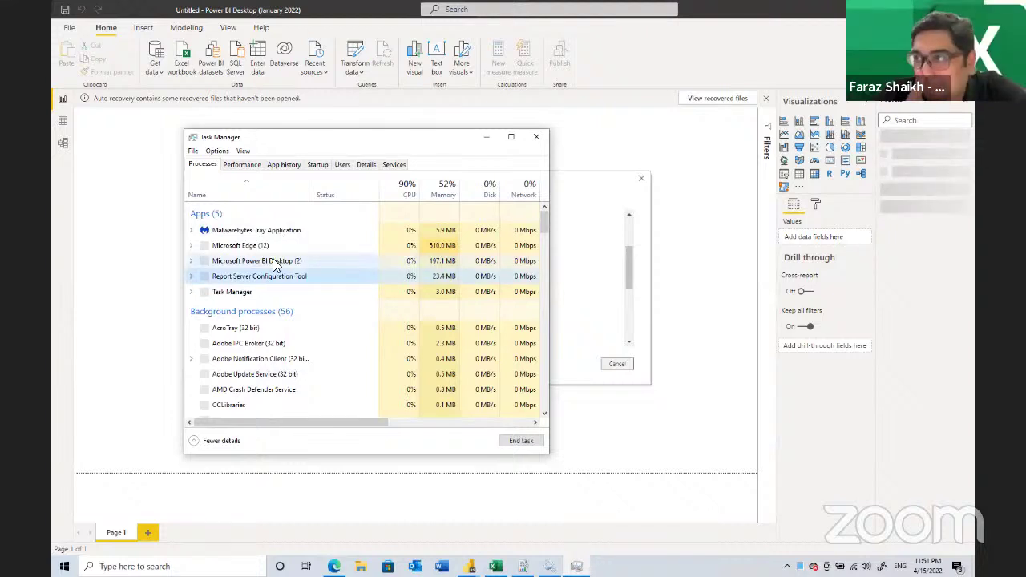
pyautogui.click(192, 262)
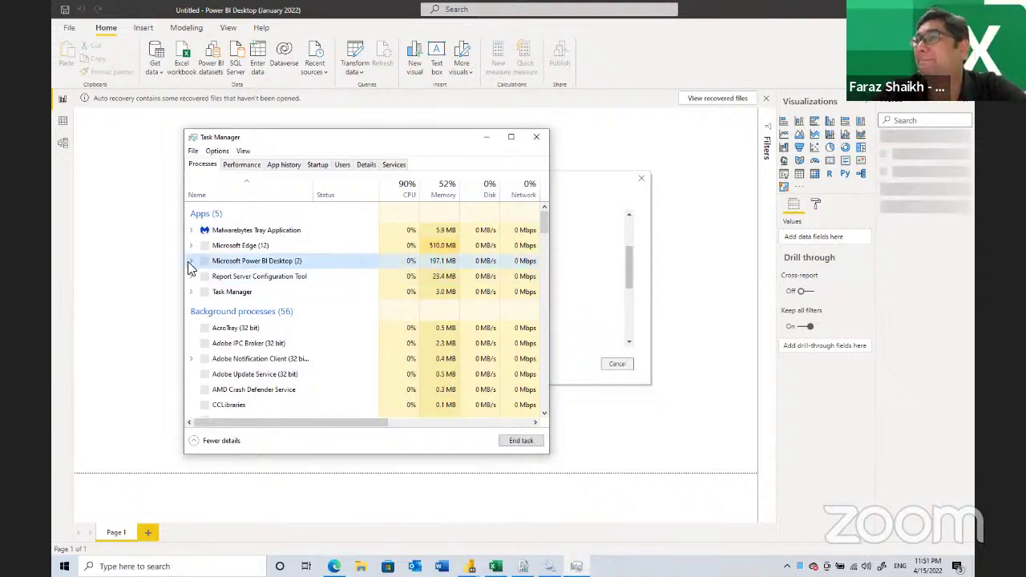
pyautogui.click(191, 262)
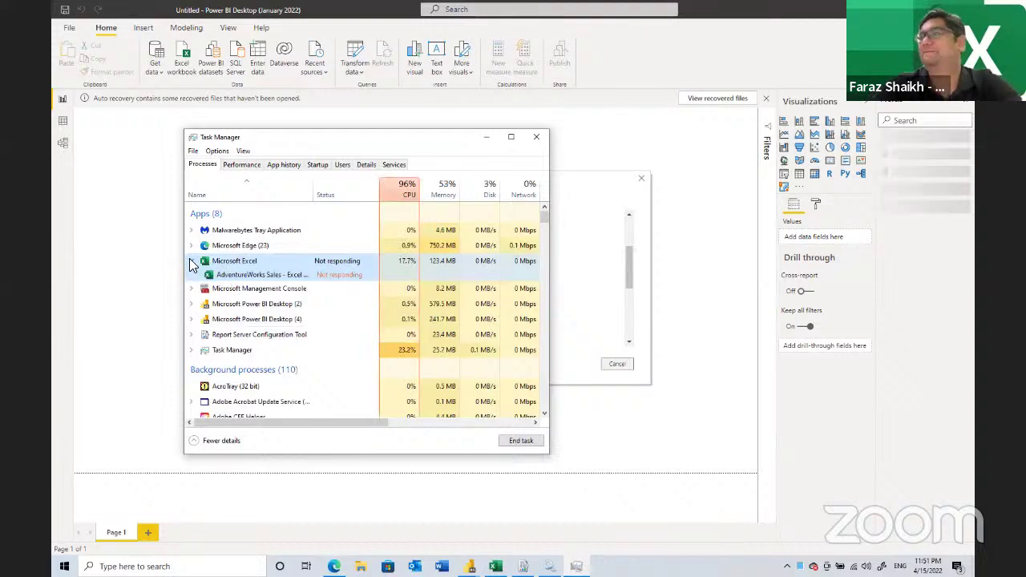
pyautogui.click(191, 262)
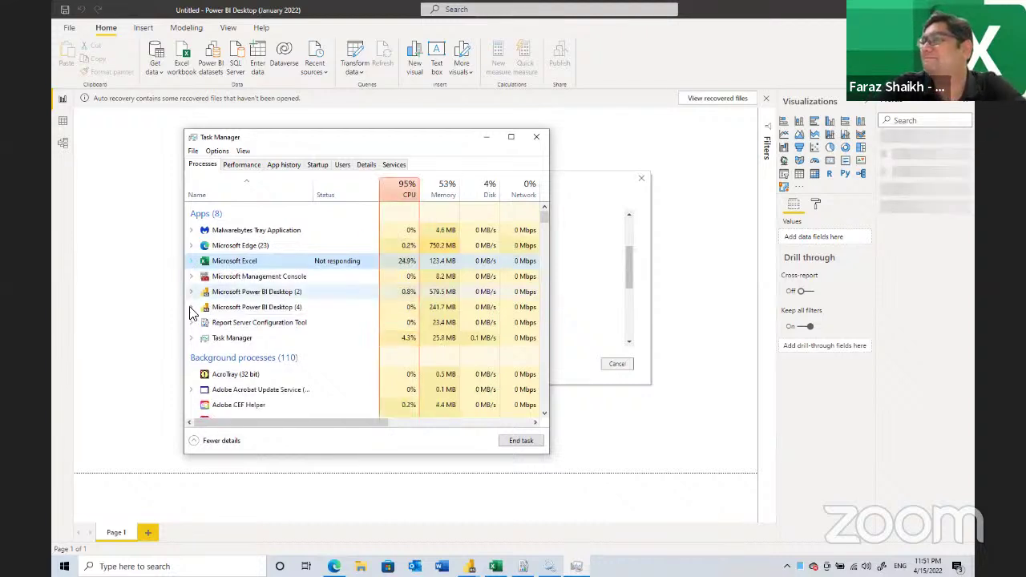
# - End the stuck Microsoft Power BI Desktop (2) instance, keeping the adventureworks sales one
pyautogui.click(191, 308)
pyautogui.click(190, 291)
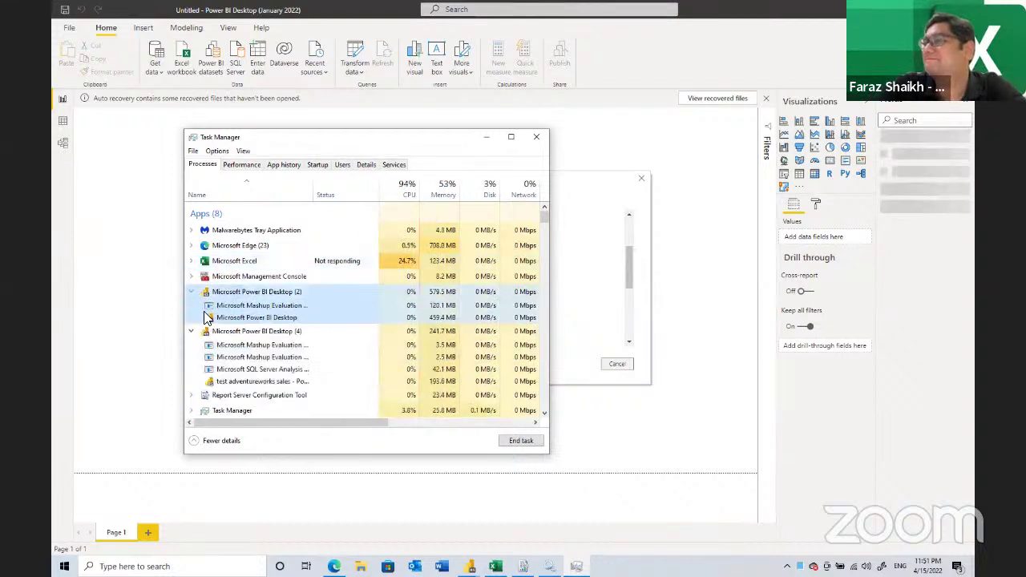
pyautogui.click(232, 306)
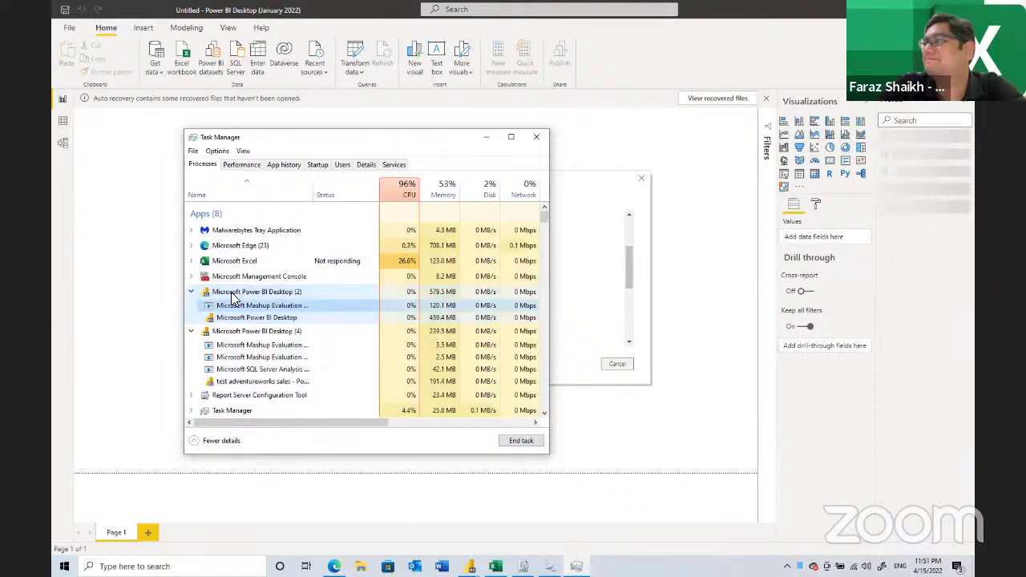
pyautogui.click(521, 440)
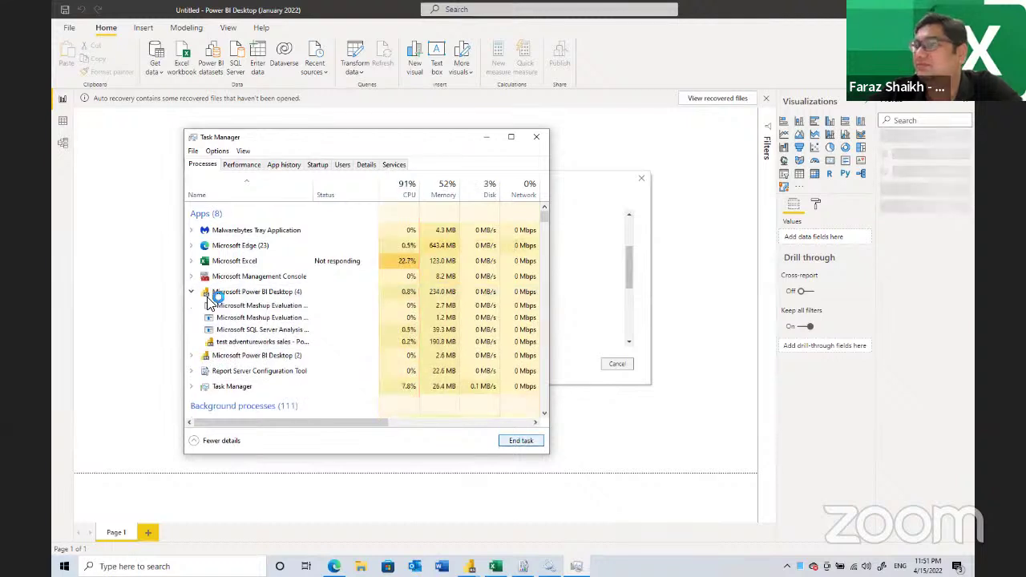
pyautogui.click(244, 353)
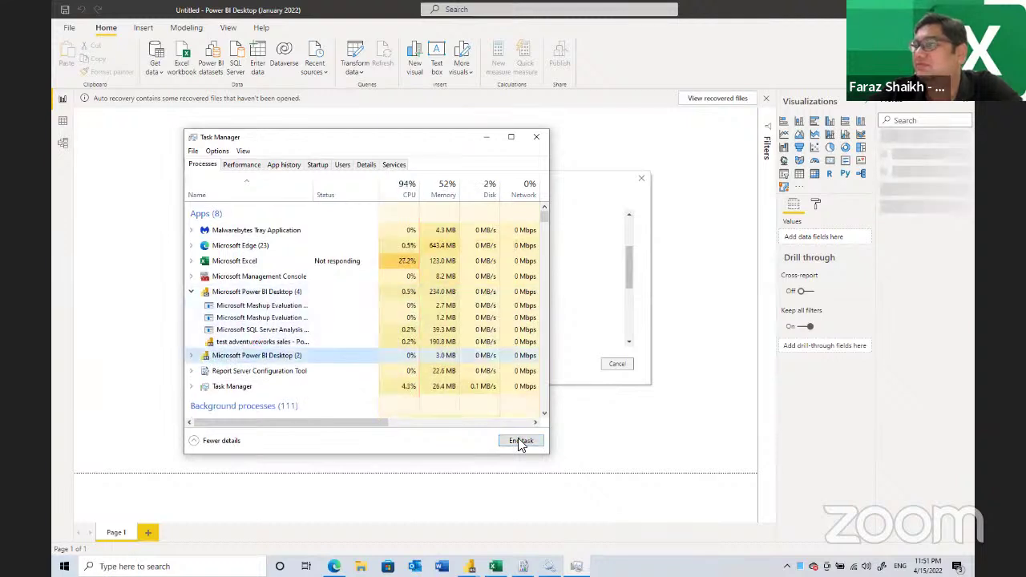
pyautogui.click(269, 295)
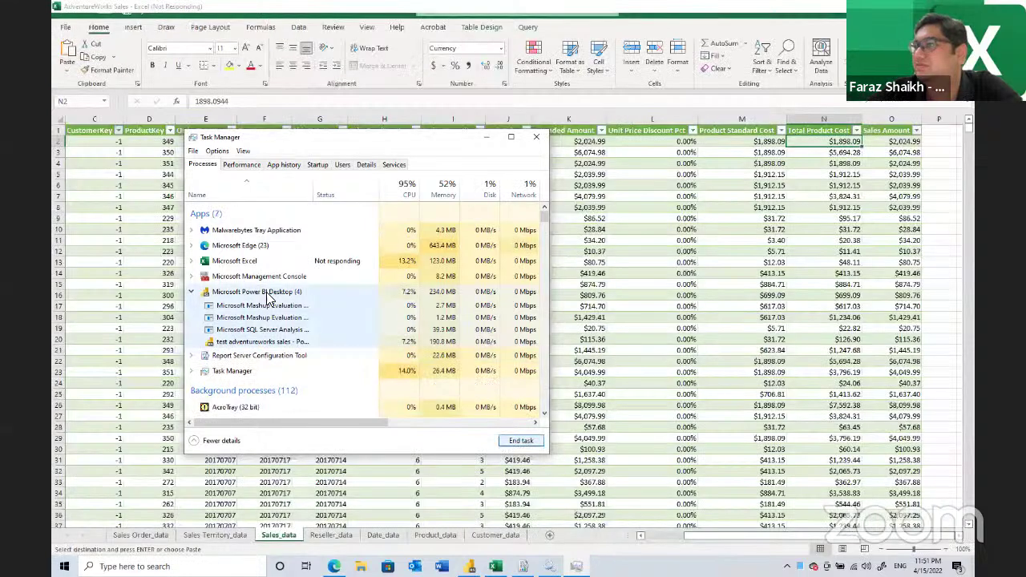
pyautogui.click(476, 552)
# - Dismiss Task Manager and insert a new blank Page 2 after Page 1
pyautogui.click(473, 560)
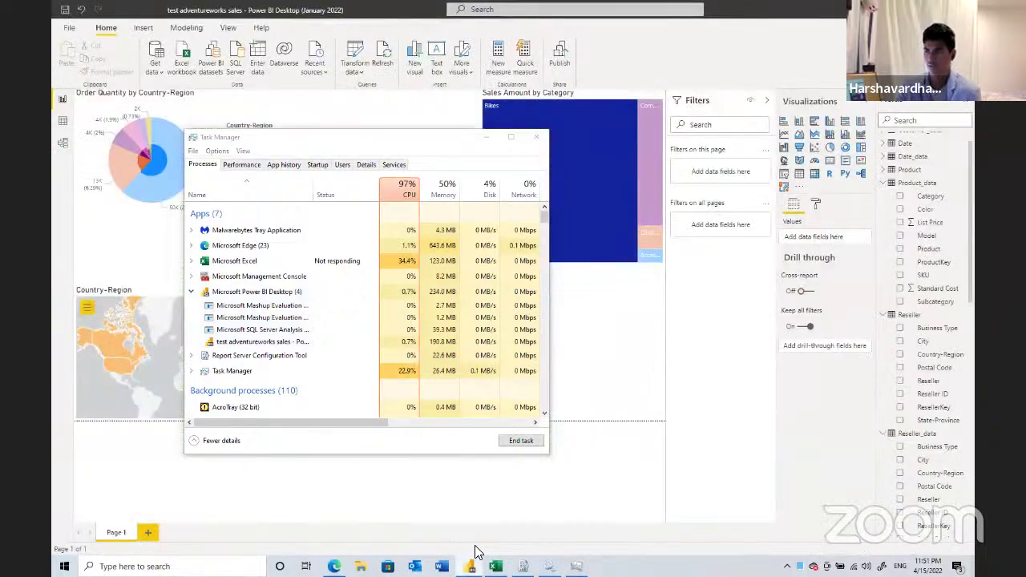
pyautogui.click(535, 138)
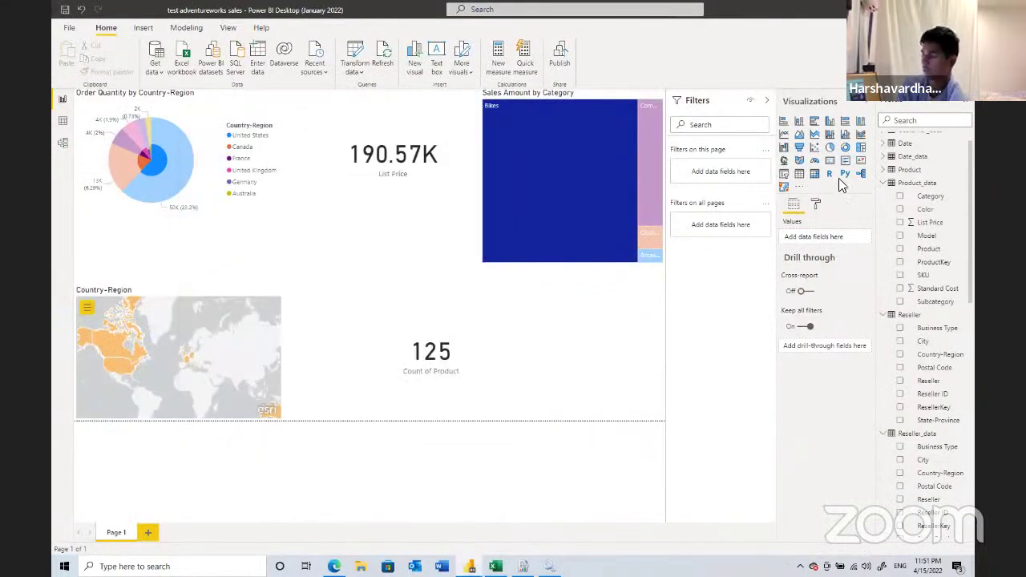
pyautogui.click(149, 532)
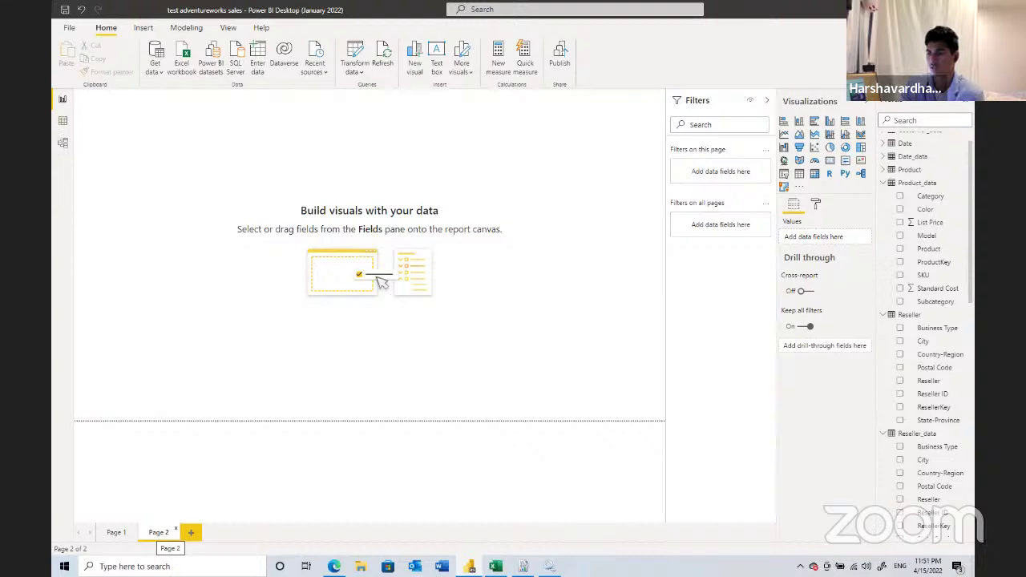
# - Close the Services window, glance at the Web Portal URL page, and return to Power BI Desktop
pyautogui.moveTo(549, 566)
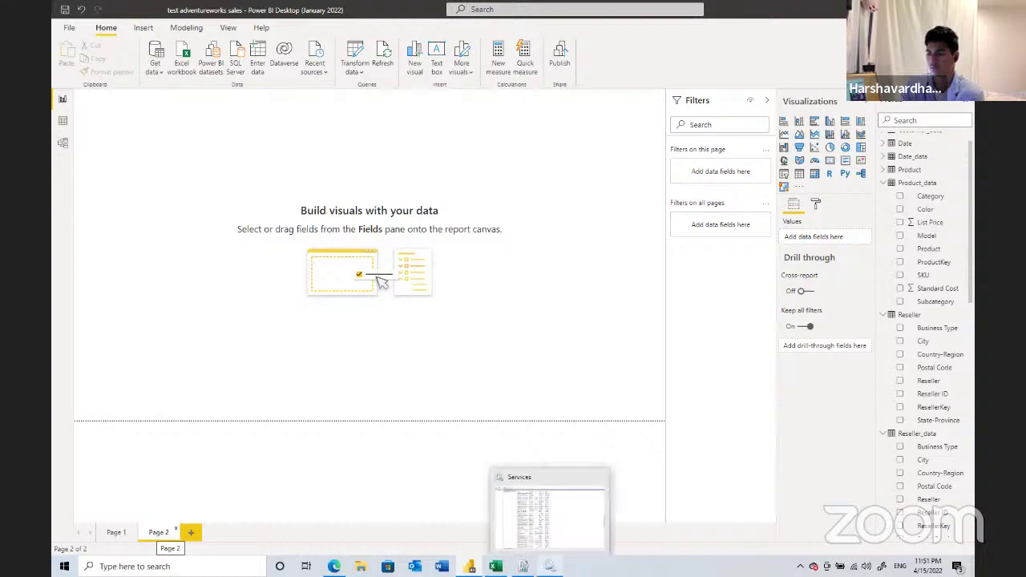
pyautogui.click(600, 477)
pyautogui.hotkey('alt', 'Tab')
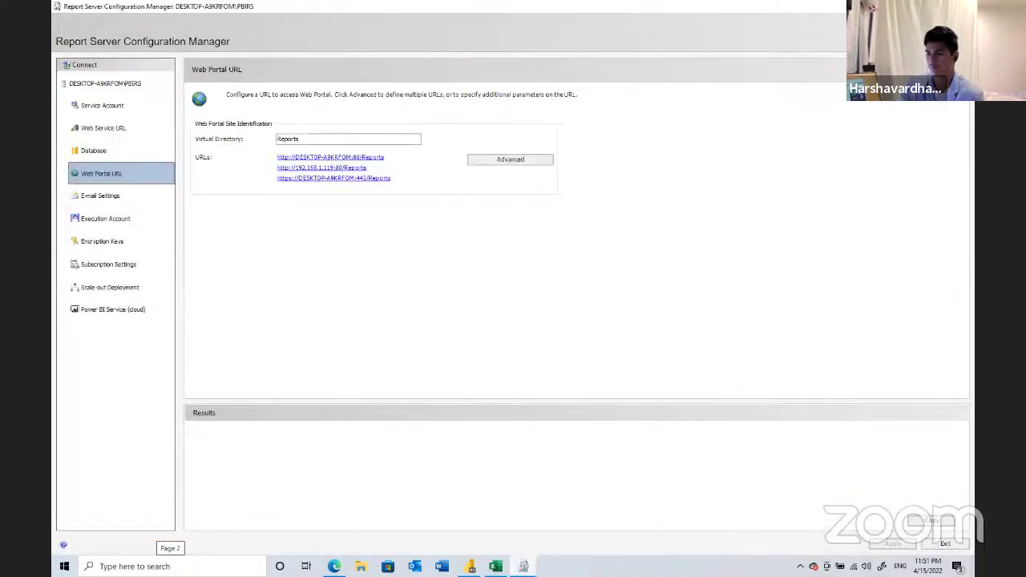
pyautogui.hotkey('alt', 'Tab')
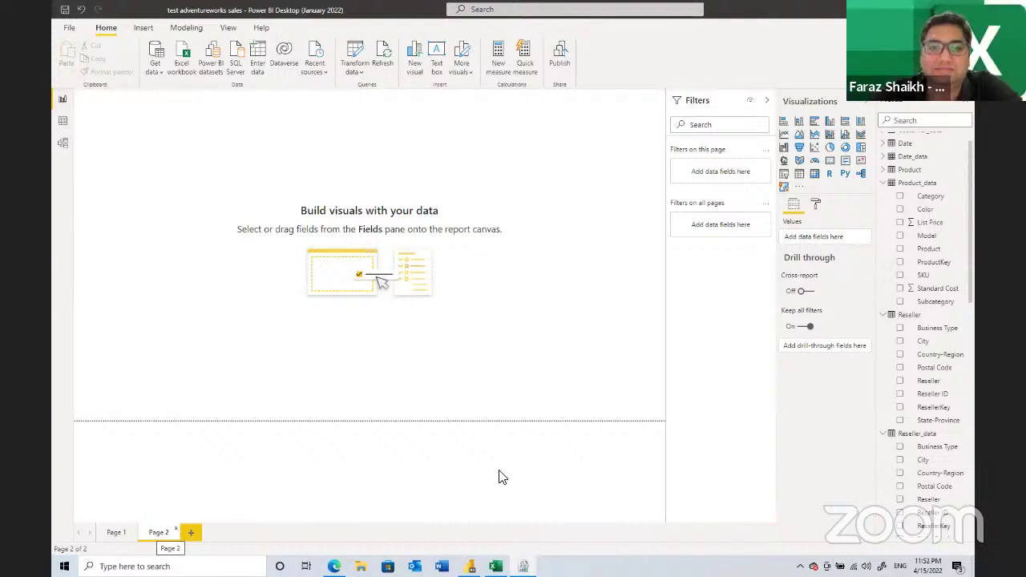
# - Force-close the frozen Excel workbook, cancel its problem report, and show the Customer data in Data view
pyautogui.moveTo(497, 564)
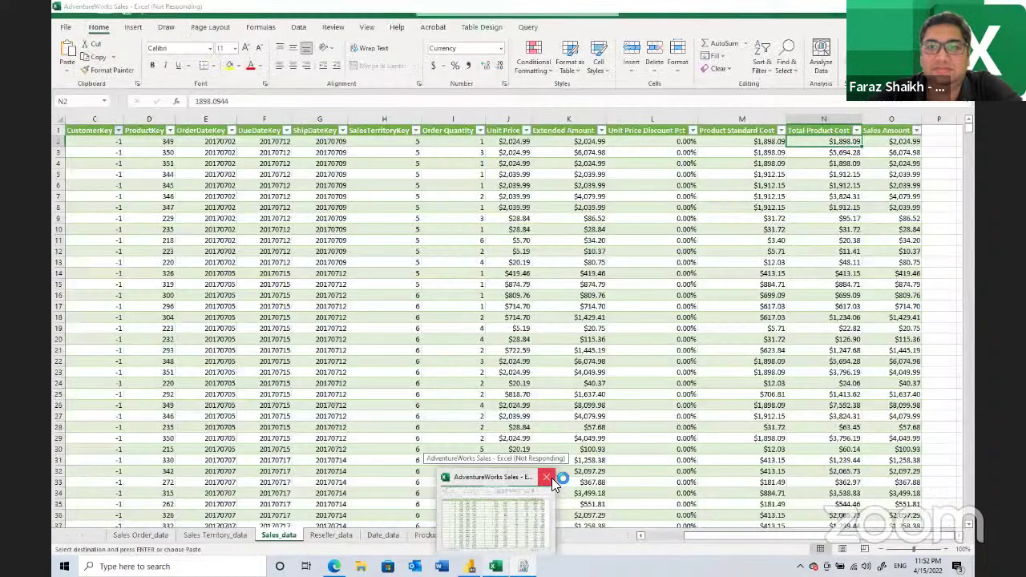
pyautogui.click(551, 477)
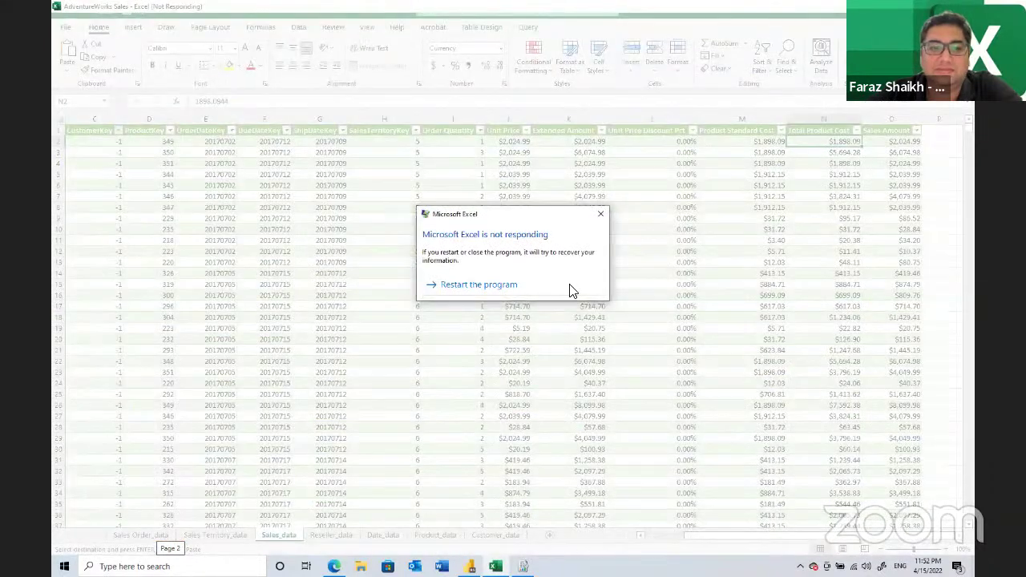
pyautogui.click(571, 290)
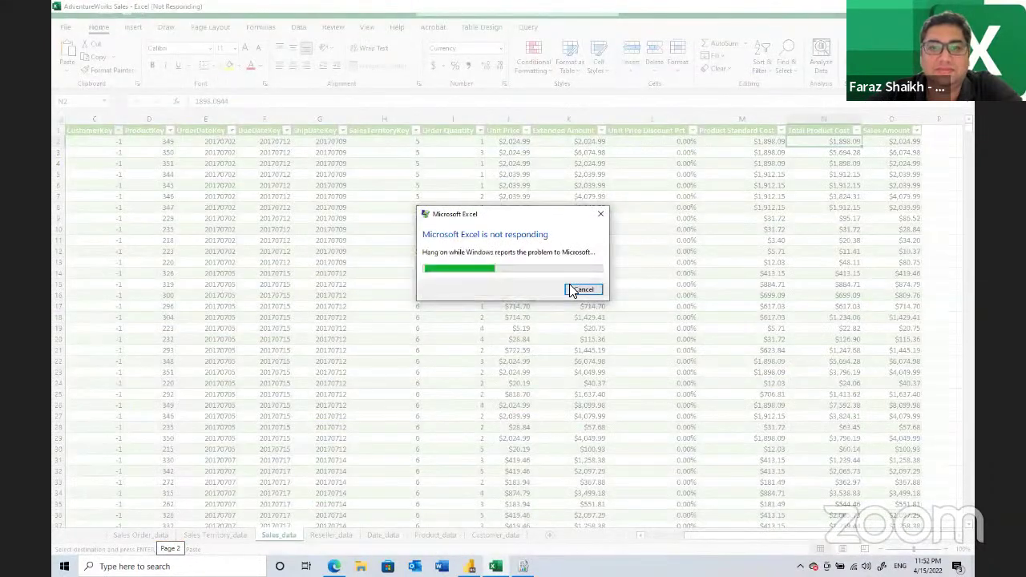
pyautogui.click(571, 304)
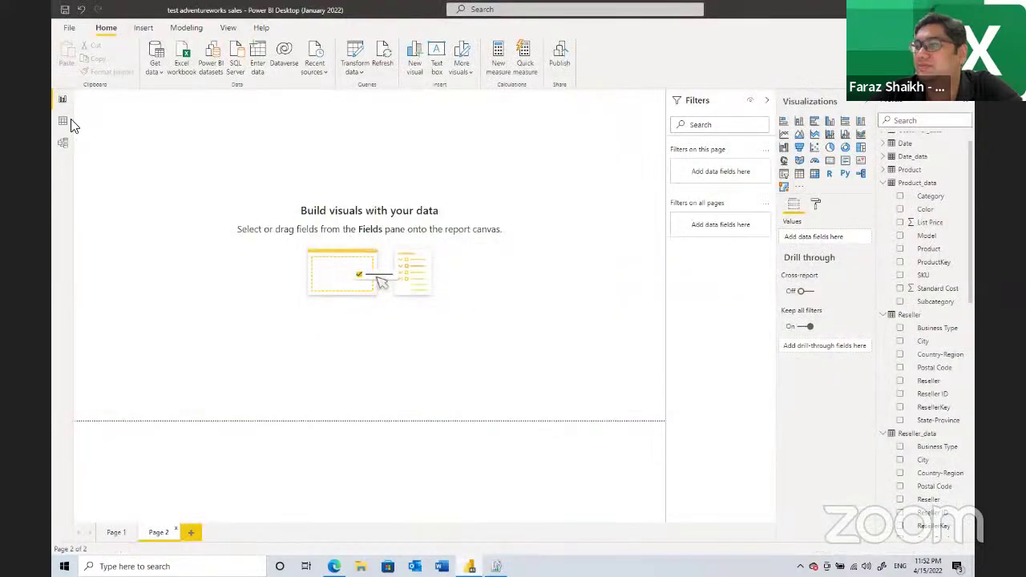
pyautogui.click(63, 121)
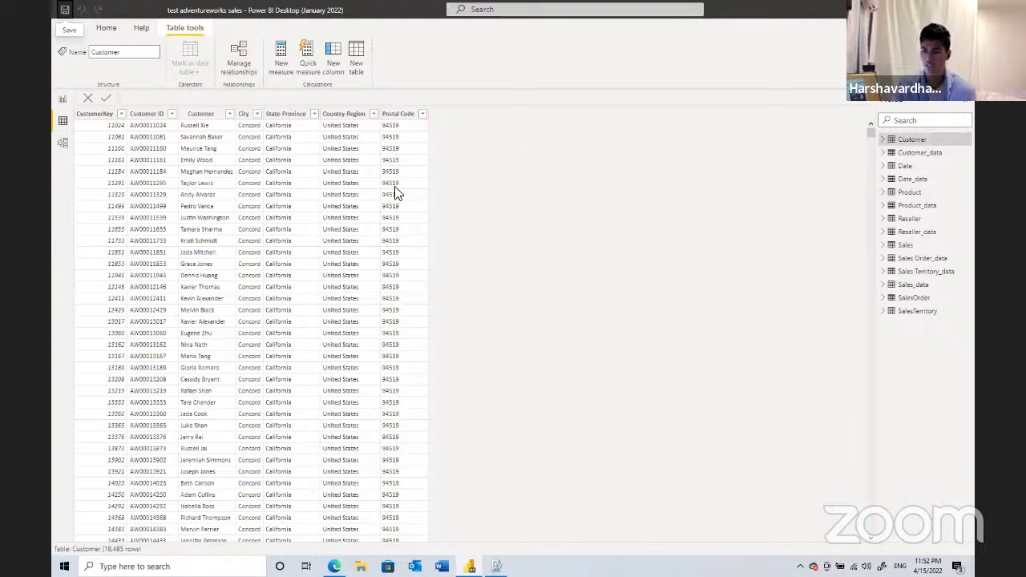
# - Switch to Model view and inspect the SalesOrderLineKey relationship in the diagram
pyautogui.scroll(-4, 395, 192)
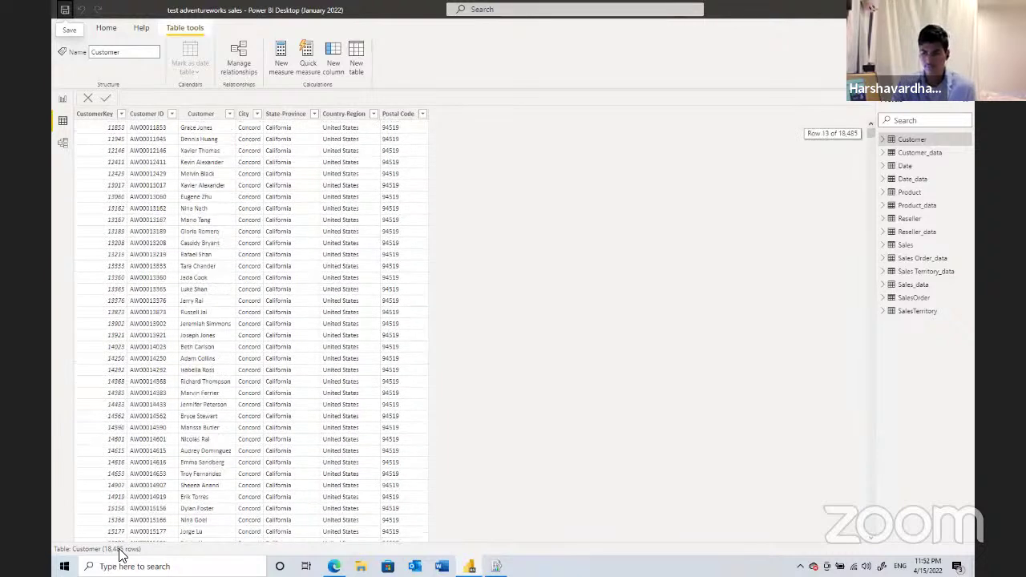
pyautogui.scroll(-3, 252, 321)
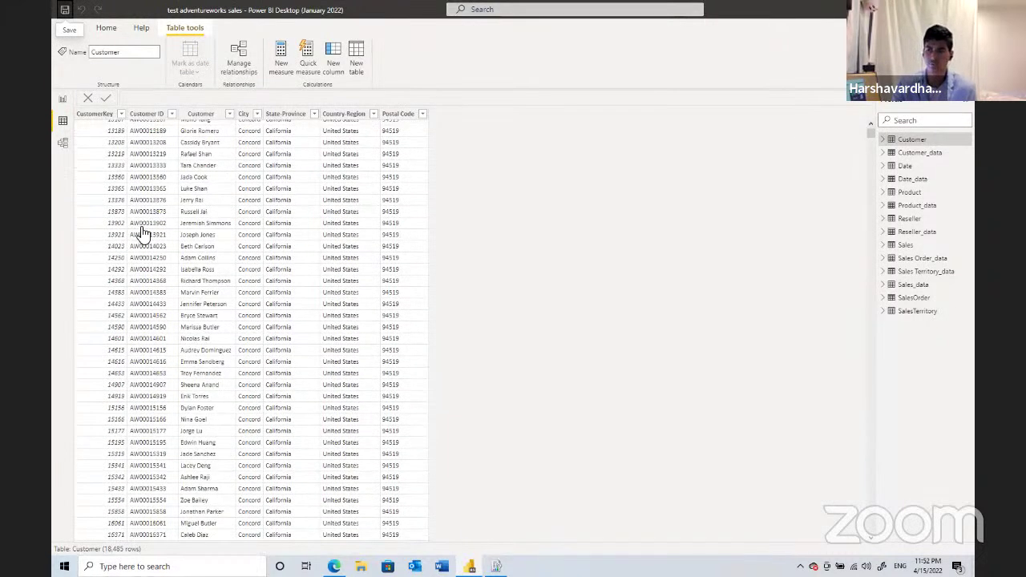
pyautogui.click(62, 143)
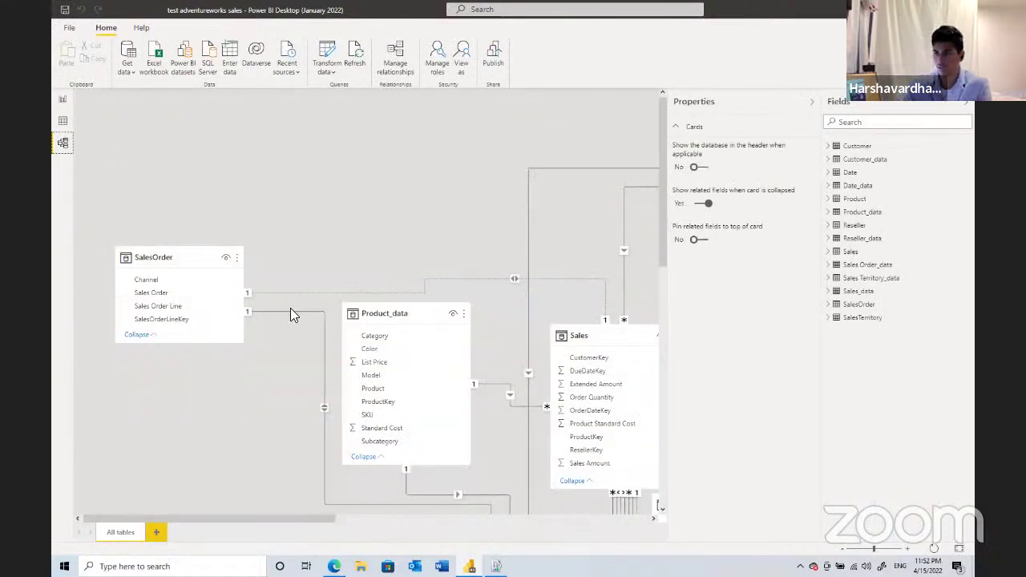
pyautogui.click(290, 310)
pyautogui.scroll(-1, 287, 333)
pyautogui.scroll(-4, 353, 516)
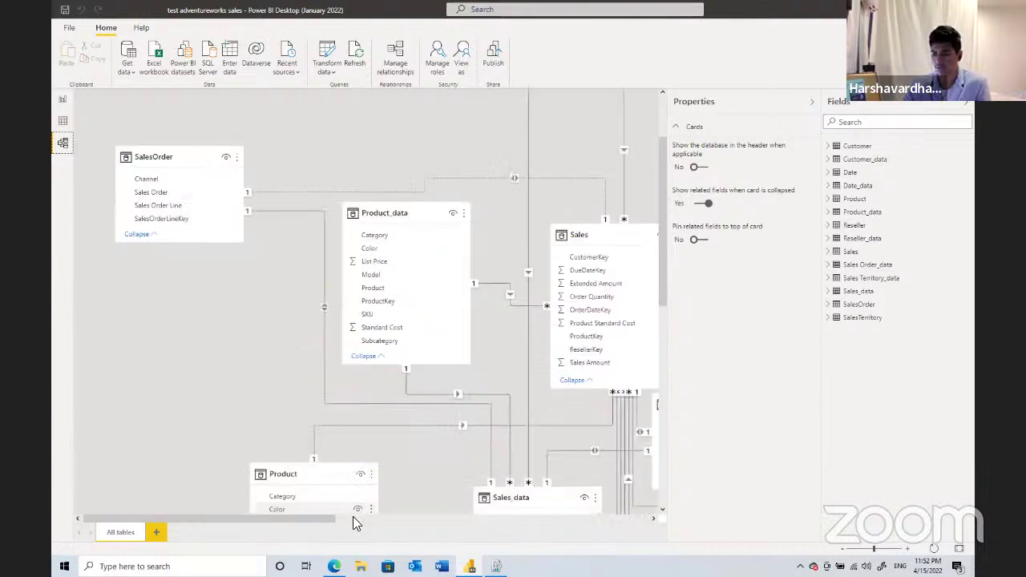
pyautogui.hscroll(3, 504, 543)
pyautogui.hscroll(8, 436, 334)
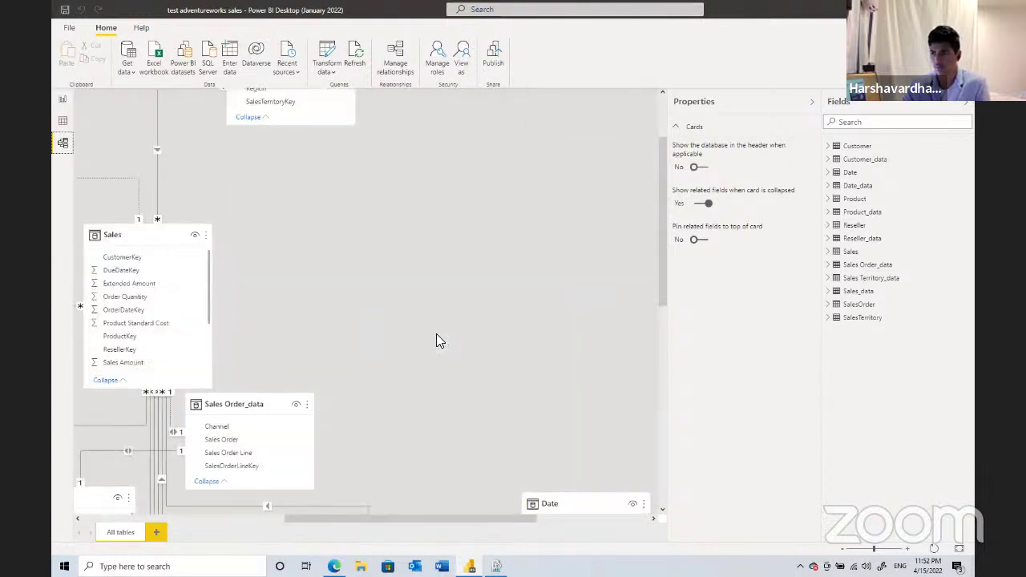
pyautogui.scroll(5, 382, 508)
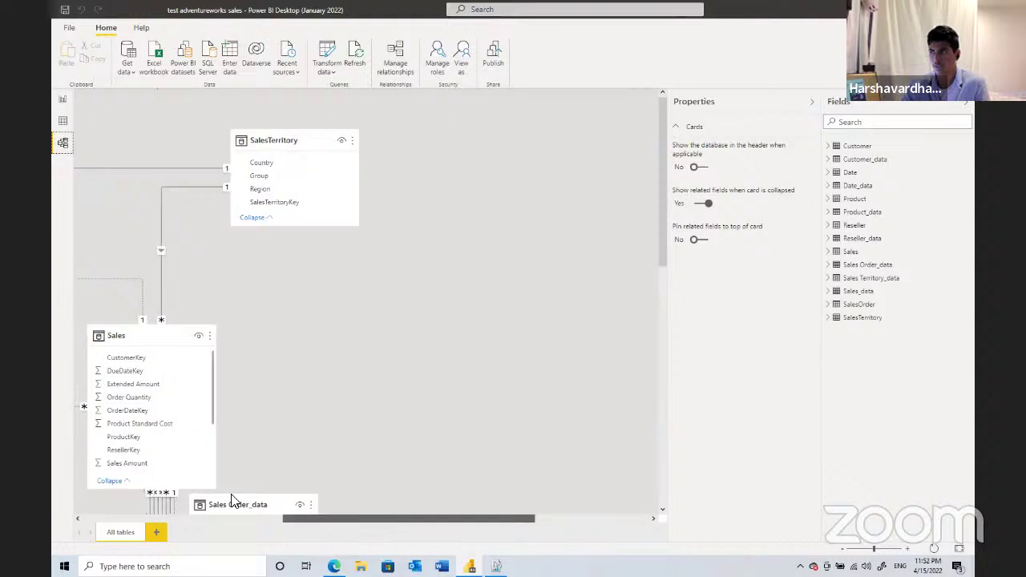
pyautogui.hscroll(-10, 156, 343)
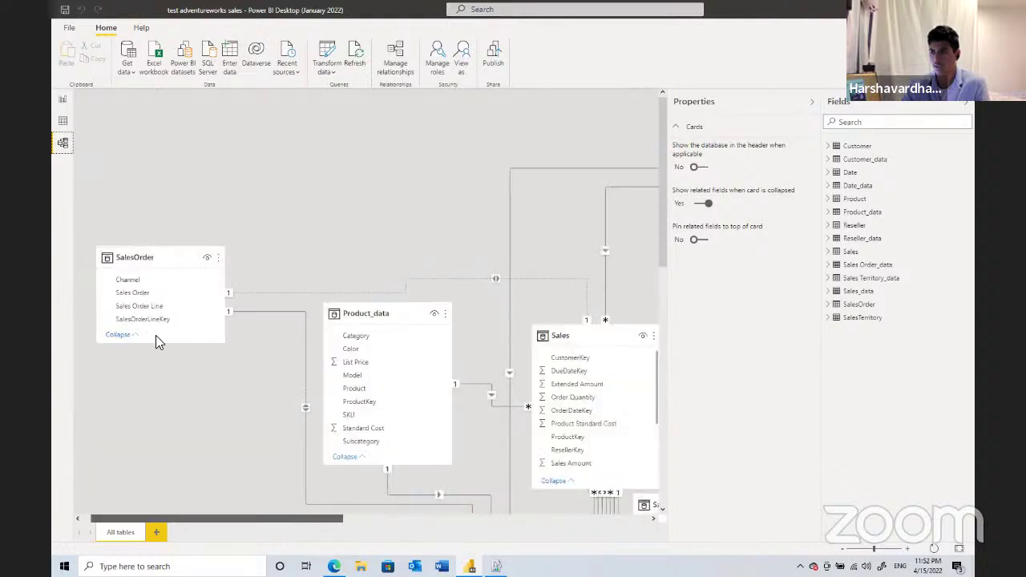
# - Review the properties of the SalesOrder and Sales tables and the Product Standard Cost field
pyautogui.click(163, 257)
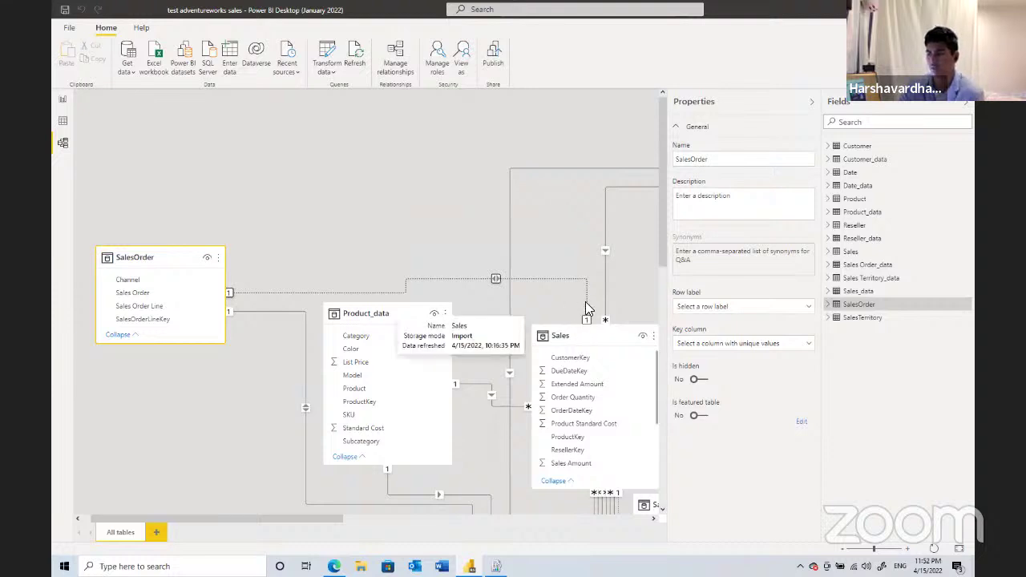
pyautogui.click(593, 322)
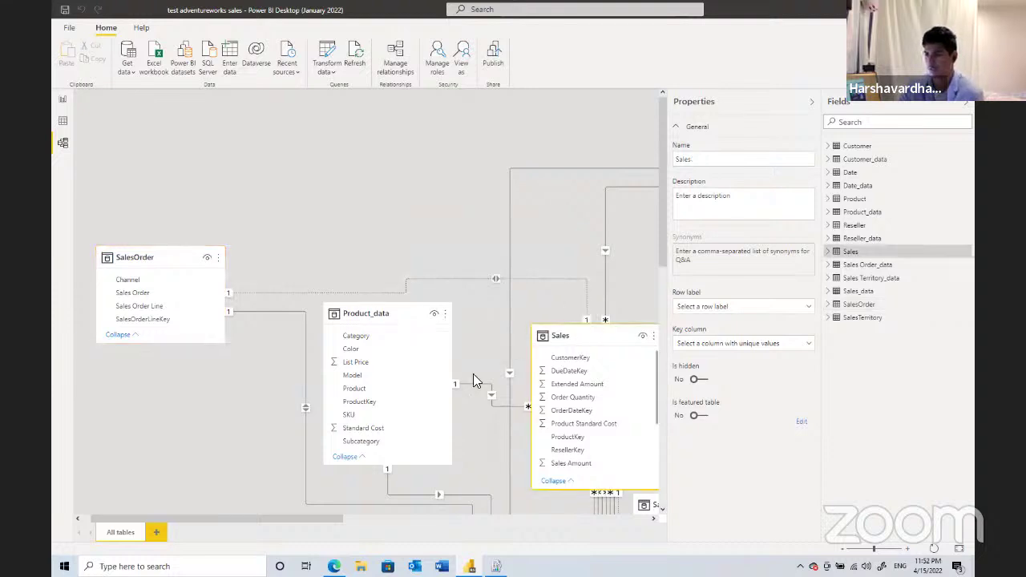
pyautogui.scroll(-3, 517, 261)
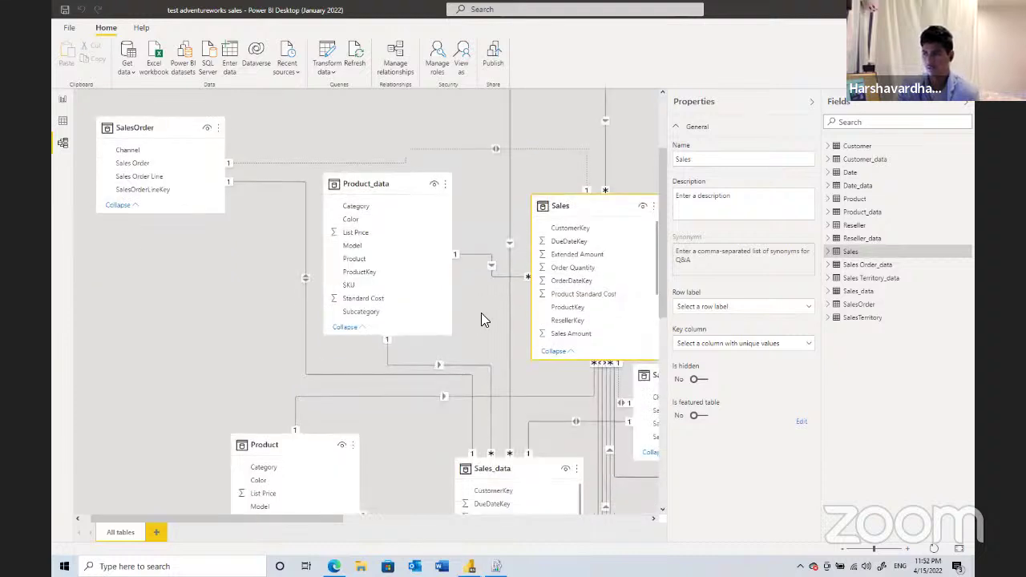
pyautogui.scroll(-2, 473, 361)
pyautogui.click(512, 313)
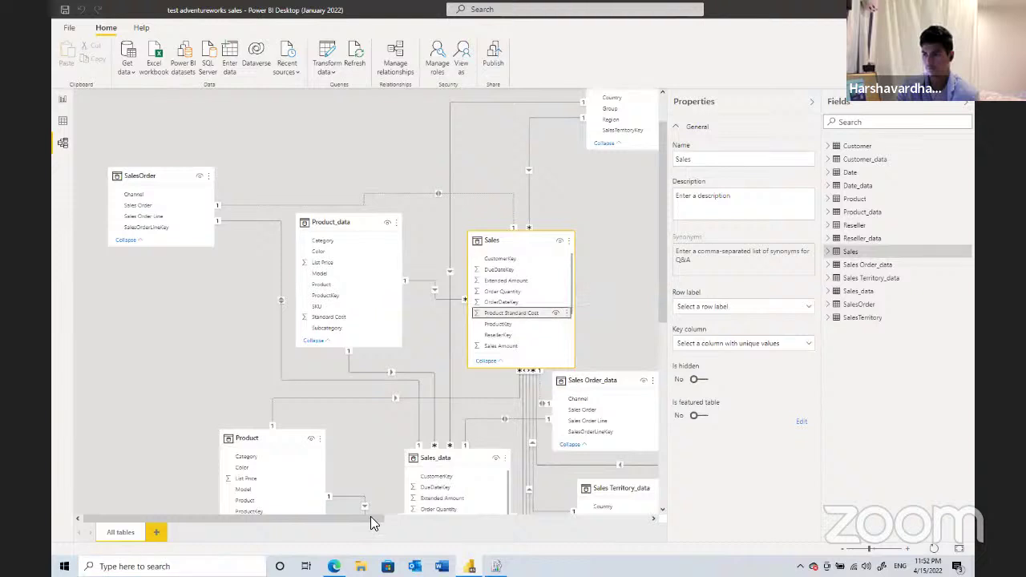
pyautogui.click(61, 124)
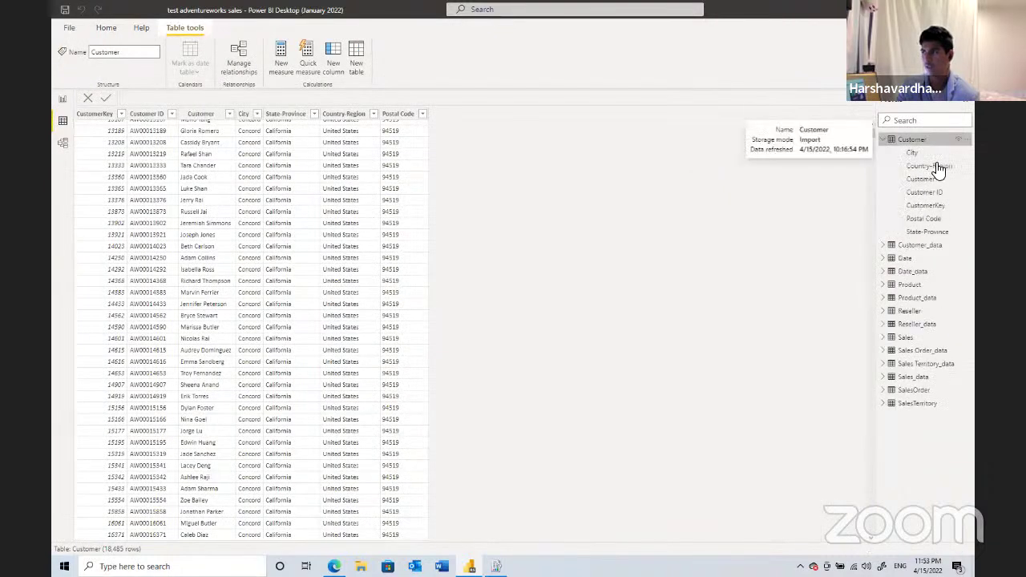
# - Select the Customer table's Country-Region column in the Fields pane and bring up the Home ribbon
pyautogui.click(931, 165)
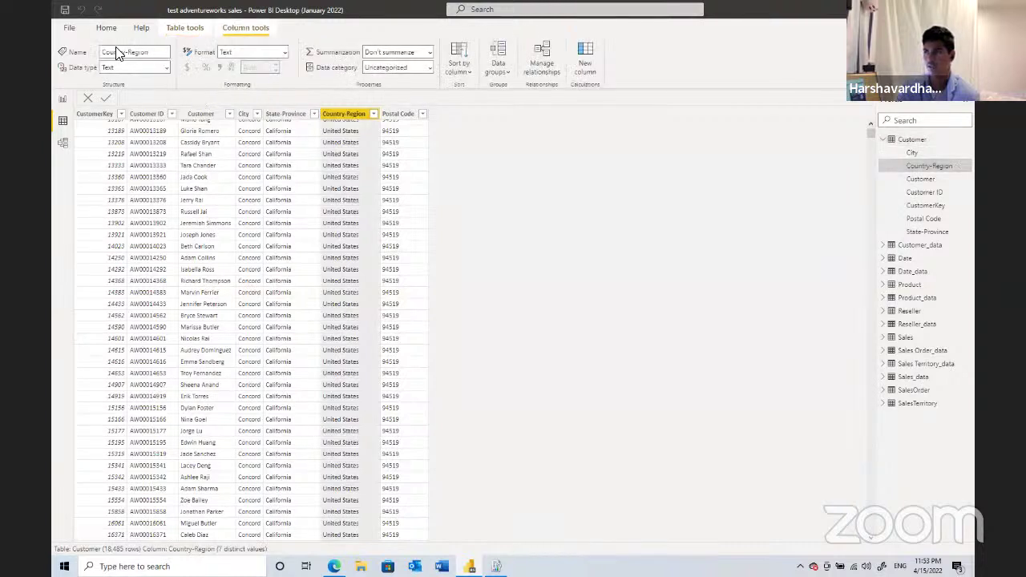
pyautogui.click(105, 29)
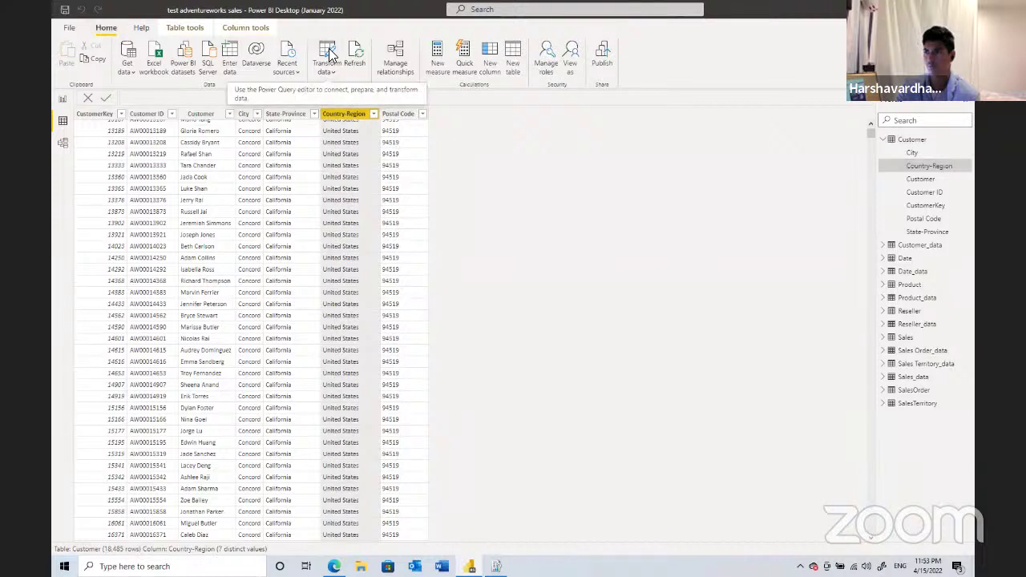
# - Open Power Query Editor and scroll through the Sales_data query's preview rows
pyautogui.click(328, 53)
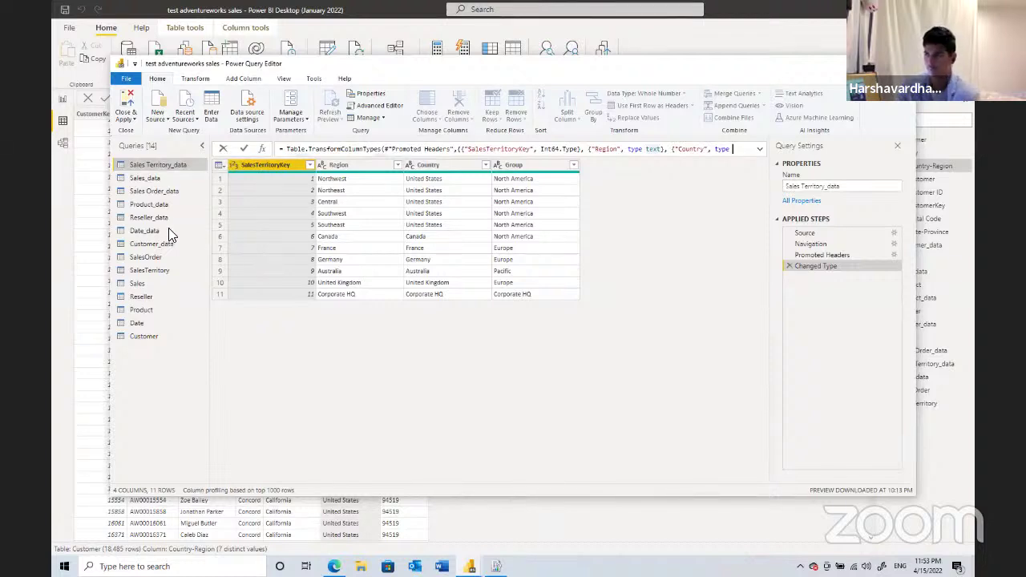
pyautogui.click(178, 178)
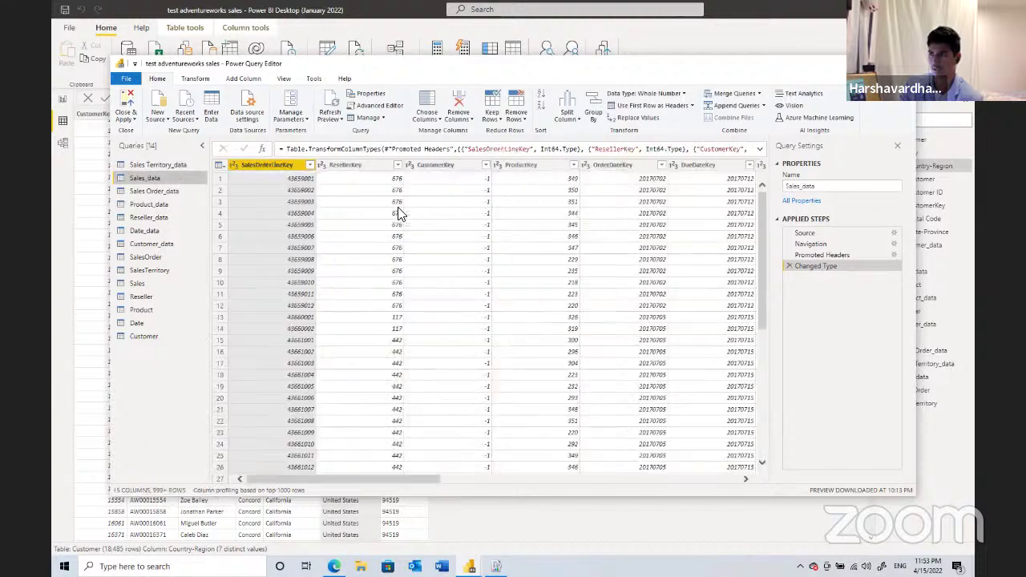
pyautogui.scroll(-5, 399, 216)
pyautogui.scroll(-3, 399, 218)
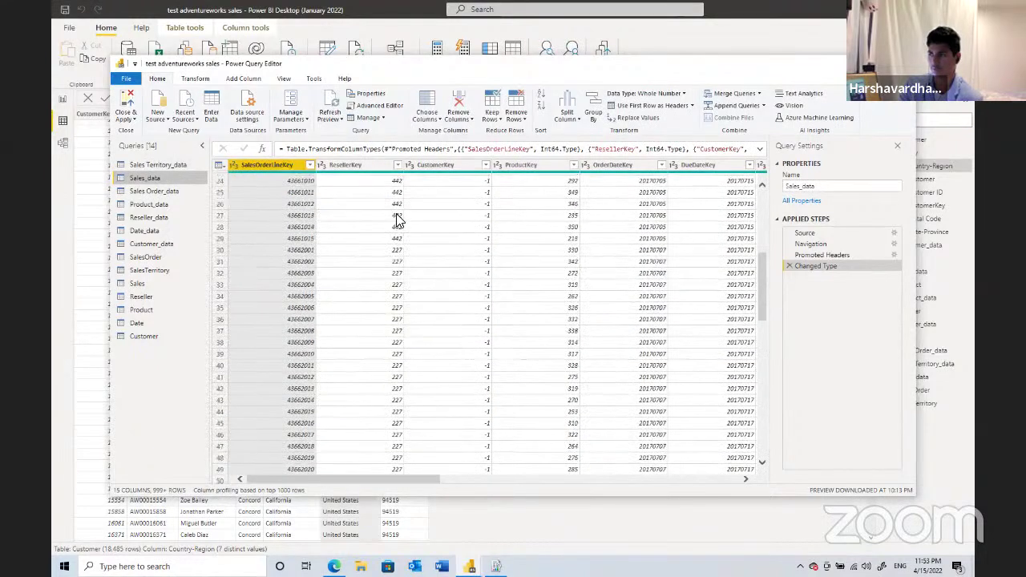
pyautogui.scroll(8, 344, 208)
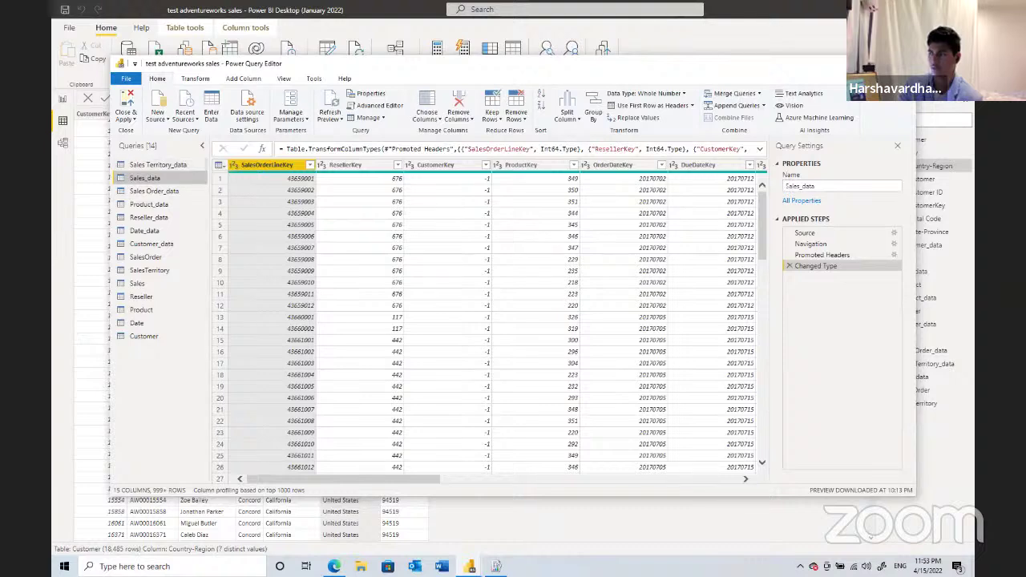
# - Return to Report view on Page 2 after browsing the File menu's Open, Save as and Publish options
pyautogui.hotkey('alt', 'Tab')
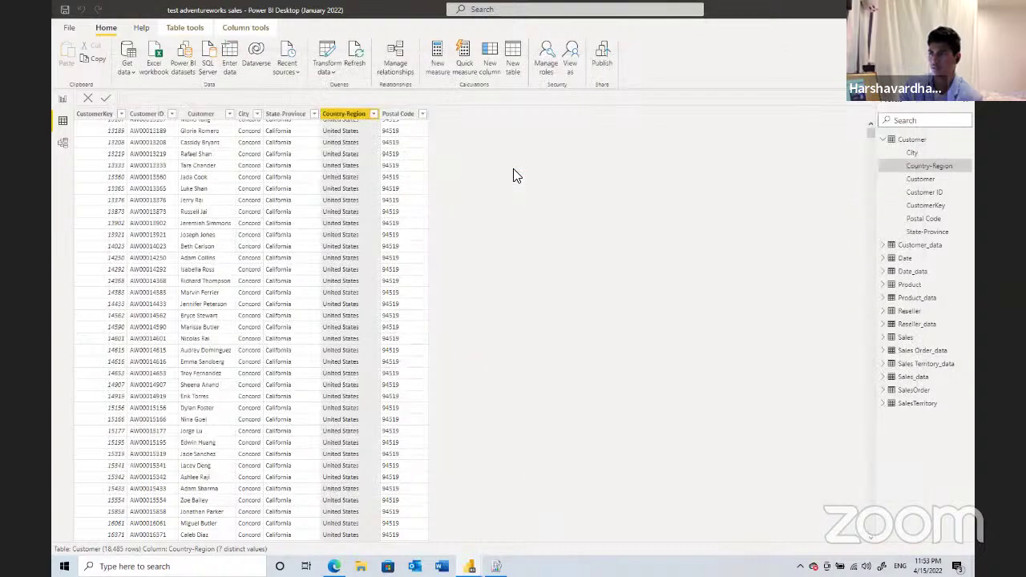
pyautogui.click(62, 98)
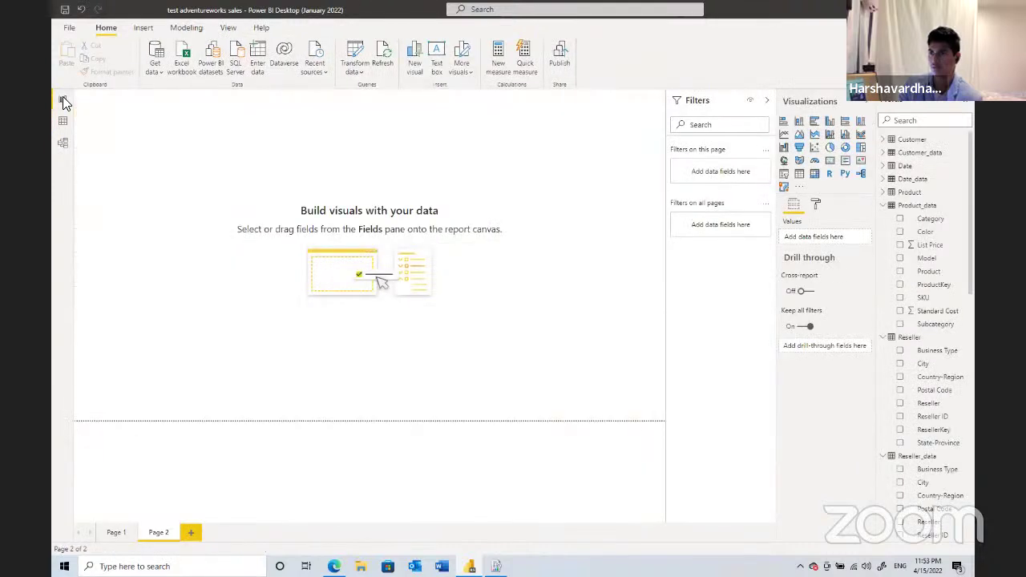
pyautogui.click(68, 28)
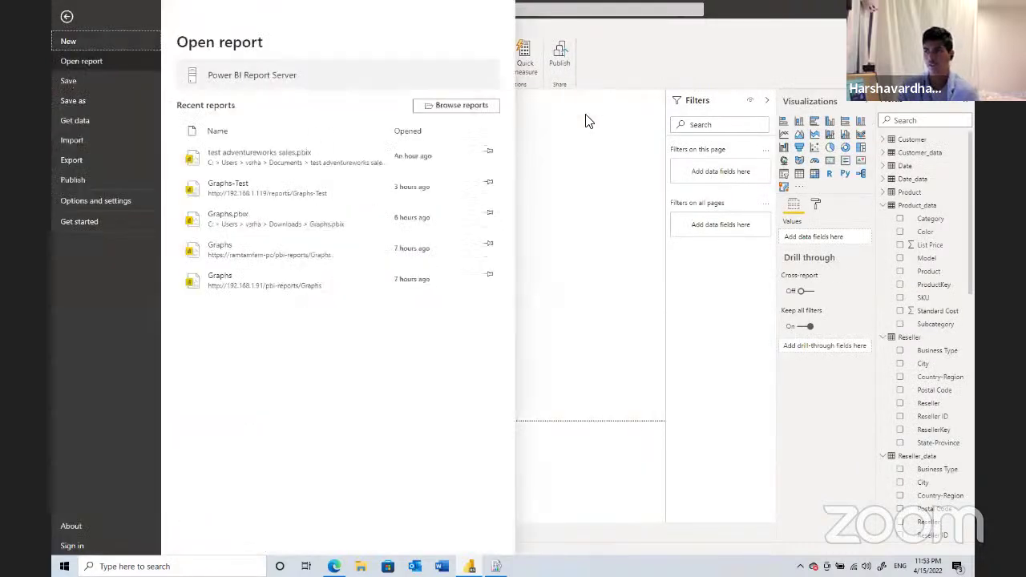
pyautogui.click(540, 110)
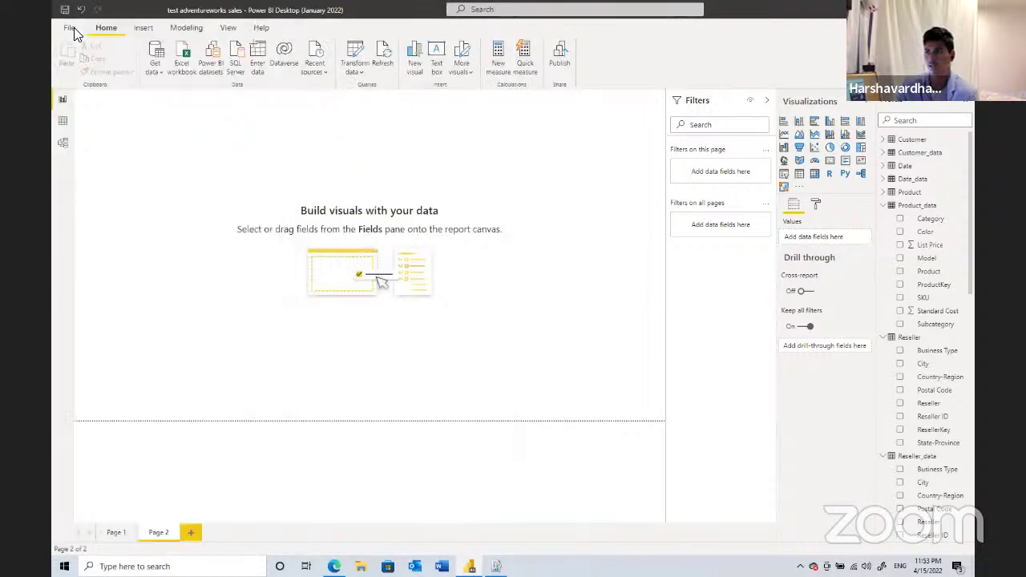
pyautogui.click(74, 27)
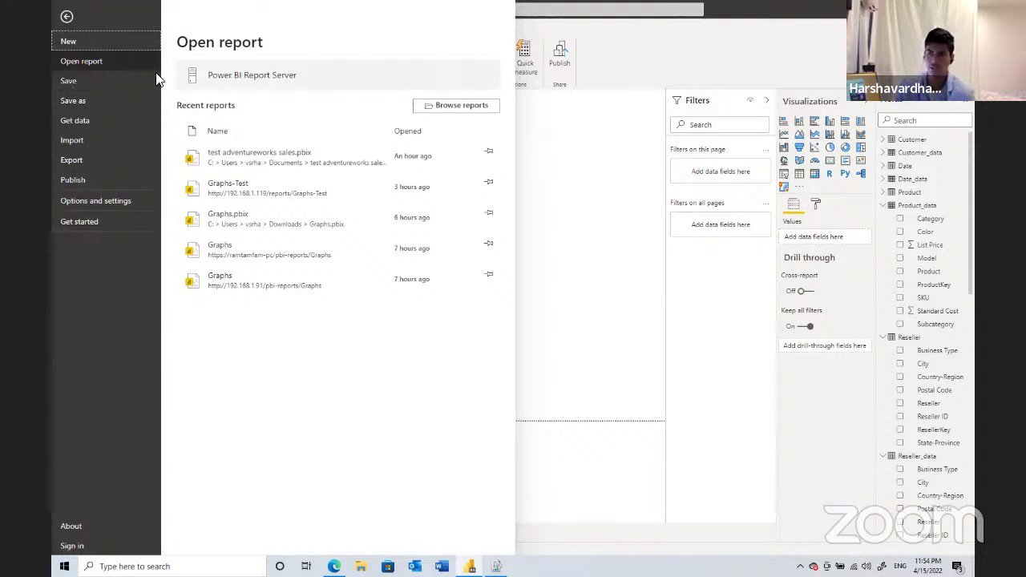
pyautogui.click(117, 97)
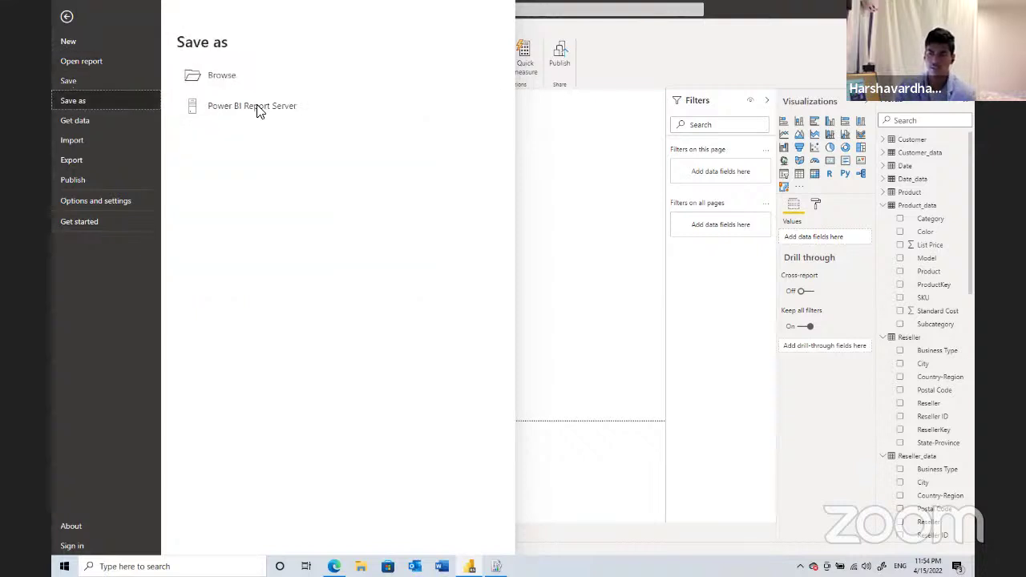
pyautogui.click(139, 178)
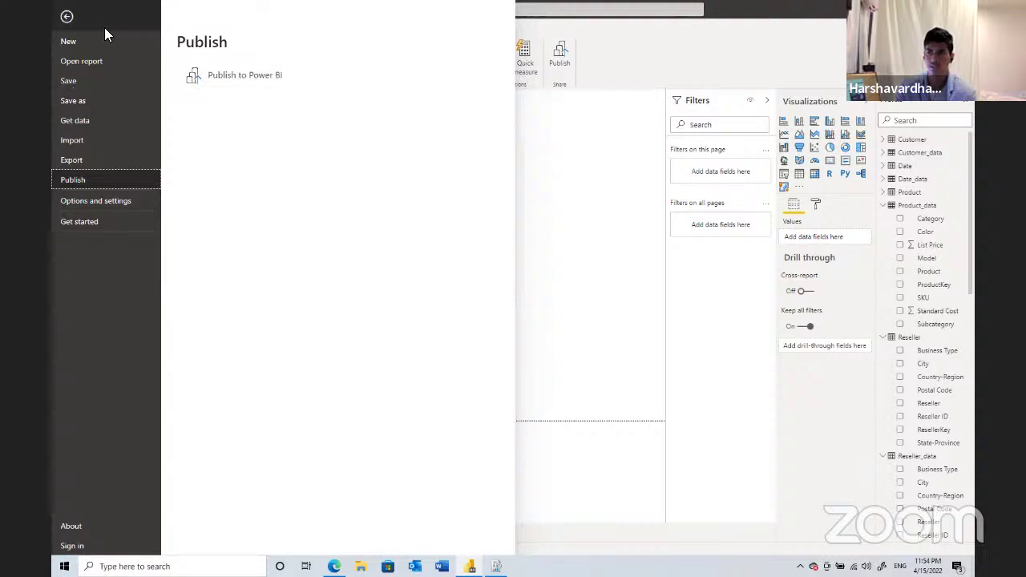
pyautogui.press('Escape')
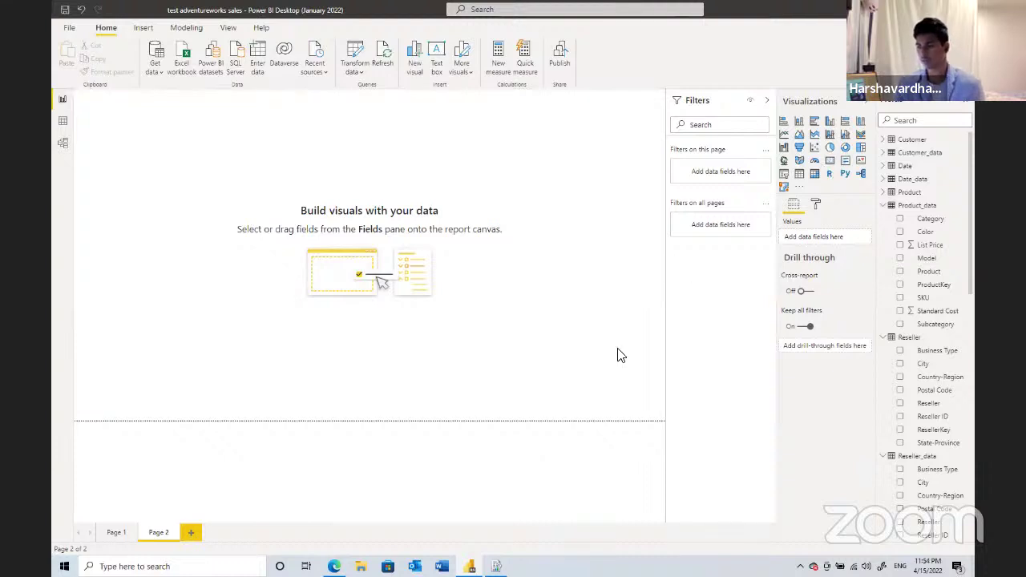
pyautogui.click(121, 533)
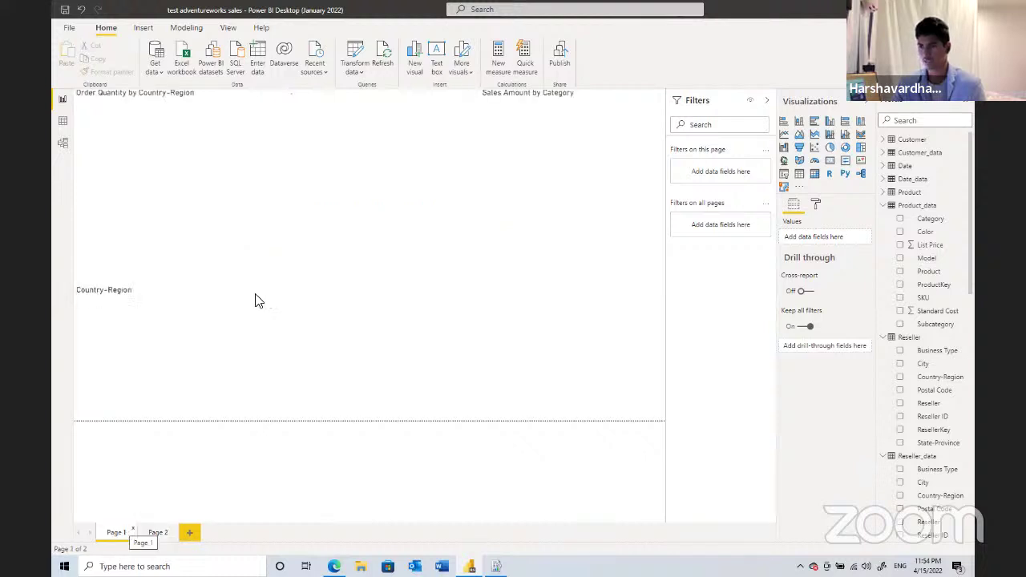
pyautogui.click(160, 532)
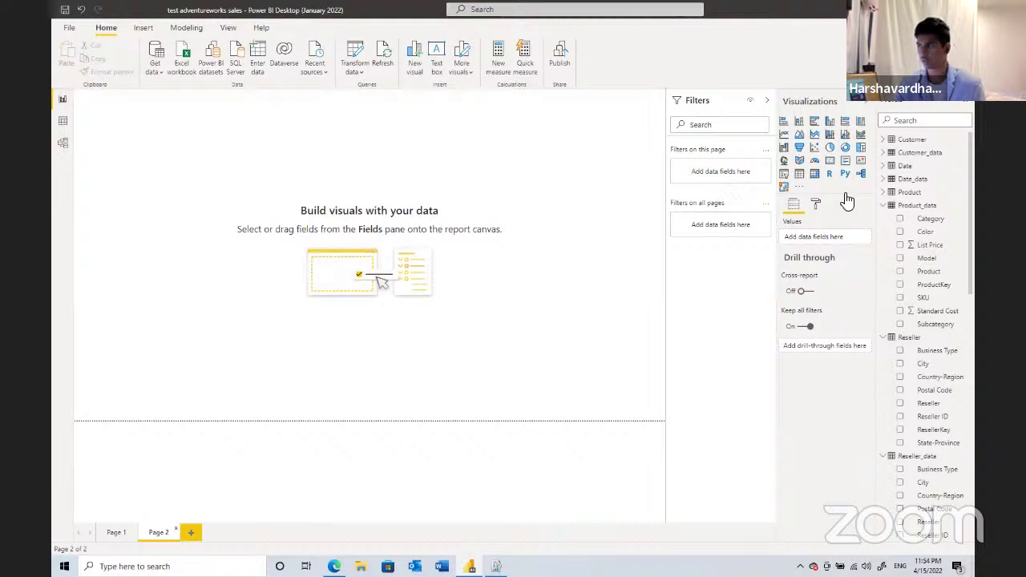
pyautogui.click(798, 186)
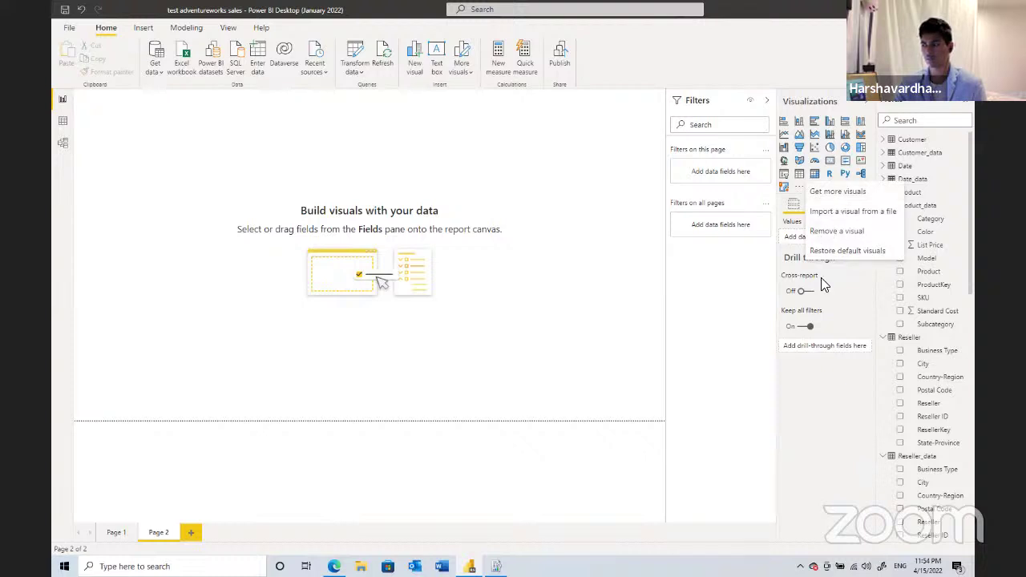
pyautogui.click(826, 189)
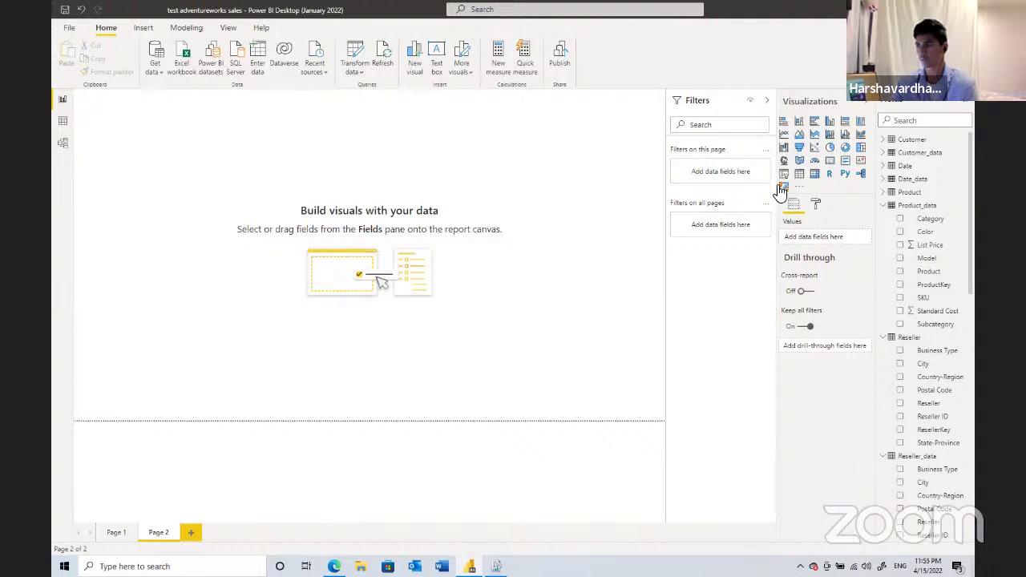
# - Insert an ArcGIS map, enlarge it at the lower right, and plot Reseller Country-Region as its Location
pyautogui.click(782, 188)
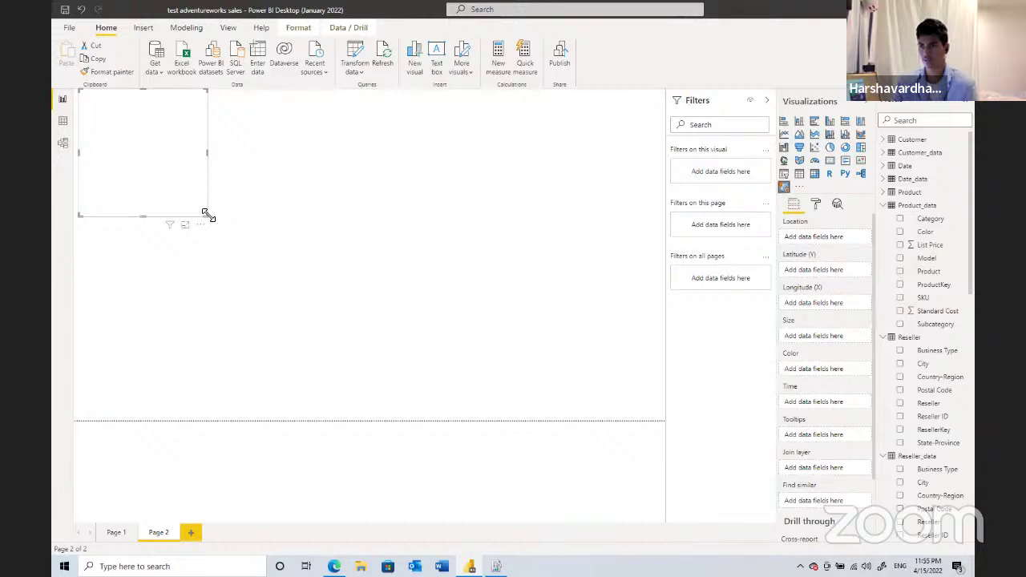
pyautogui.moveTo(206, 215); pyautogui.dragTo(227, 241)
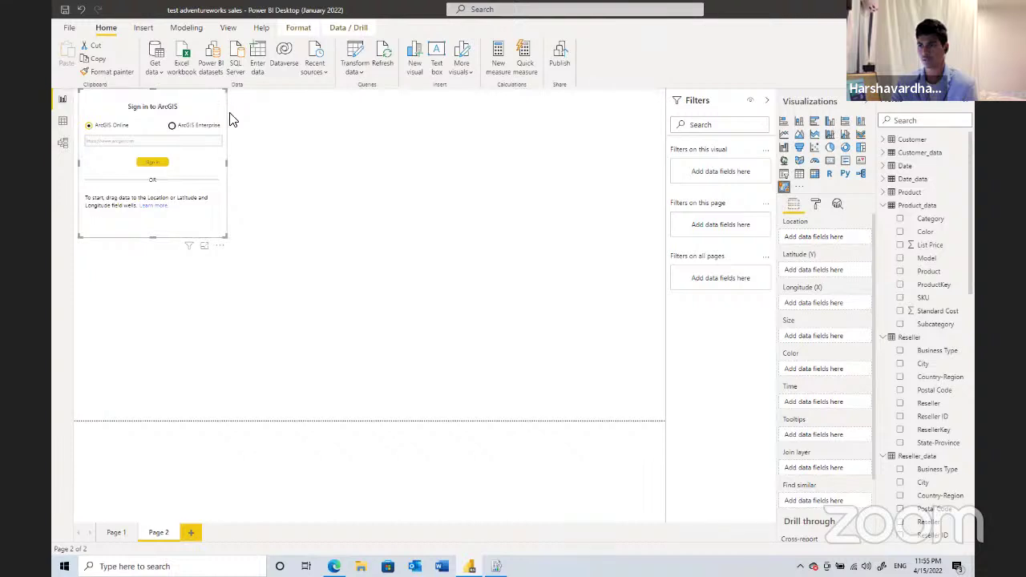
pyautogui.click(211, 290)
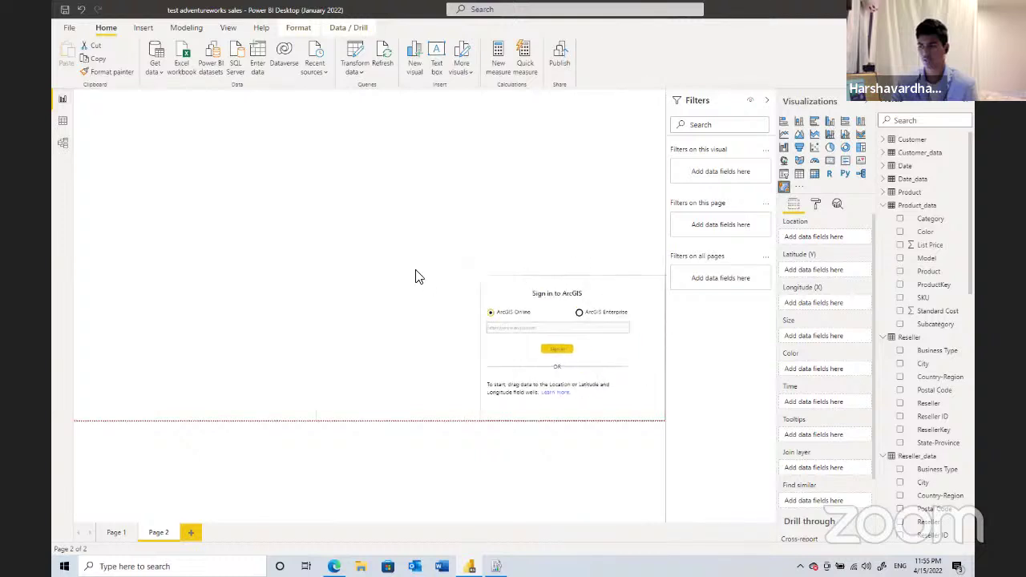
pyautogui.moveTo(400, 268); pyautogui.dragTo(401, 268)
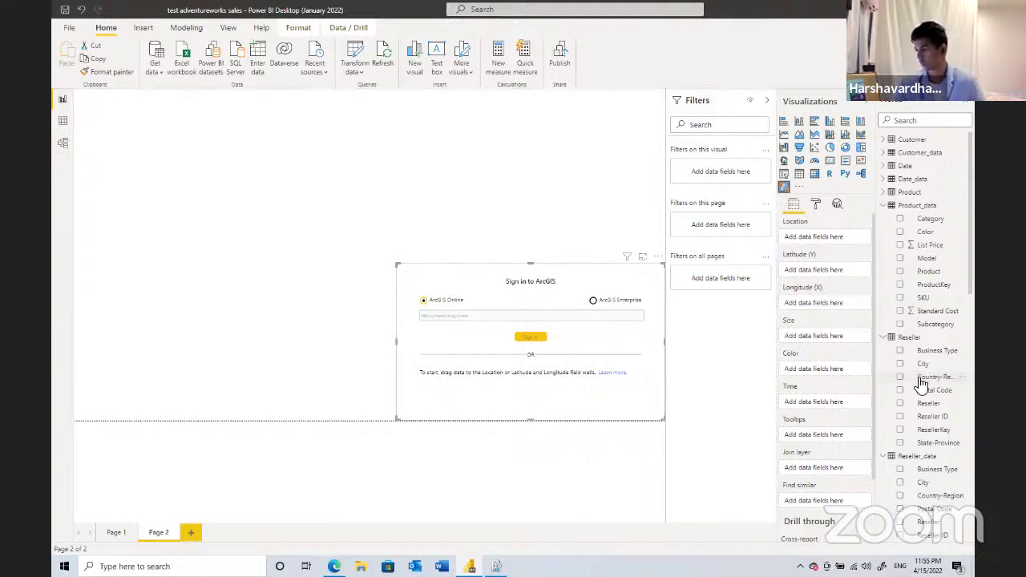
pyautogui.moveTo(921, 377); pyautogui.dragTo(836, 244)
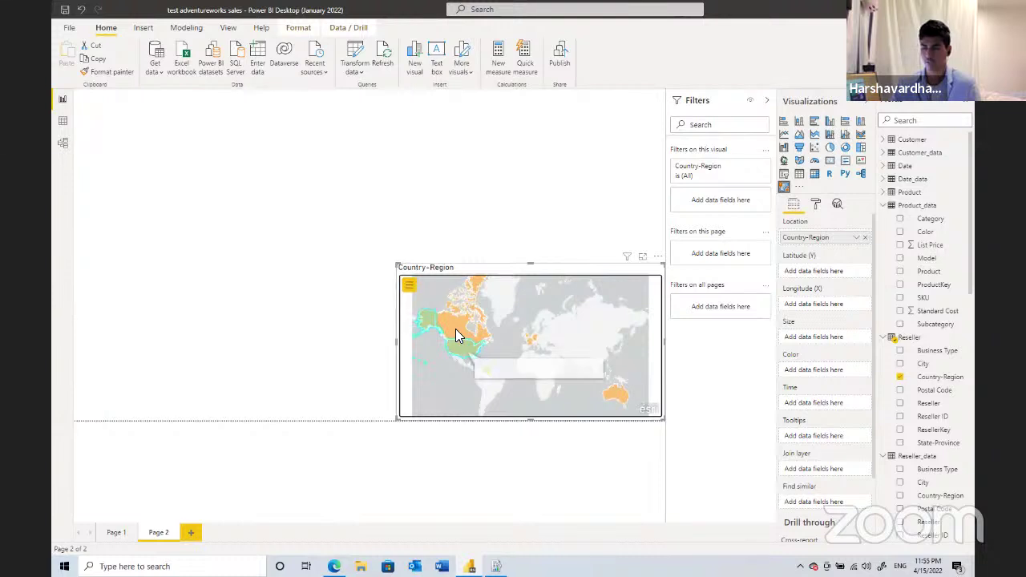
pyautogui.moveTo(456, 331)
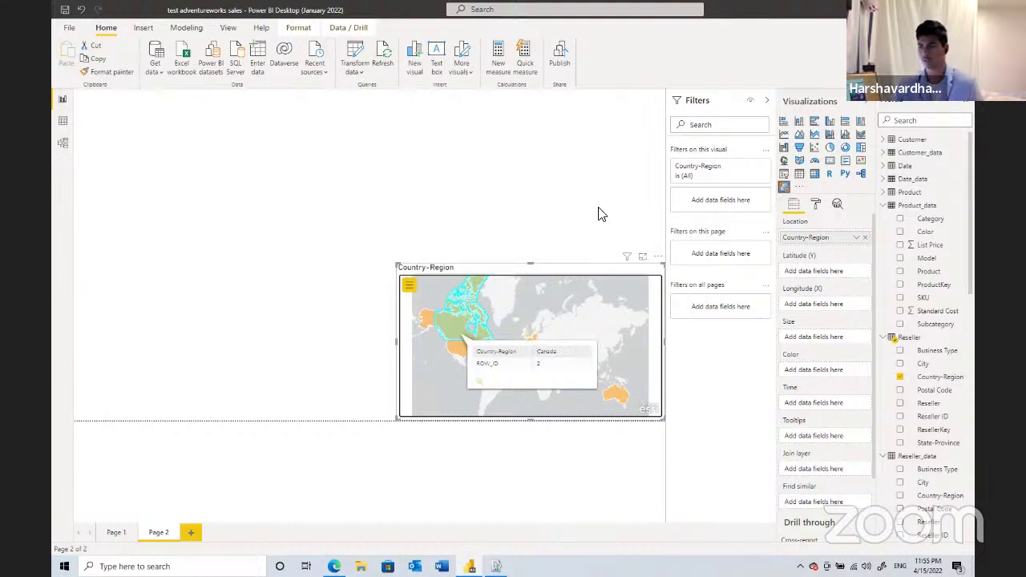
pyautogui.press('Escape')
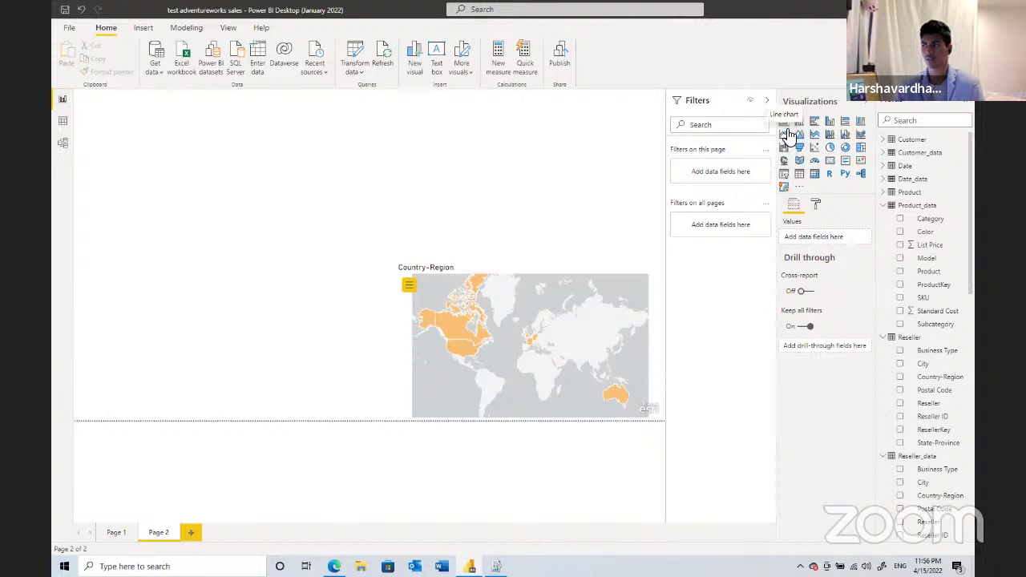
# - Add a pie chart beside the map showing Count of Business Type as its values
pyautogui.click(830, 147)
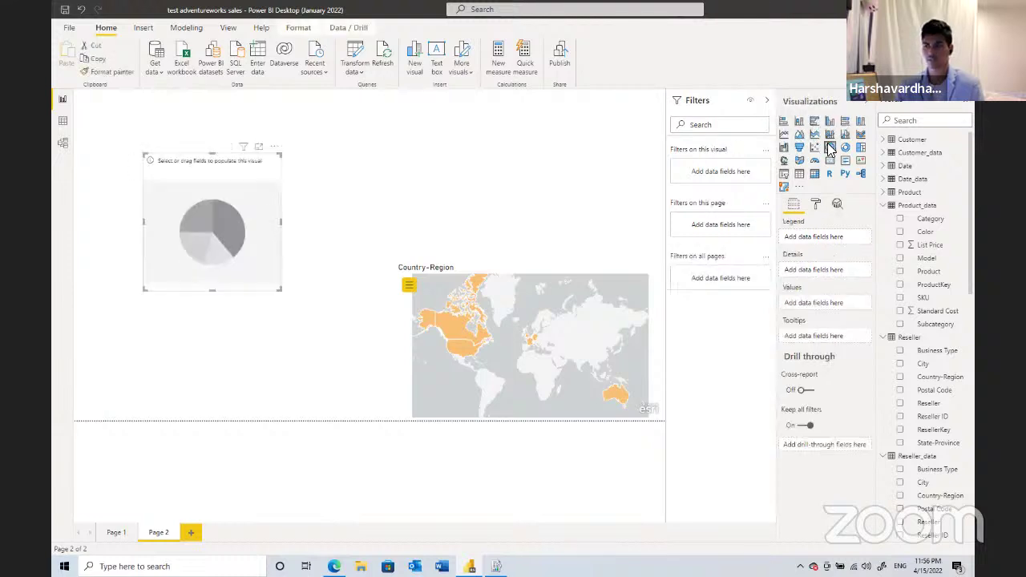
pyautogui.moveTo(188, 218); pyautogui.dragTo(279, 334)
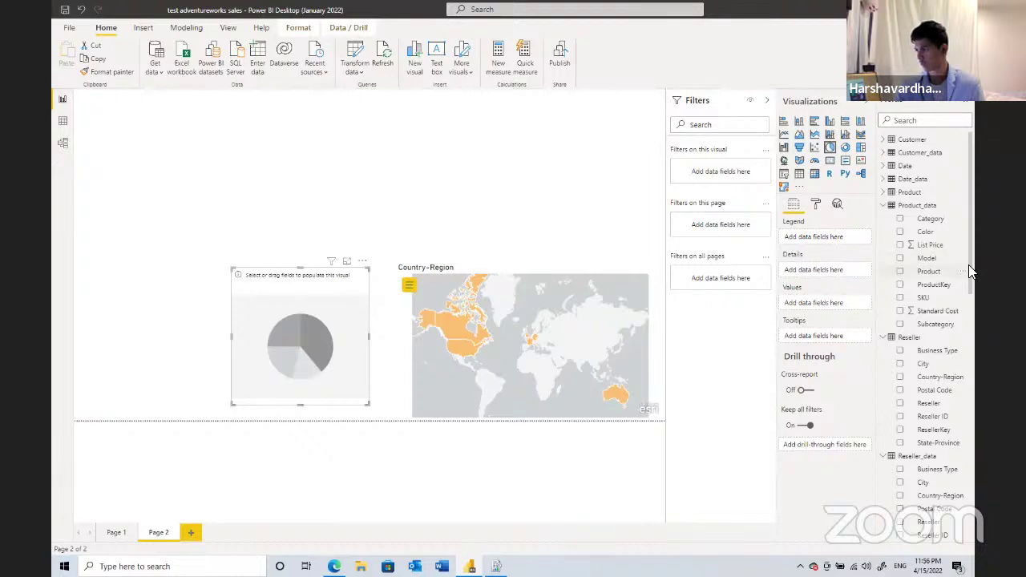
pyautogui.scroll(-1, 960, 321)
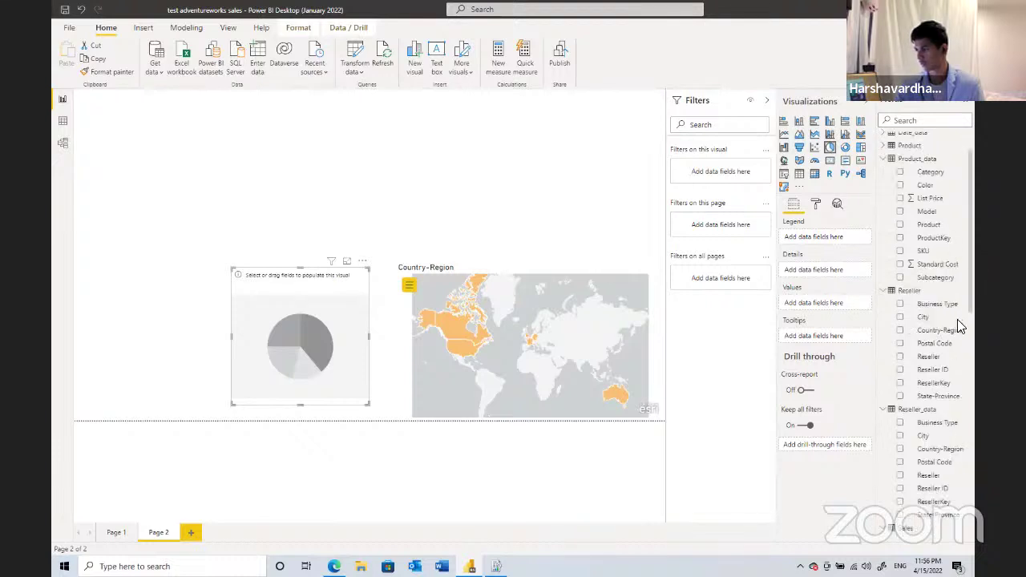
pyautogui.scroll(-2, 961, 324)
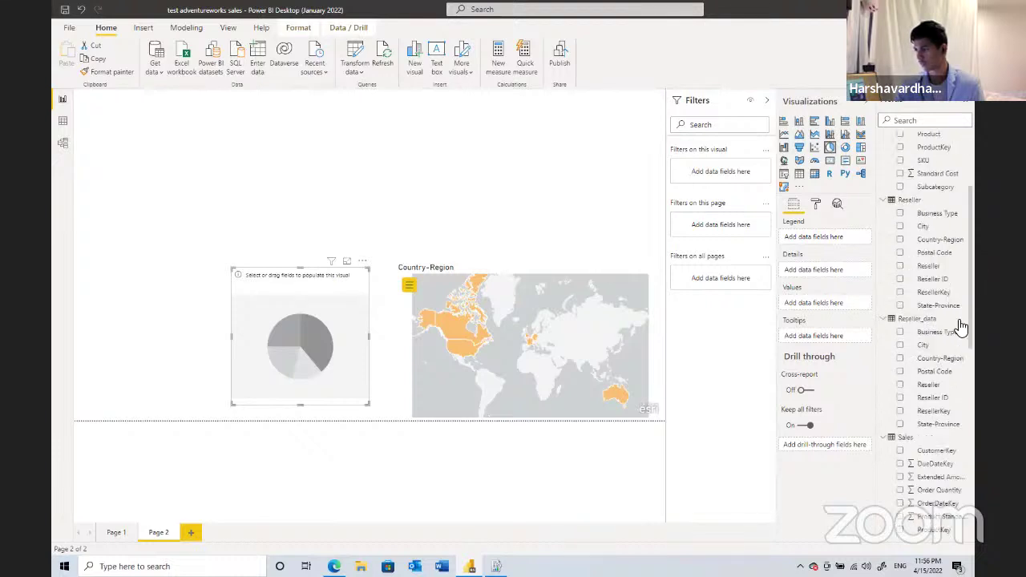
pyautogui.click(899, 215)
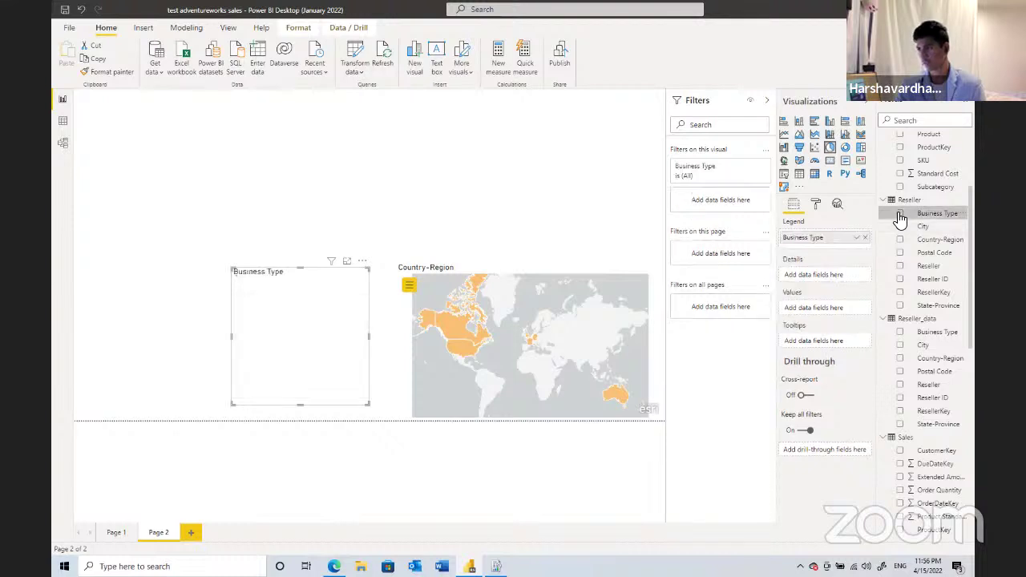
pyautogui.moveTo(805, 238); pyautogui.dragTo(813, 311)
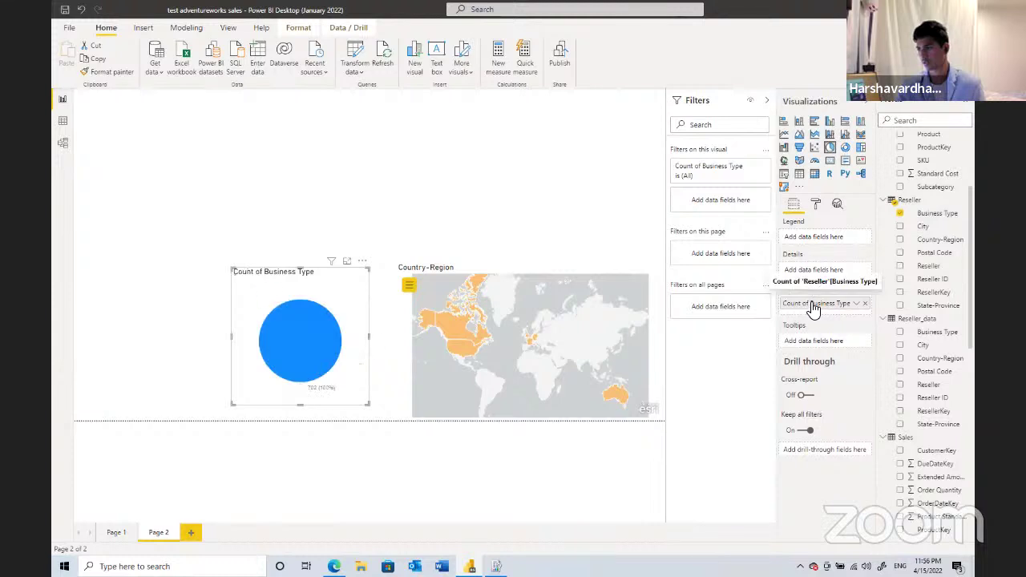
# - Split the pie into one slice per reseller Business Type
pyautogui.doubleClick(817, 304)
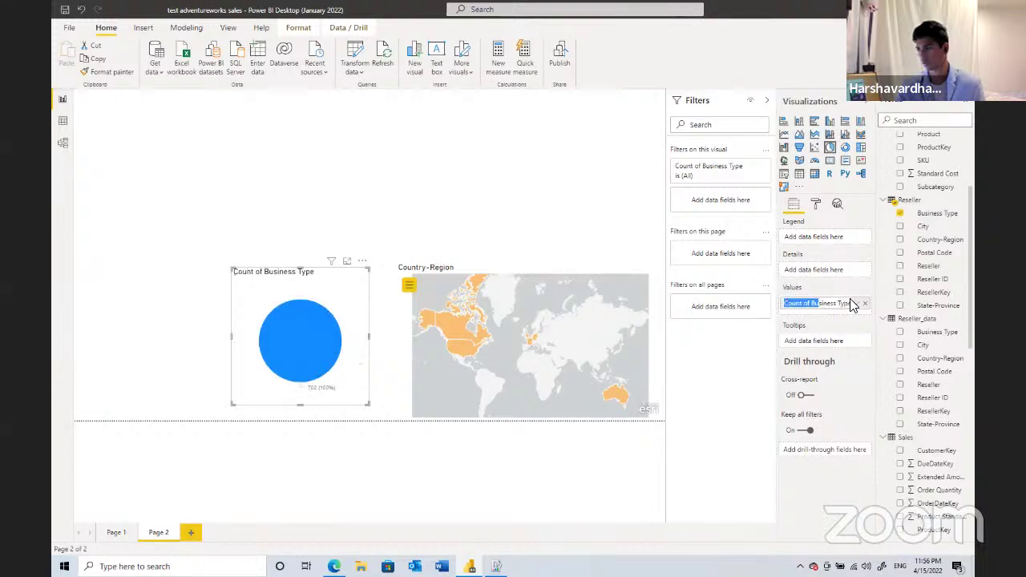
pyautogui.press('Escape')
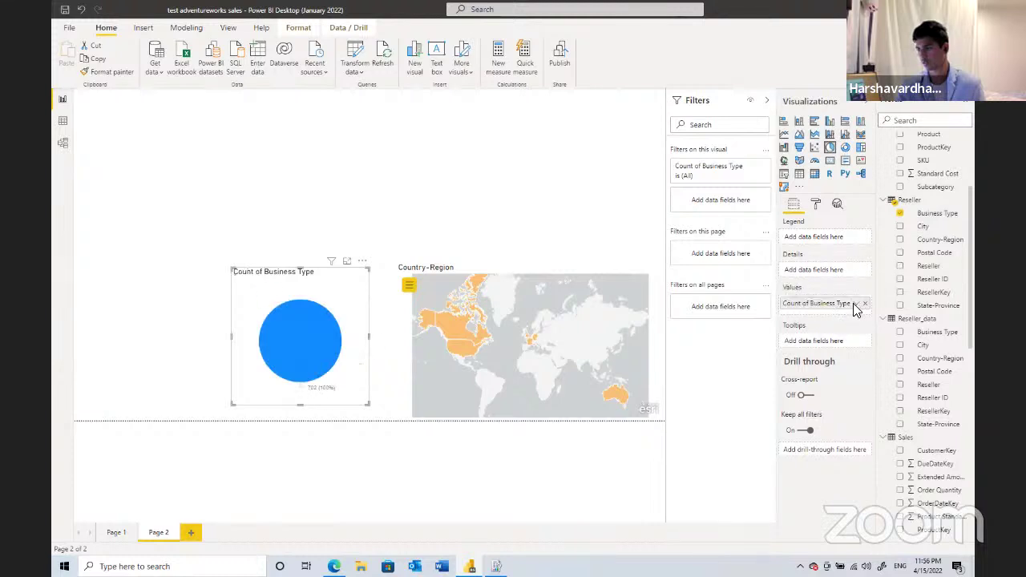
pyautogui.click(855, 304)
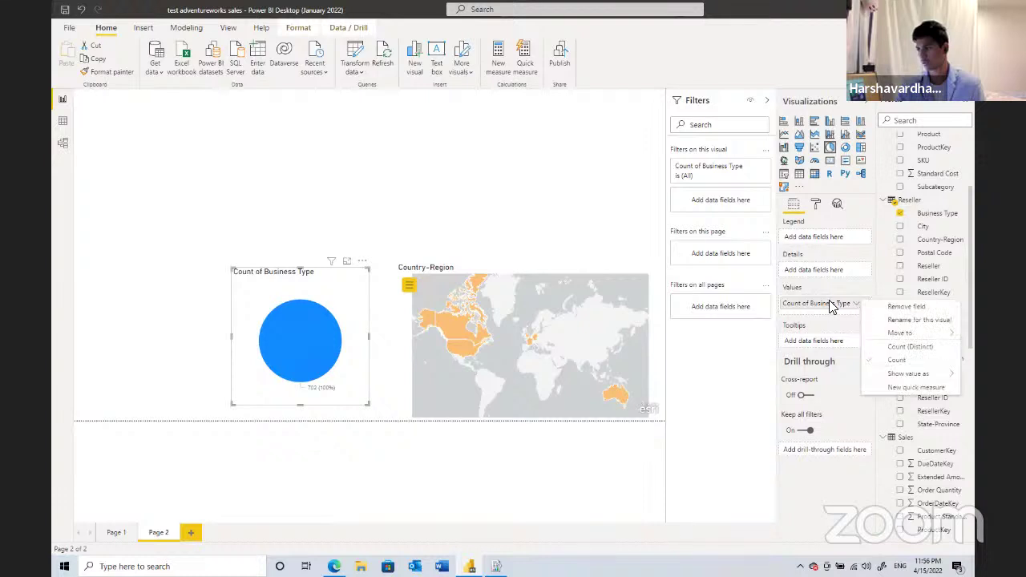
pyautogui.click(835, 302)
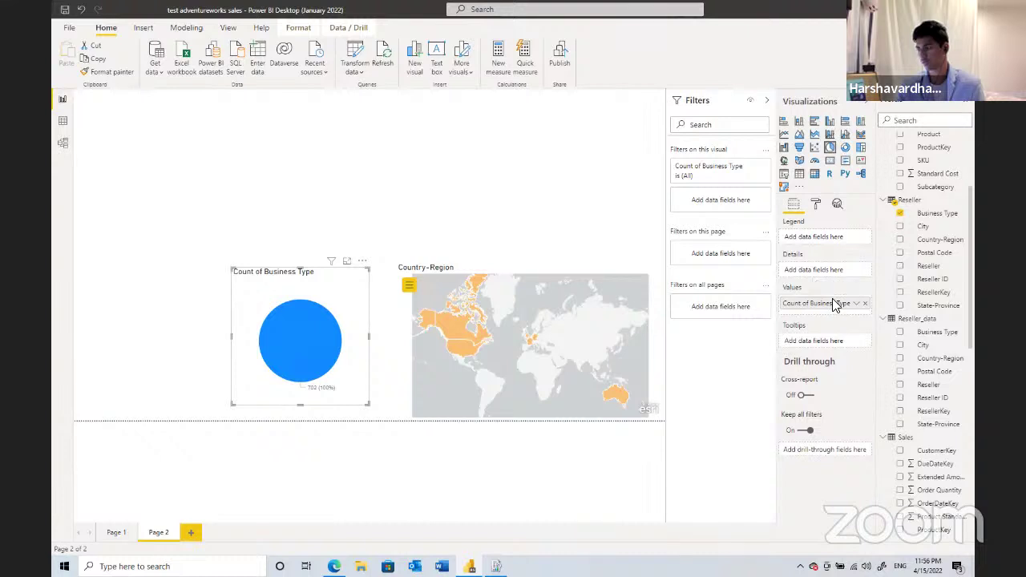
pyautogui.moveTo(845, 271)
pyautogui.mouseDown()
pyautogui.moveTo(879, 219)
pyautogui.moveTo(961, 224)
pyautogui.moveTo(874, 261)
pyautogui.moveTo(842, 308)
pyautogui.moveTo(933, 213)
pyautogui.moveTo(821, 242)
pyautogui.mouseUp()
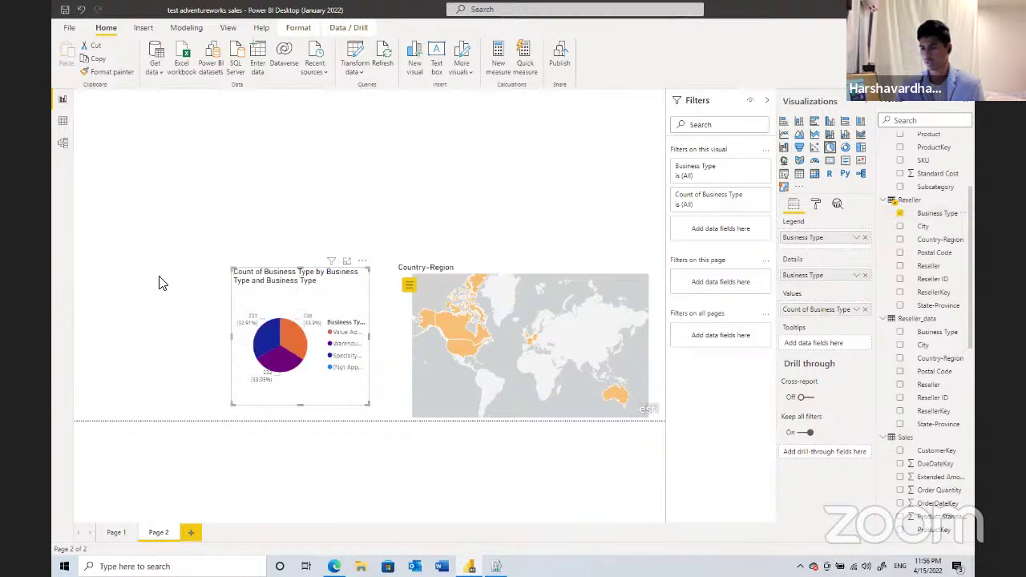
pyautogui.press('Escape')
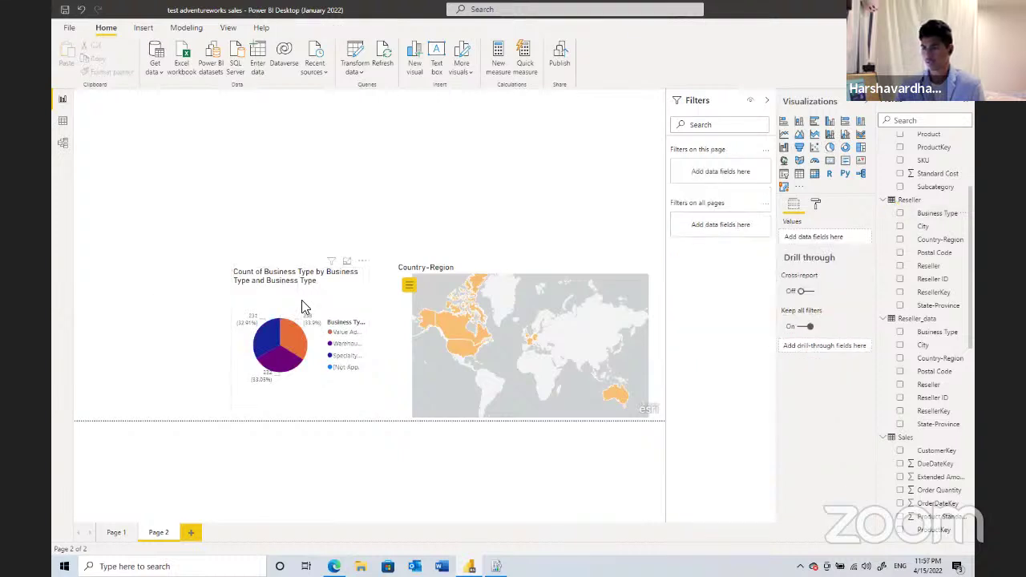
pyautogui.click(304, 307)
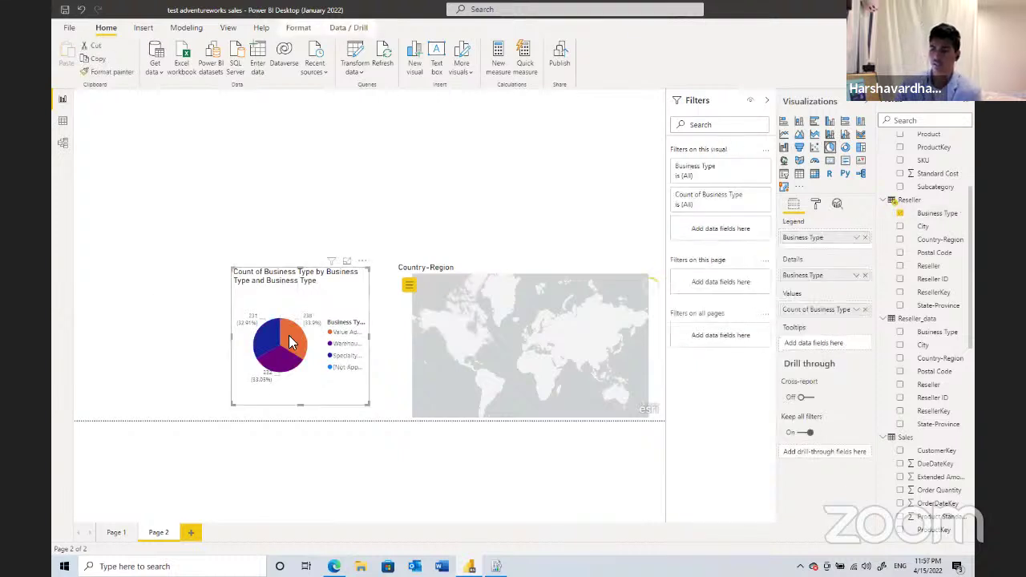
pyautogui.moveTo(290, 342)
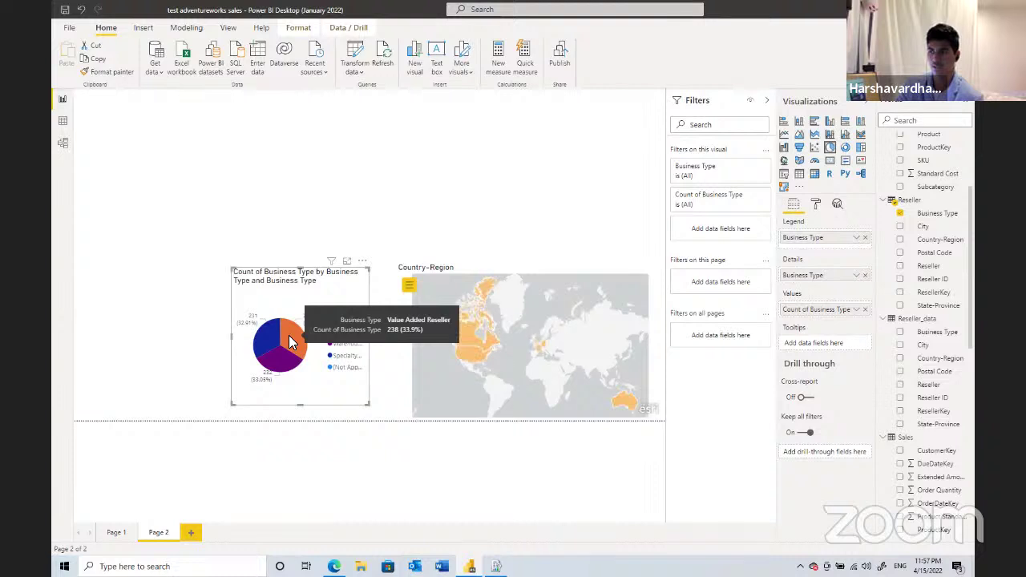
pyautogui.click(289, 337)
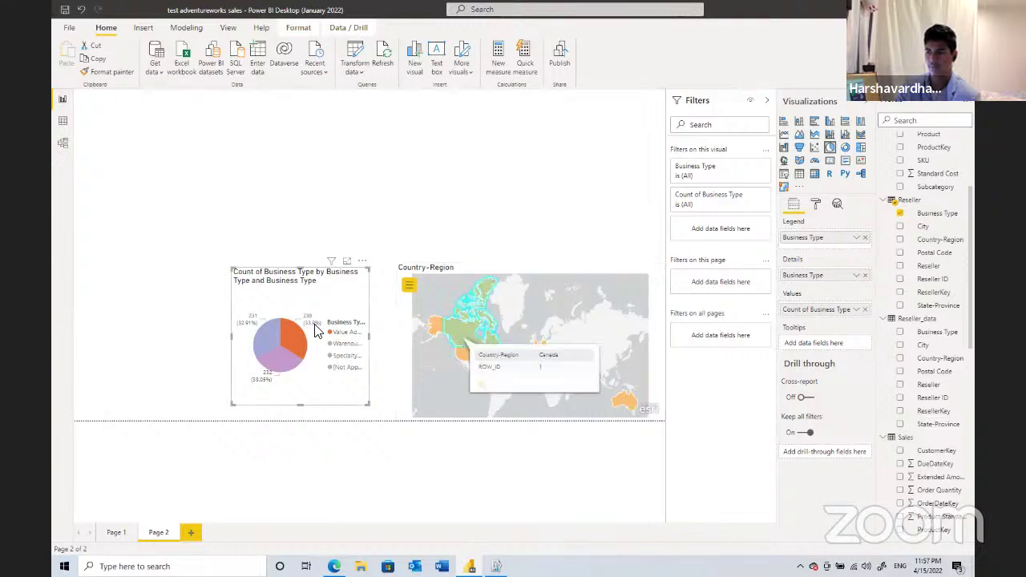
pyautogui.moveTo(287, 333)
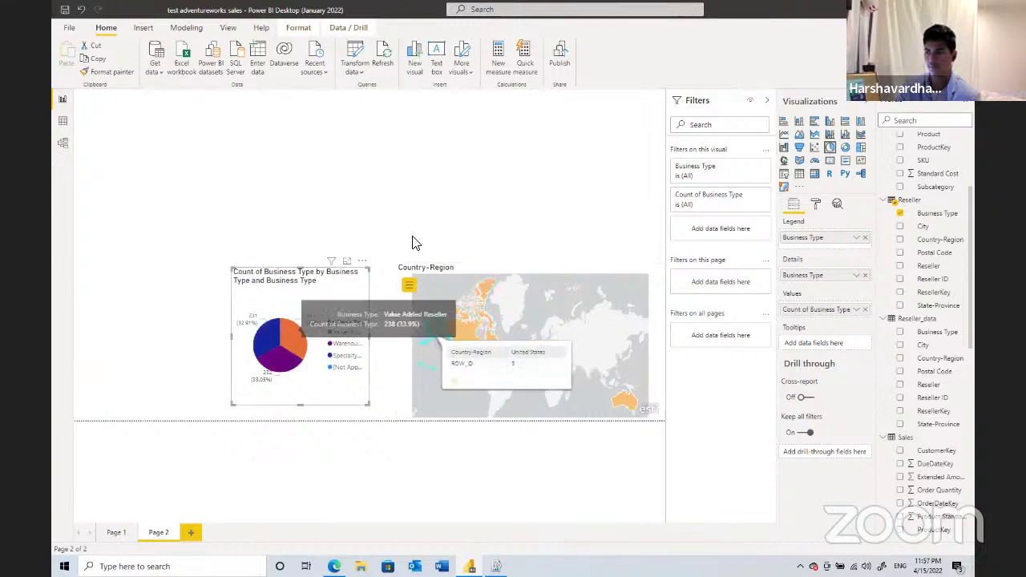
pyautogui.click(627, 222)
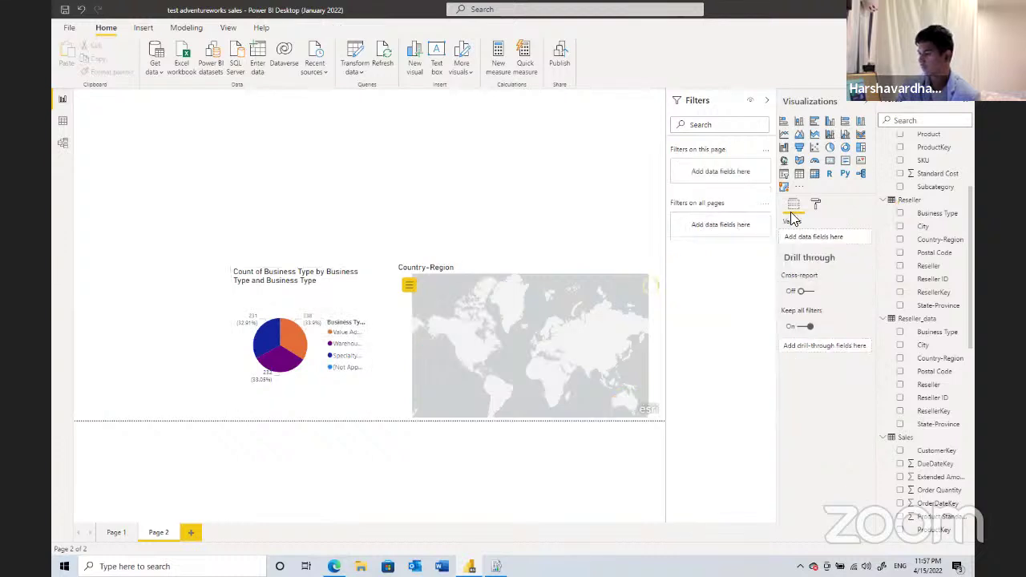
# - Place a card at the top-left of Page 2 showing Product_data Standard Cost total of 173.27K
pyautogui.click(831, 164)
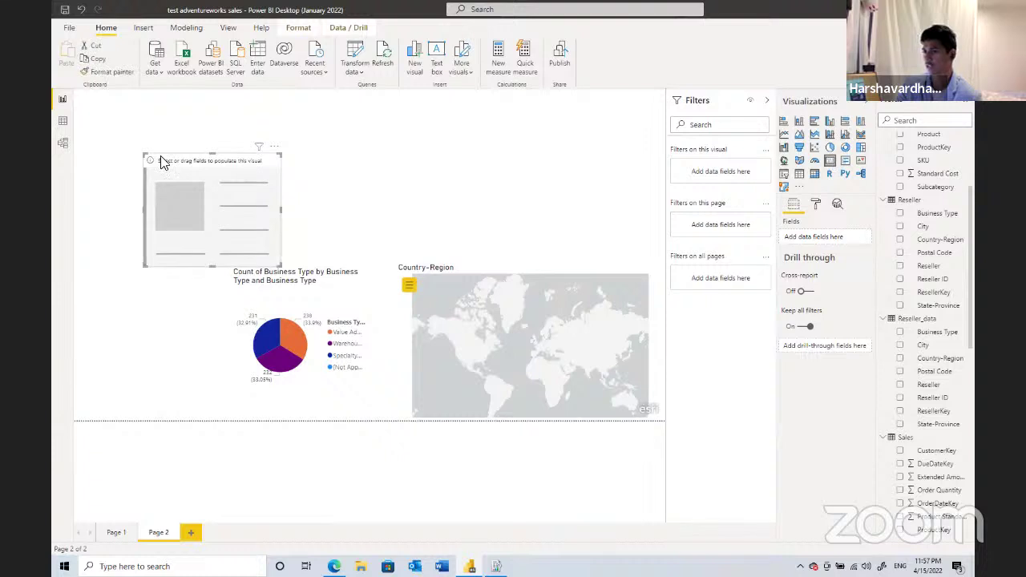
pyautogui.moveTo(152, 154); pyautogui.dragTo(83, 90)
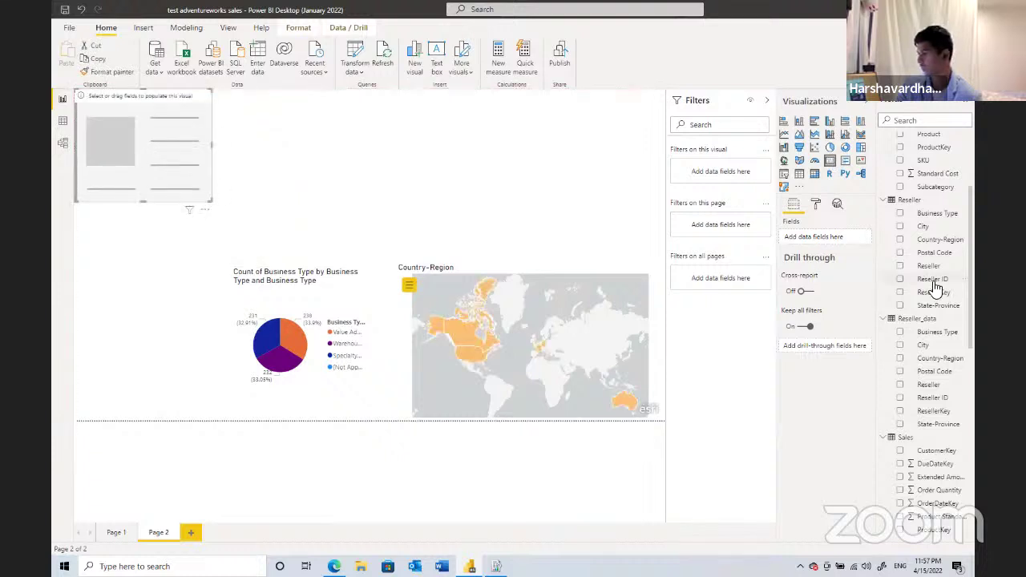
pyautogui.scroll(4, 935, 286)
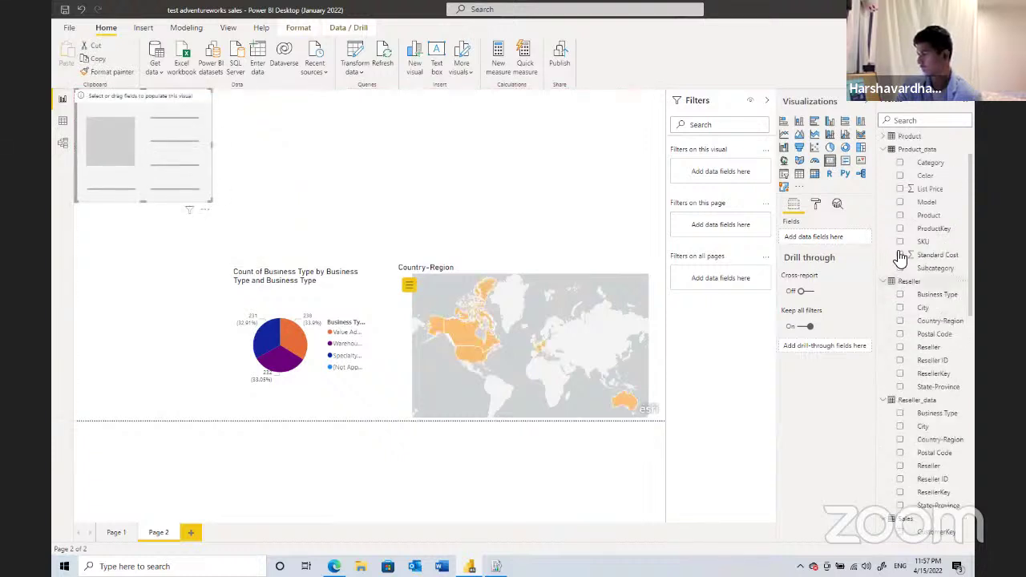
pyautogui.click(900, 255)
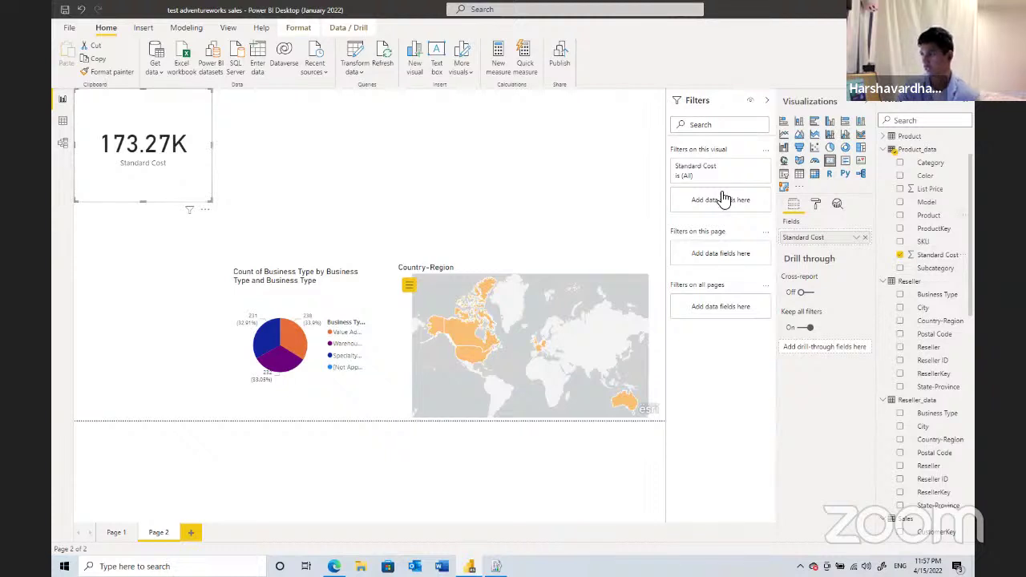
pyautogui.press('Escape')
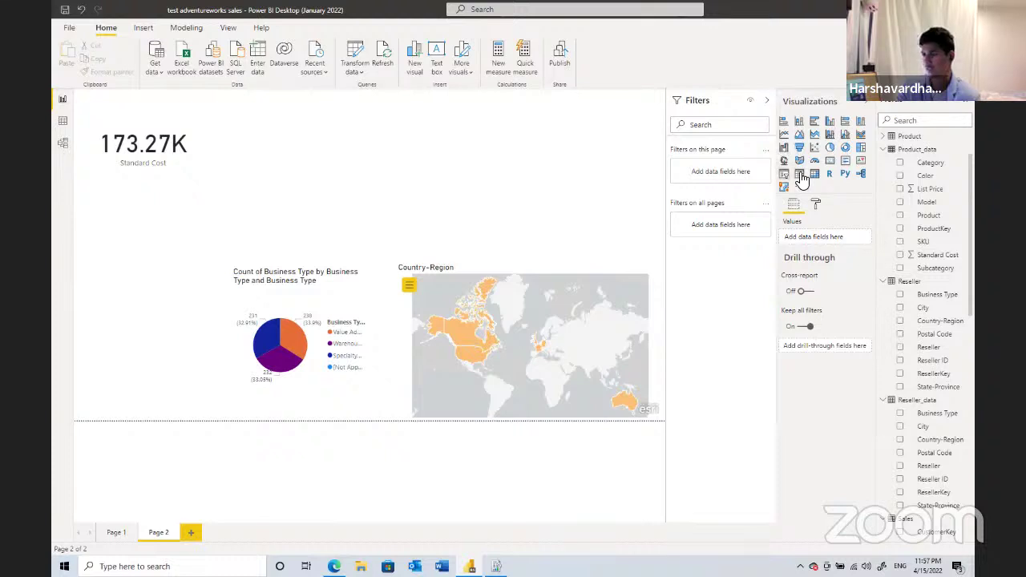
# - Add a Product_data Product slicer, test it with Classic Vest, M, then clear the selection
pyautogui.click(800, 176)
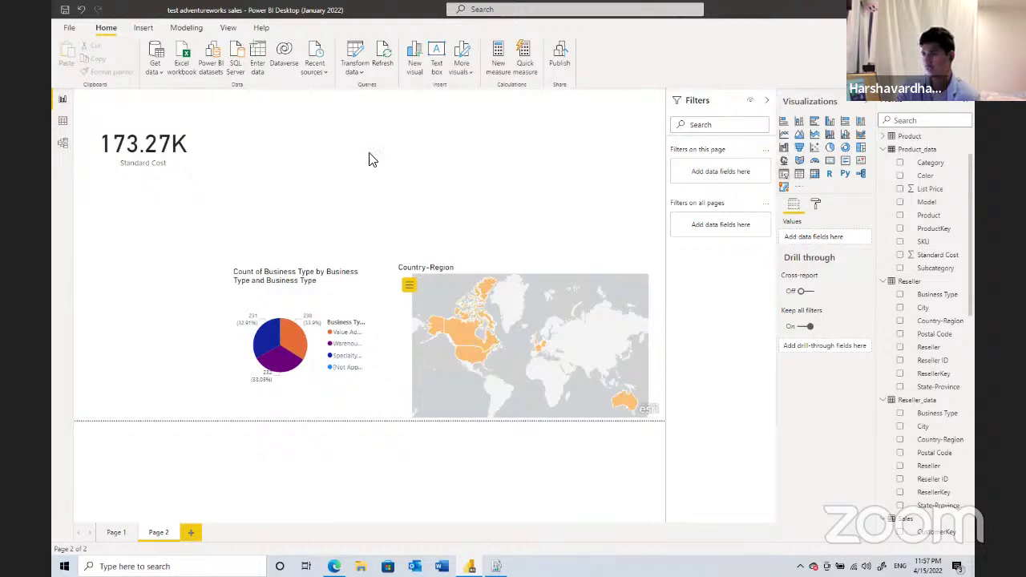
pyautogui.click(900, 216)
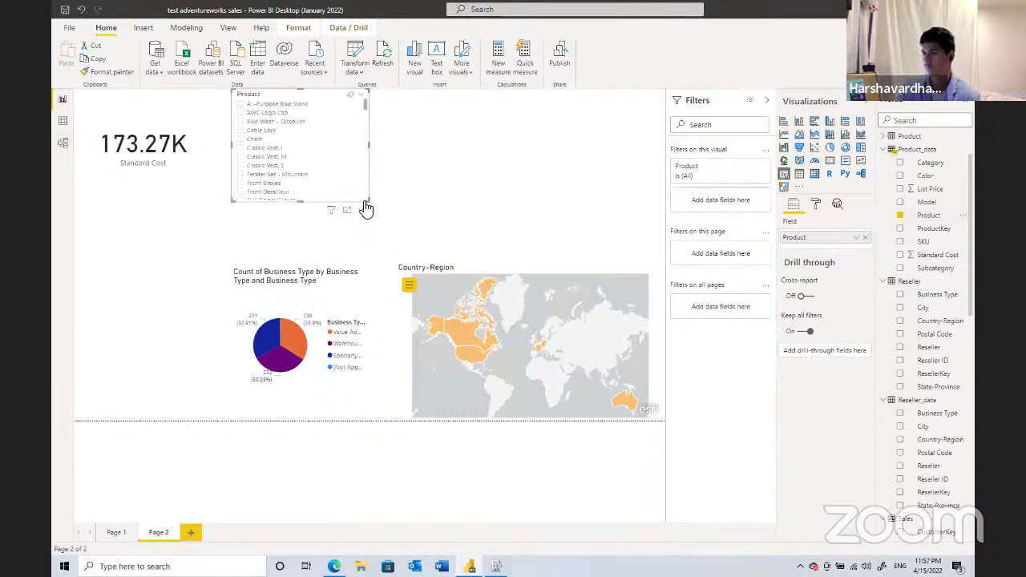
pyautogui.click(252, 157)
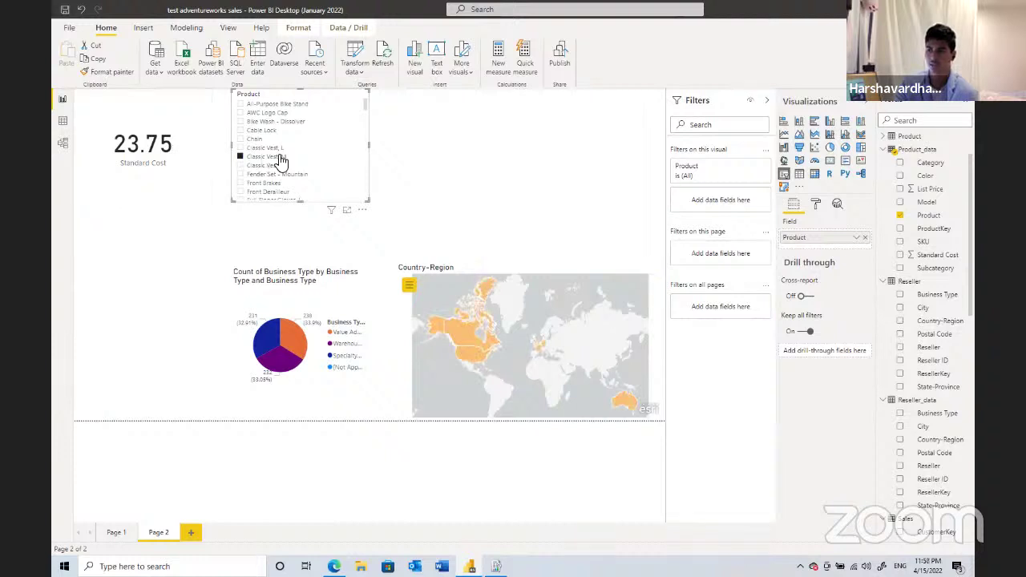
pyautogui.click(899, 216)
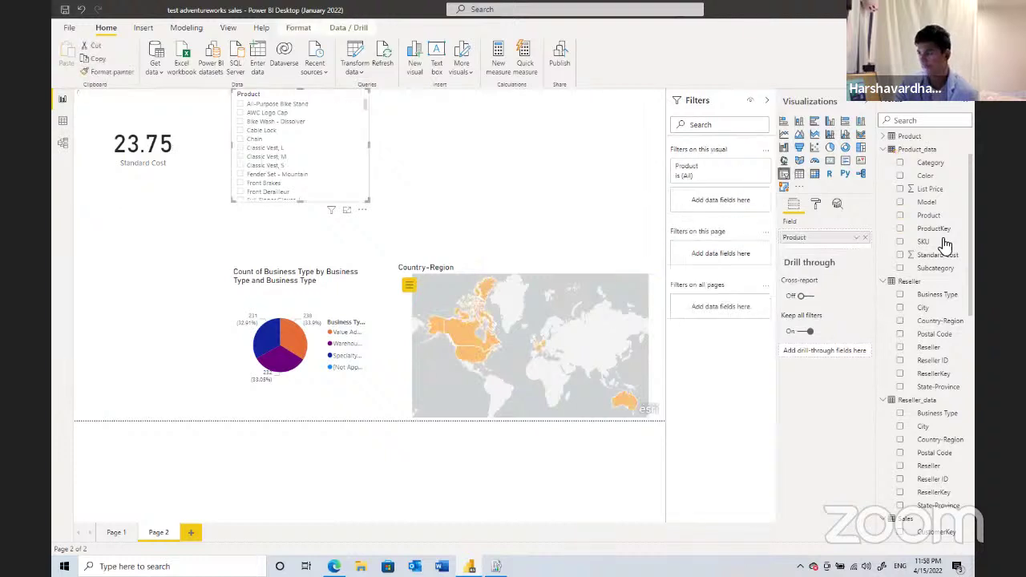
pyautogui.click(899, 215)
pyautogui.scroll(-1, 929, 240)
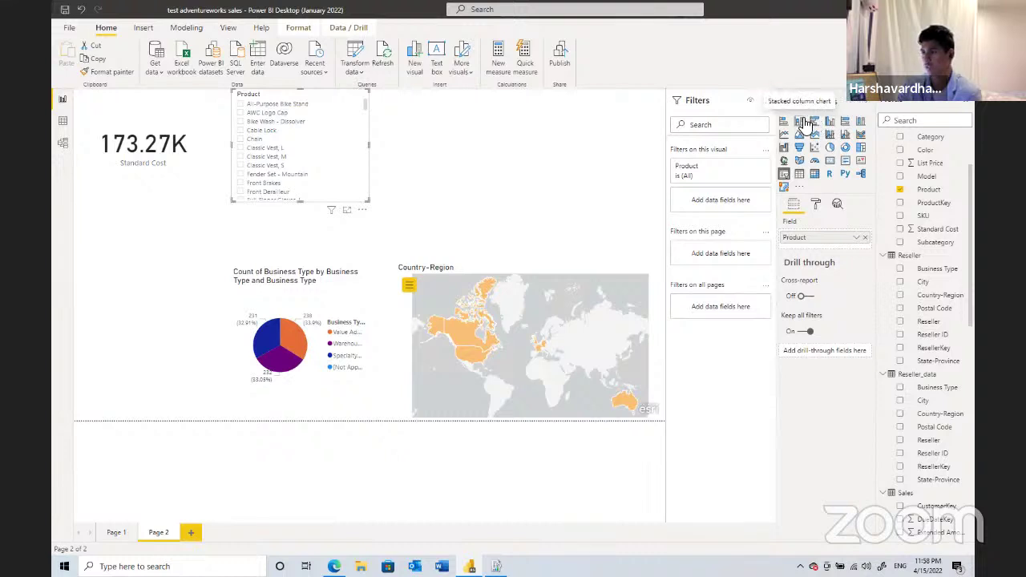
# - Insert a blank stacked column chart and enlarge it across the top-right of Page 2
pyautogui.click(806, 123)
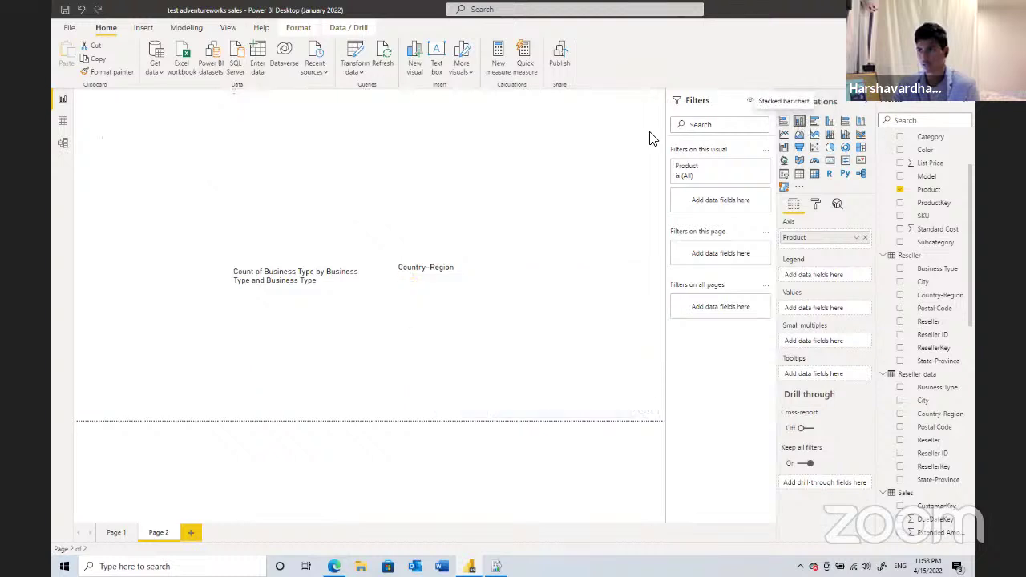
pyautogui.click(458, 193)
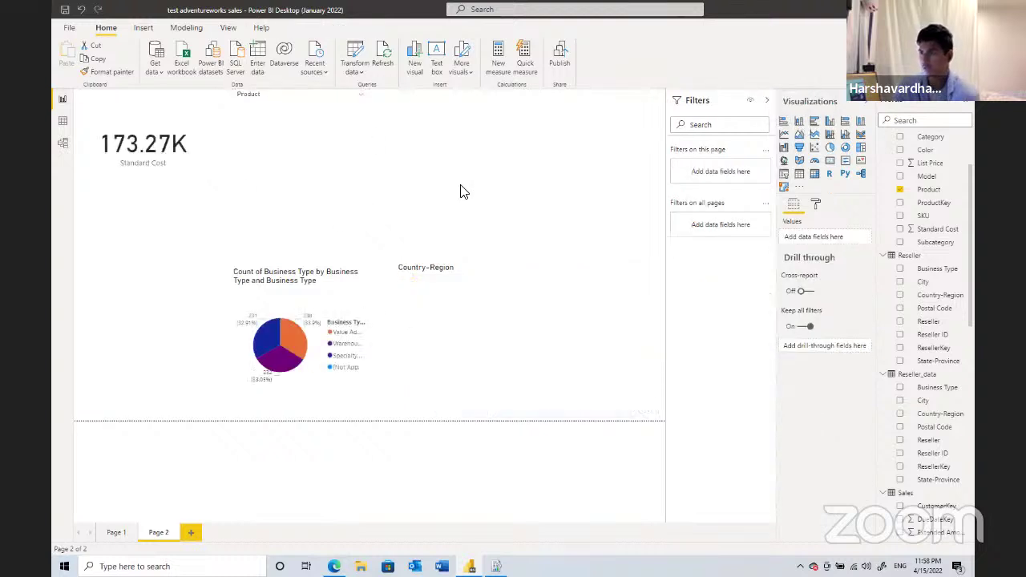
pyautogui.click(799, 123)
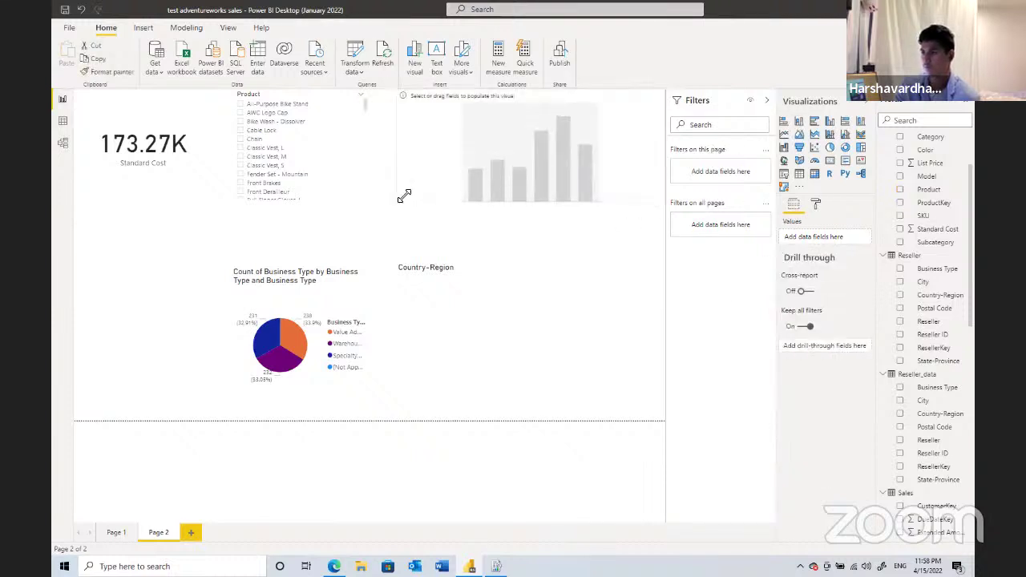
pyautogui.moveTo(440, 240); pyautogui.dragTo(440, 239)
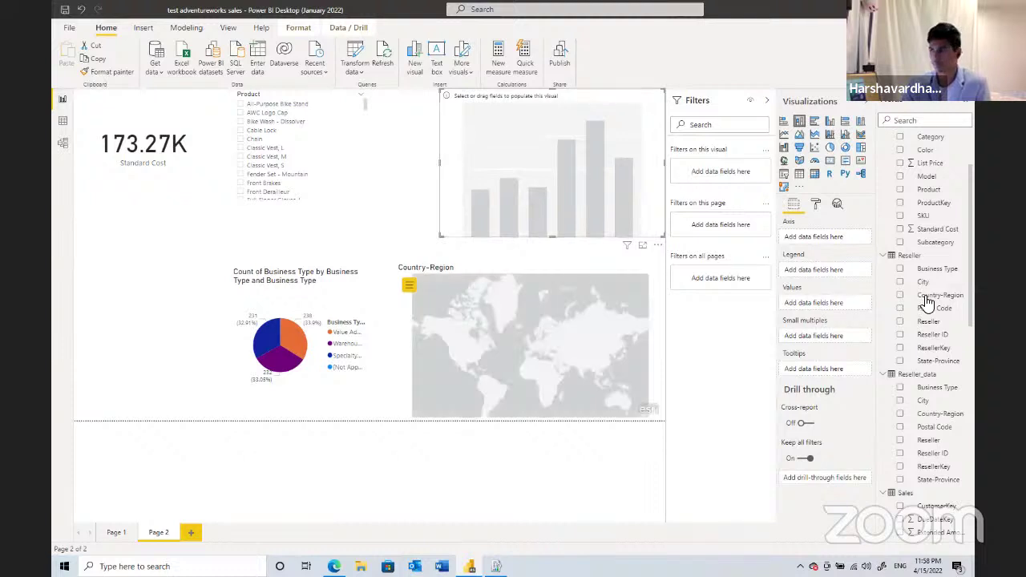
pyautogui.scroll(-1, 926, 301)
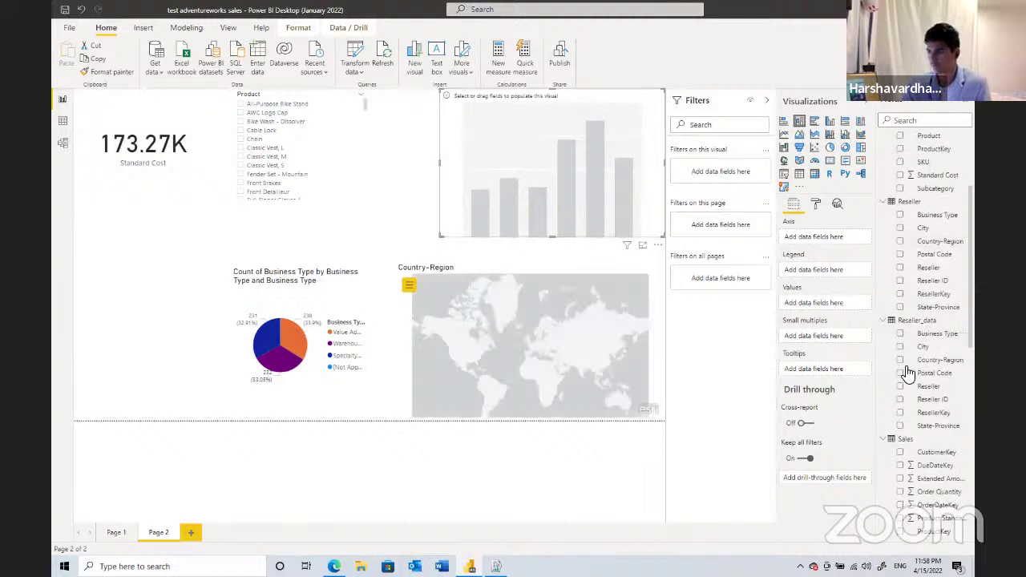
pyautogui.scroll(-1, 908, 374)
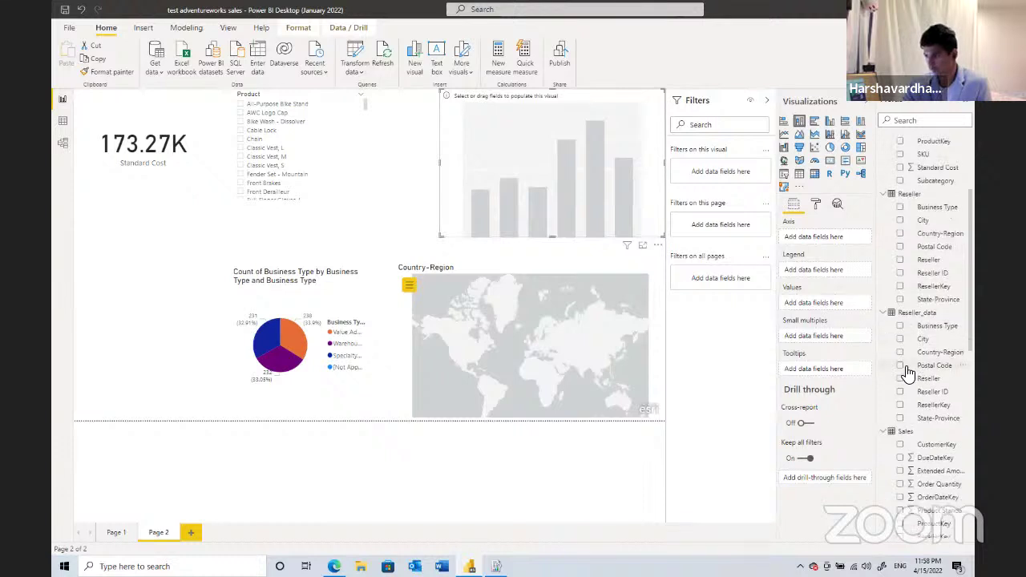
pyautogui.scroll(-3, 908, 373)
pyautogui.scroll(-2, 908, 373)
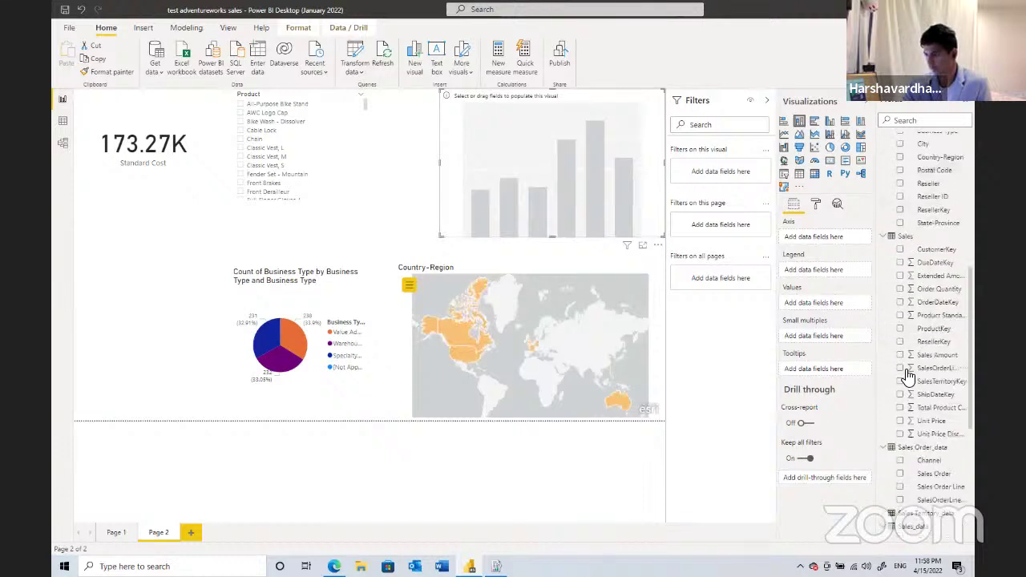
pyautogui.scroll(-2, 895, 446)
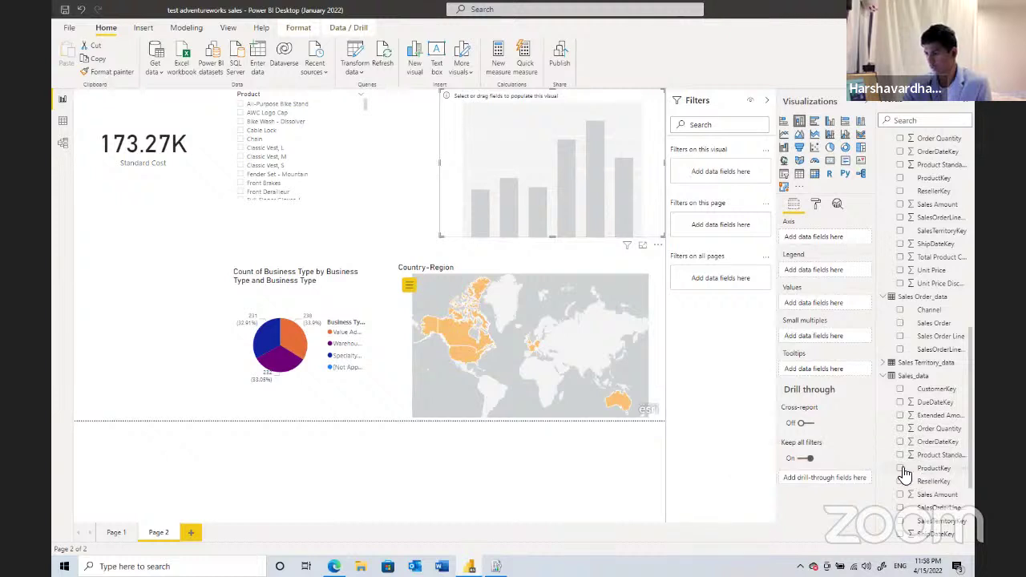
# - Drag ProductKey into the histogram's Values well as Count of ProductKey
pyautogui.click(901, 469)
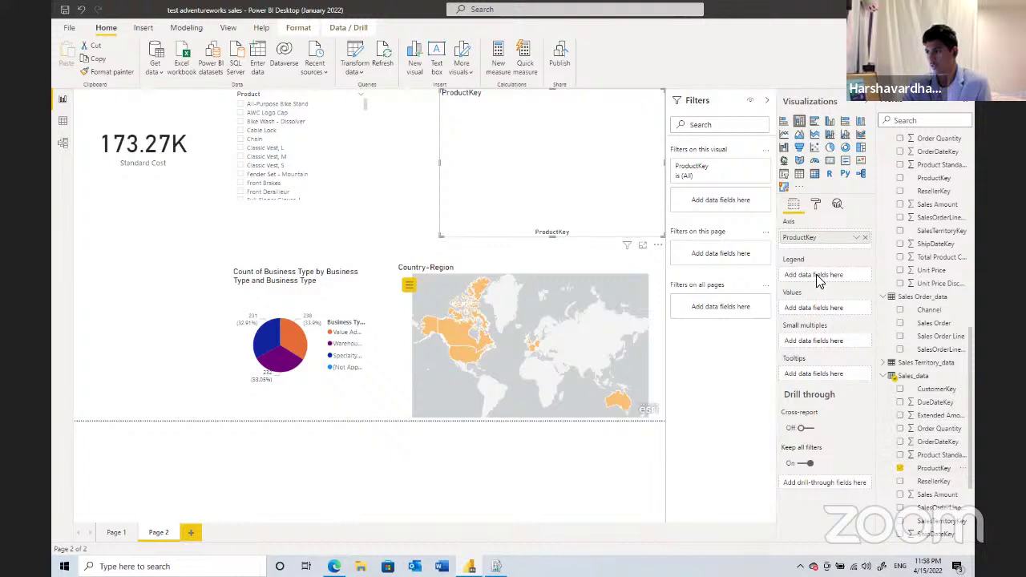
pyautogui.moveTo(819, 291)
pyautogui.mouseDown()
pyautogui.moveTo(821, 317)
pyautogui.moveTo(825, 307)
pyautogui.mouseUp()
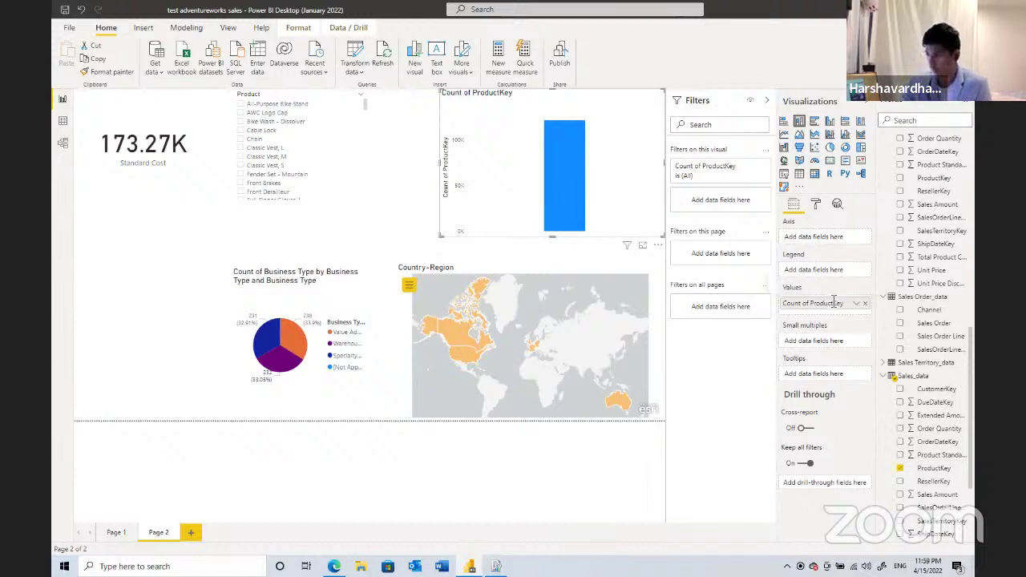
pyautogui.moveTo(933, 463); pyautogui.dragTo(819, 242)
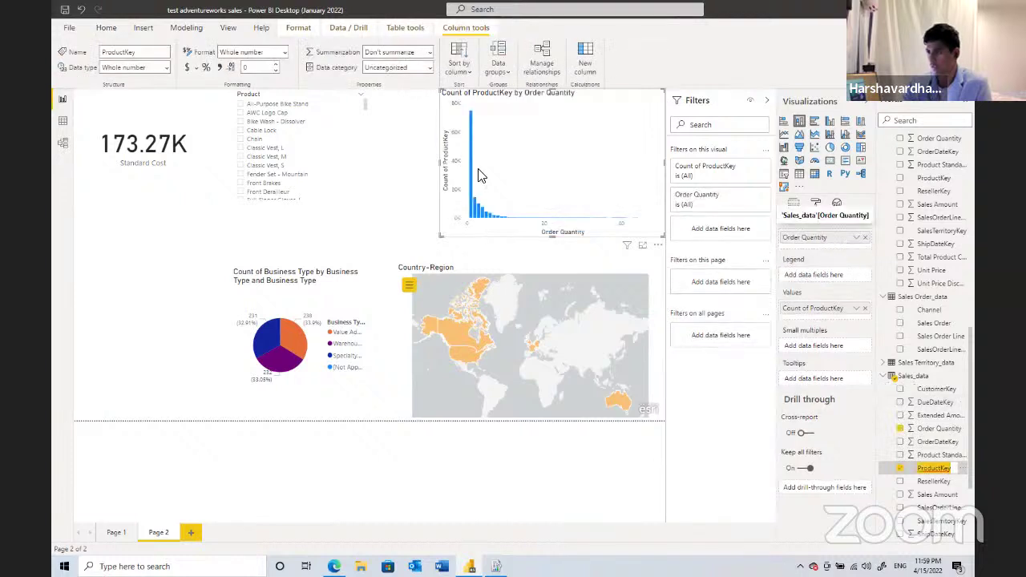
# - Remove Order Quantity from the histogram's axis and check the ProductKey field options
pyautogui.click(865, 238)
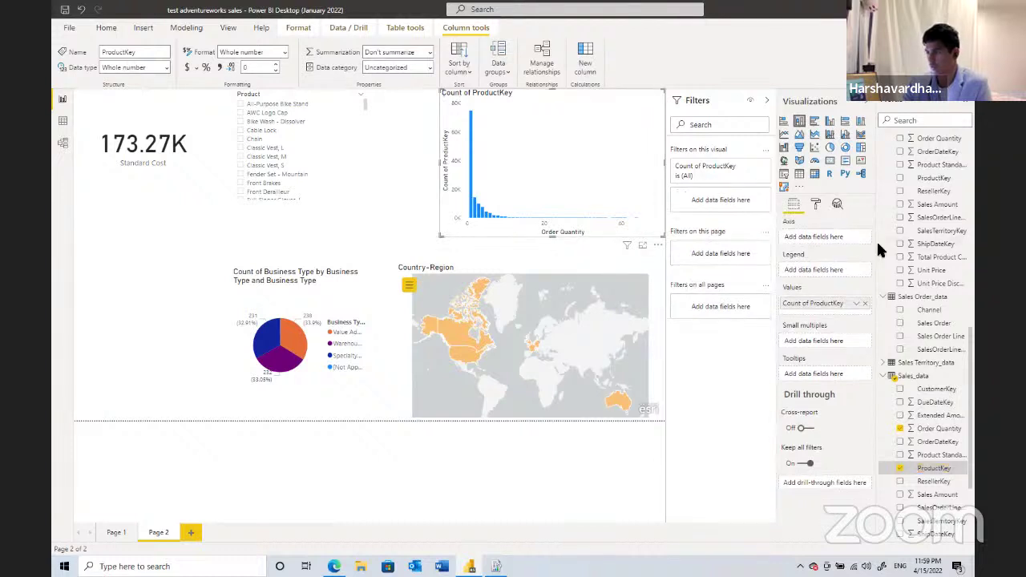
pyautogui.click(923, 468)
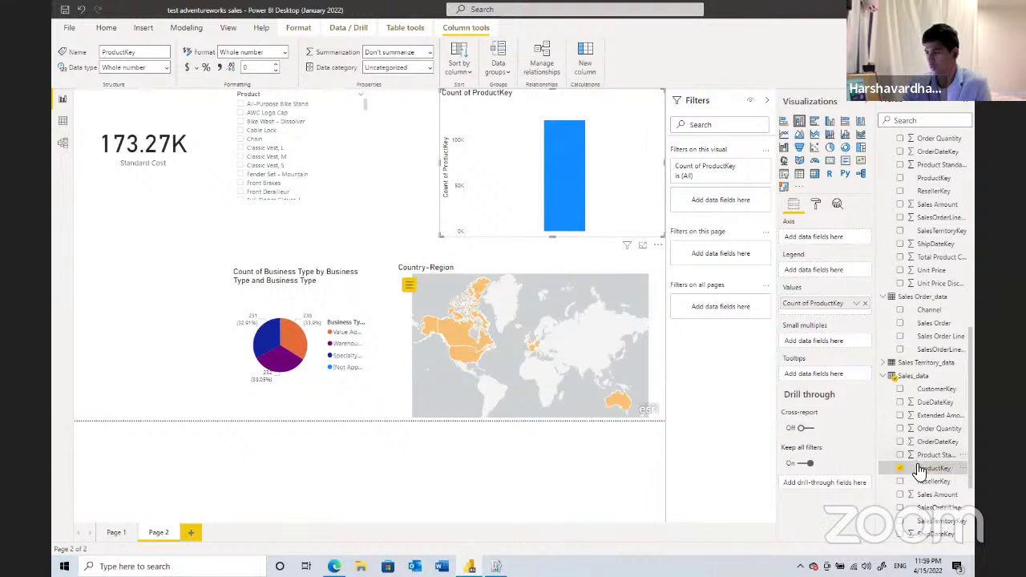
pyautogui.moveTo(913, 473)
pyautogui.mouseDown()
pyautogui.moveTo(901, 484)
pyautogui.moveTo(926, 474)
pyautogui.mouseUp()
pyautogui.rightClick(963, 472)
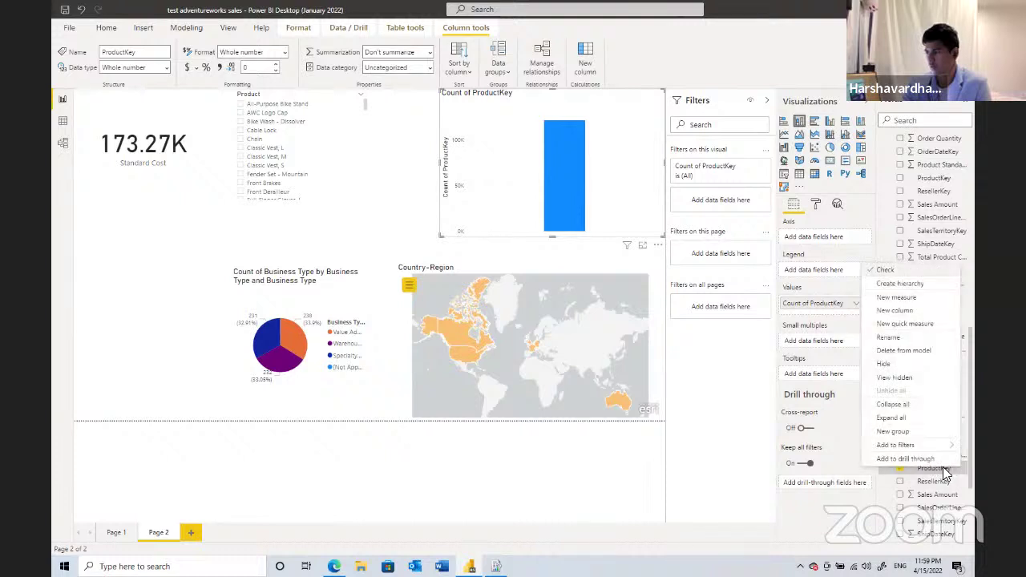
pyautogui.rightClick(946, 470)
pyautogui.click(946, 469)
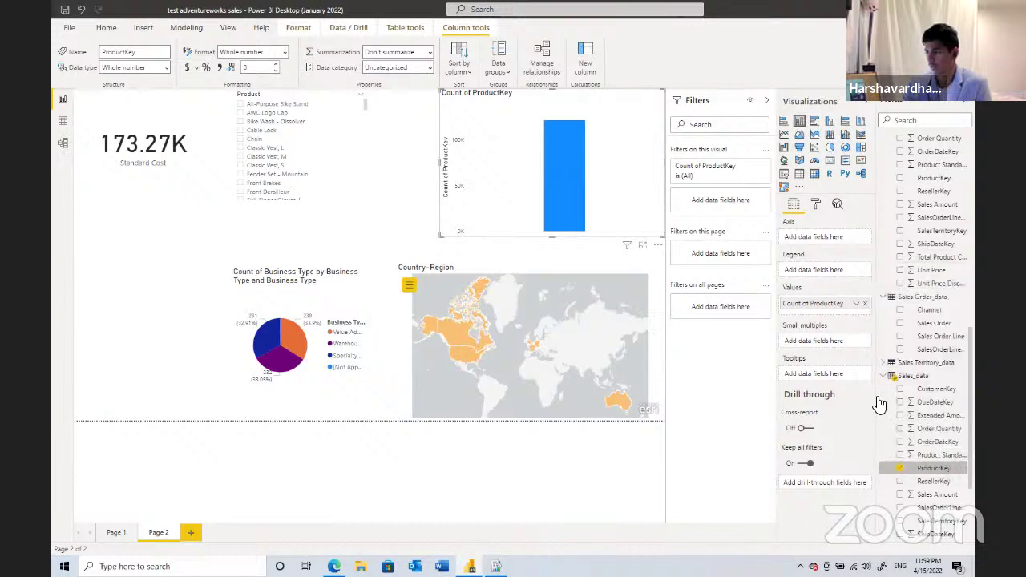
# - Put Unit Price on the axis to plot Count of ProductKey by Unit Price, then return to Page 1
pyautogui.click(914, 468)
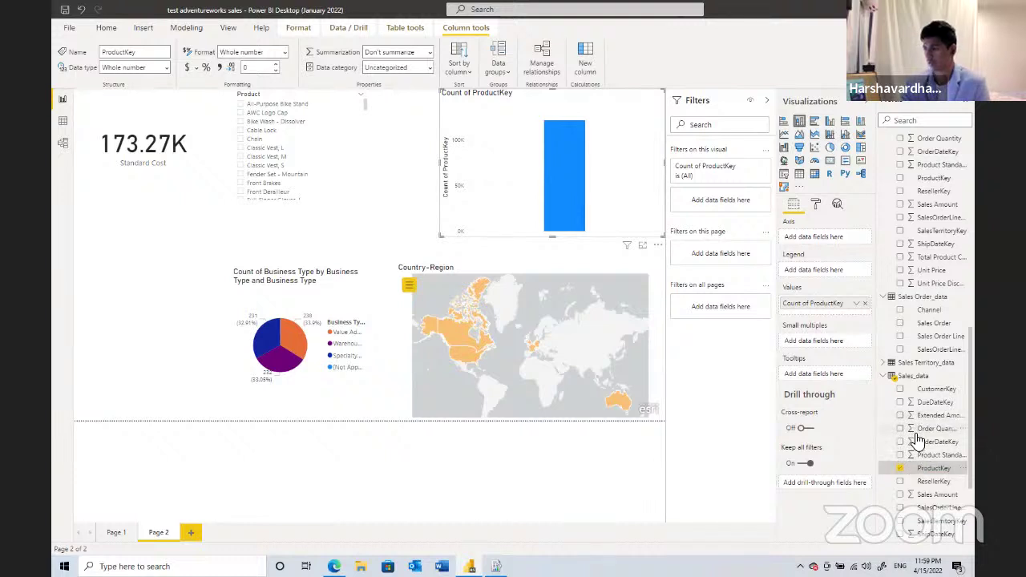
pyautogui.click(923, 428)
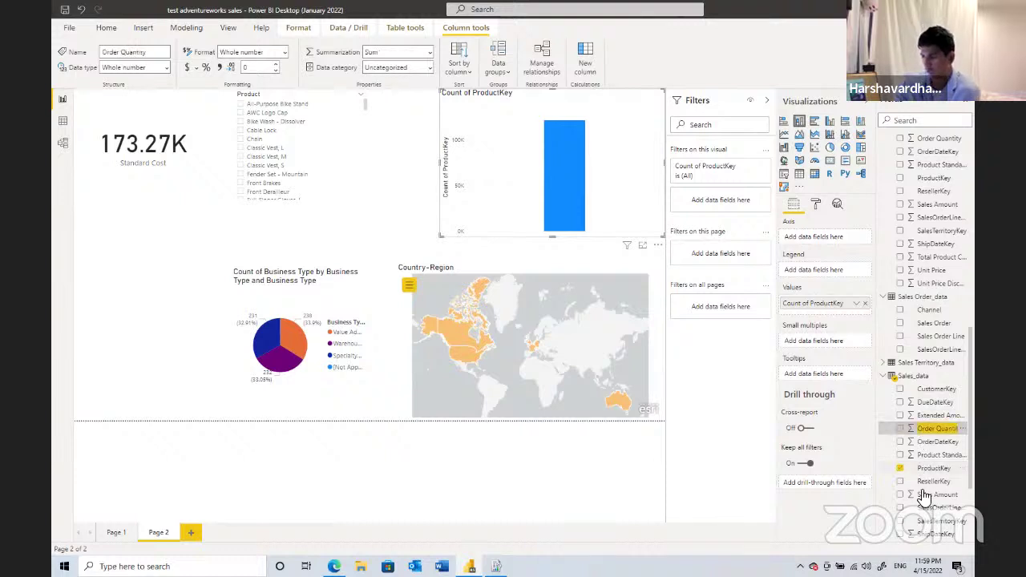
pyautogui.scroll(-3, 931, 461)
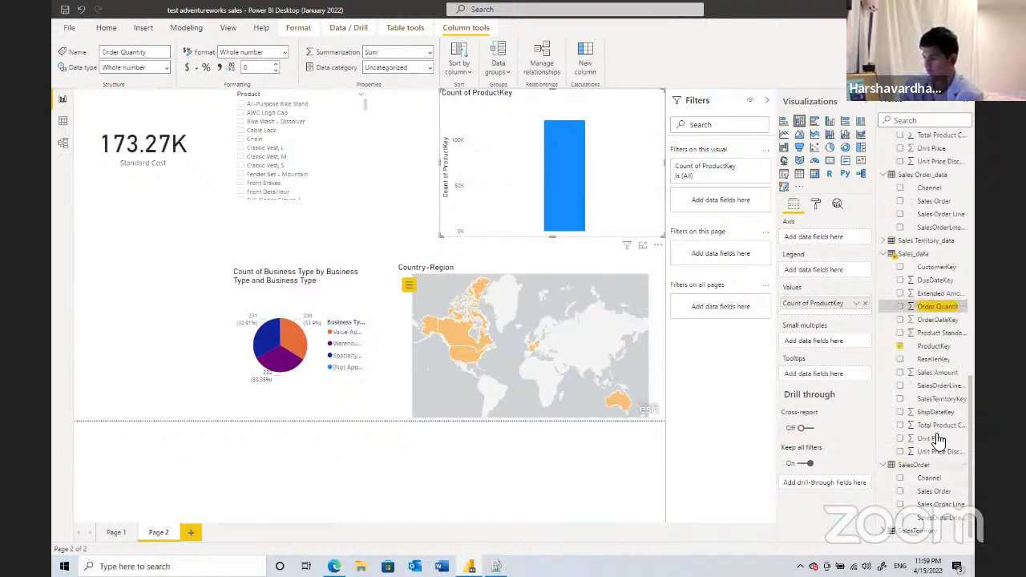
pyautogui.moveTo(944, 441); pyautogui.dragTo(834, 238)
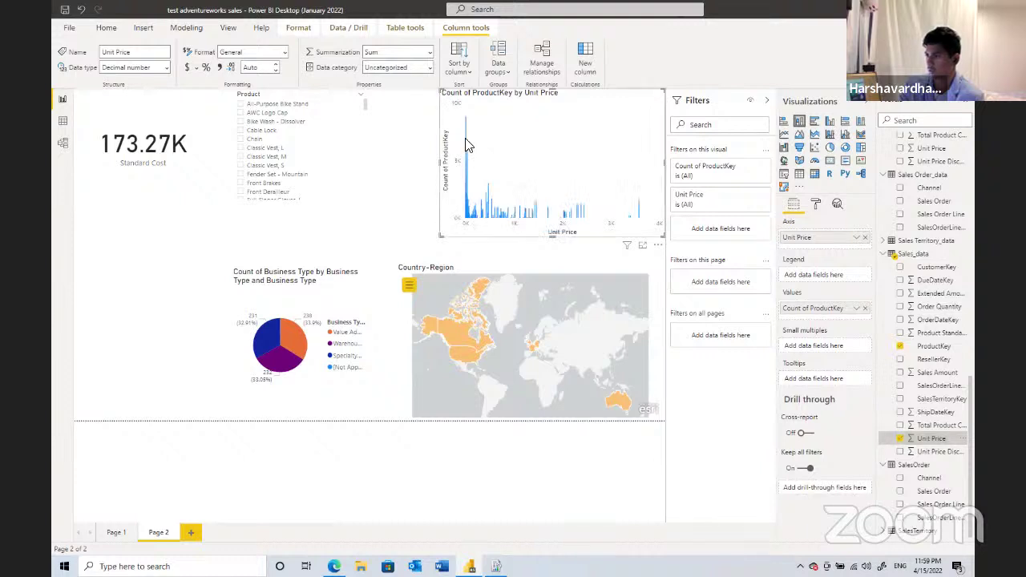
pyautogui.moveTo(469, 145)
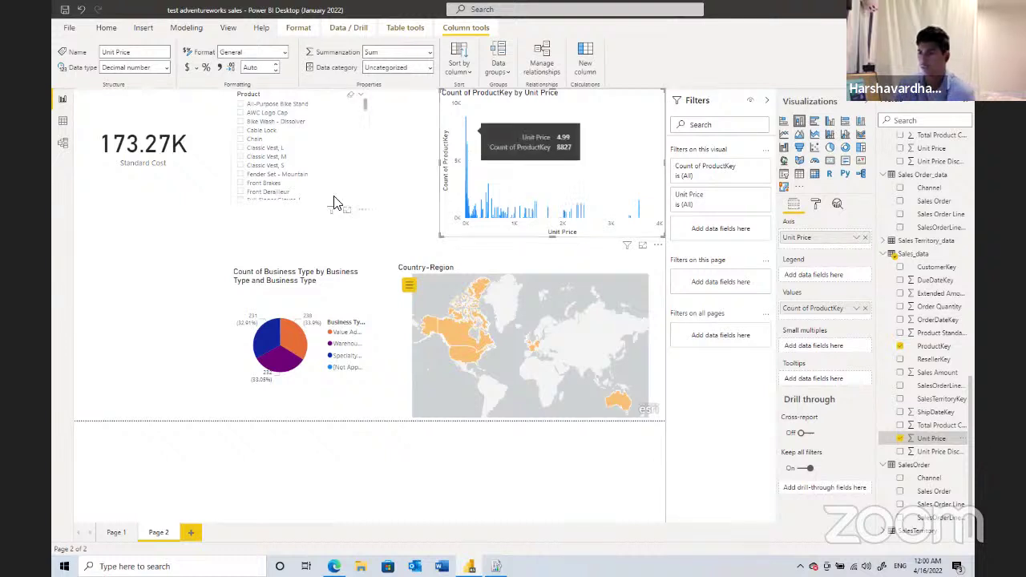
pyautogui.click(113, 534)
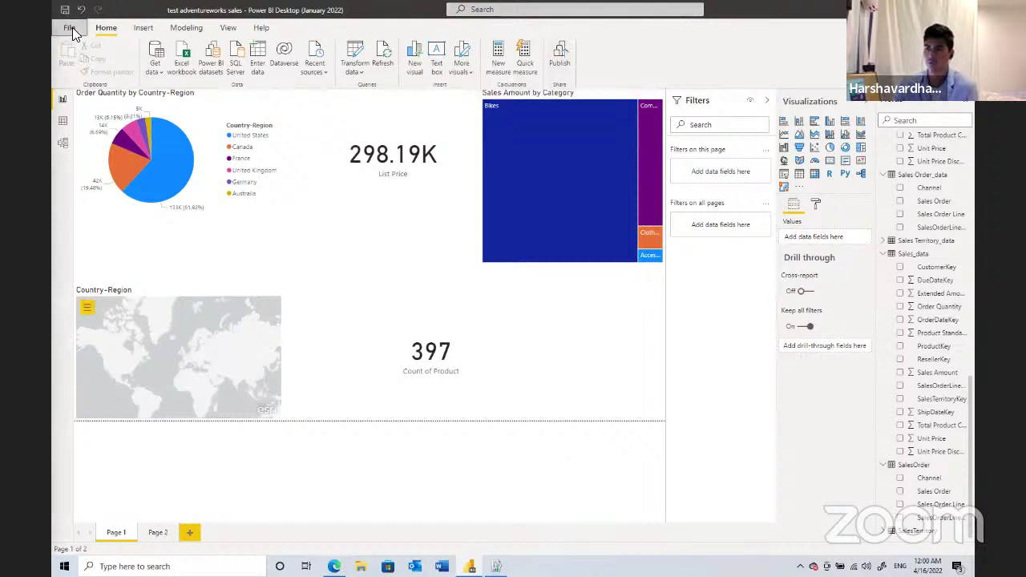
# - Save as to Power BI Report Server, clear the prefilled address, and check the portal URL in Configuration Manager
pyautogui.click(78, 100)
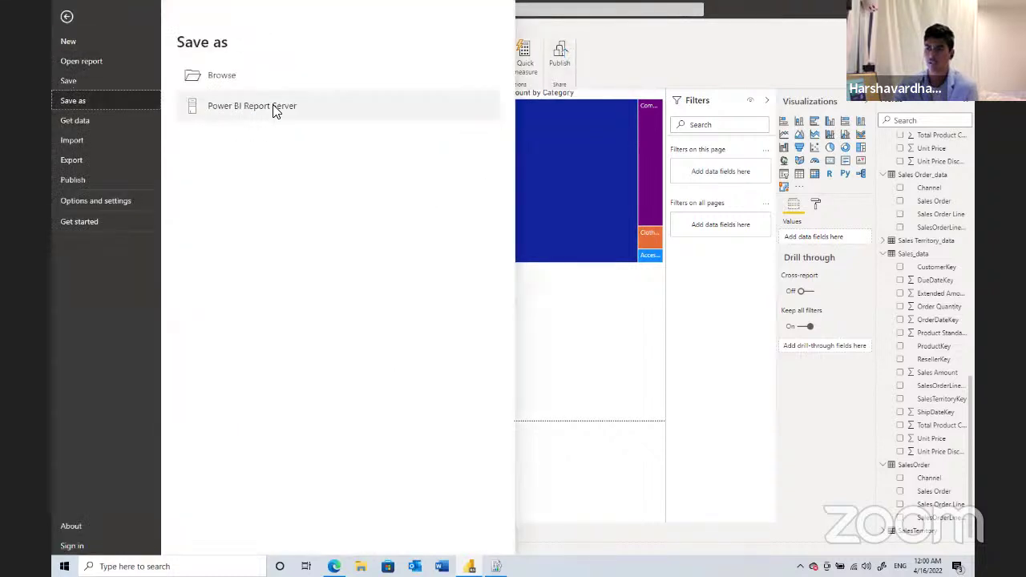
pyautogui.click(276, 111)
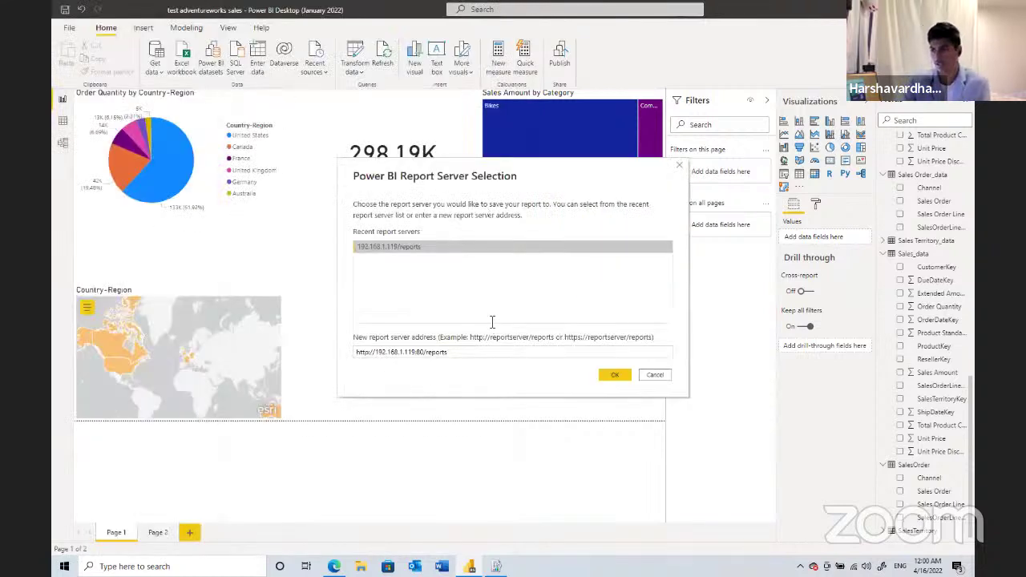
pyautogui.tripleClick(489, 359)
pyautogui.press('BackSpace')
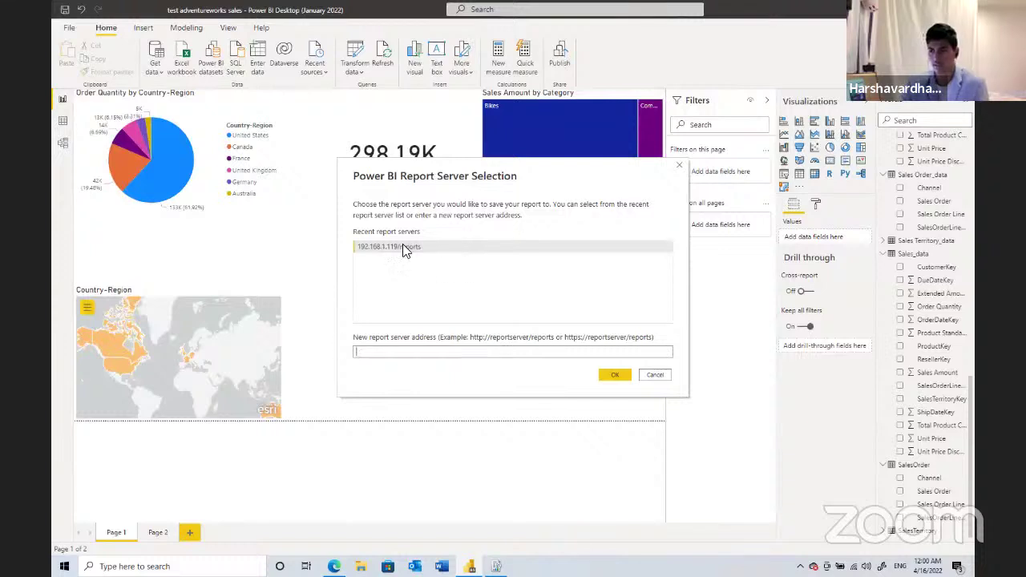
pyautogui.click(403, 249)
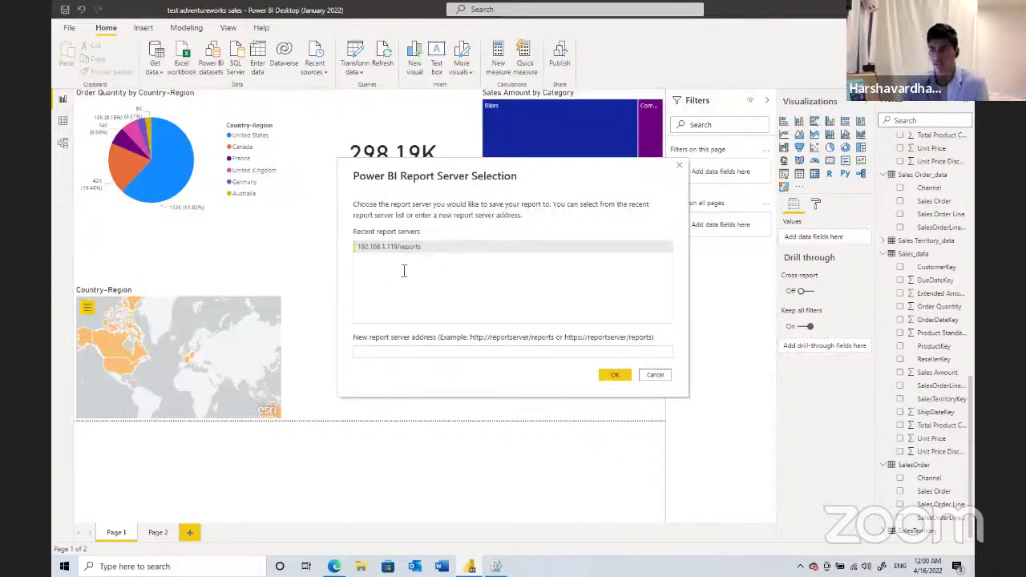
pyautogui.press('Tab')
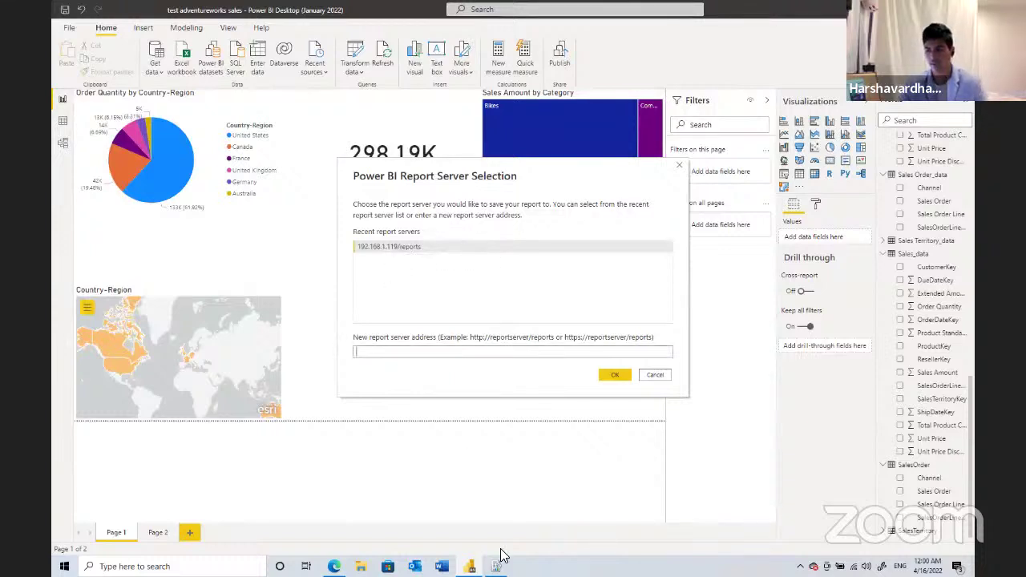
pyautogui.click(497, 564)
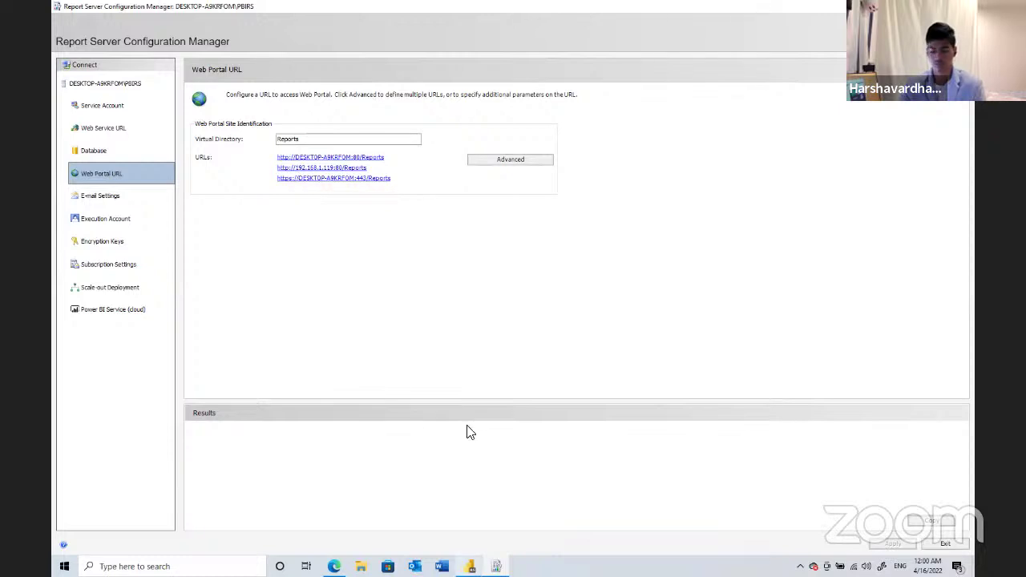
pyautogui.hotkey('alt', 'Tab')
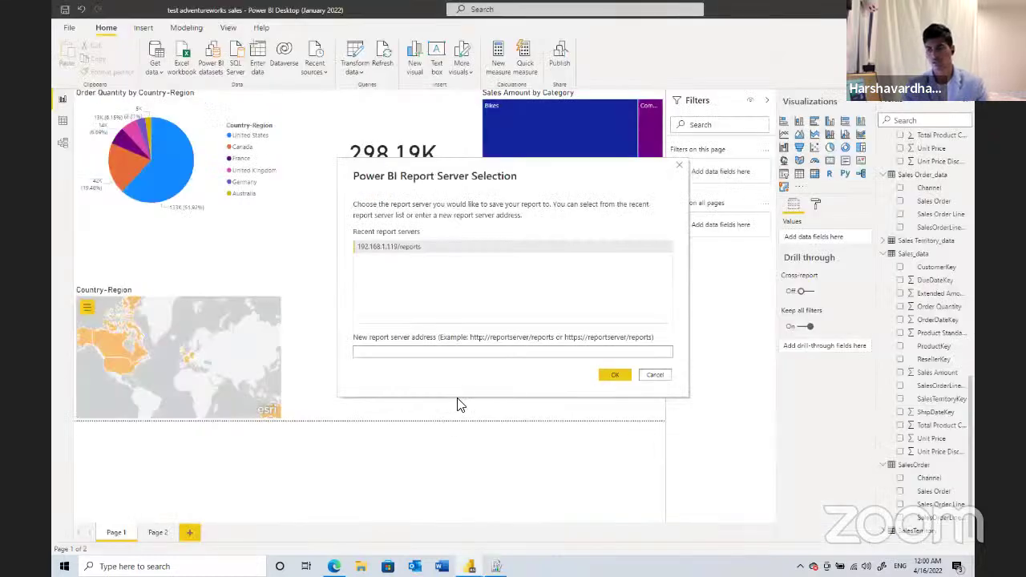
pyautogui.click(481, 352)
pyautogui.write('h')
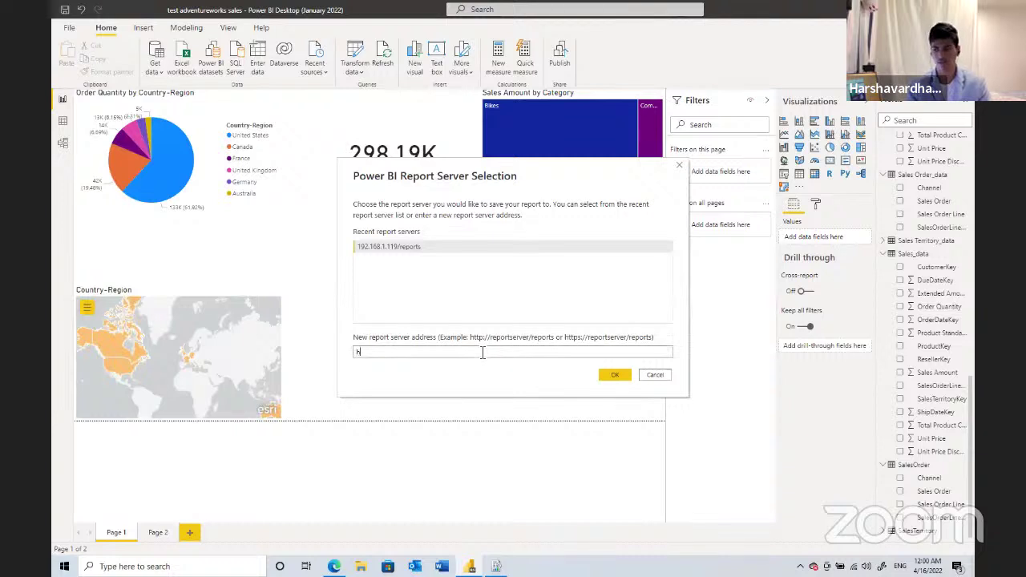
pyautogui.write('ttps://')
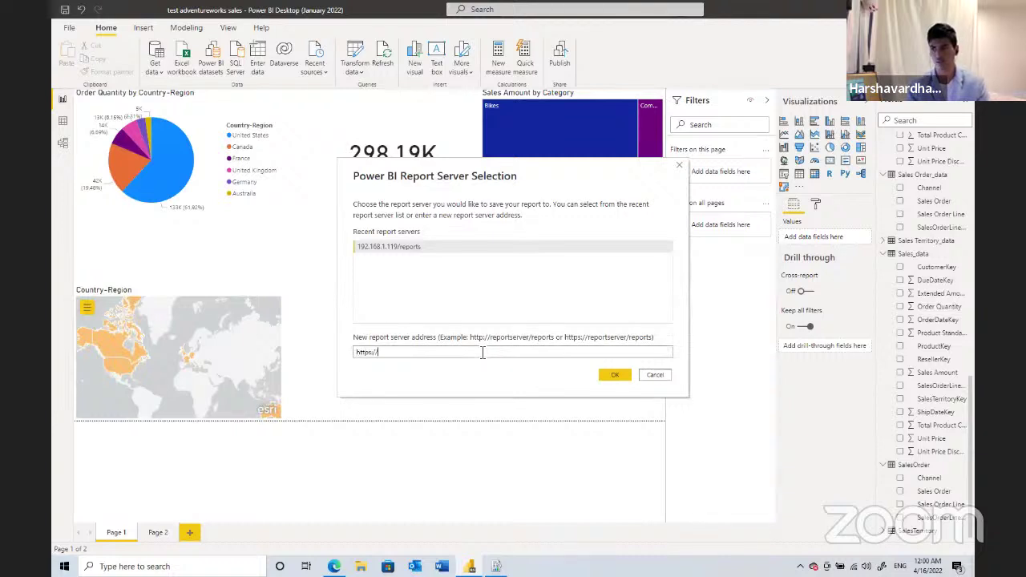
pyautogui.write('DESKTOP-')
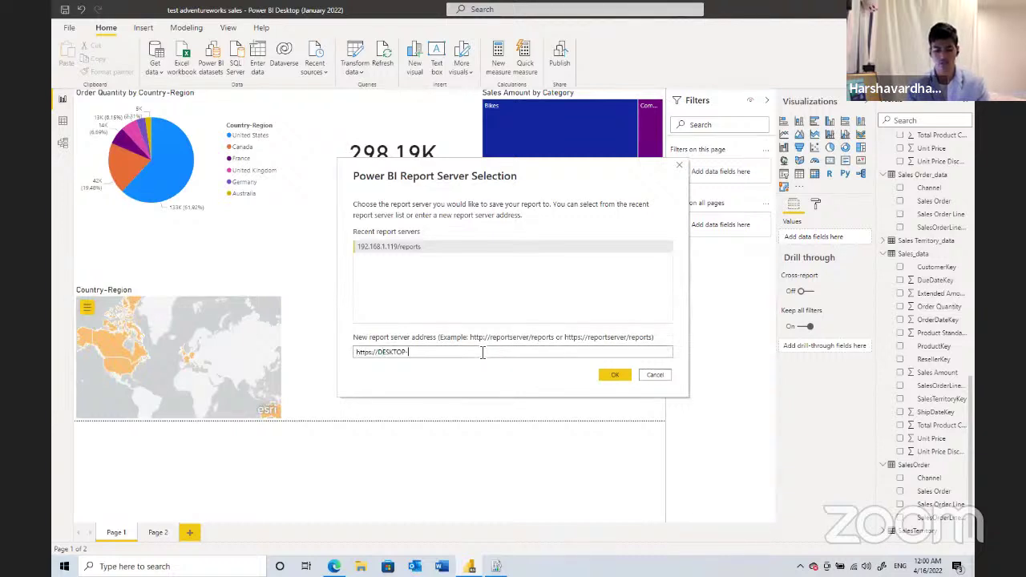
pyautogui.write('A9KRFOM')
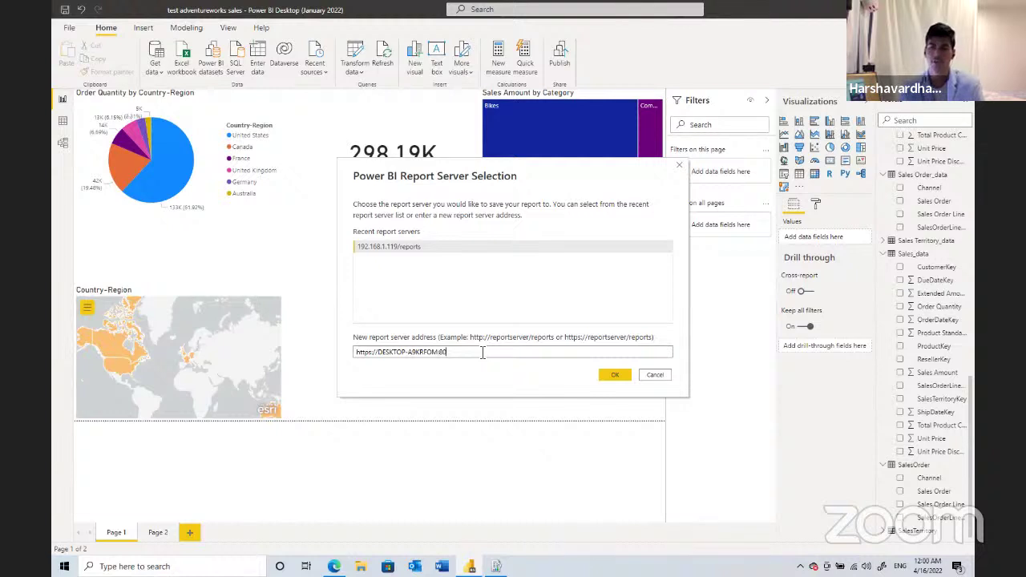
pyautogui.write(':80')
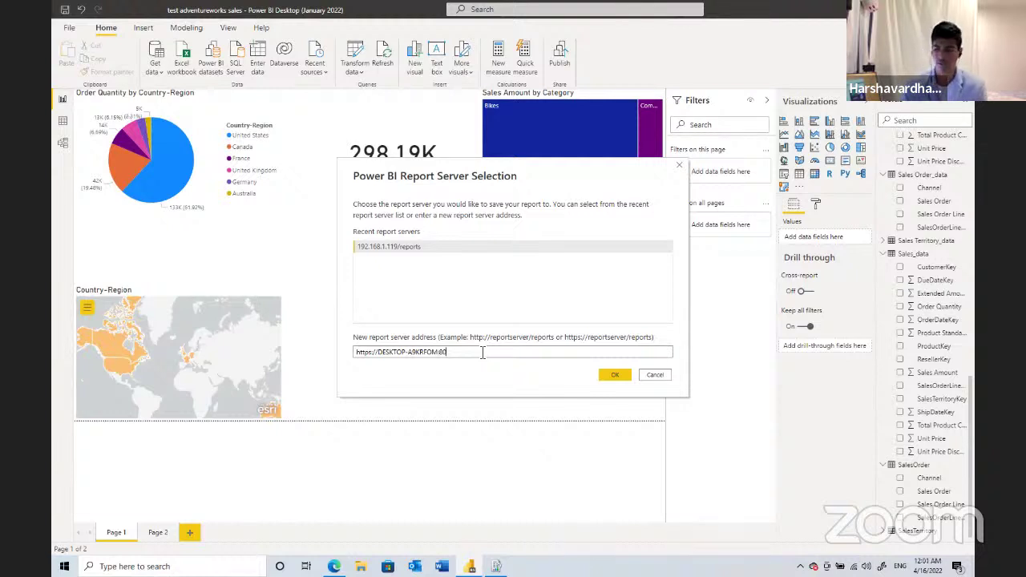
pyautogui.write('/R')
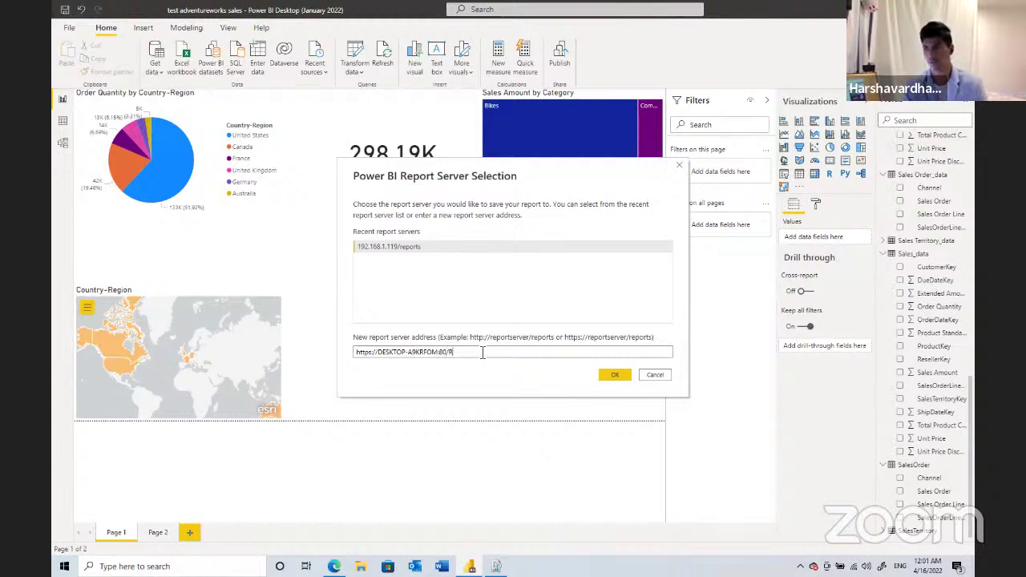
pyautogui.write('eports')
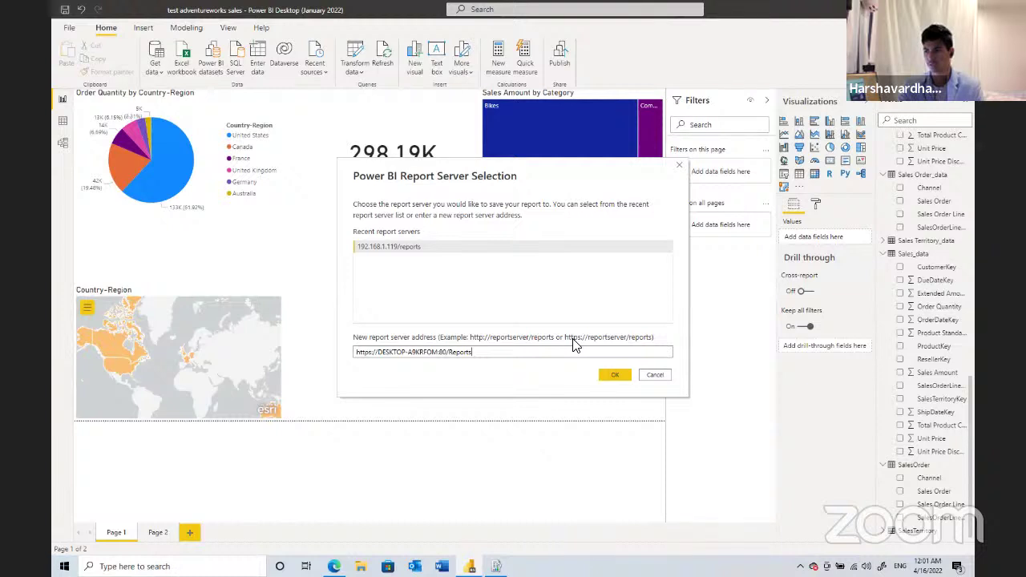
pyautogui.click(615, 375)
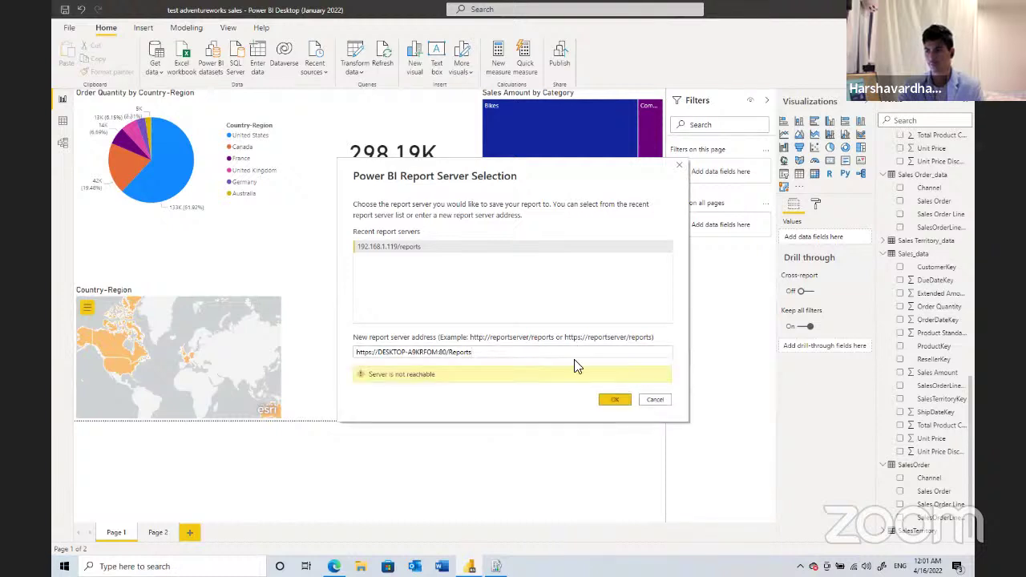
pyautogui.click(447, 353)
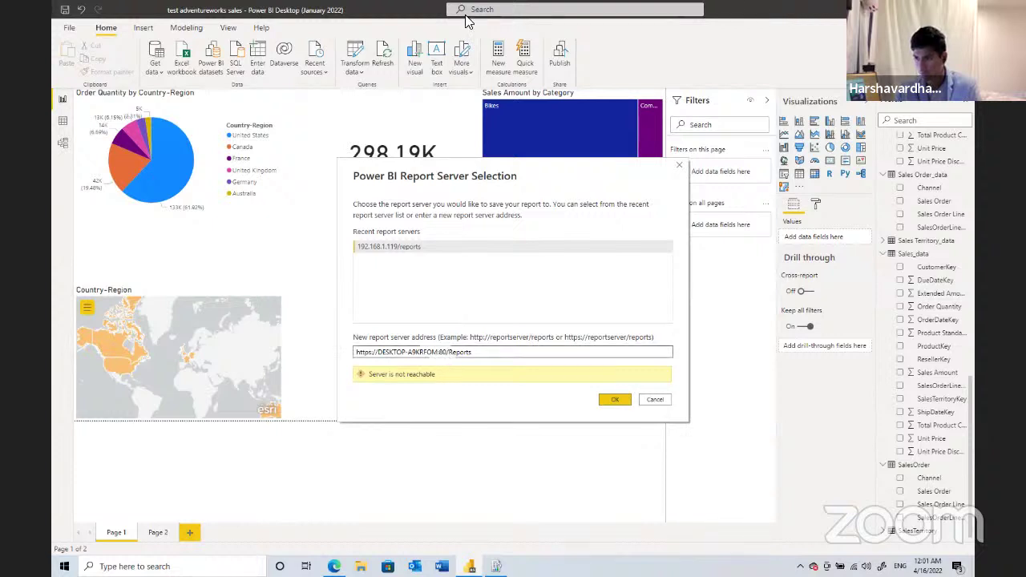
pyautogui.hotkey('alt', 'Tab')
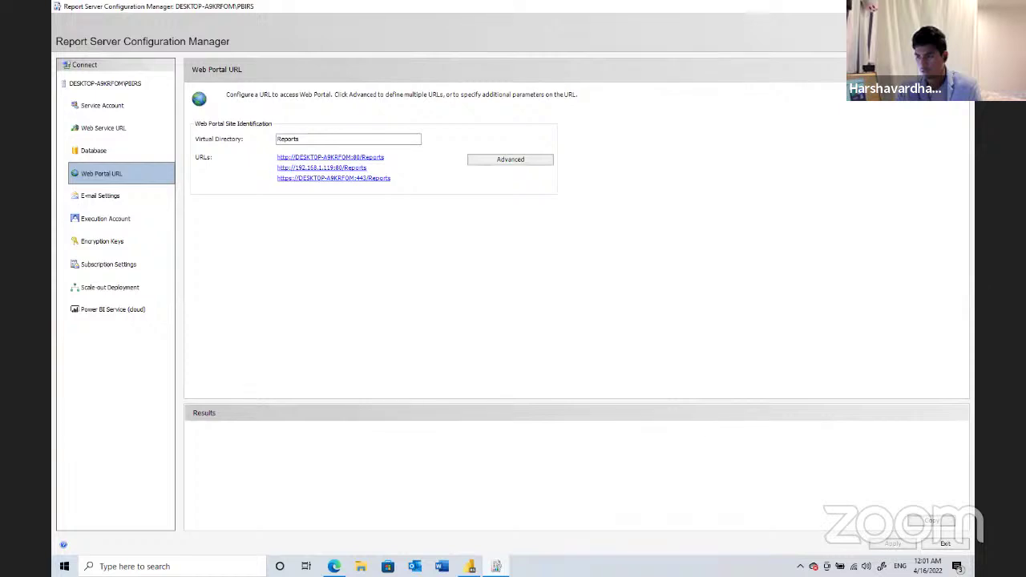
pyautogui.hotkey('alt', 'Tab')
pyautogui.click(384, 352)
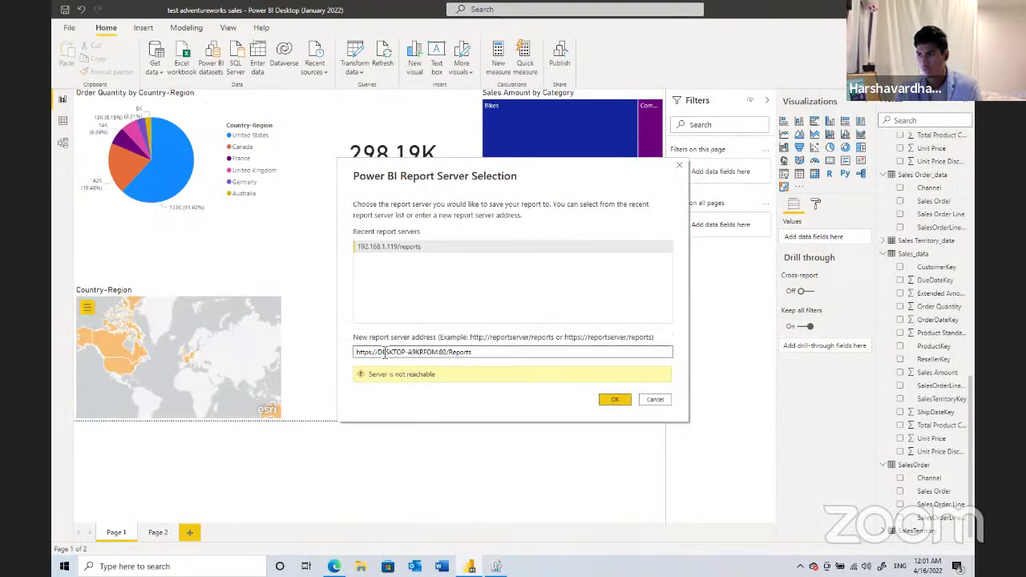
pyautogui.press('Escape')
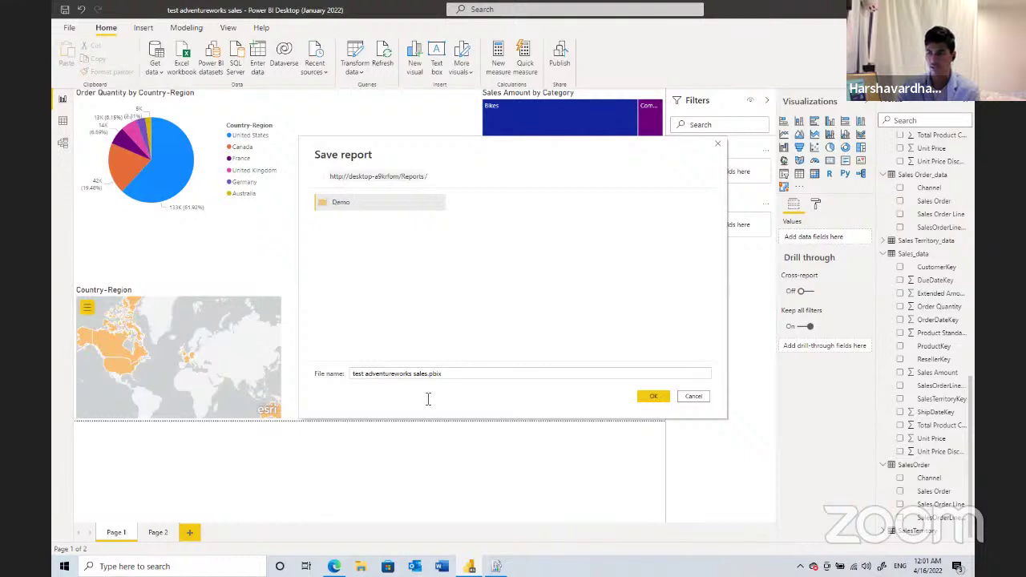
# - Edit the report's file name field to drop the 'test' prefix
pyautogui.click(430, 375)
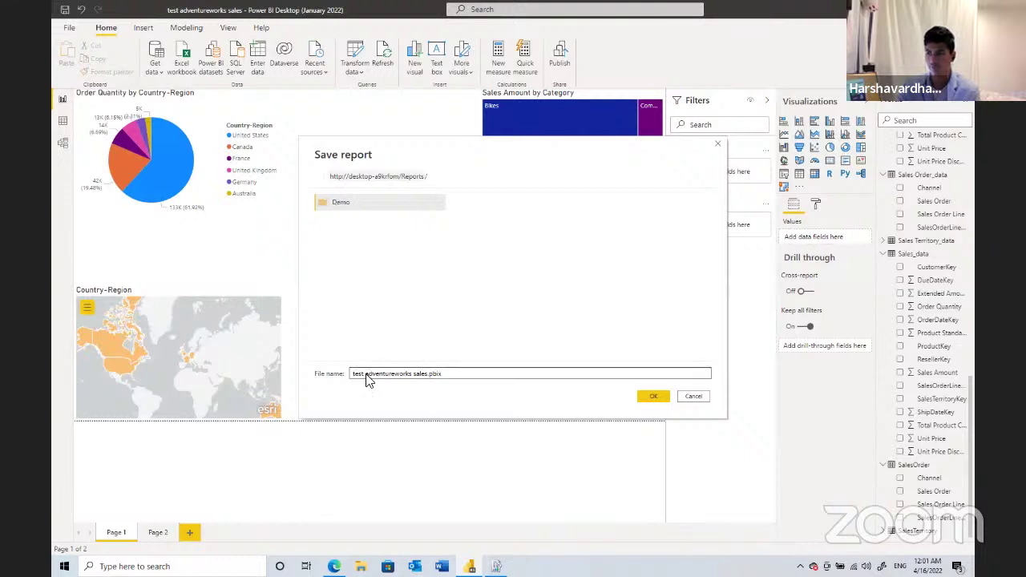
pyautogui.click(357, 377)
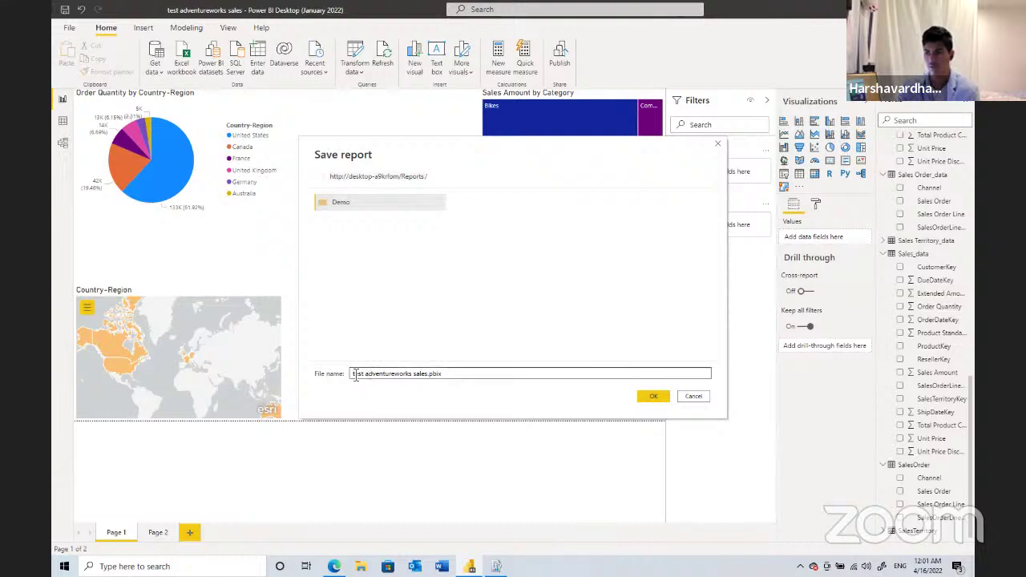
pyautogui.tripleClick(356, 378)
pyautogui.click(355, 377)
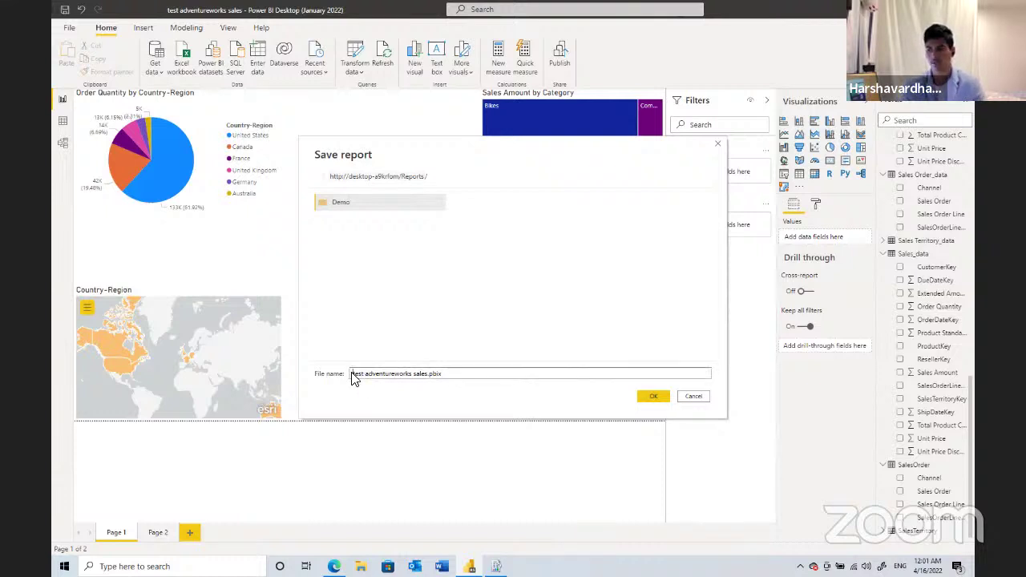
pyautogui.press('Delete')
pyautogui.press('Delete')
pyautogui.press('Delete')
pyautogui.press('Delete')
pyautogui.press('Delete')
pyautogui.press('Delete')
pyautogui.write('A')
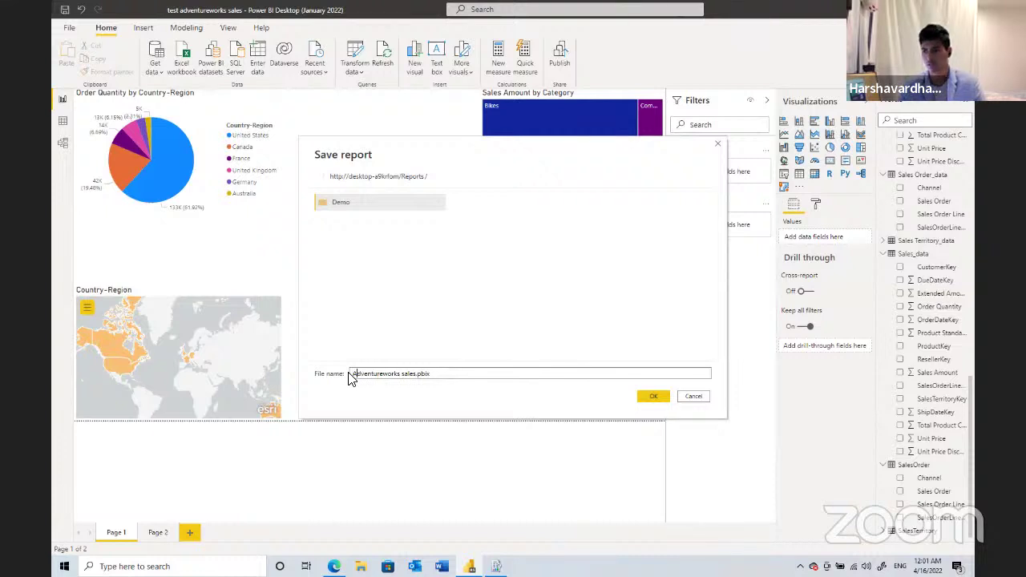
pyautogui.click(527, 370)
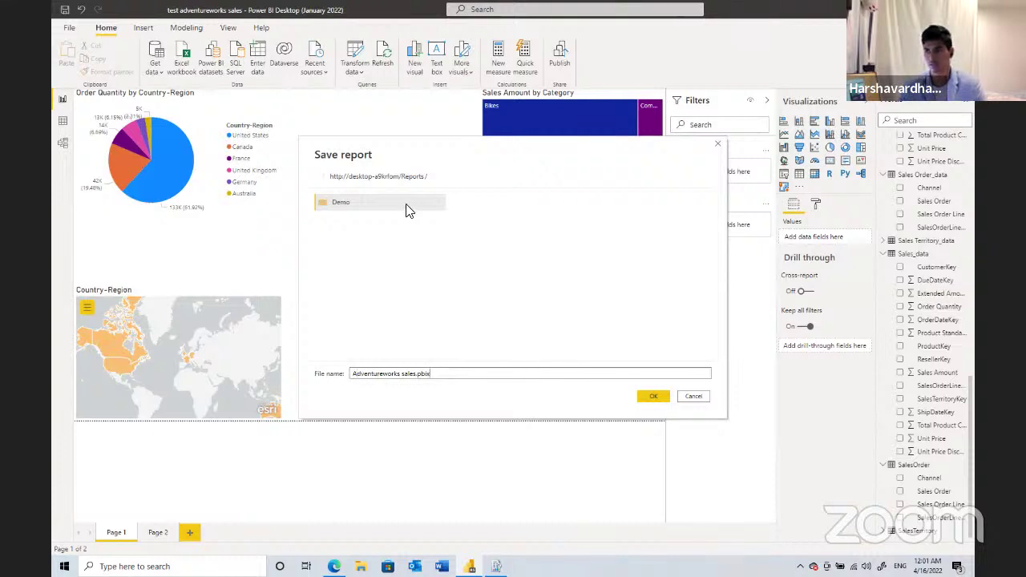
# - Save to the Demo folder with 'test' removed, naming it Adventureworks sales
pyautogui.doubleClick(442, 209)
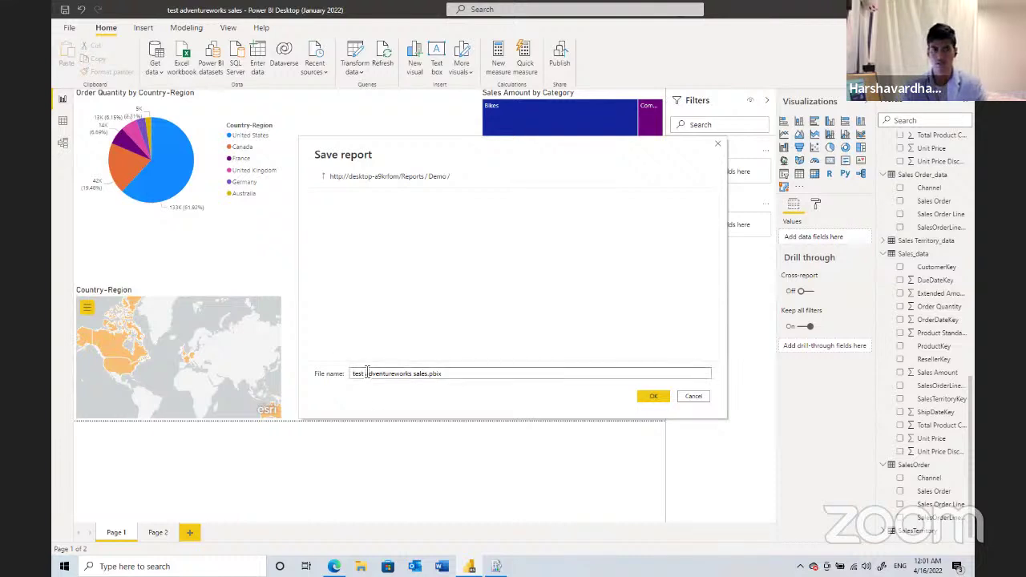
pyautogui.doubleClick(360, 373)
pyautogui.press('BackSpace')
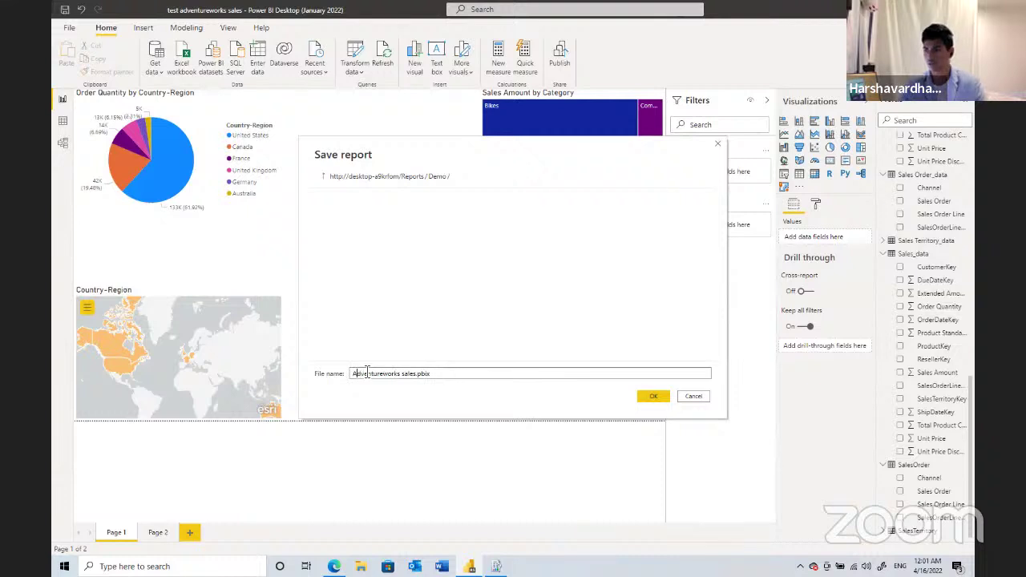
pyautogui.click(653, 397)
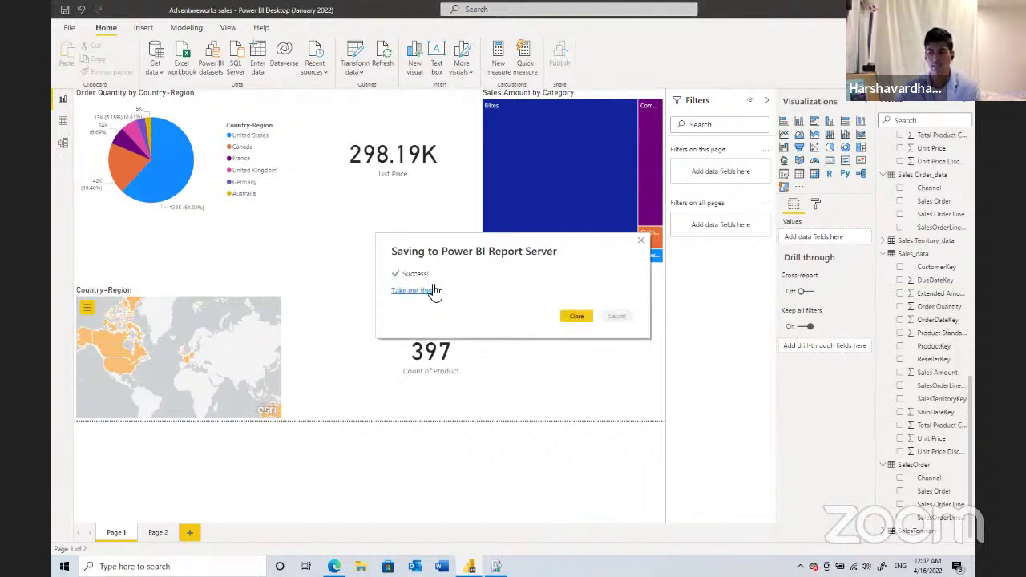
# - Follow the 'Take me there' link to view Adventureworks sales in the web portal
pyautogui.click(431, 290)
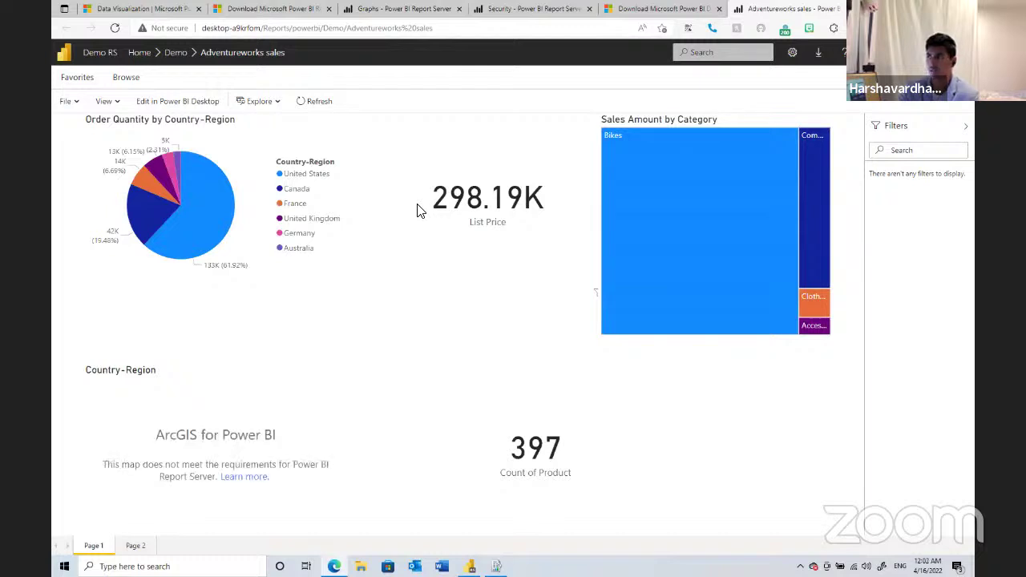
# - Highlight the United States pie slice, then select the Count of Product card and Country-Region map
pyautogui.click(217, 211)
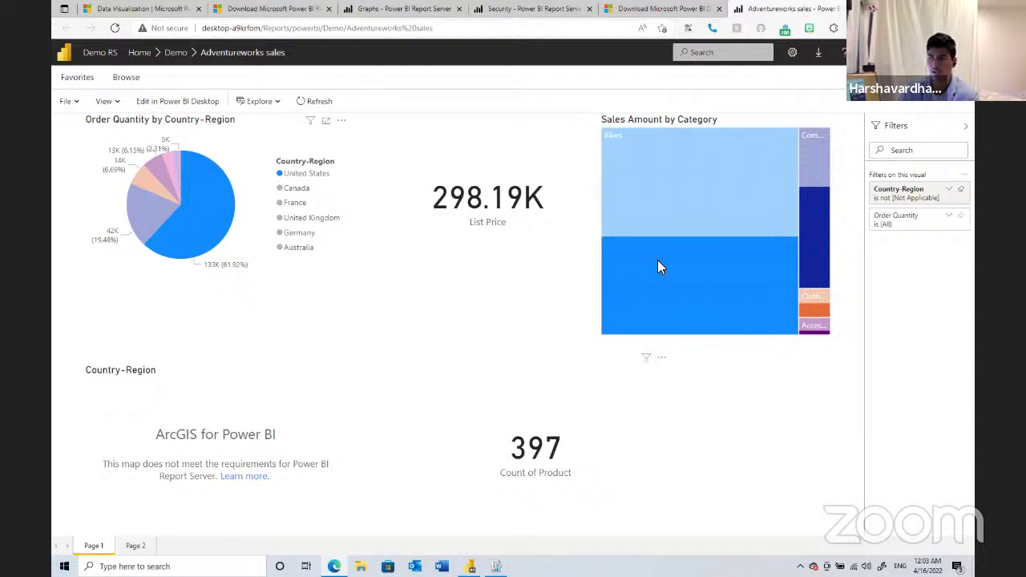
pyautogui.moveTo(658, 262)
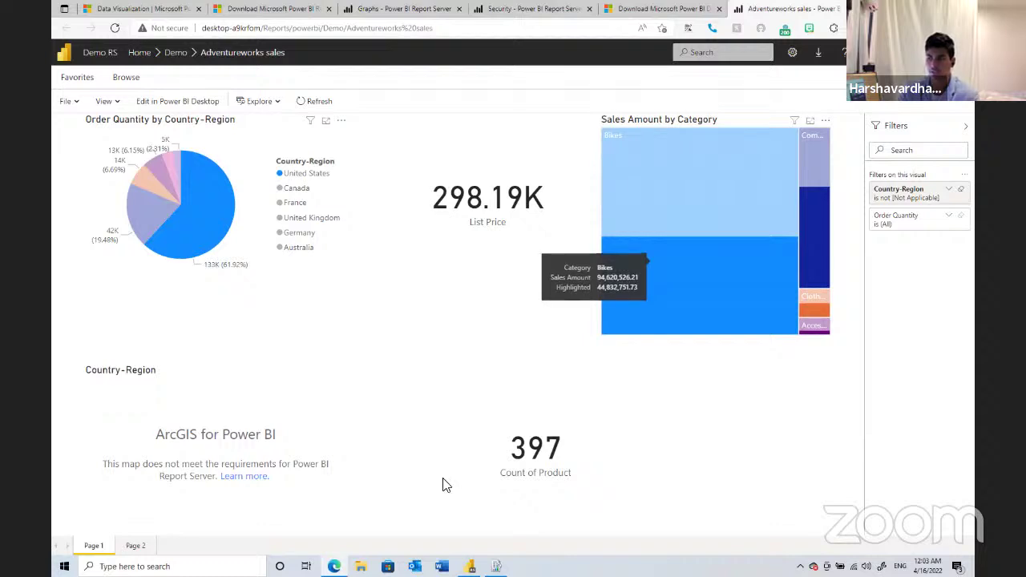
pyautogui.click(474, 382)
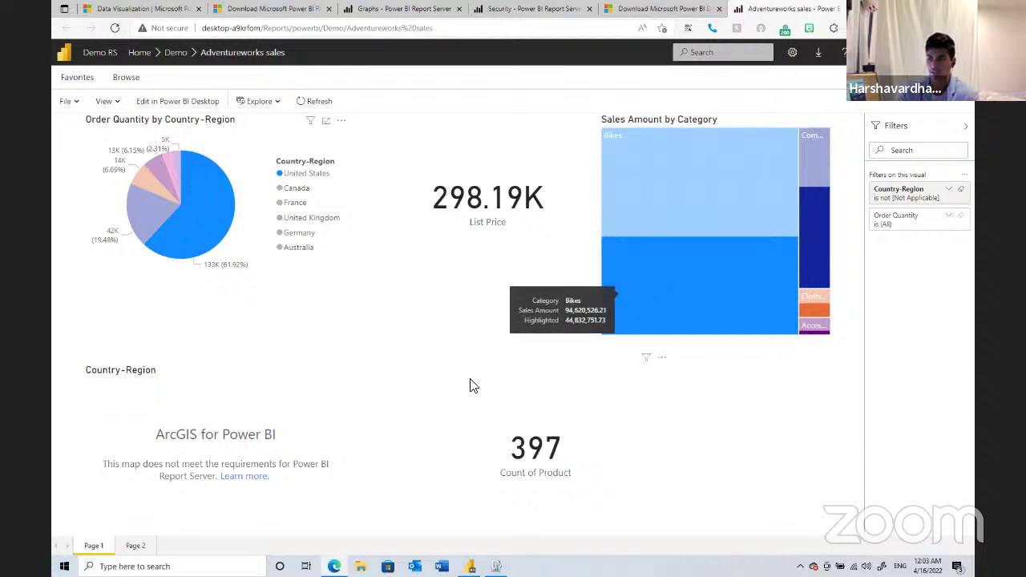
pyautogui.click(288, 451)
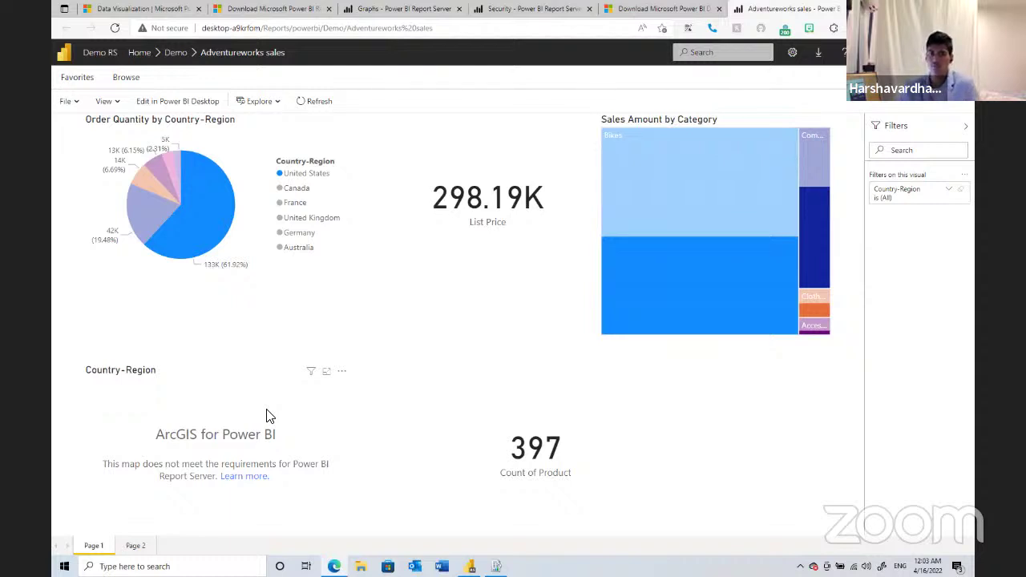
# - Filter Page 2's Product slicer to Classic Vest, L, then return to Power BI Desktop
pyautogui.click(134, 546)
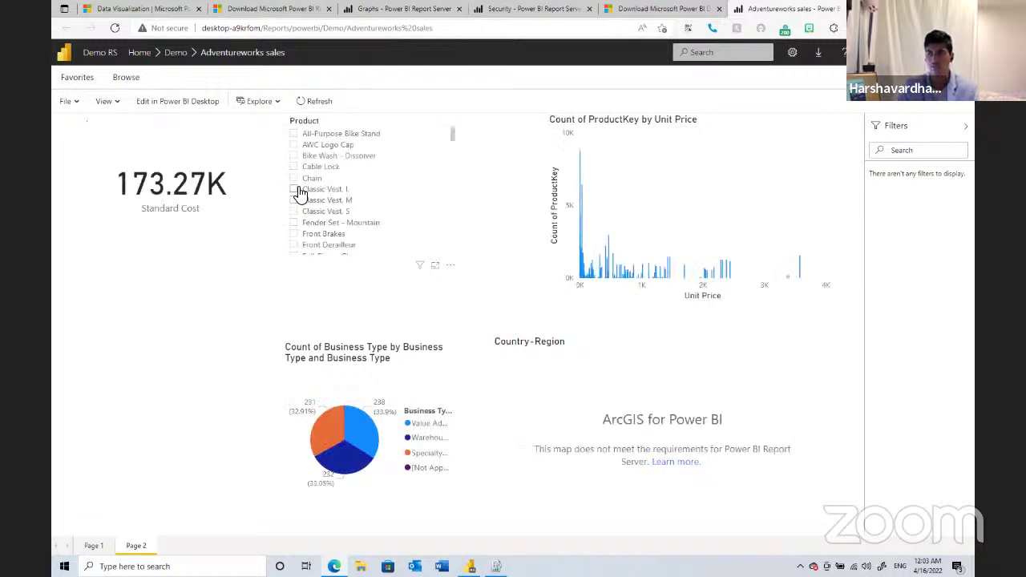
pyautogui.click(294, 190)
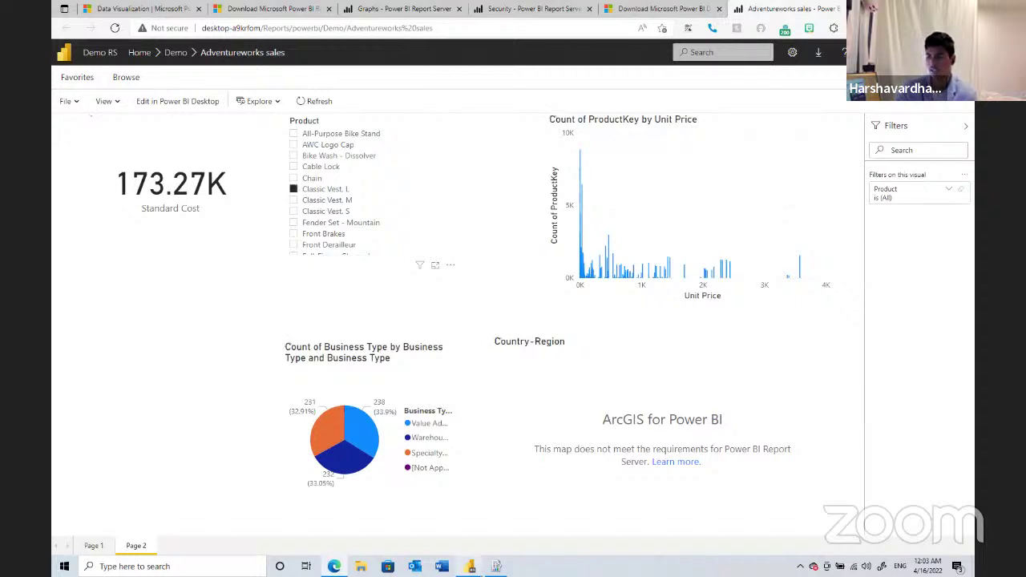
pyautogui.hotkey('alt', 'Tab')
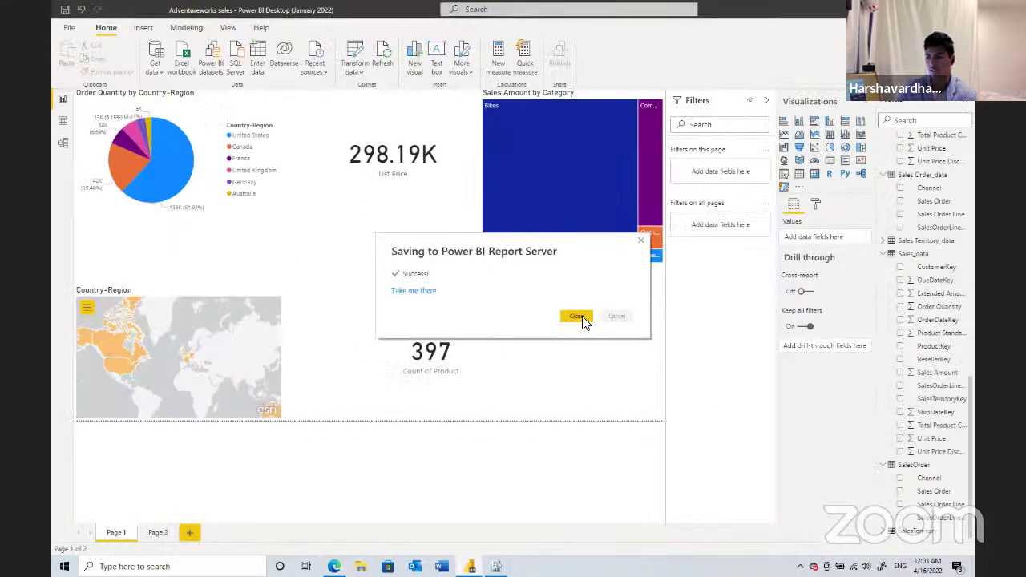
# - Convert the ArcGIS Country-Region visual to a standard Map, then return to the browser report
pyautogui.press('Escape')
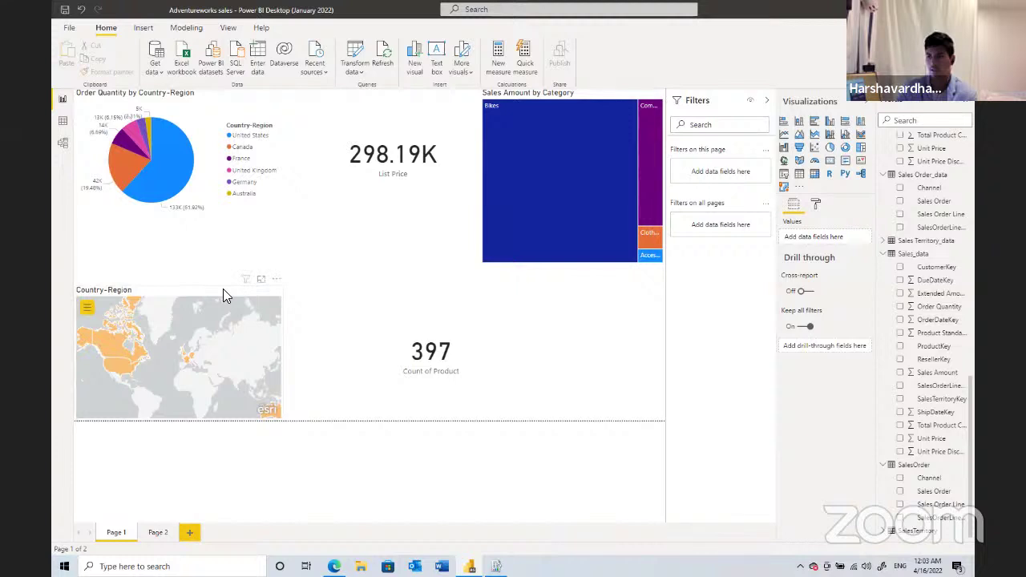
pyautogui.click(785, 161)
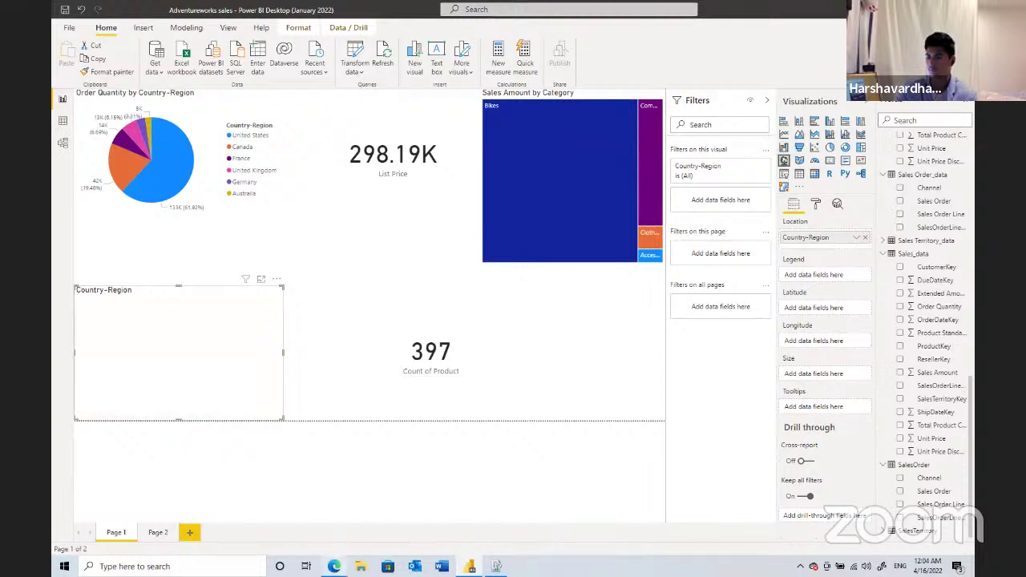
pyautogui.click(334, 566)
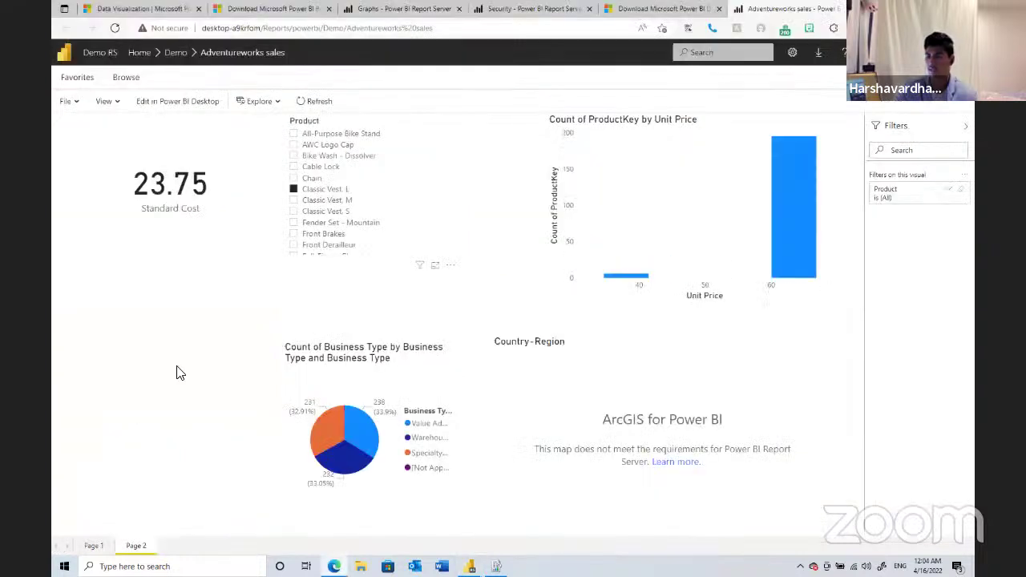
pyautogui.click(65, 101)
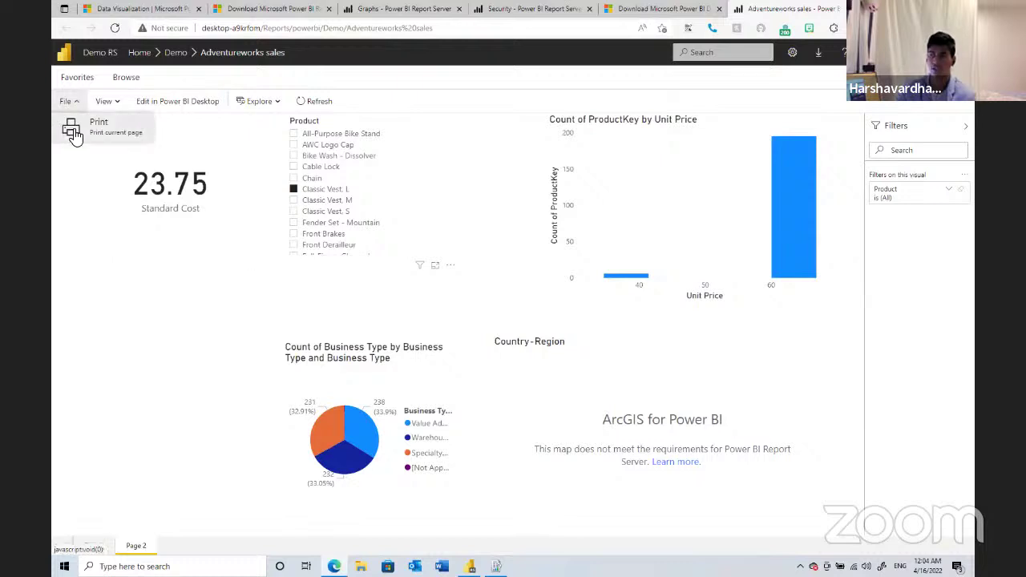
# - Use View > Edit in Power BI Desktop, allow the browser to launch Desktop, then return to the browser
pyautogui.click(109, 105)
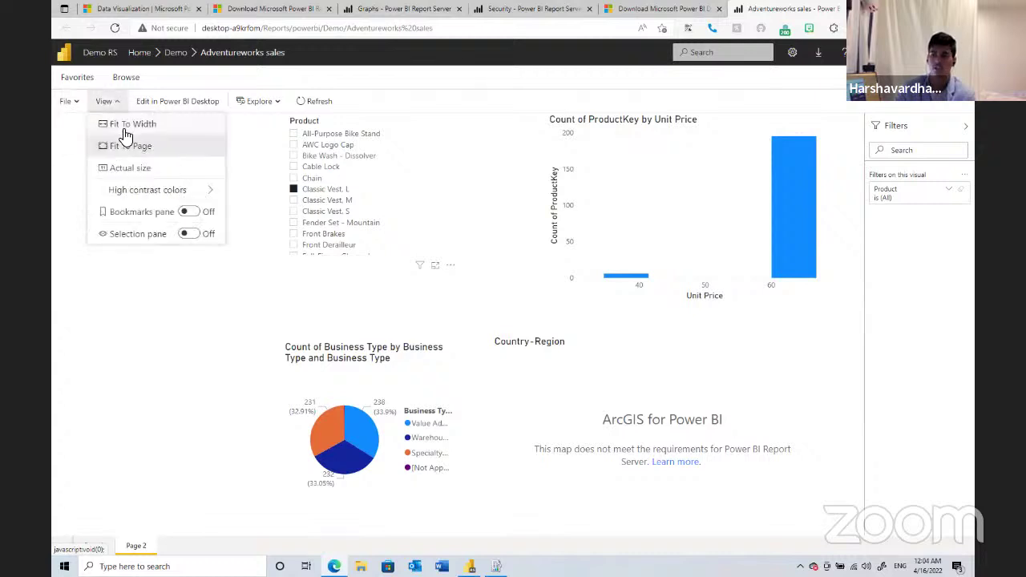
pyautogui.click(177, 101)
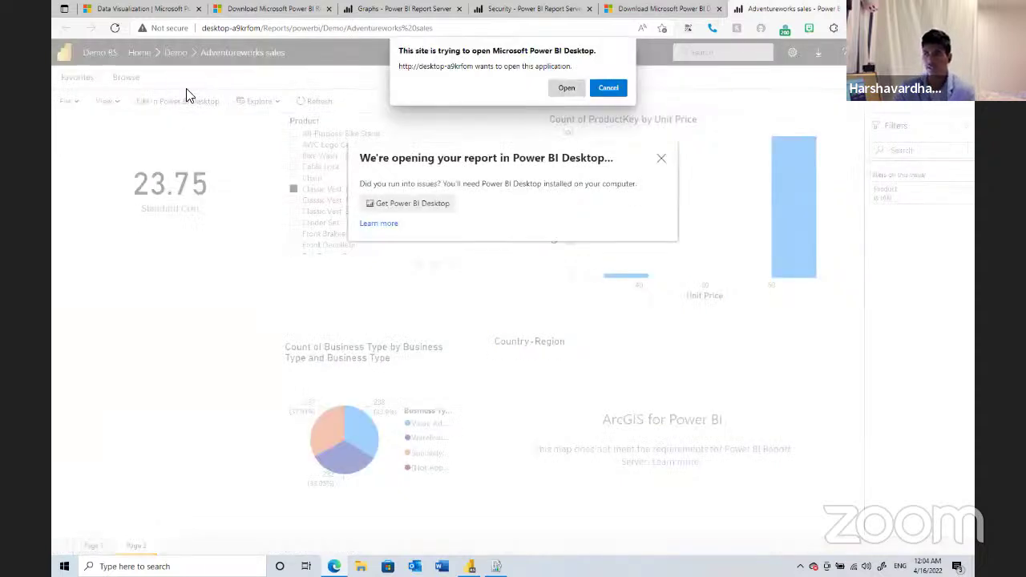
pyautogui.click(564, 89)
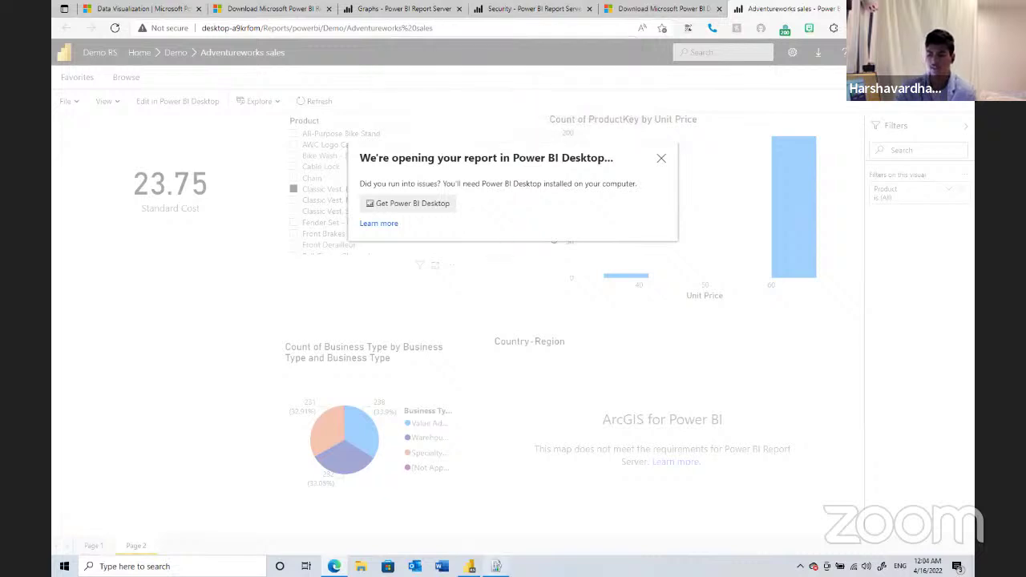
pyautogui.moveTo(470, 565)
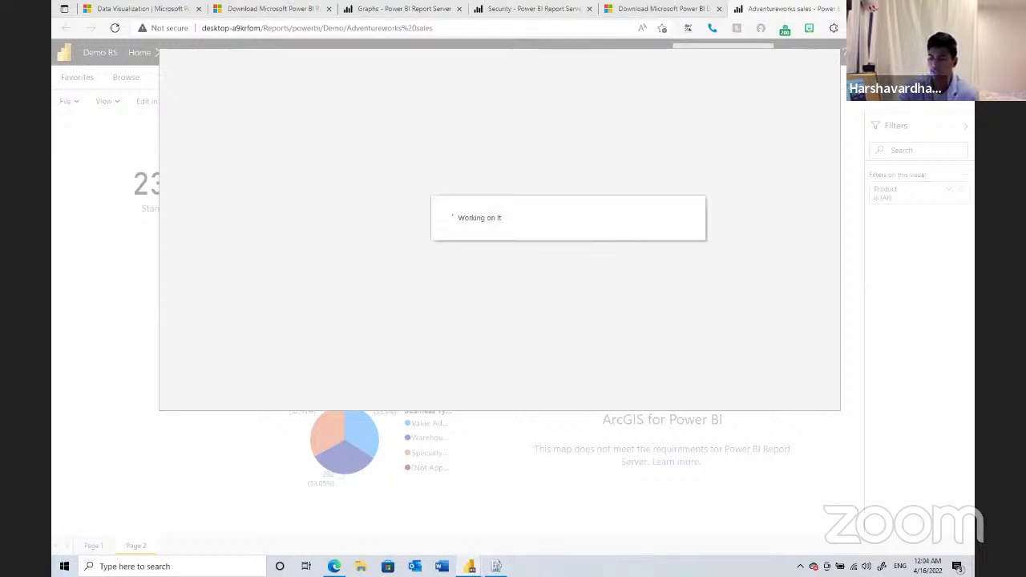
pyautogui.moveTo(470, 566)
pyautogui.click(424, 536)
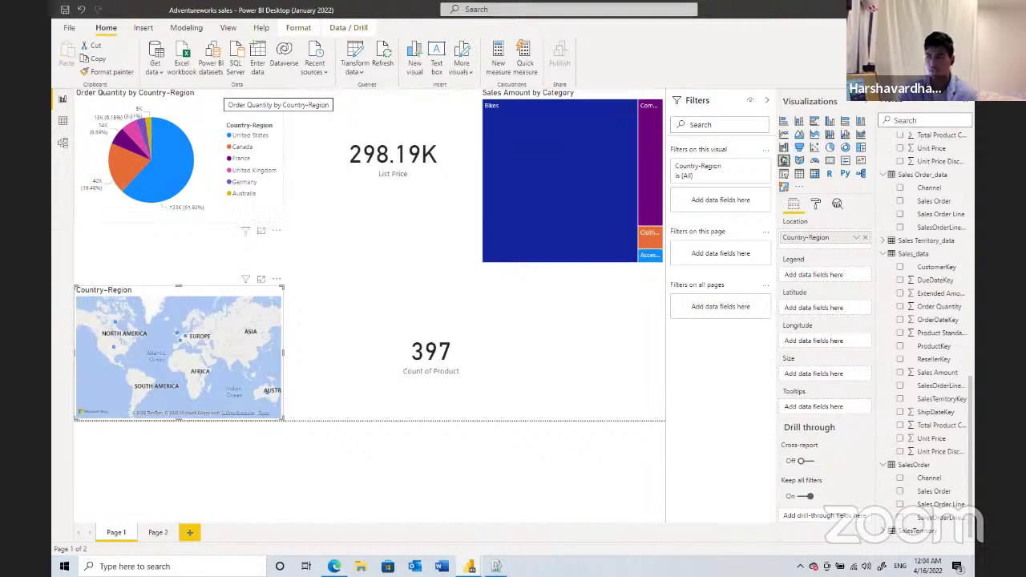
pyautogui.hotkey('alt', 'Tab')
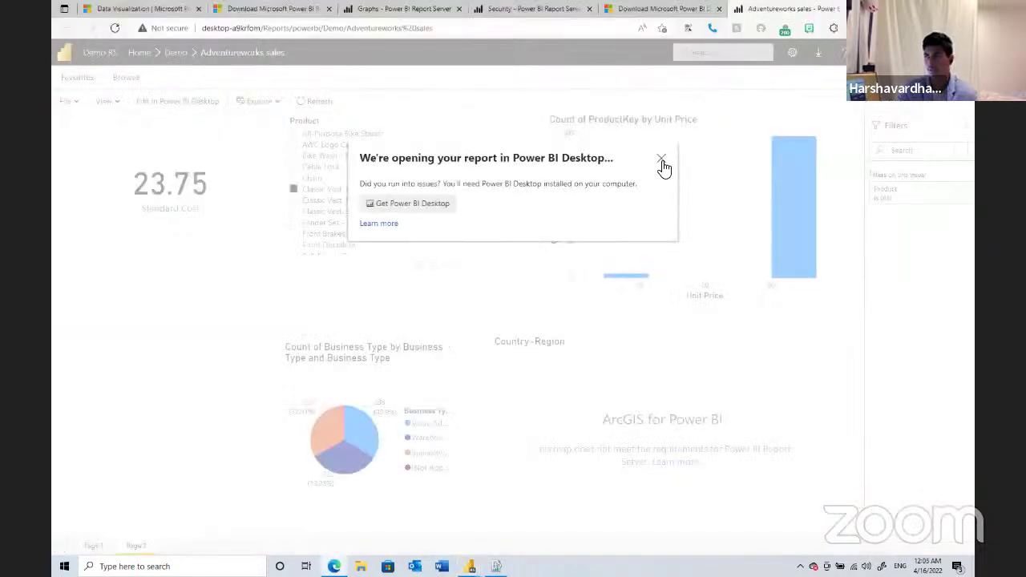
# - Dismiss the opening notice, browse to the Demo folder, and cancel an attempted file upload
pyautogui.click(660, 163)
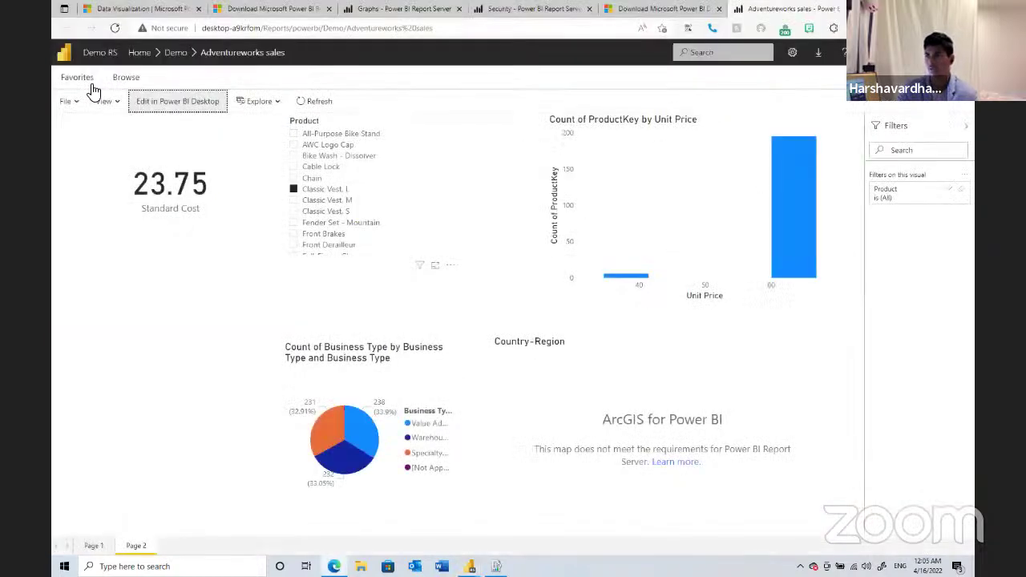
pyautogui.click(122, 80)
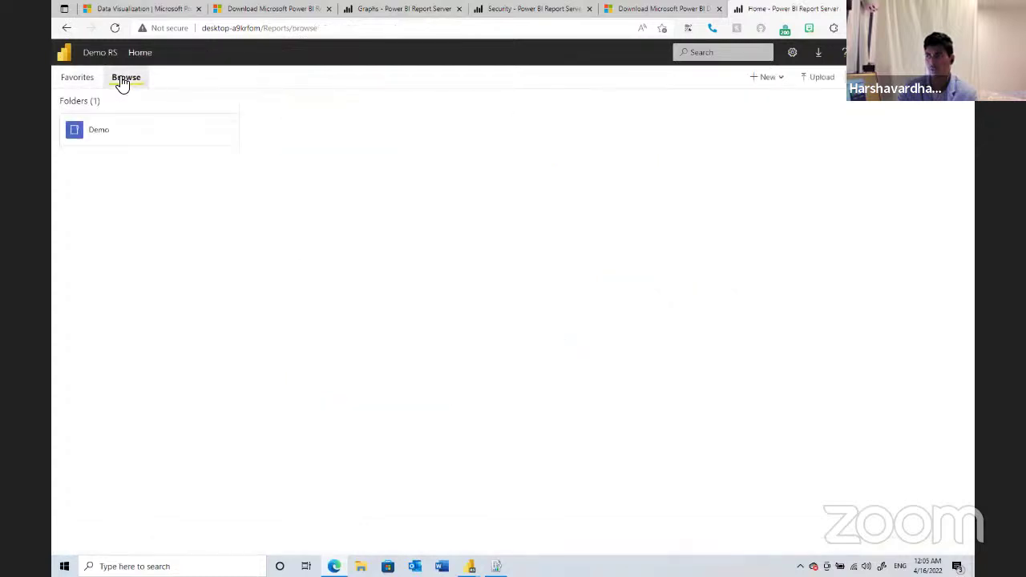
pyautogui.click(121, 137)
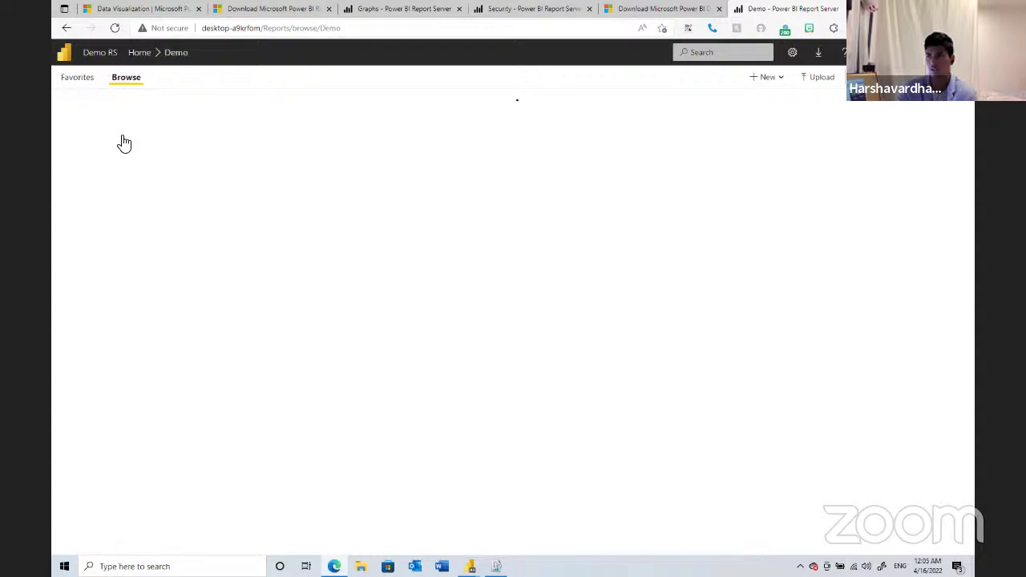
pyautogui.click(822, 80)
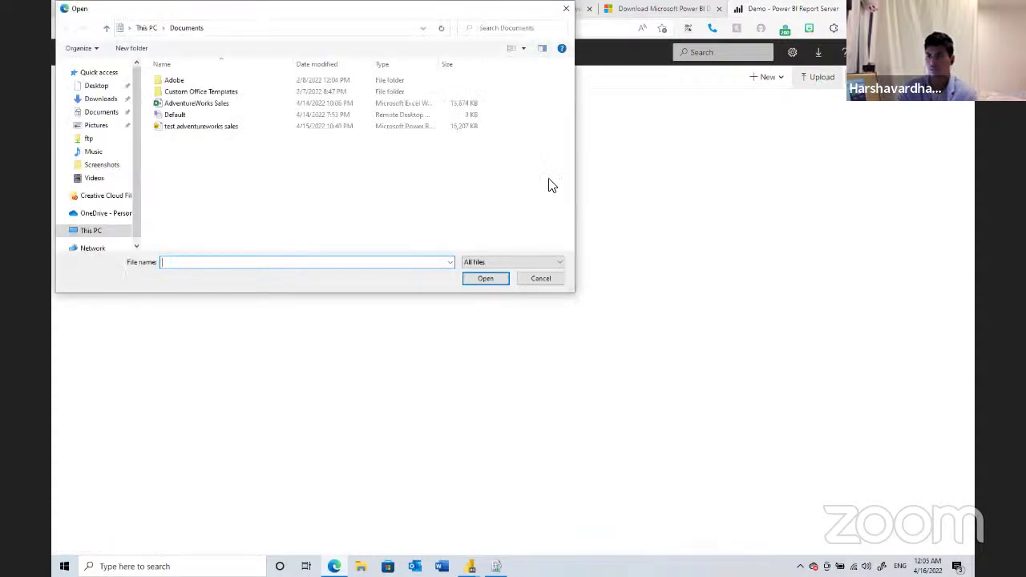
pyautogui.click(539, 277)
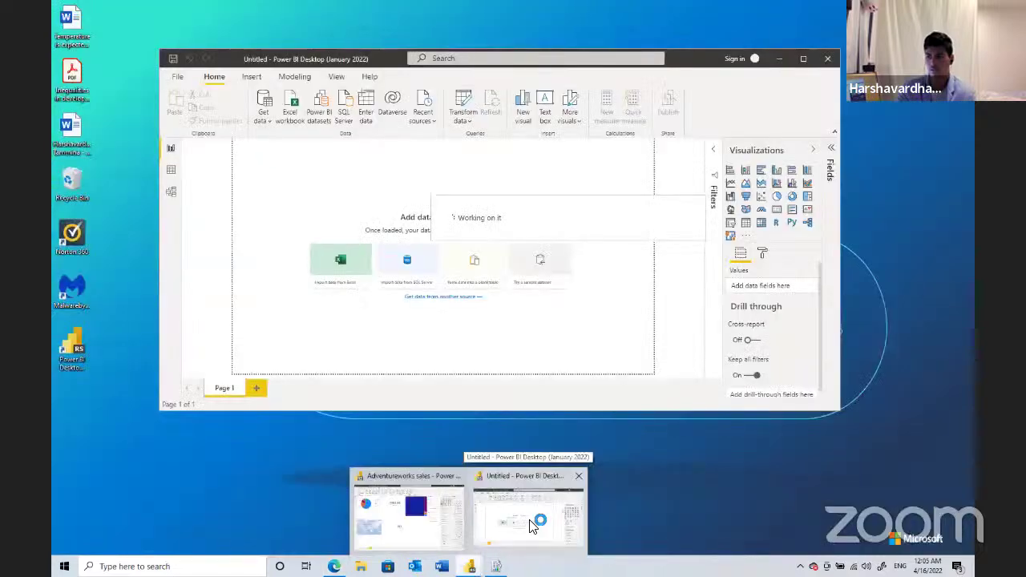
# - Let the Adventureworks sales report load and choose to view the recovered files later
pyautogui.click(529, 525)
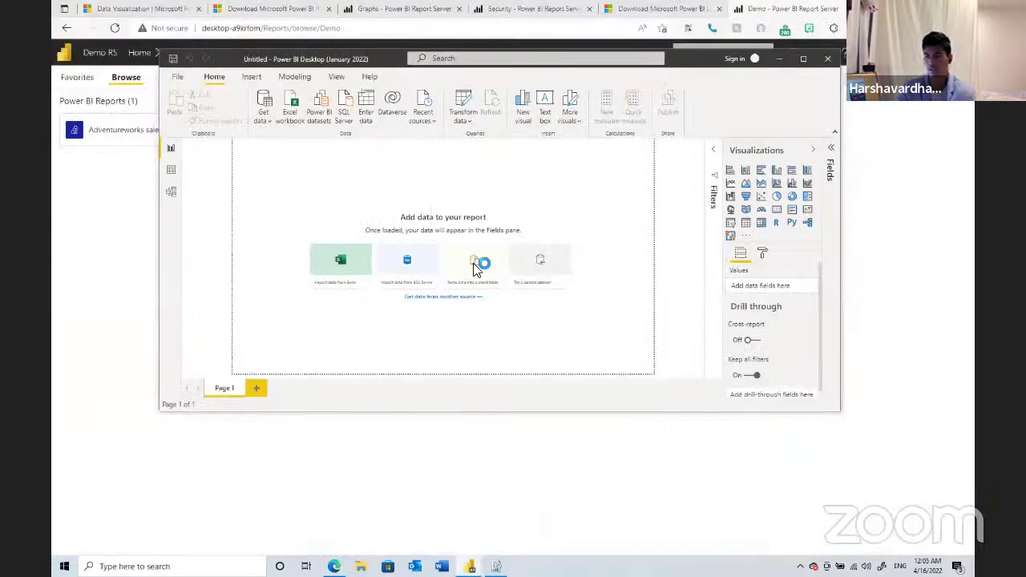
pyautogui.click(473, 268)
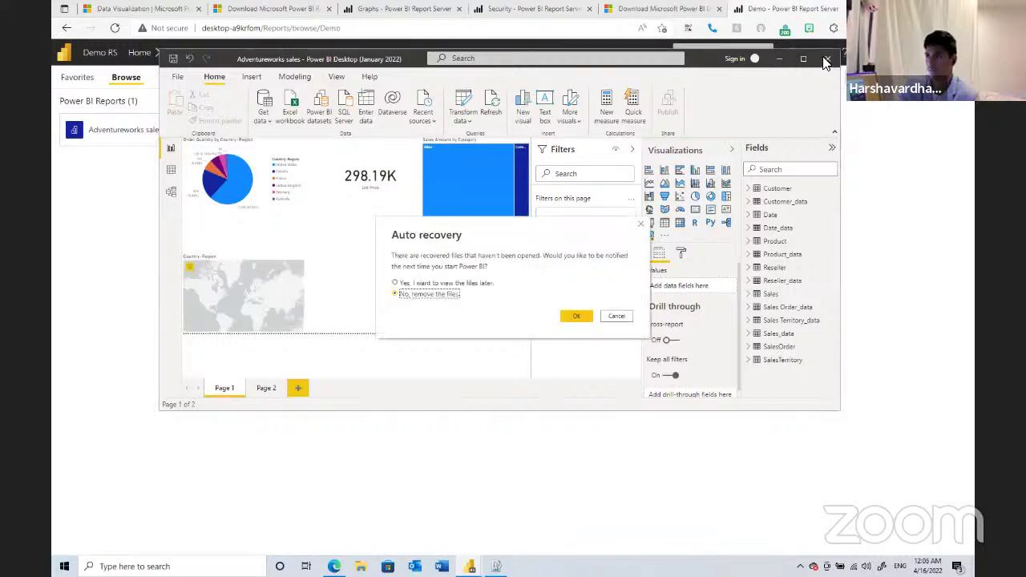
pyautogui.click(394, 283)
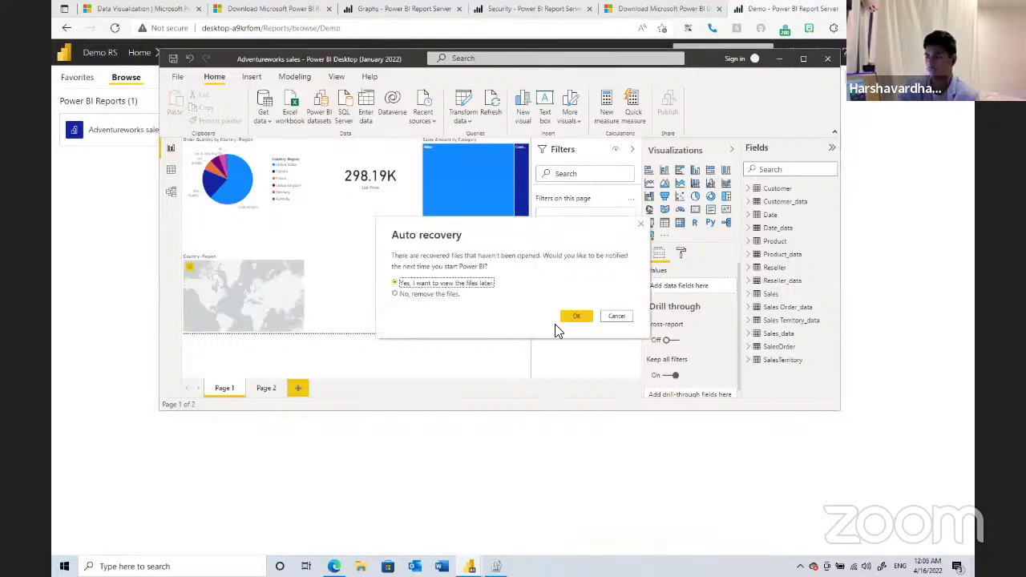
pyautogui.click(580, 315)
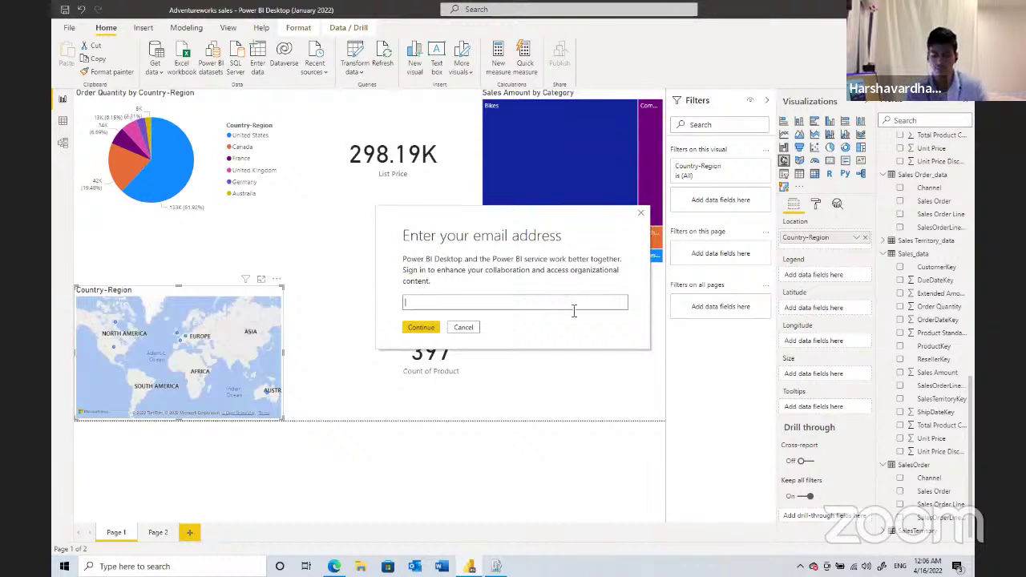
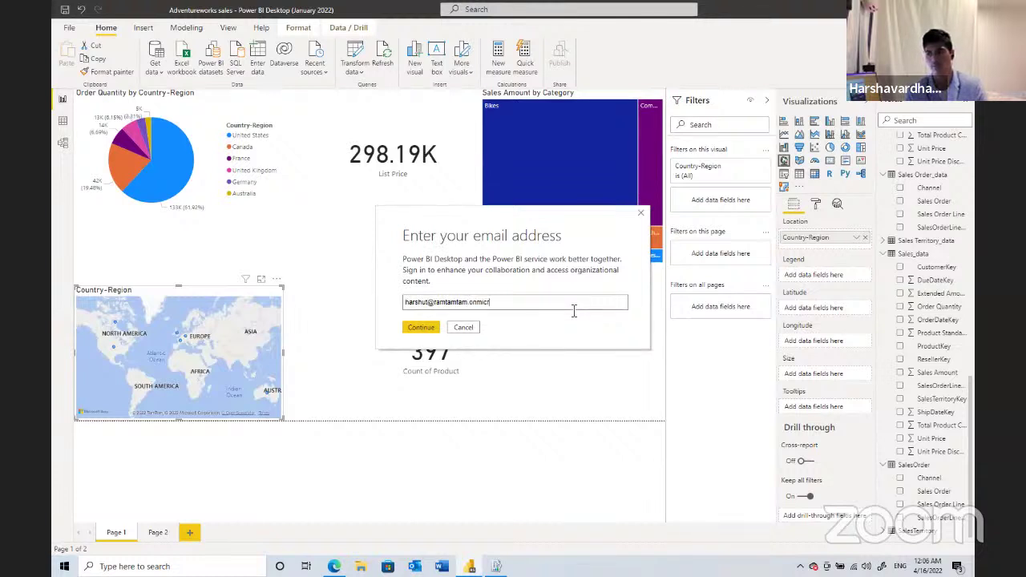
# - Enter the work account e-mail address, correcting its domain, and select the matching account
pyautogui.press('Return')
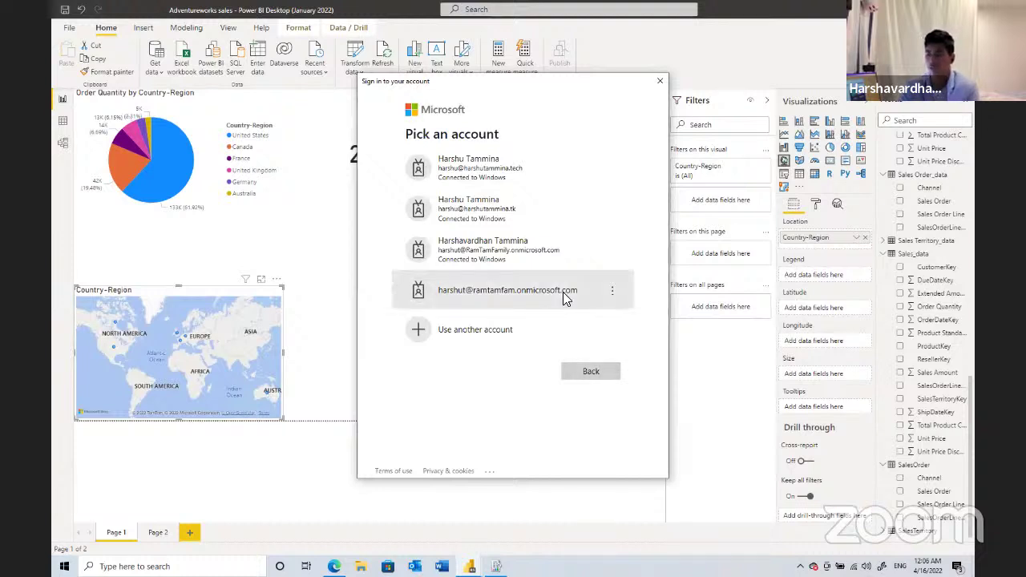
pyautogui.click(565, 298)
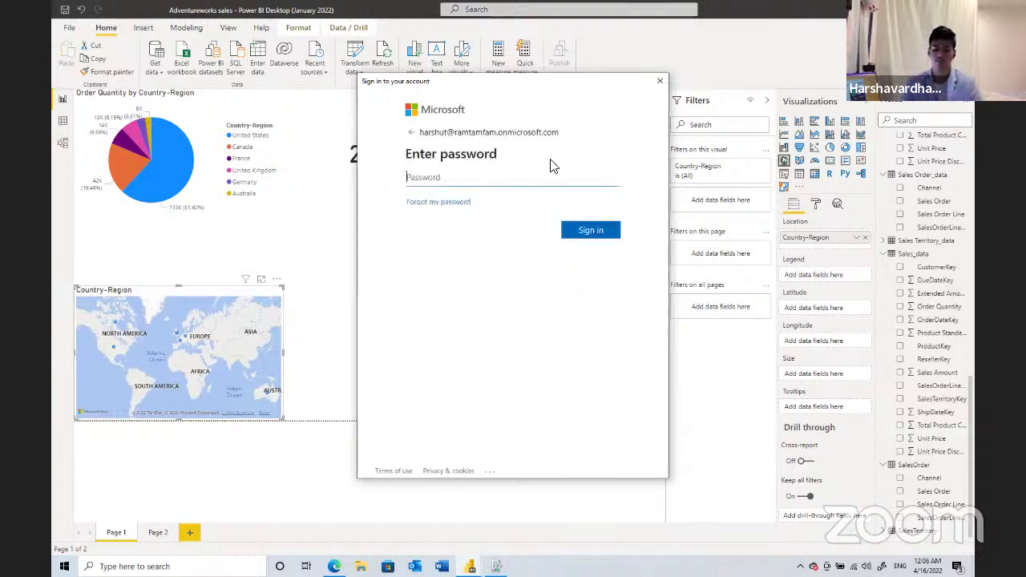
# - Type the account password, then re-enter it after the error to finish signing in
pyautogui.write('•')
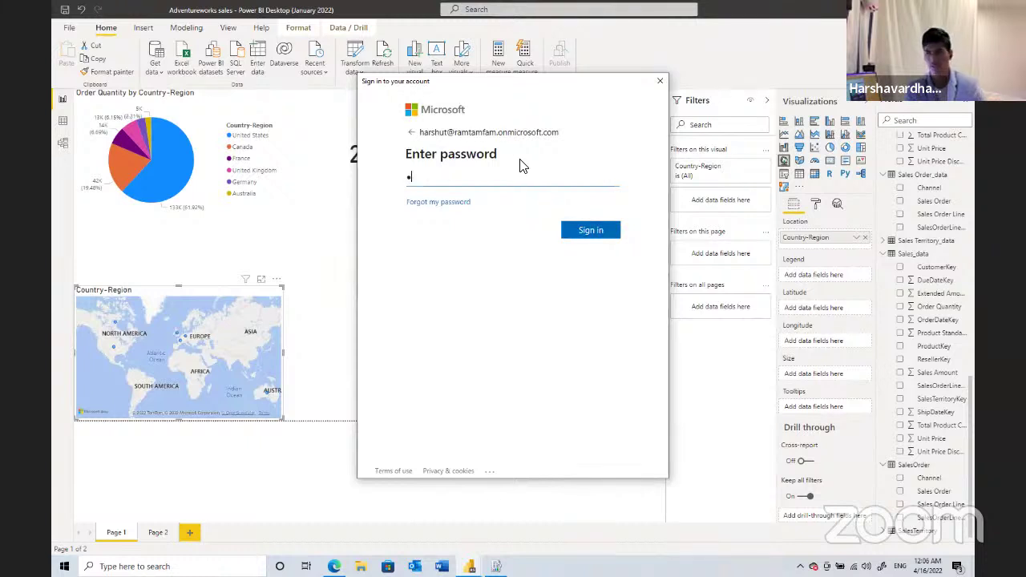
pyautogui.write('••••••')
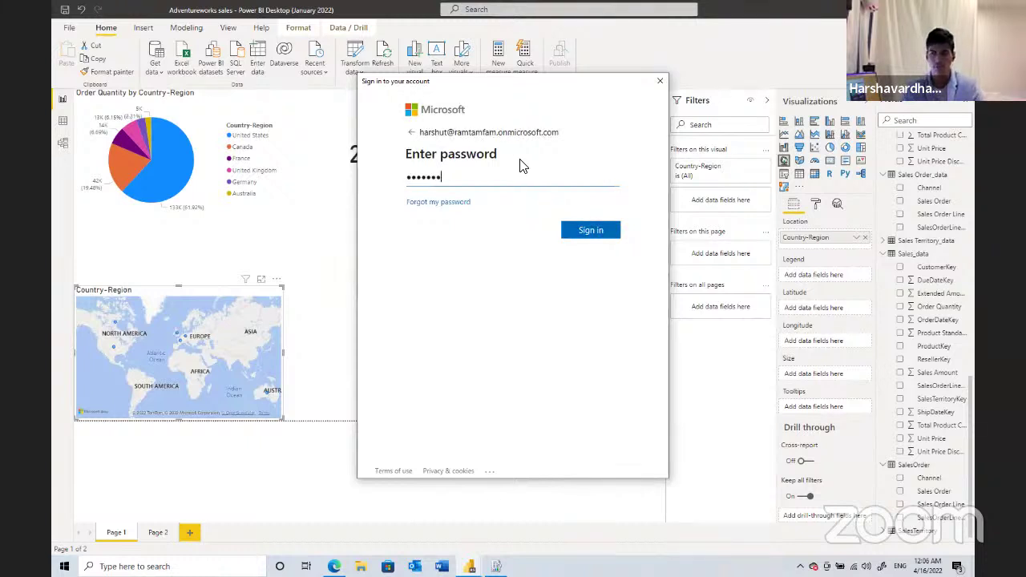
pyautogui.write('••••••••')
pyautogui.press('Tab')
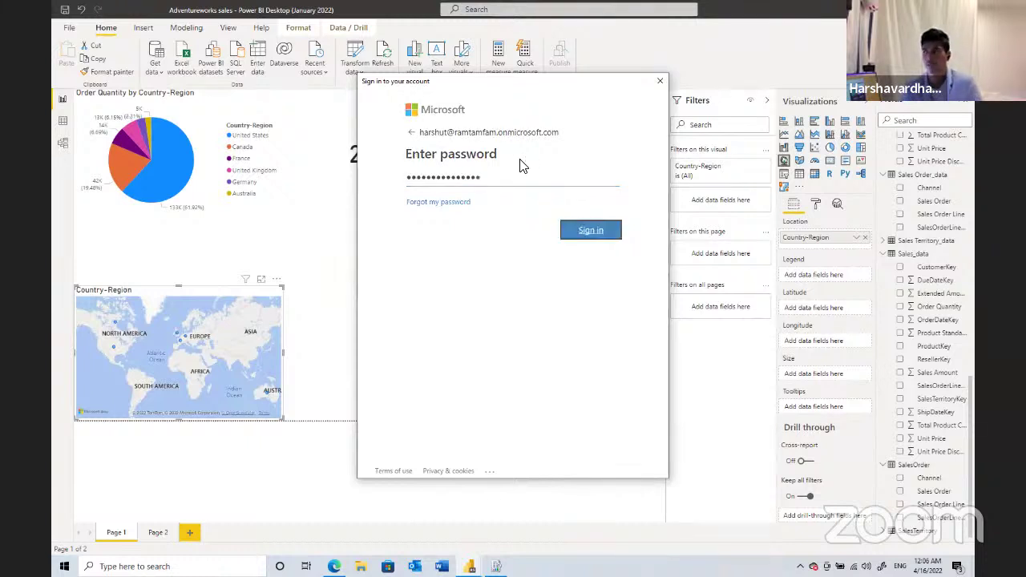
pyautogui.press('Return')
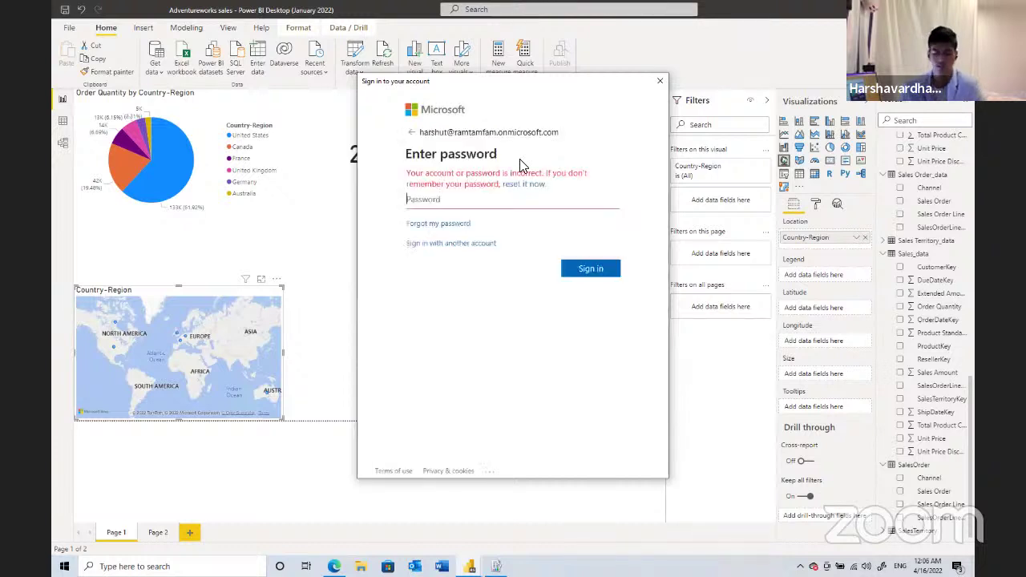
pyautogui.write('••••••')
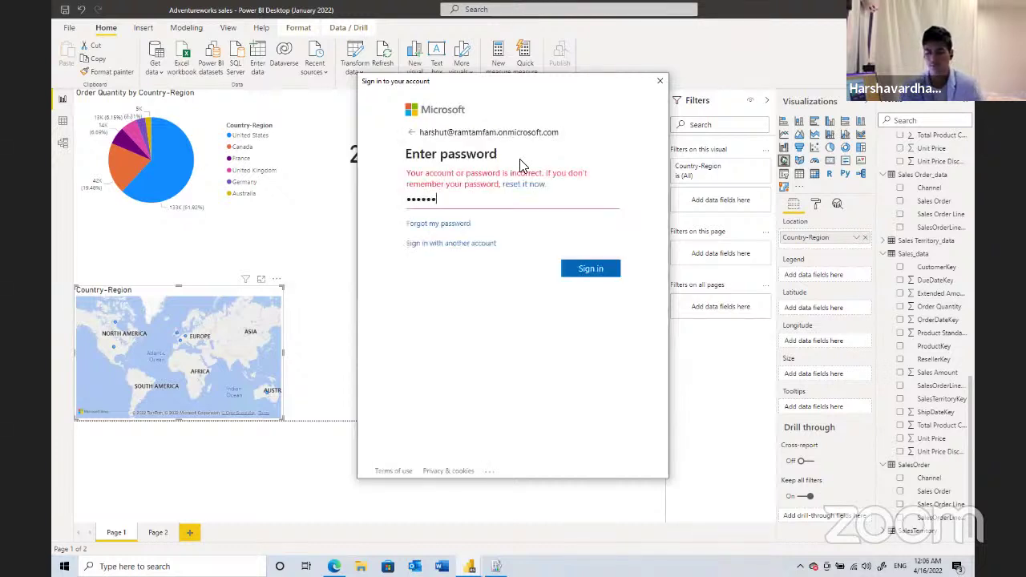
pyautogui.write('••••••••••')
pyautogui.press('Return')
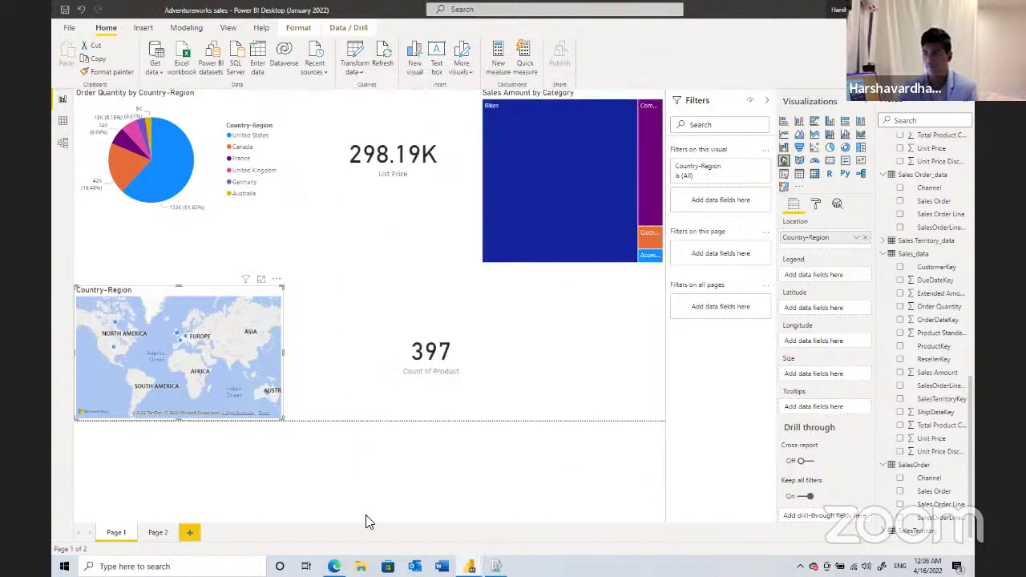
pyautogui.click(838, 9)
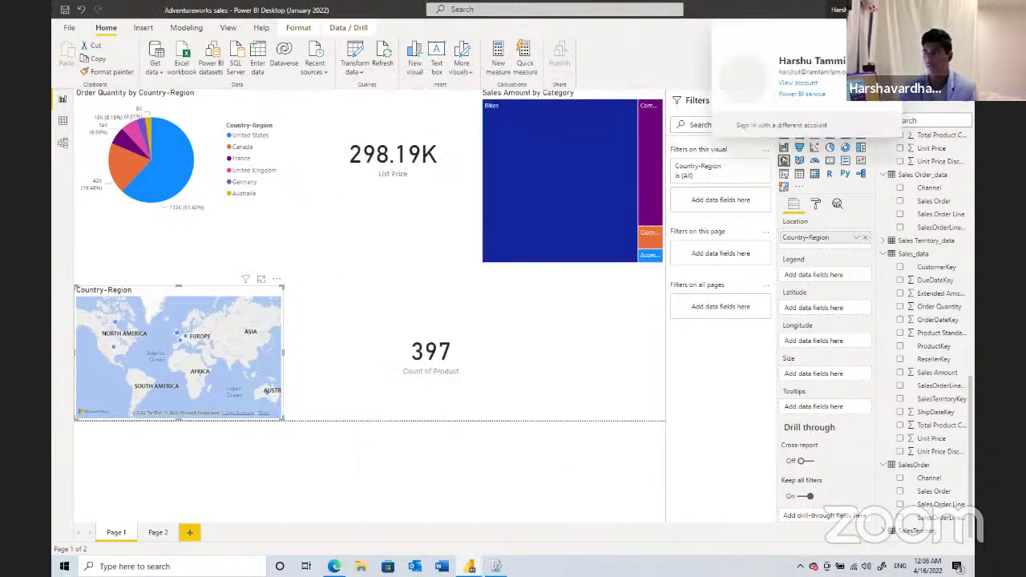
pyautogui.click(804, 93)
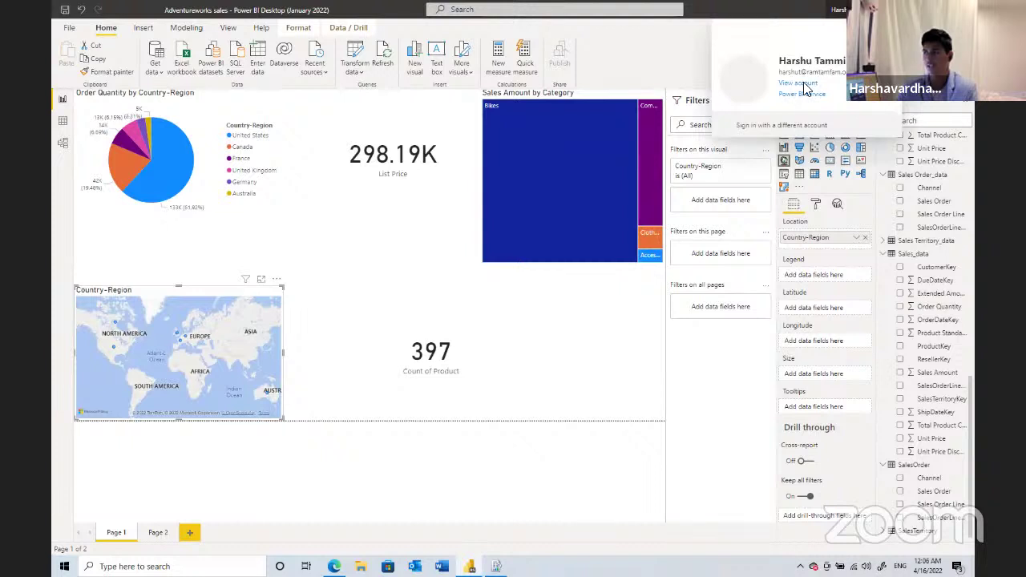
pyautogui.click(680, 58)
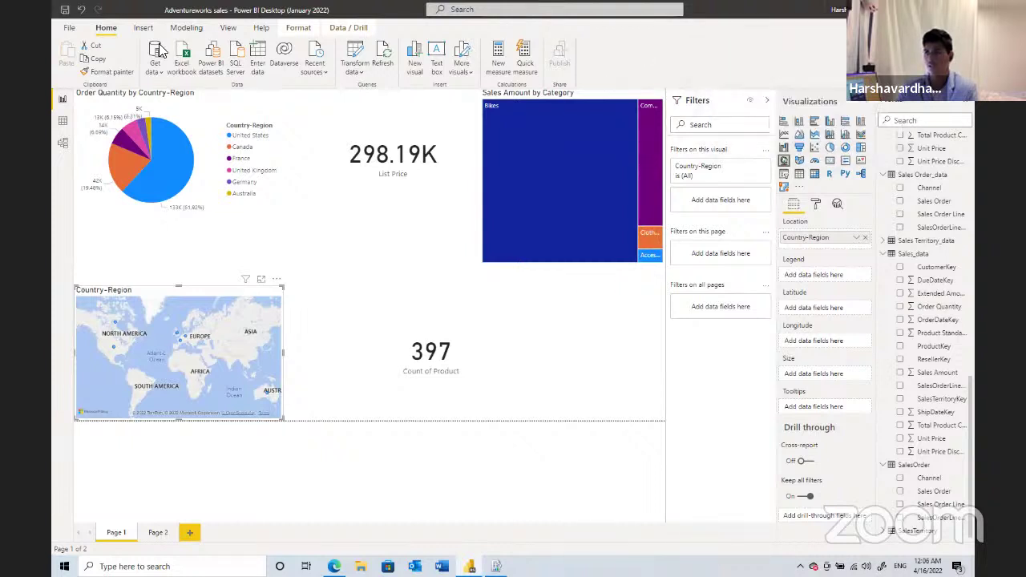
pyautogui.click(70, 30)
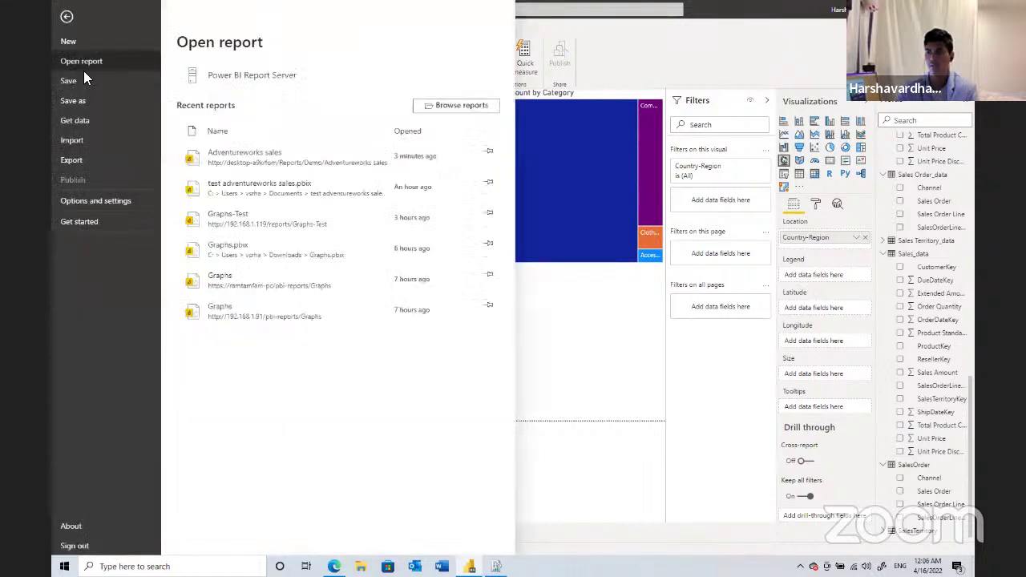
pyautogui.click(81, 101)
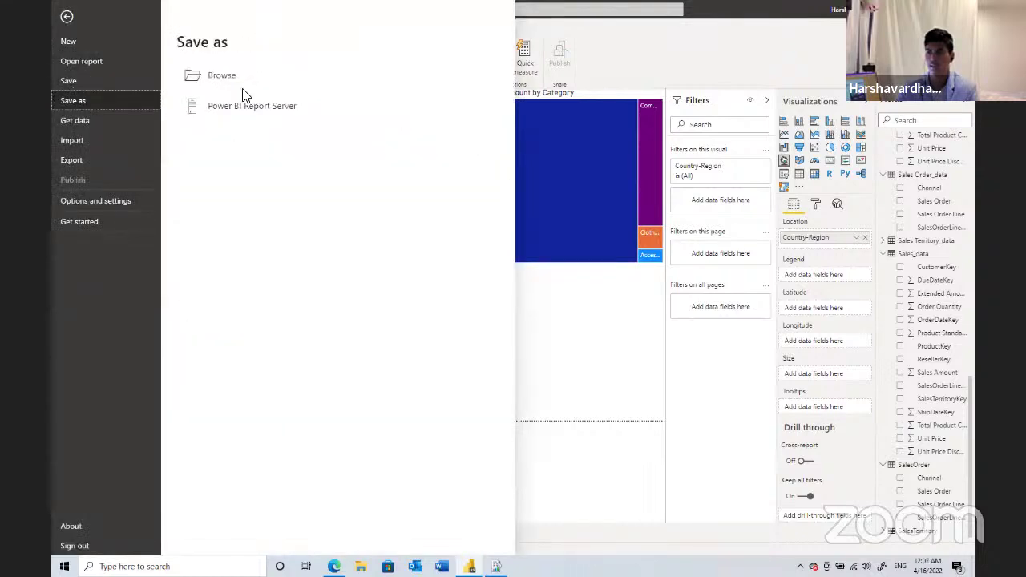
pyautogui.click(67, 18)
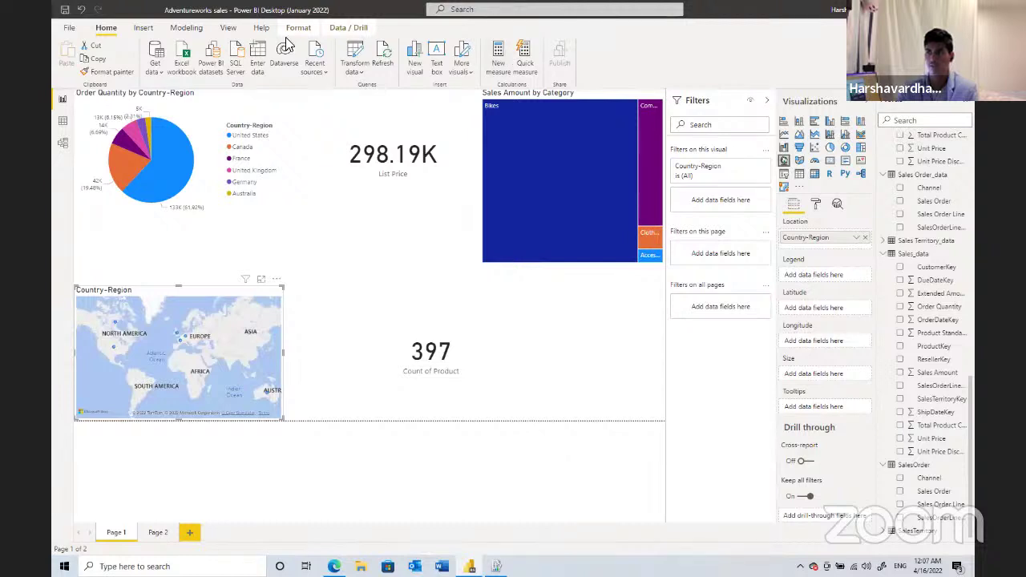
pyautogui.click(68, 26)
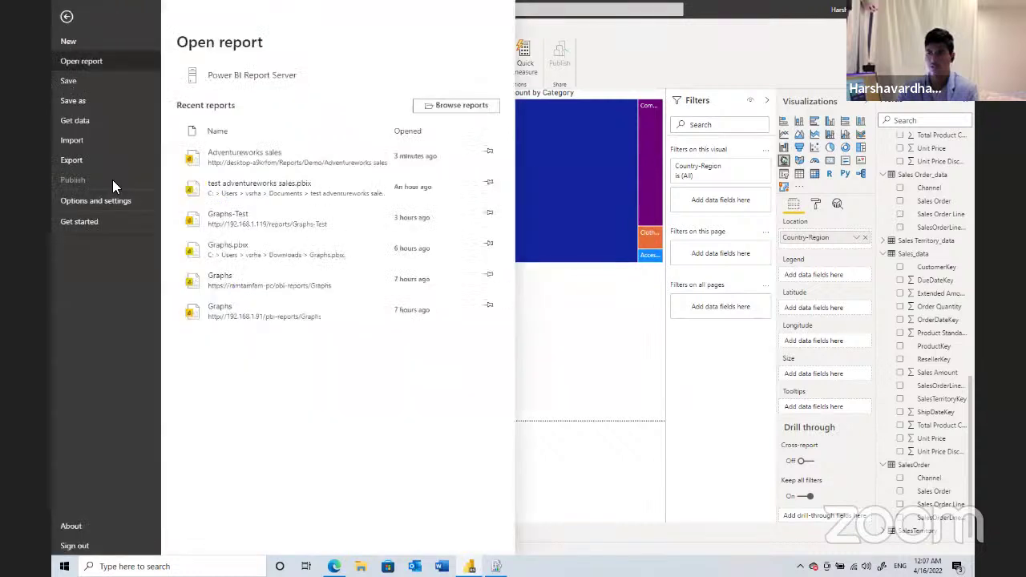
pyautogui.click(112, 178)
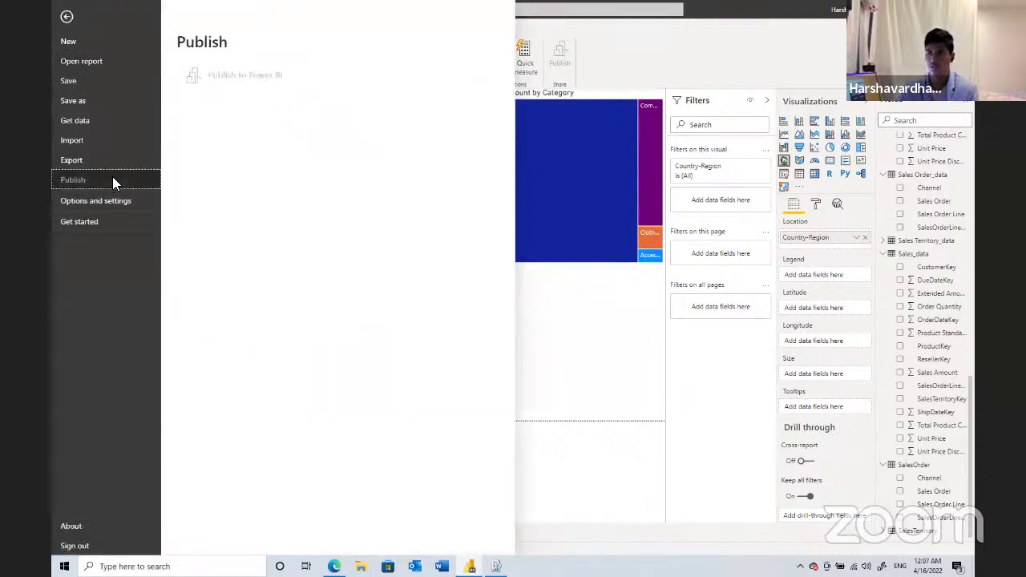
pyautogui.click(267, 85)
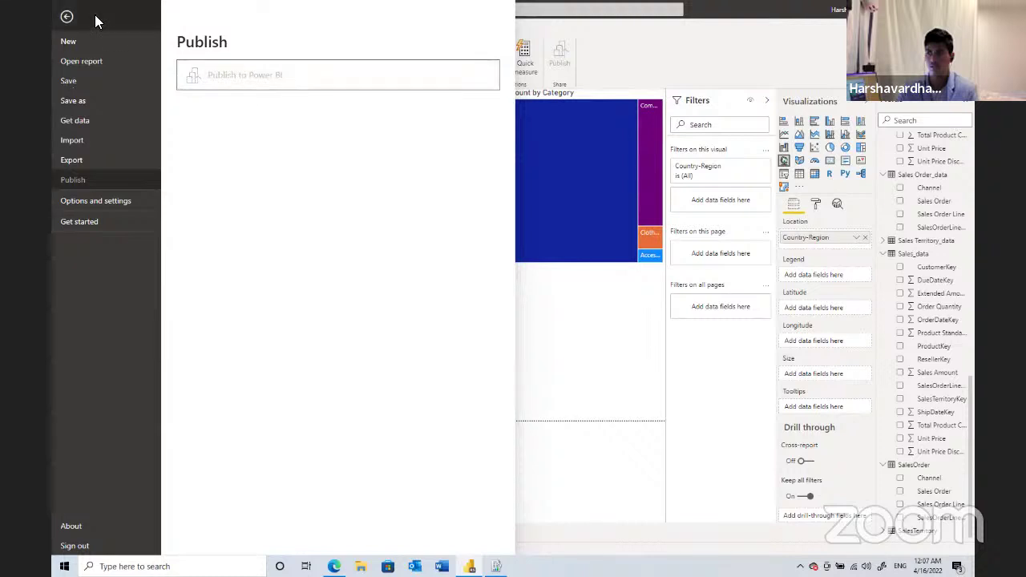
pyautogui.press('Escape')
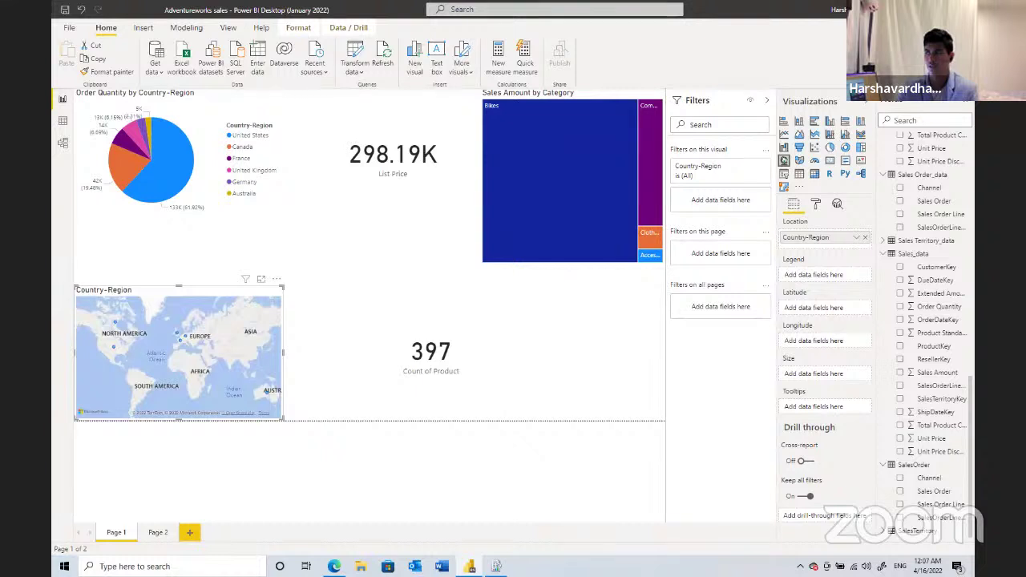
# - Save and close the Desktop report, then relaunch Power BI Desktop (January 2022) from Recently added
pyautogui.hotkey('alt', 'F4')
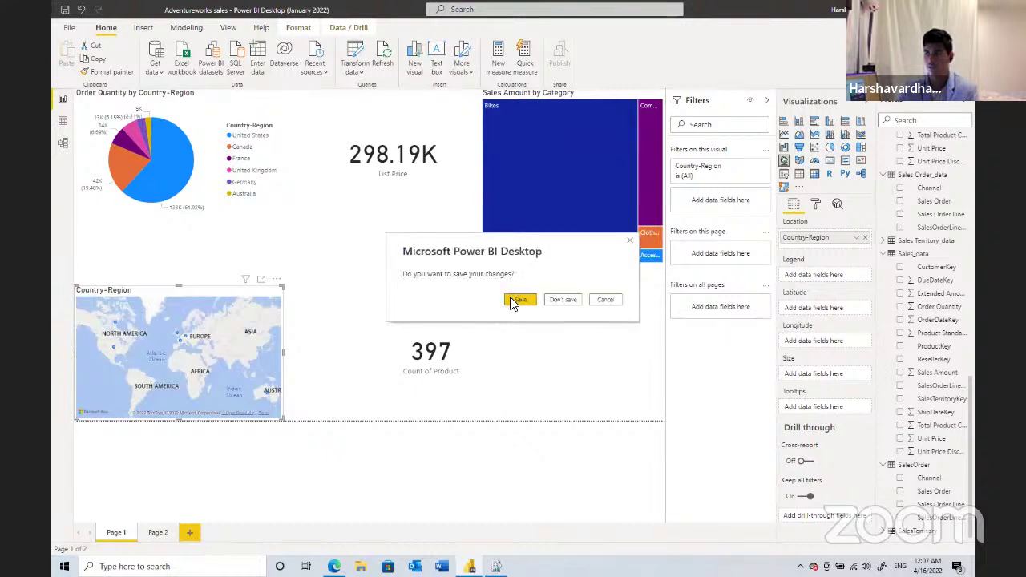
pyautogui.click(514, 301)
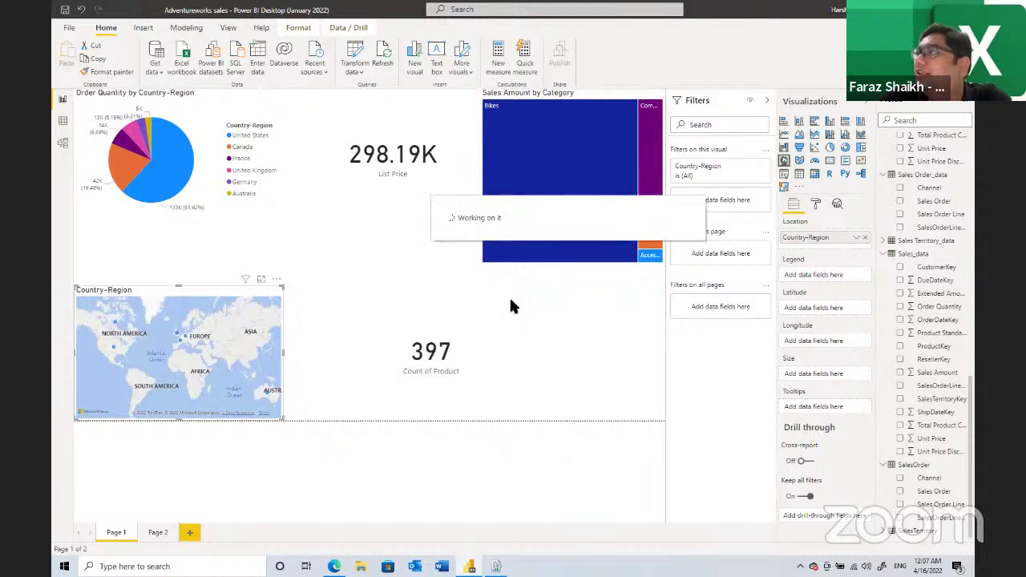
pyautogui.hotkey('alt', 'Tab')
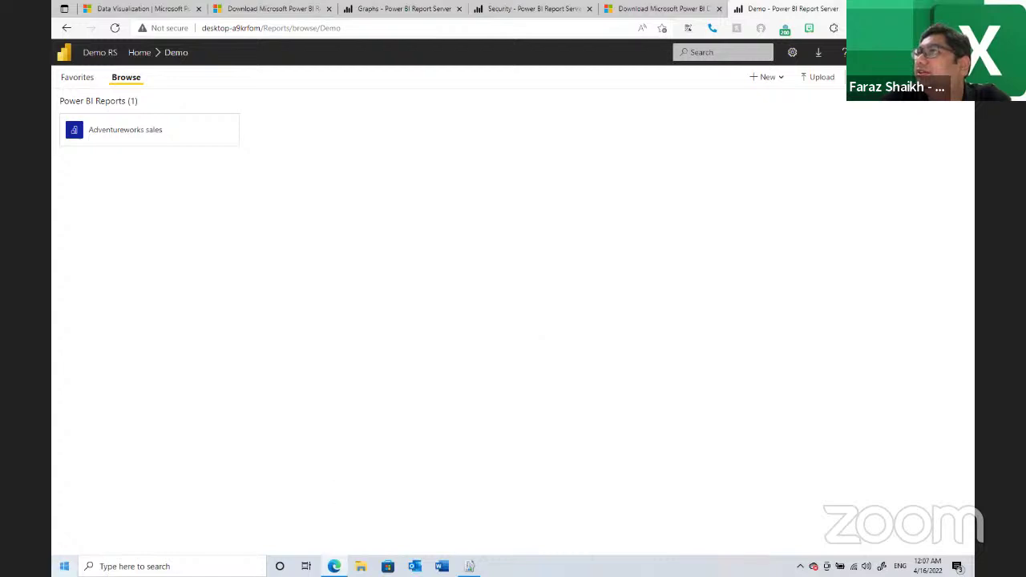
pyautogui.press('super')
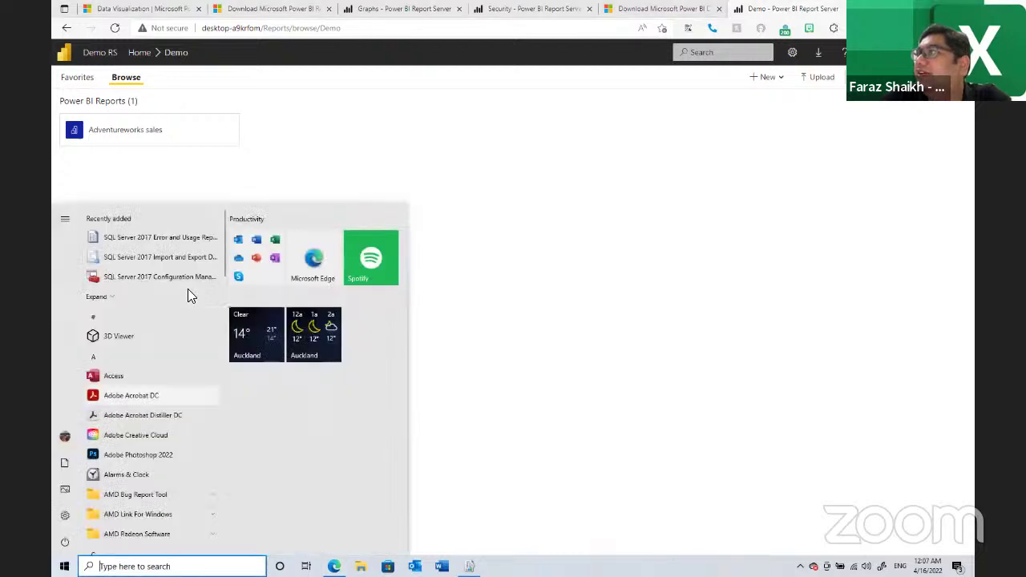
pyautogui.click(188, 288)
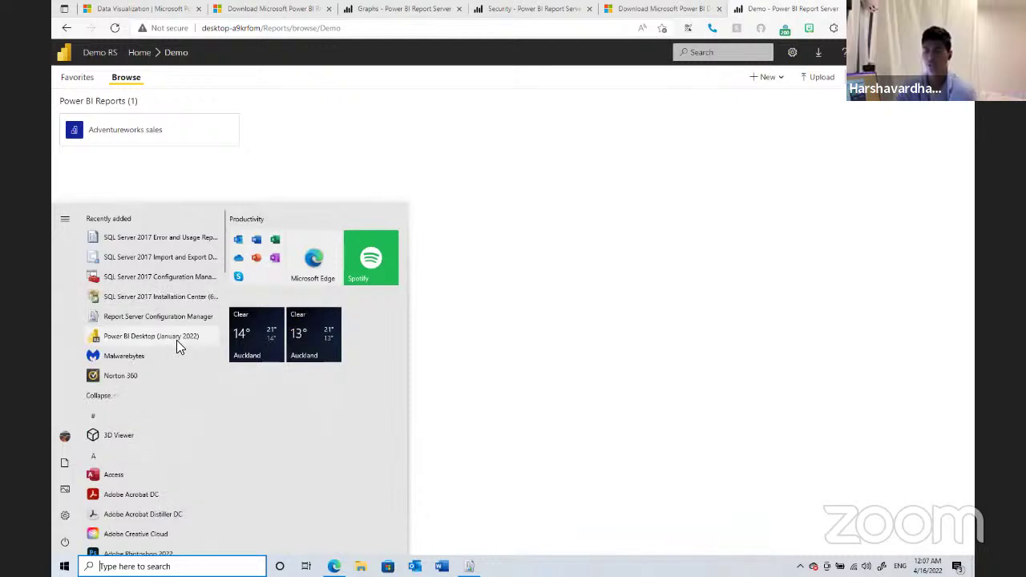
pyautogui.click(167, 343)
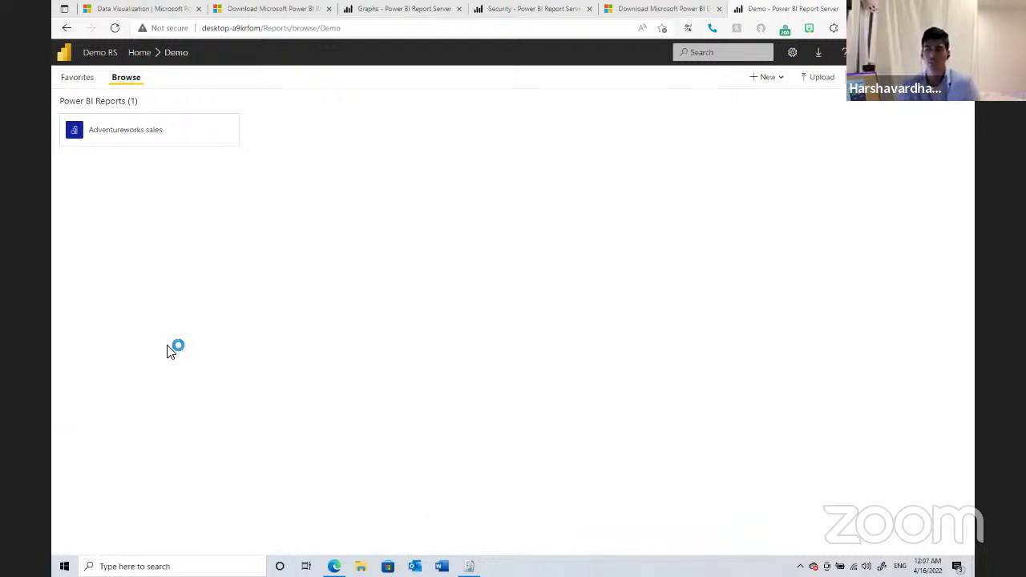
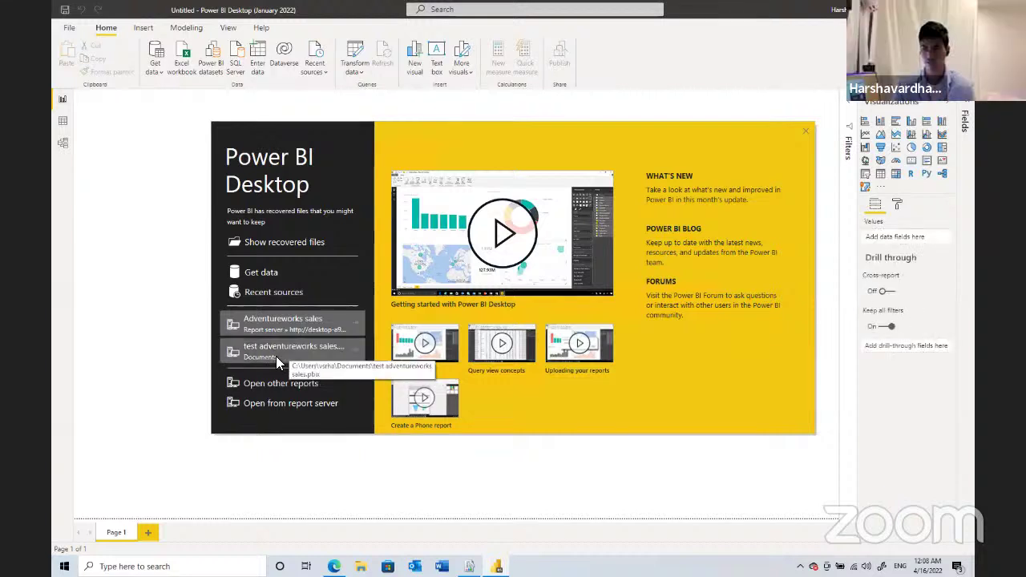
# - Open the recent 'test adventureworks sales' report from the Power BI Desktop start screen
pyautogui.click(276, 356)
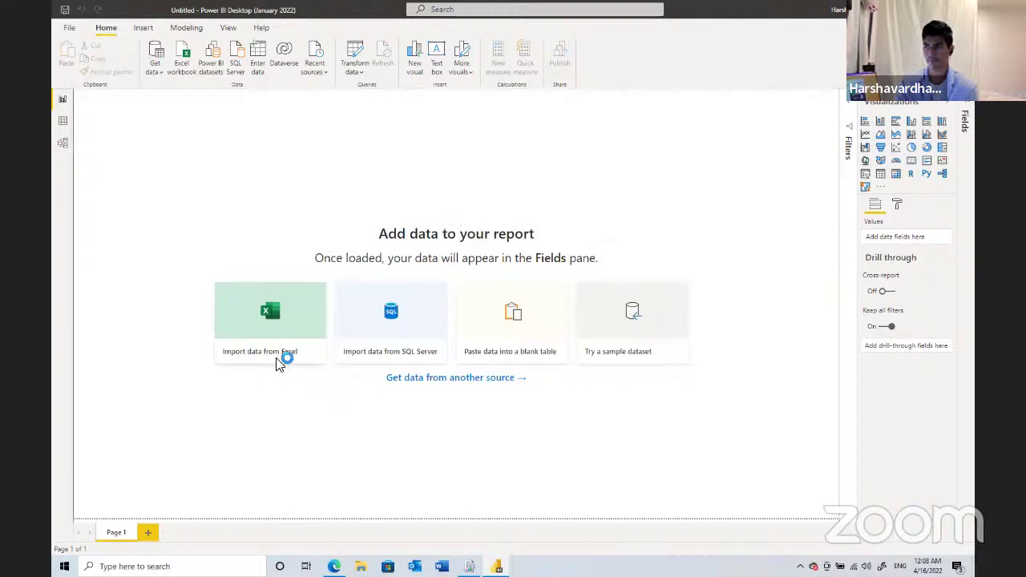
pyautogui.click(278, 365)
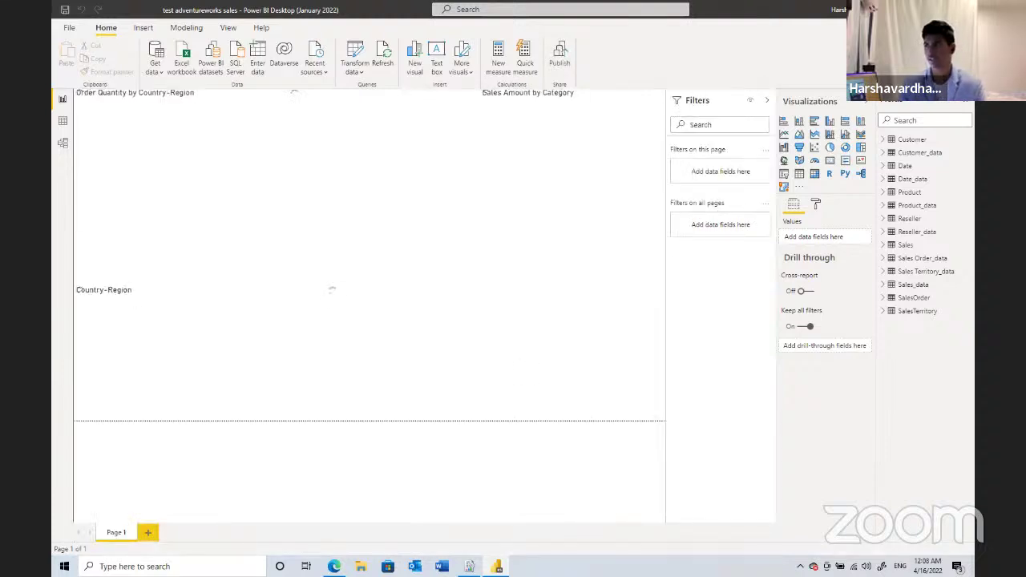
# - Publish the report to Power BI, choosing ramtamfam as the destination workspace
pyautogui.click(565, 61)
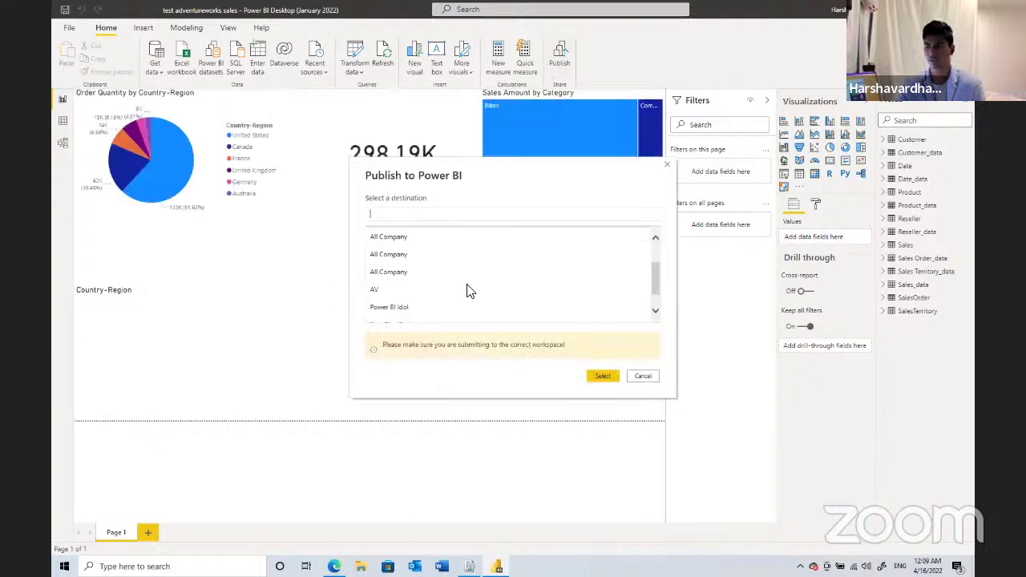
pyautogui.click(449, 319)
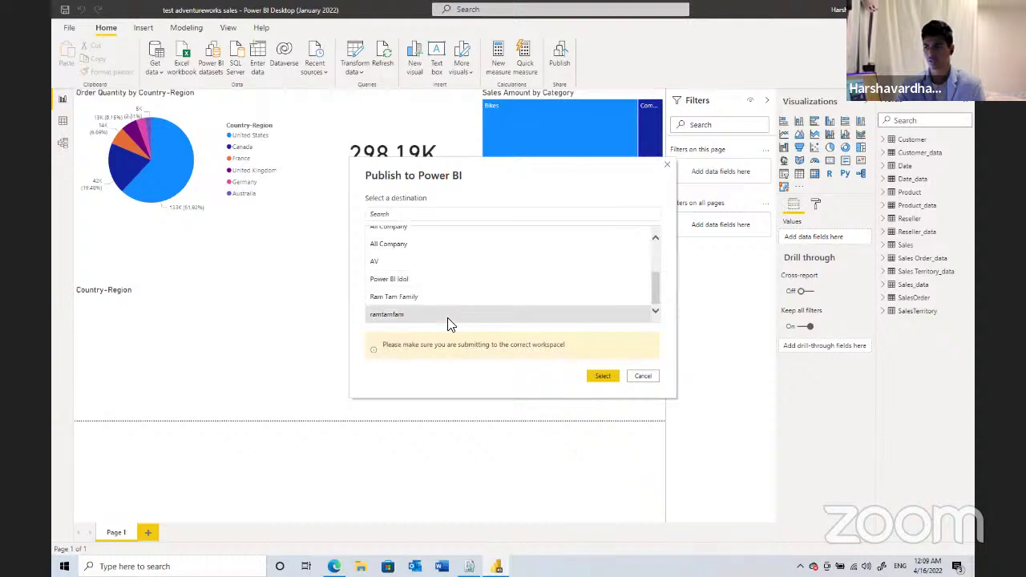
pyautogui.click(602, 376)
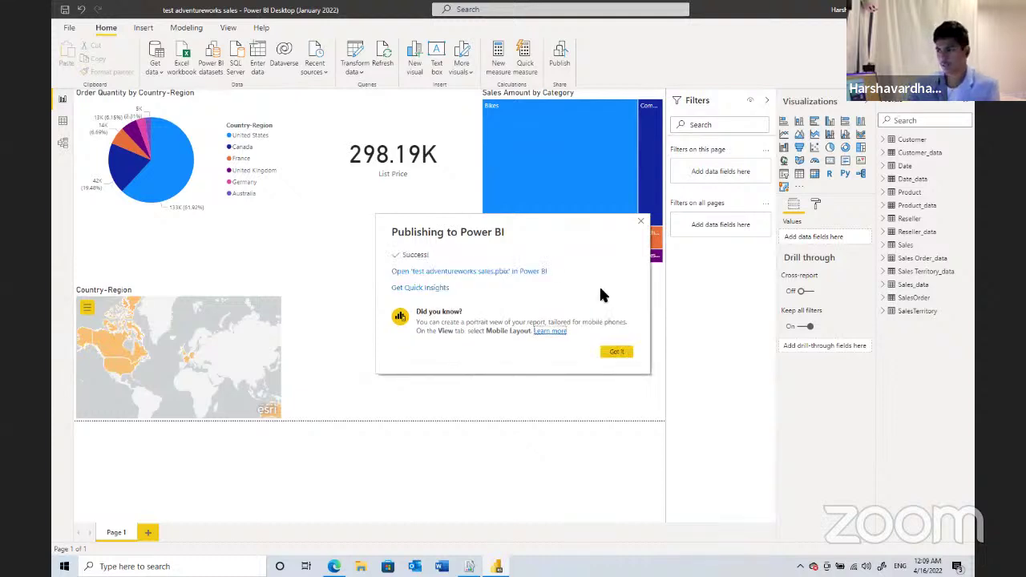
# - Open the published report in Power BI, signing in with another account and staying signed in
pyautogui.click(527, 272)
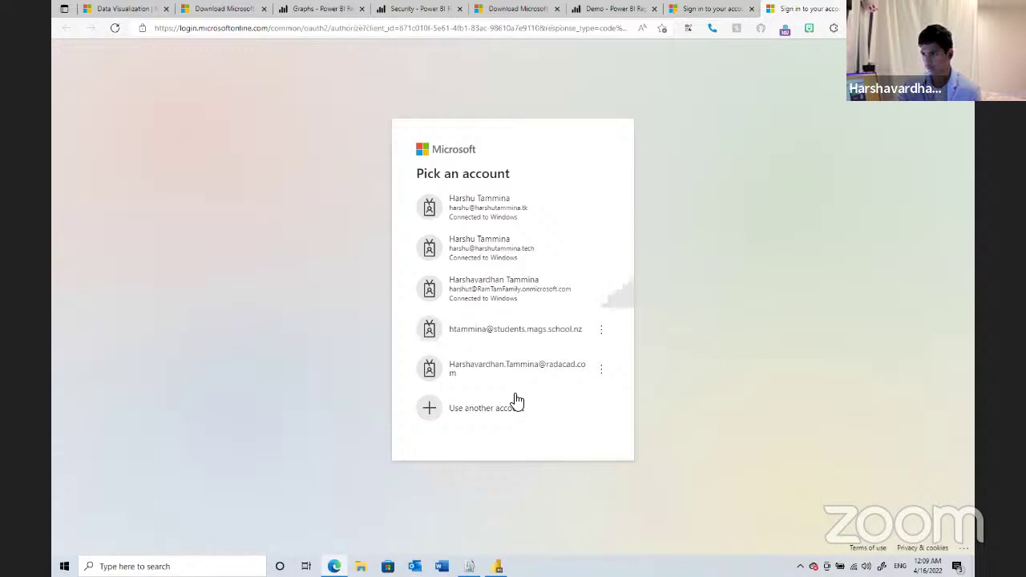
pyautogui.click(517, 403)
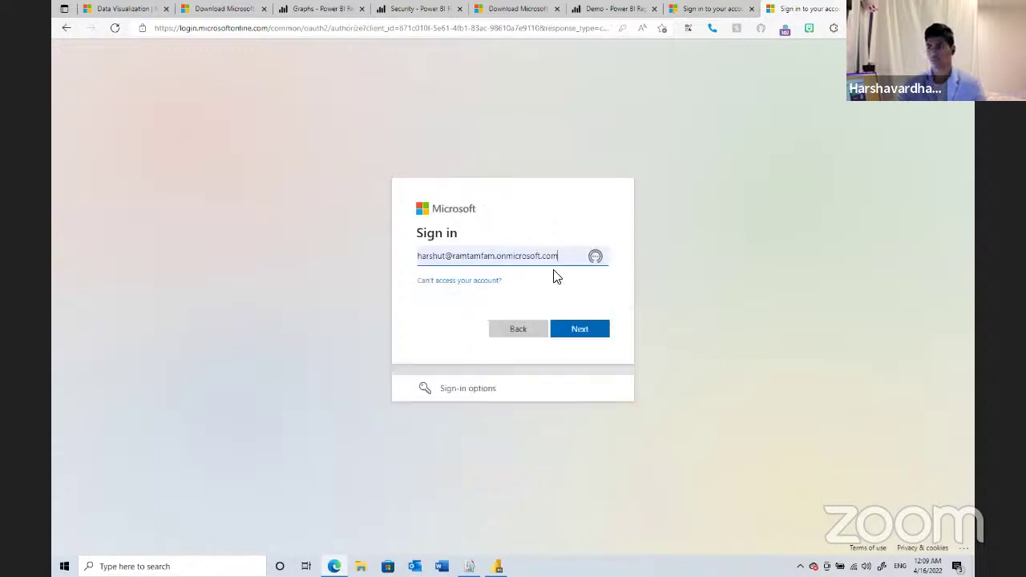
pyautogui.click(572, 327)
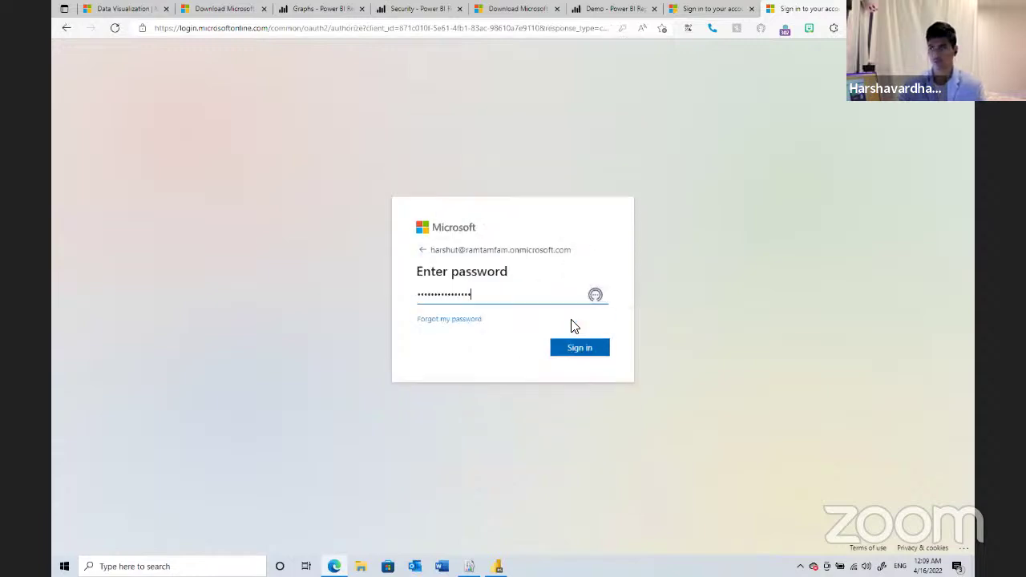
pyautogui.click(570, 344)
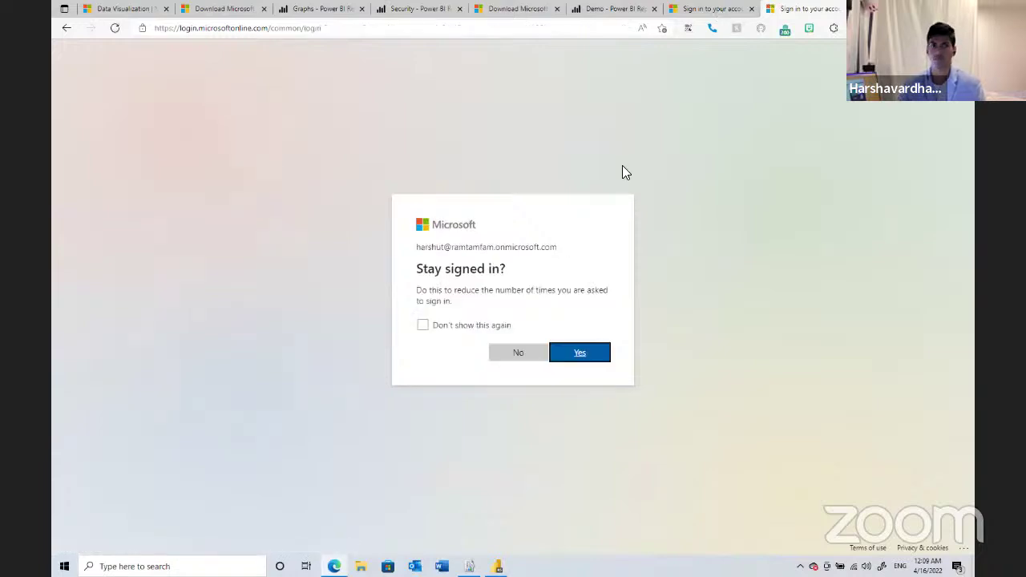
pyautogui.click(588, 344)
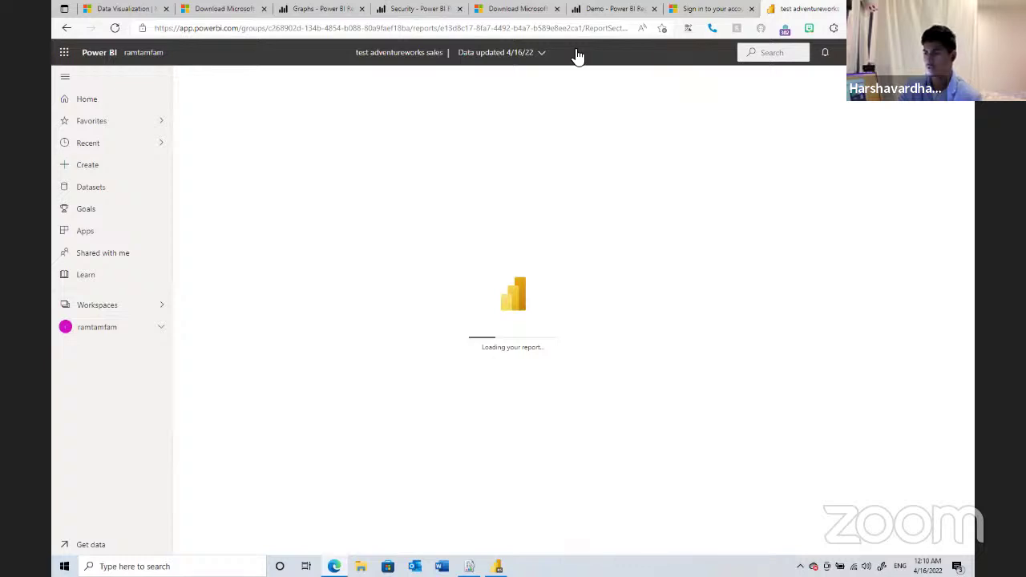
# - Dismiss the ArcGIS map welcome message and switch the online report into Edit mode
pyautogui.press('Return')
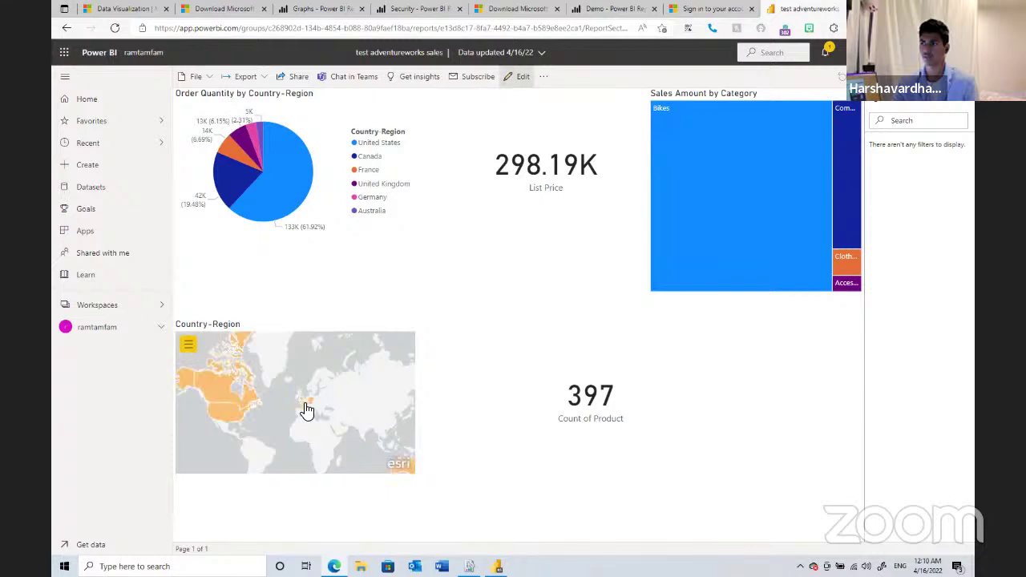
pyautogui.click(520, 78)
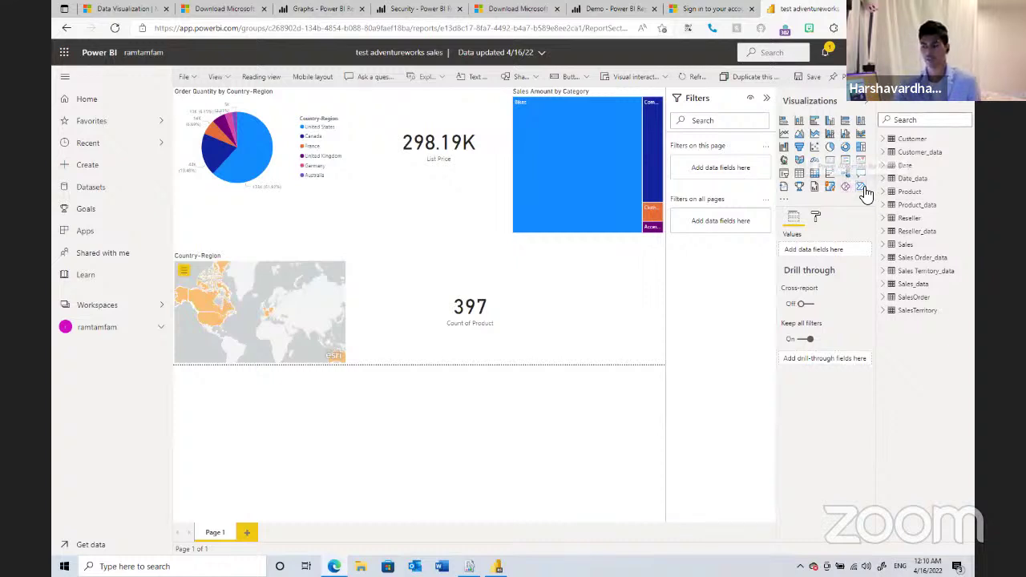
# - Close the Publishing success message in Power BI Desktop and return to the browser
pyautogui.click(497, 566)
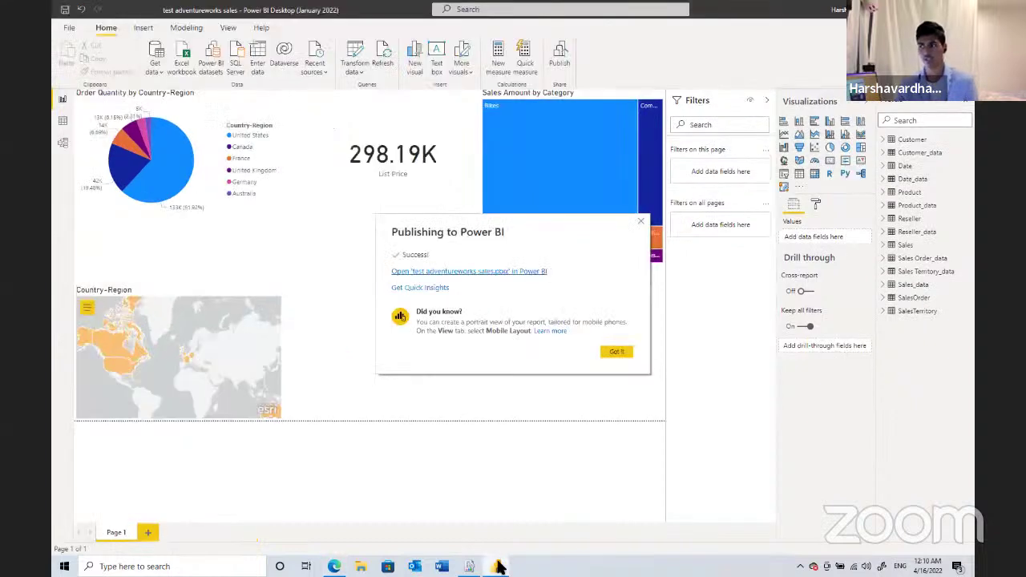
pyautogui.press('Escape')
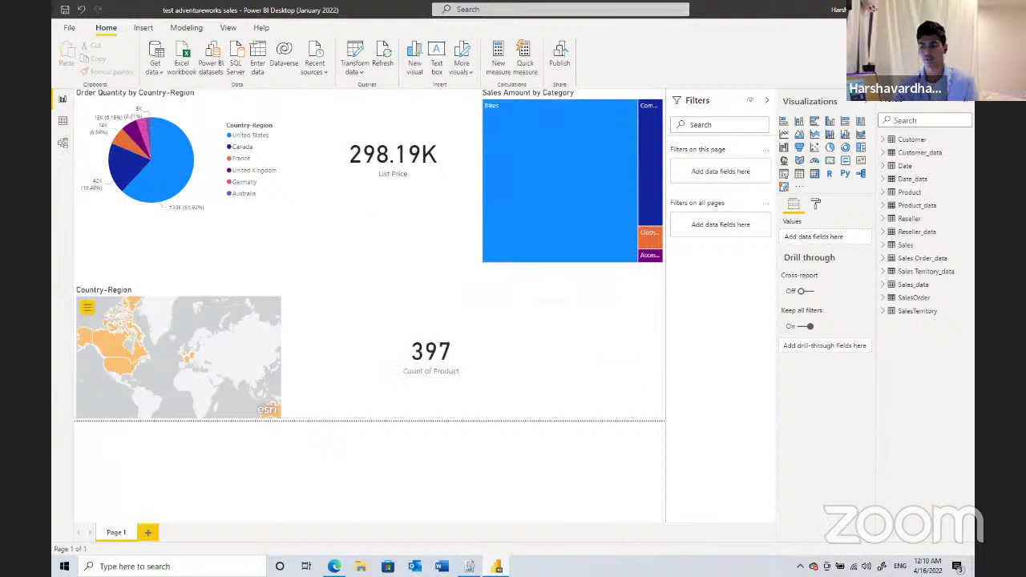
pyautogui.hotkey('alt', 'Tab')
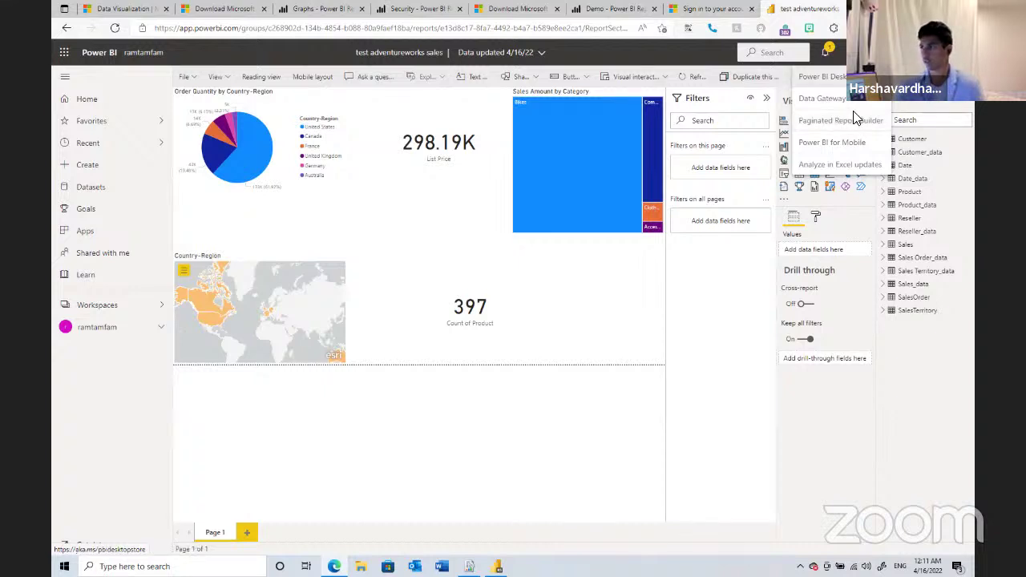
# - Go to the Schedules page in the report server's site settings from the Demo folder
pyautogui.click(595, 9)
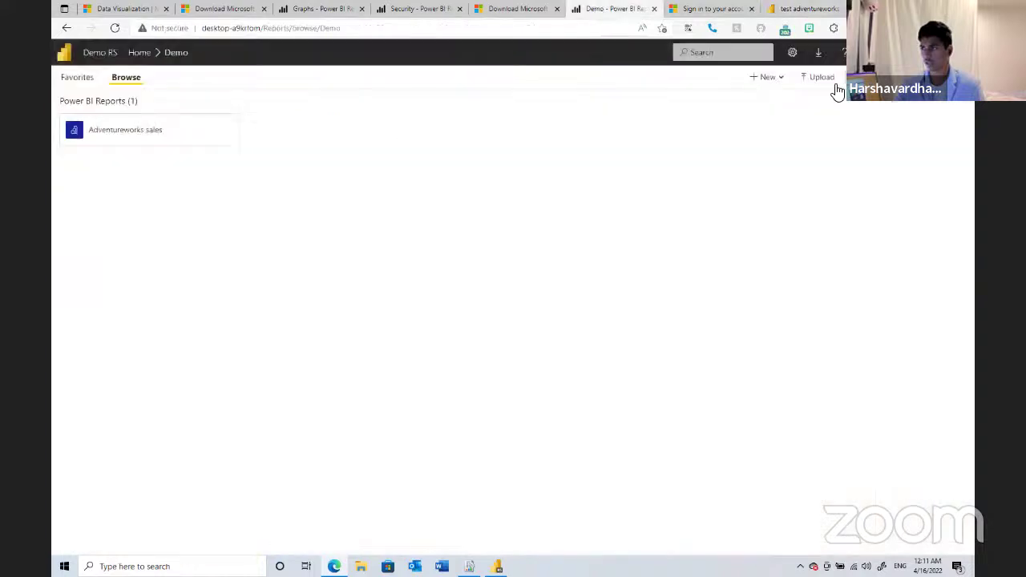
pyautogui.click(793, 53)
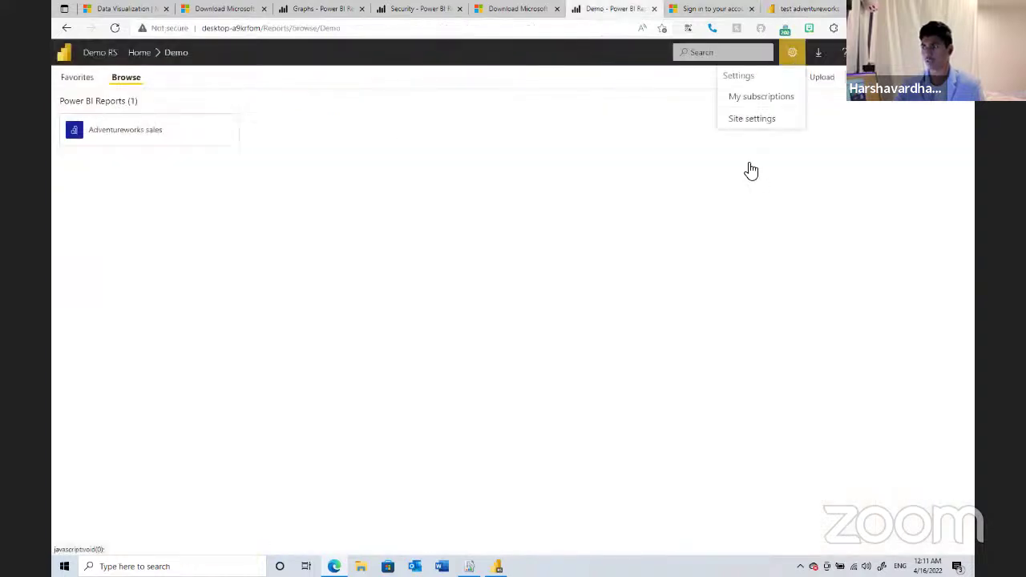
pyautogui.click(768, 120)
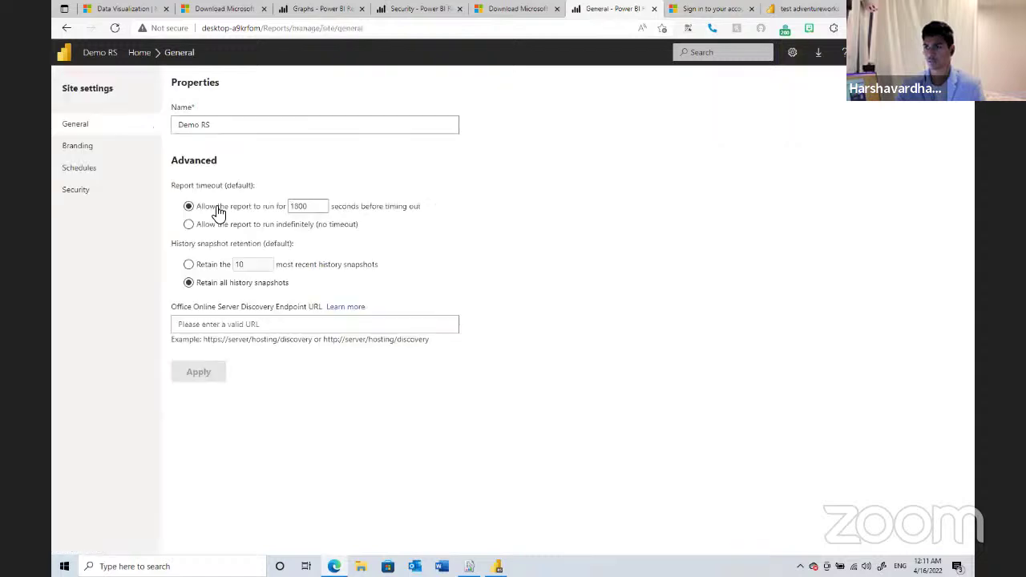
pyautogui.click(99, 172)
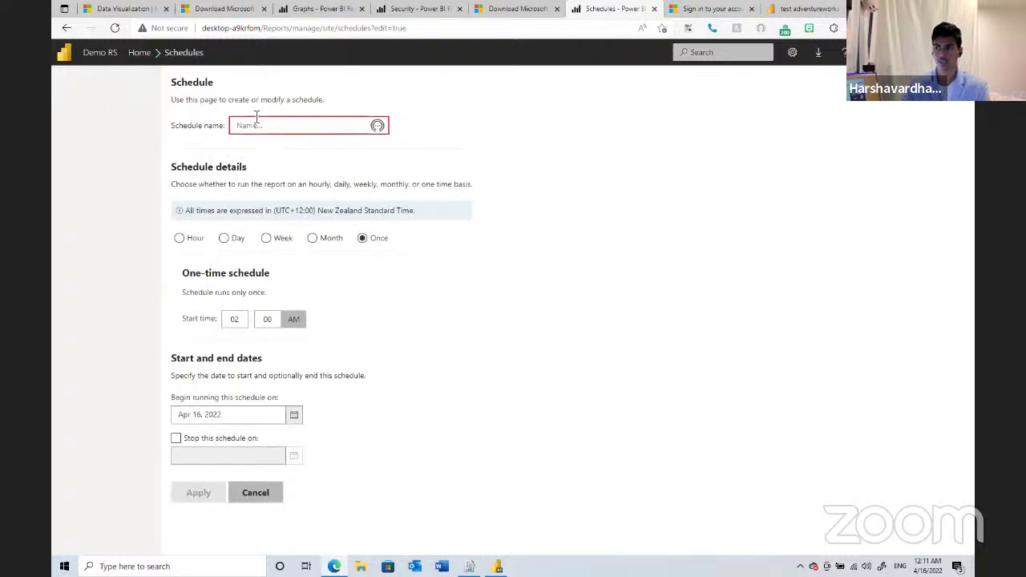
# - Name the new shared schedule 'AdventureWorks DB Sales'
pyautogui.click(252, 127)
pyautogui.write('Adventure')
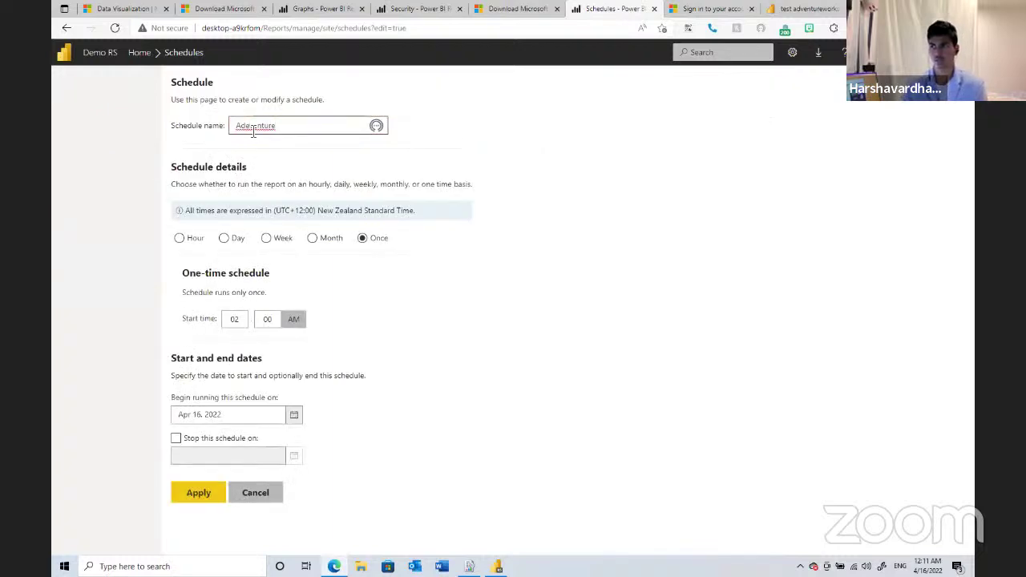
pyautogui.doubleClick(253, 127)
pyautogui.write('Ad')
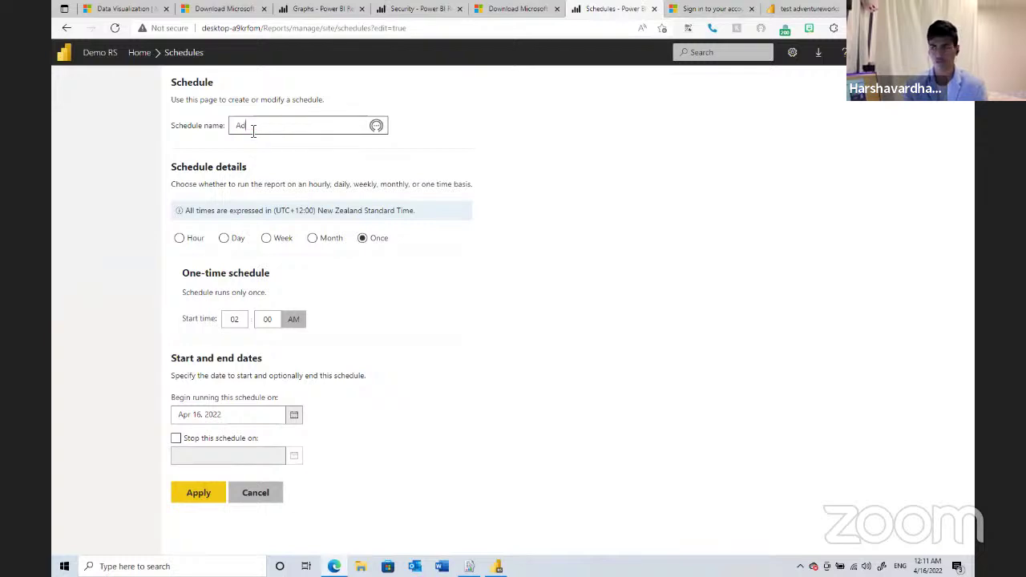
pyautogui.write('ventureWor')
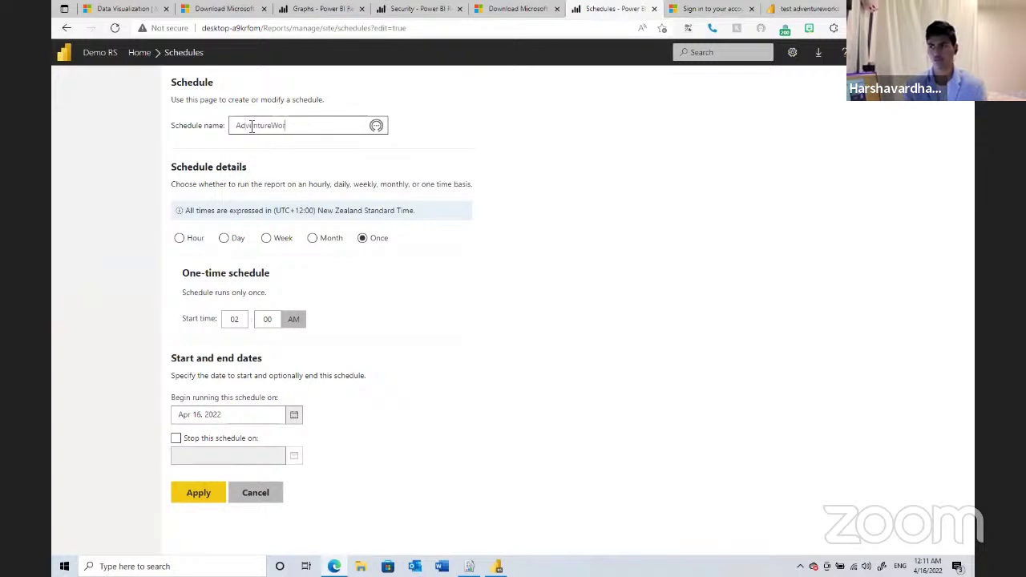
pyautogui.write('ks DB Sales')
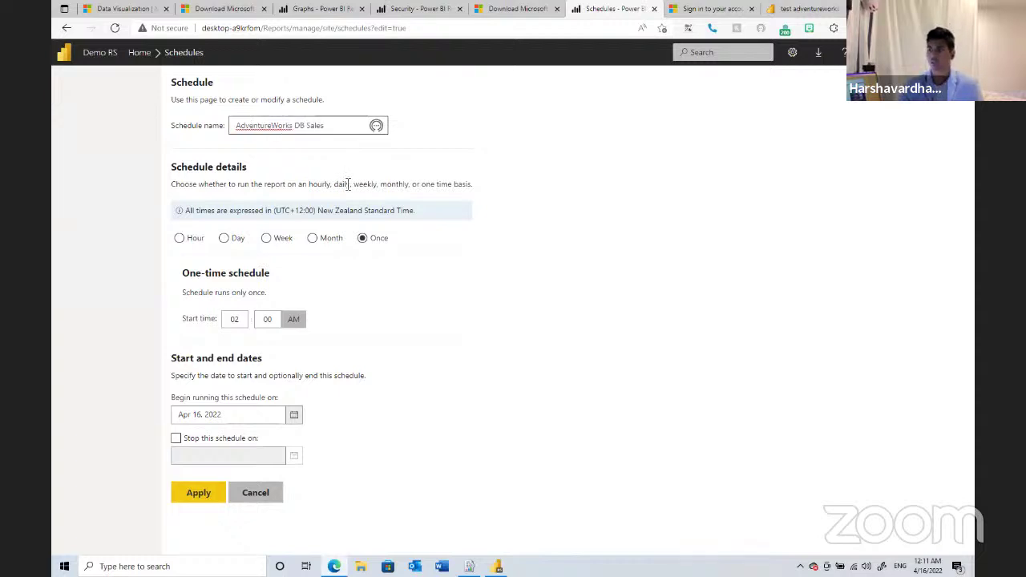
# - Set the schedule's recurrence to run only once
pyautogui.click(165, 250)
pyautogui.click(179, 238)
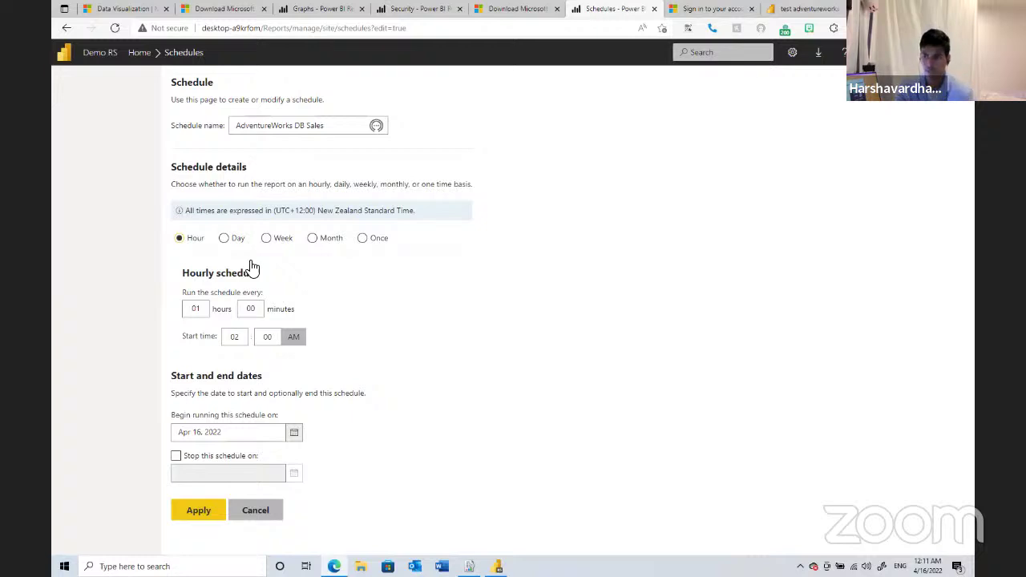
pyautogui.click(236, 238)
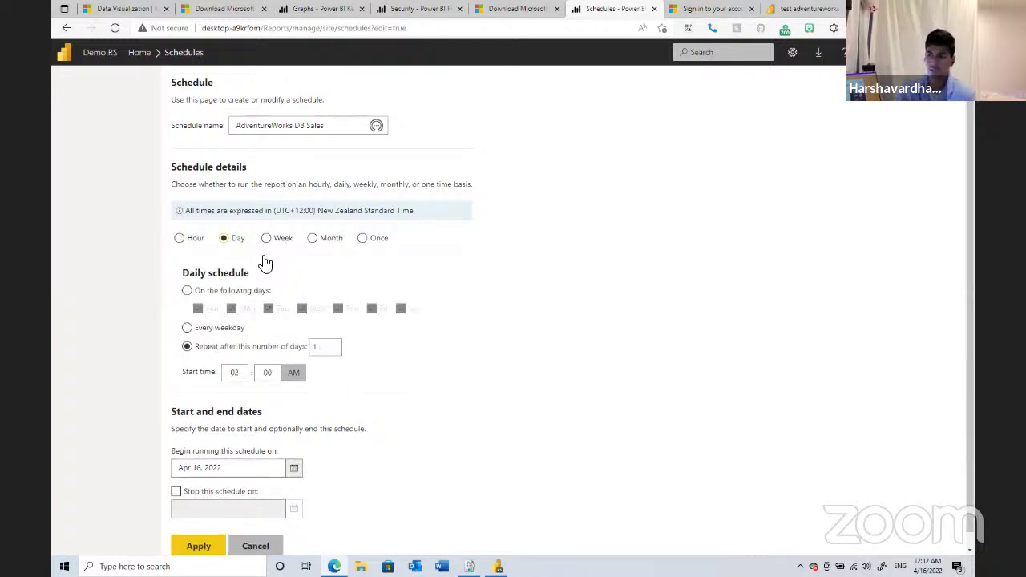
pyautogui.click(280, 239)
pyautogui.click(328, 246)
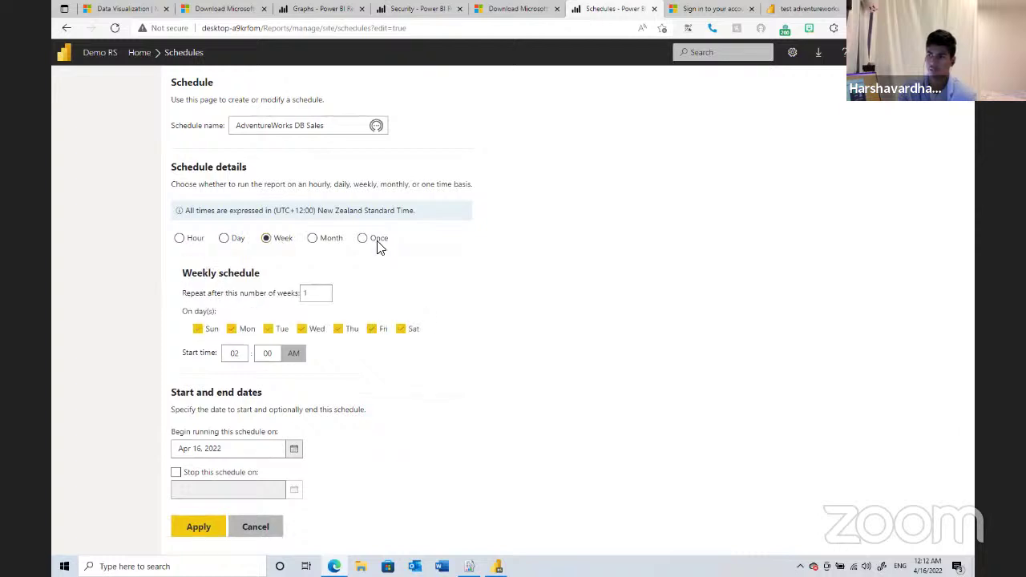
pyautogui.moveTo(377, 242); pyautogui.dragTo(363, 240)
pyautogui.click(364, 240)
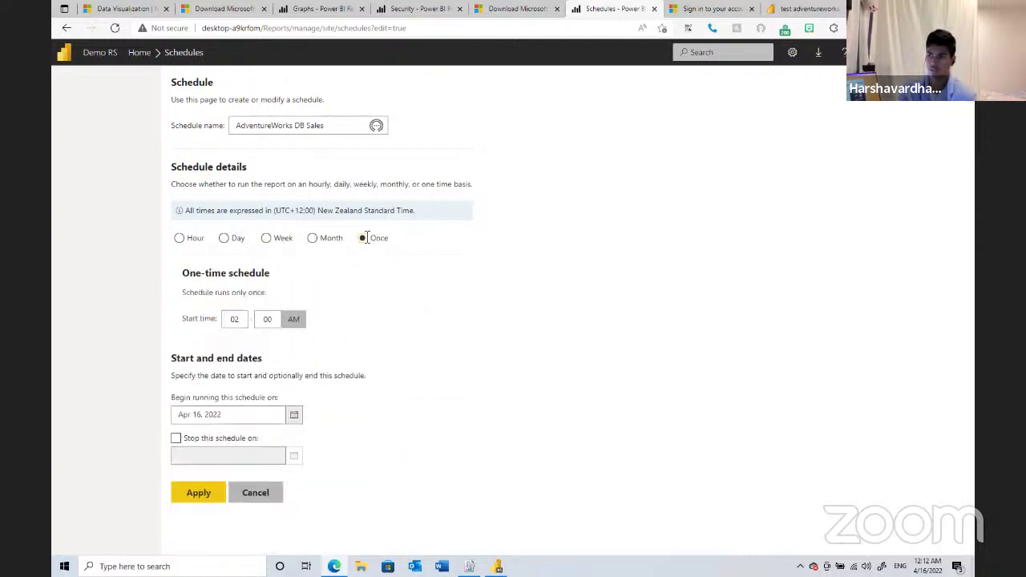
# - Set the start time to 12:15 AM, leaving no stop date
pyautogui.doubleClick(235, 318)
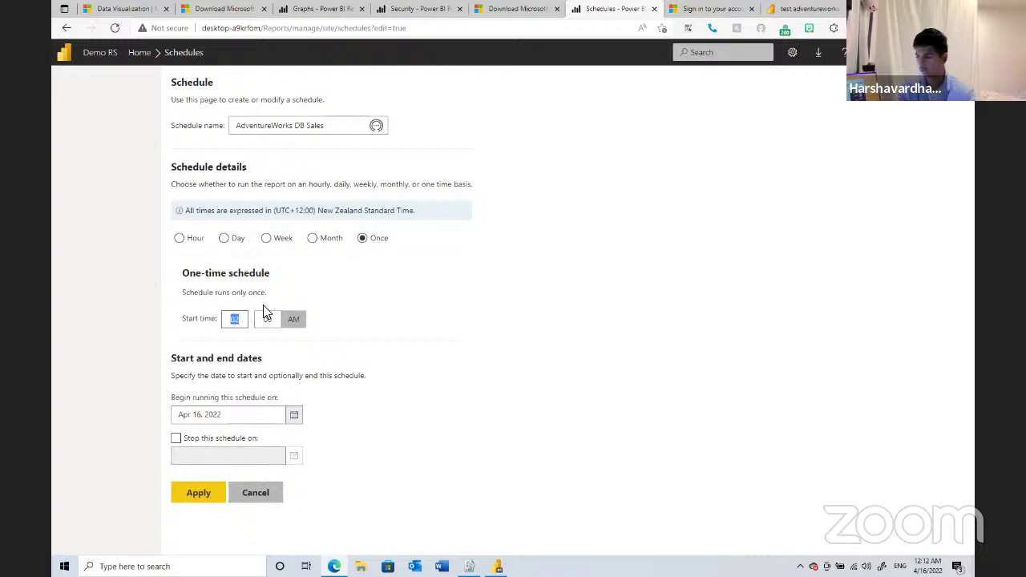
pyautogui.write('01')
pyautogui.press('BackSpace')
pyautogui.press('BackSpace')
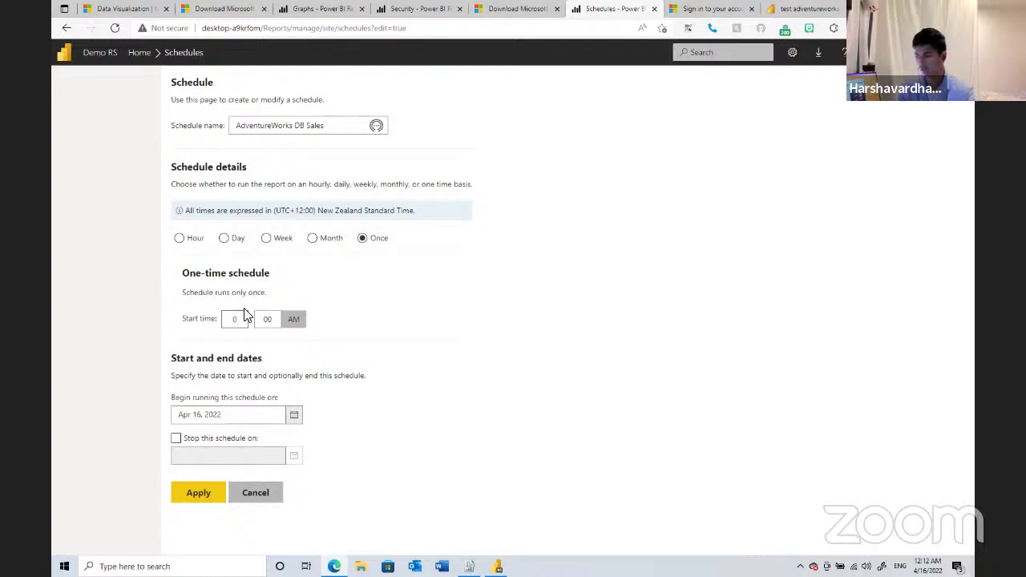
pyautogui.write('00')
pyautogui.doubleClick(268, 318)
pyautogui.write('15')
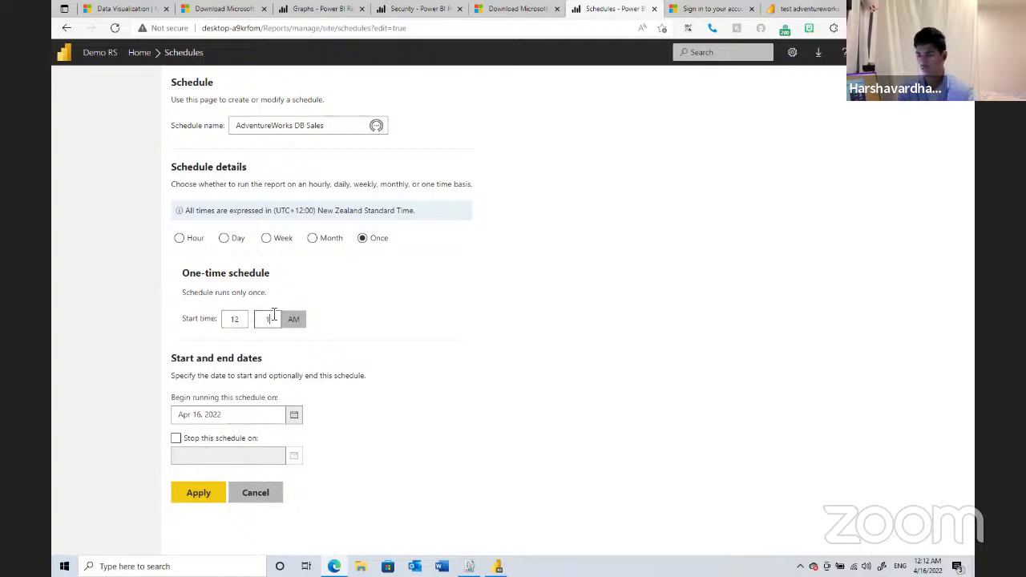
pyautogui.click(176, 438)
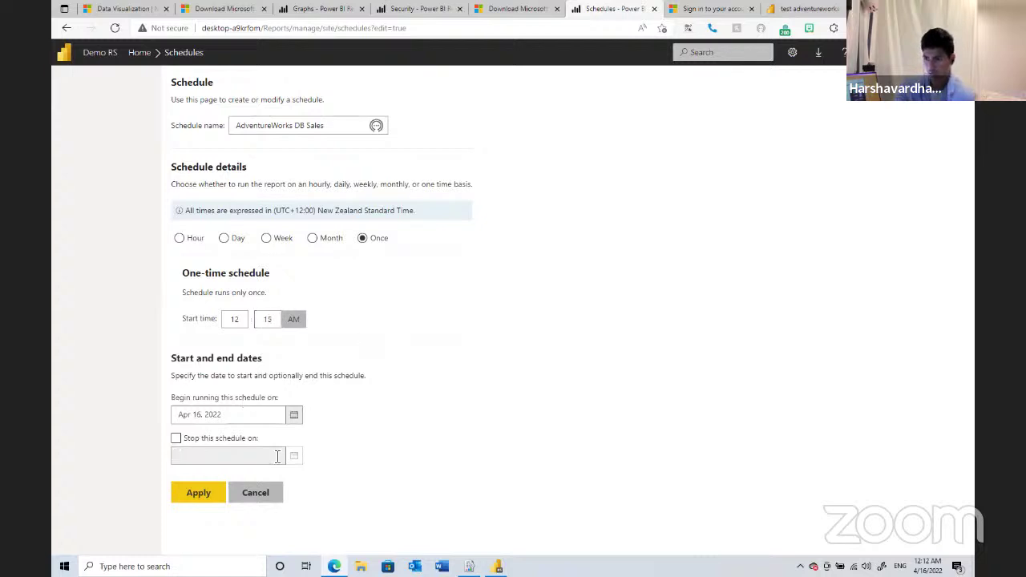
pyautogui.click(179, 439)
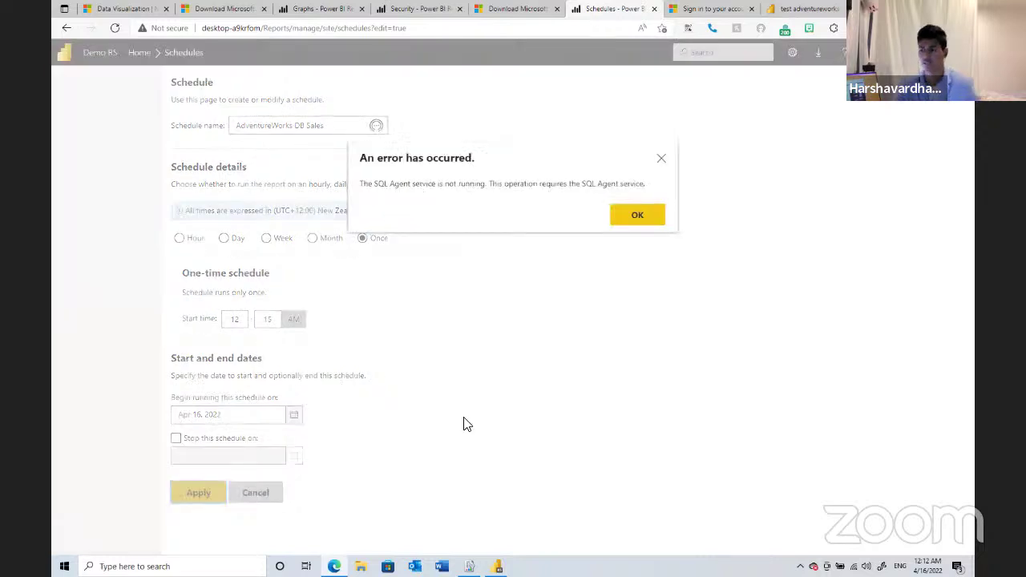
# - Open services.msc and start the SQL Server Agent (MSSQLSERVER) service
pyautogui.press('super+r')
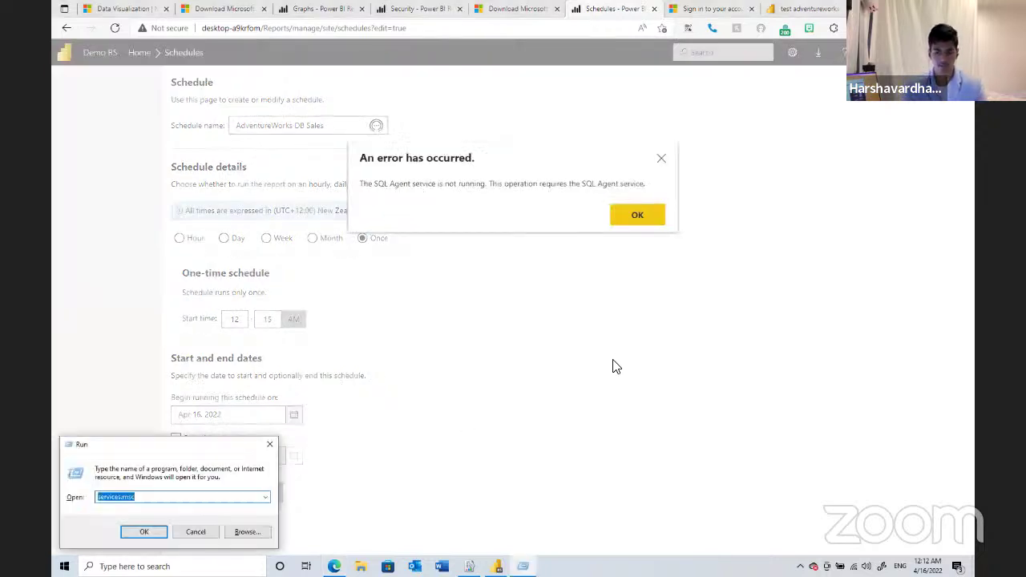
pyautogui.press('Return')
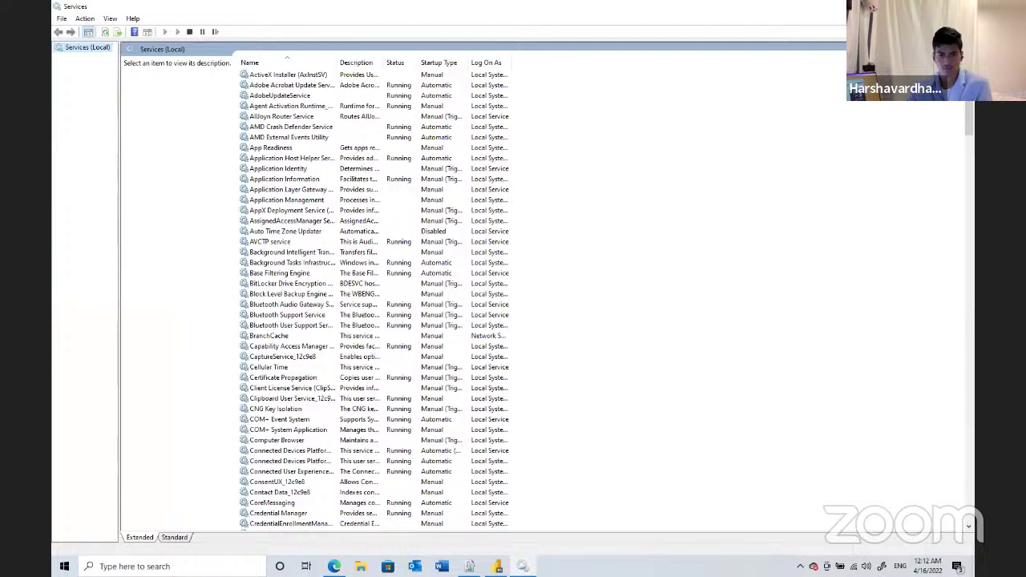
pyautogui.scroll(-6, 640, 265)
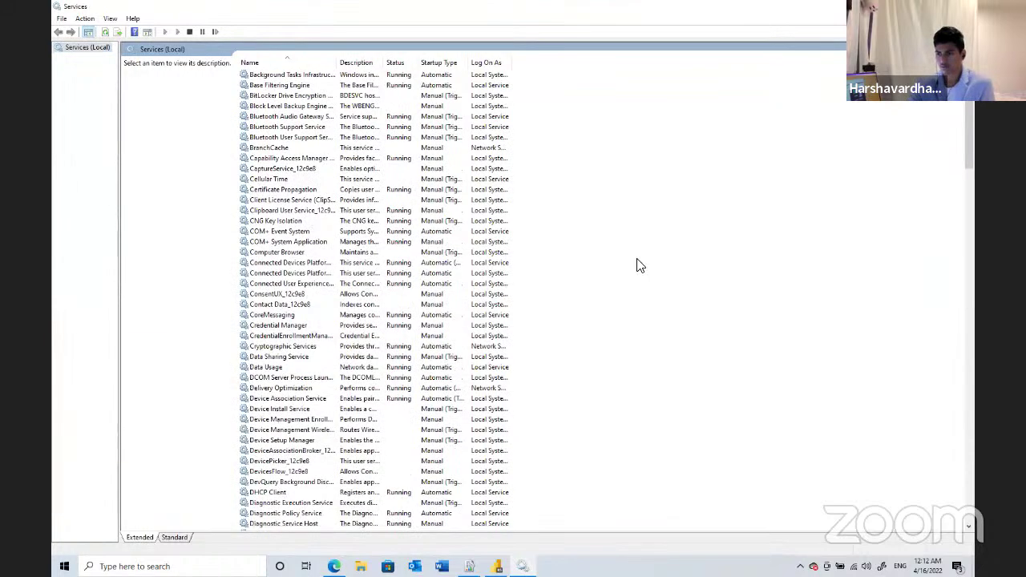
pyautogui.scroll(-10, 640, 264)
pyautogui.scroll(-10, 640, 265)
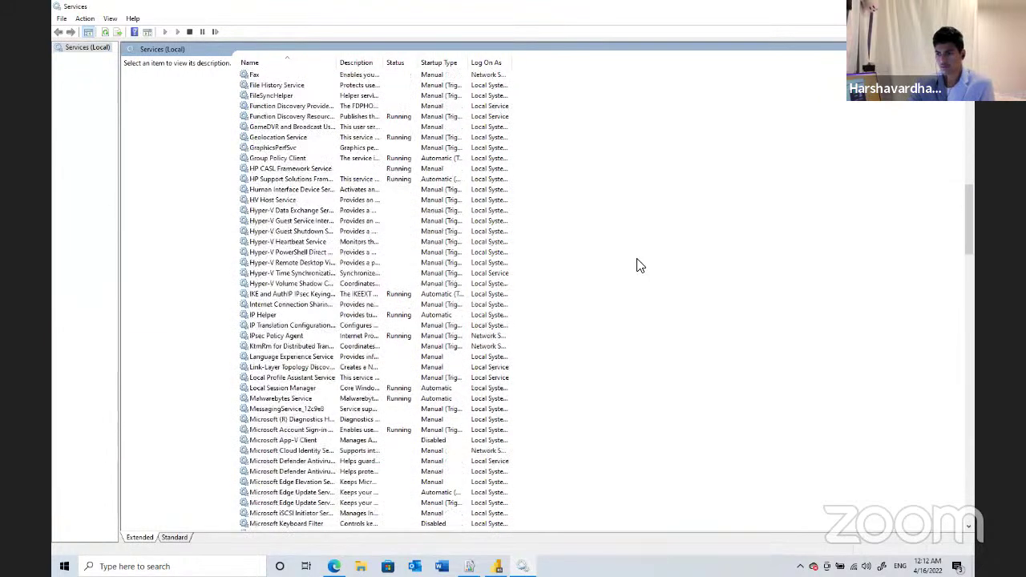
pyautogui.scroll(-7, 640, 264)
pyautogui.scroll(-6, 639, 265)
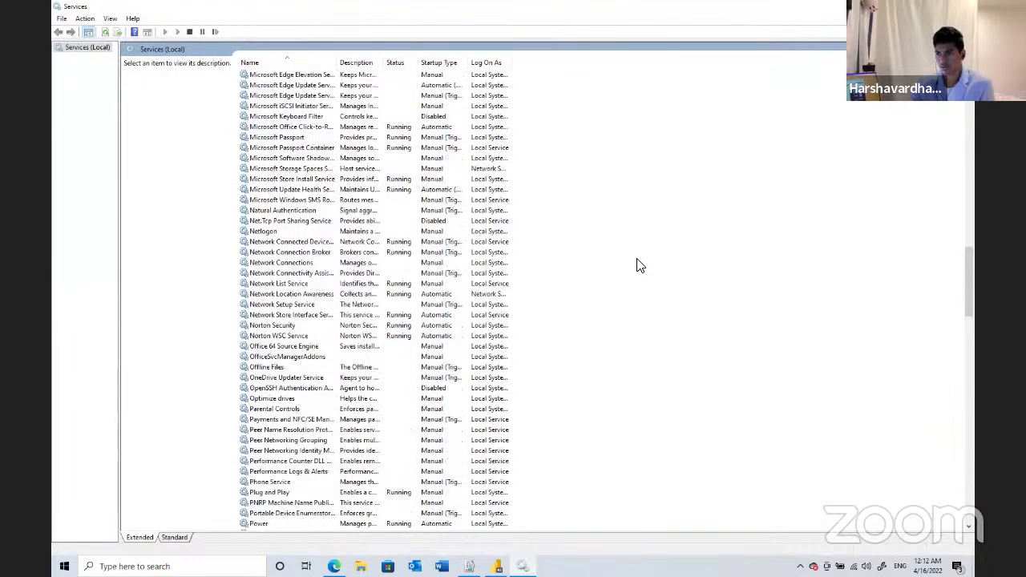
pyautogui.scroll(-5, 639, 265)
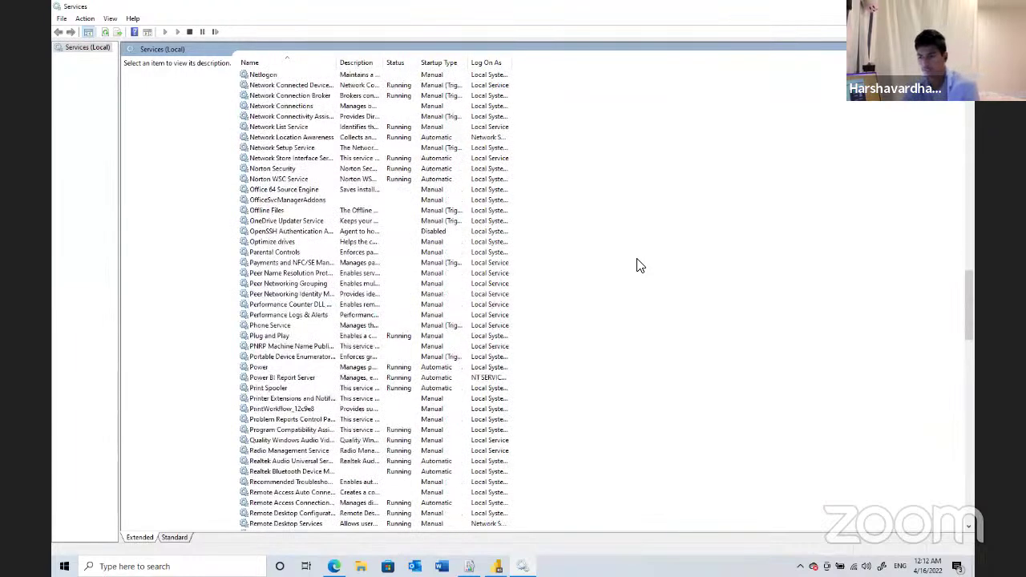
pyautogui.scroll(-4, 639, 265)
pyautogui.scroll(-3, 639, 265)
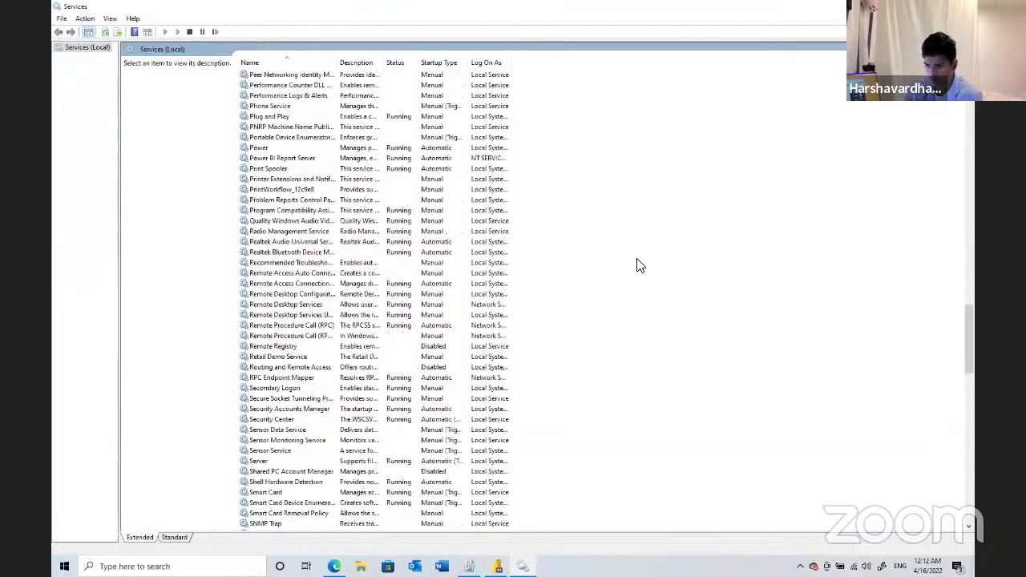
pyautogui.scroll(-5, 640, 265)
pyautogui.scroll(-1, 269, 406)
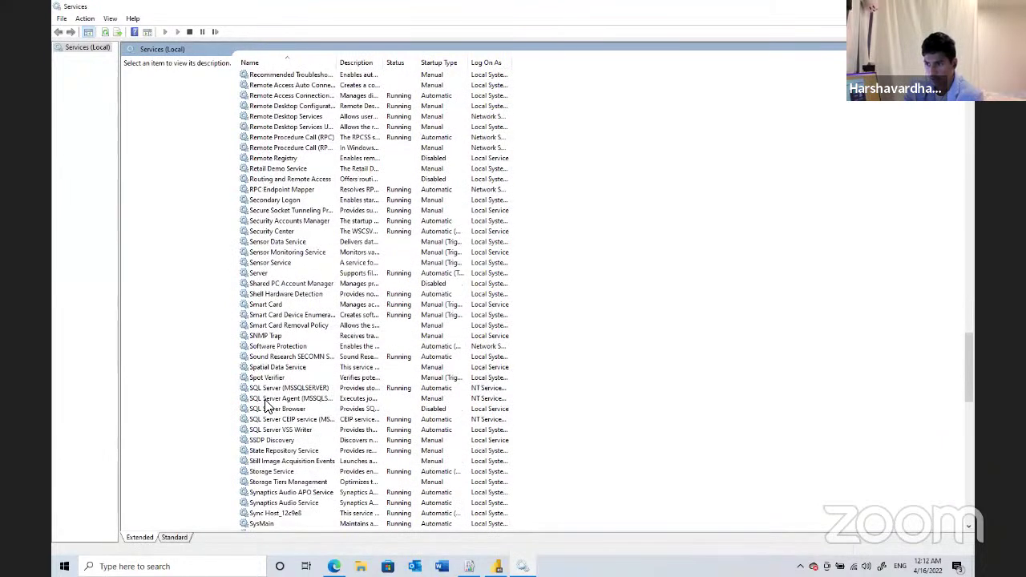
pyautogui.click(264, 398)
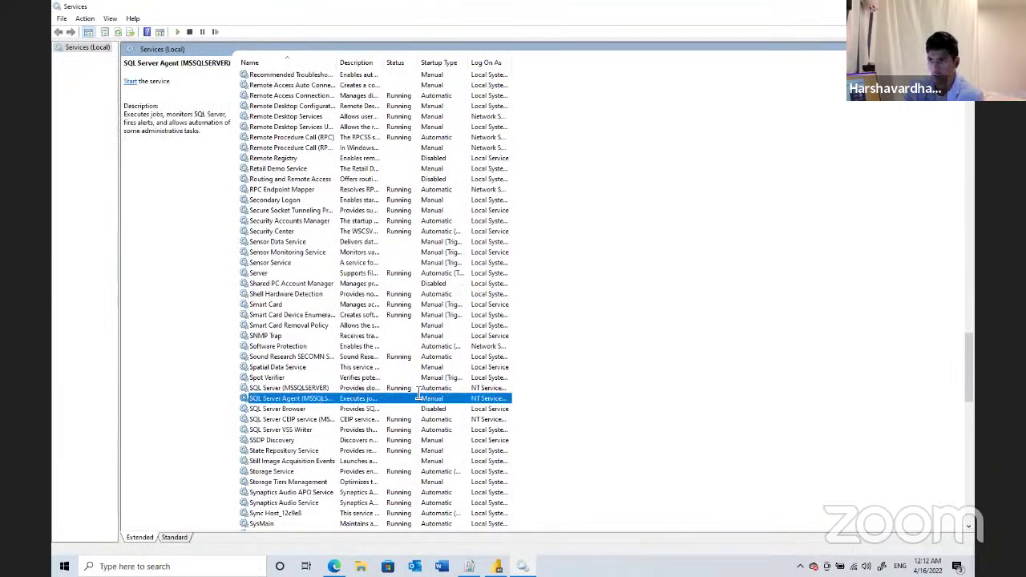
pyautogui.click(132, 84)
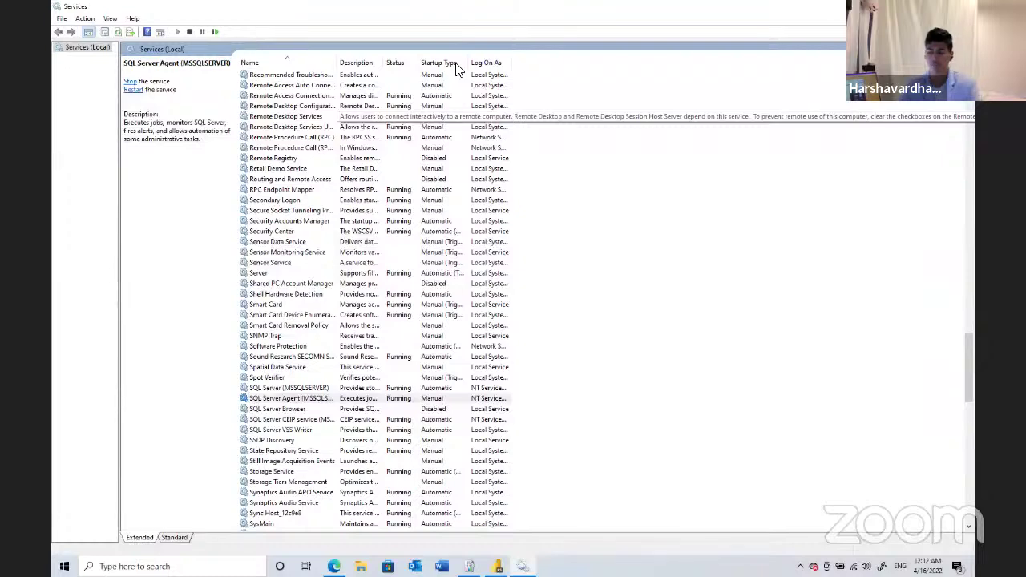
# - Dismiss the SQL Agent error, apply the schedule, and check it in the Schedules list
pyautogui.hotkey('alt', 'Tab')
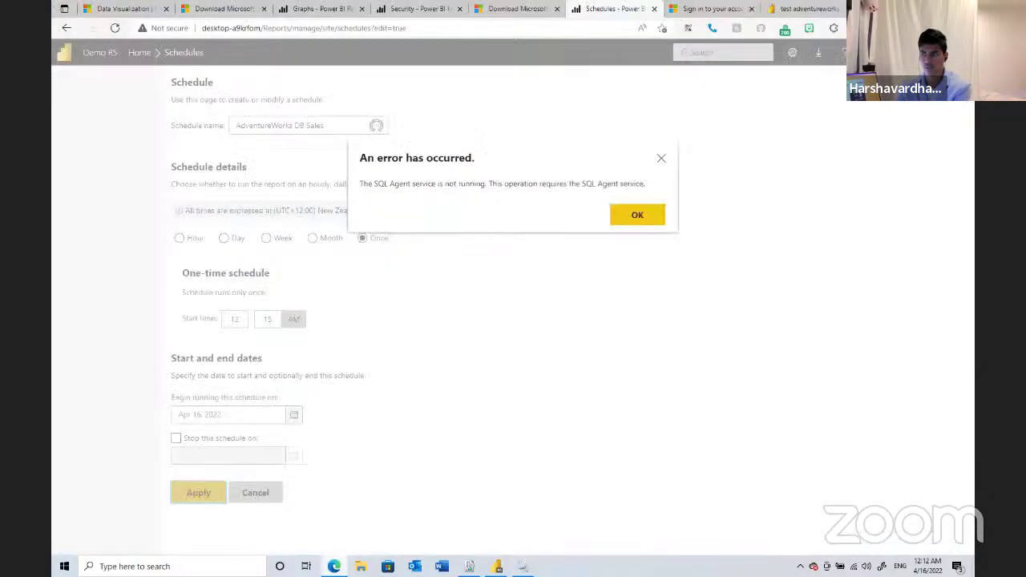
pyautogui.click(635, 210)
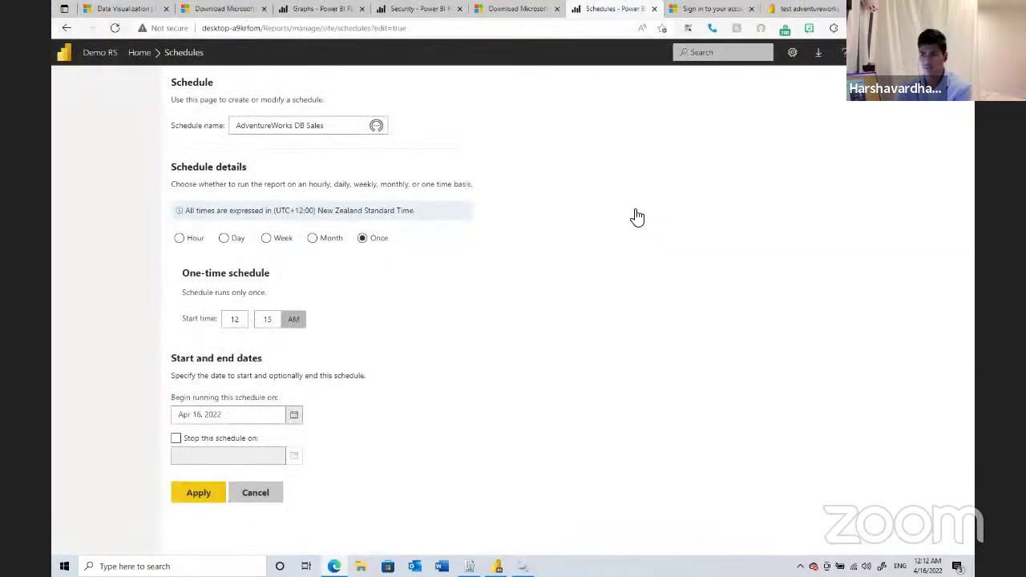
pyautogui.click(189, 494)
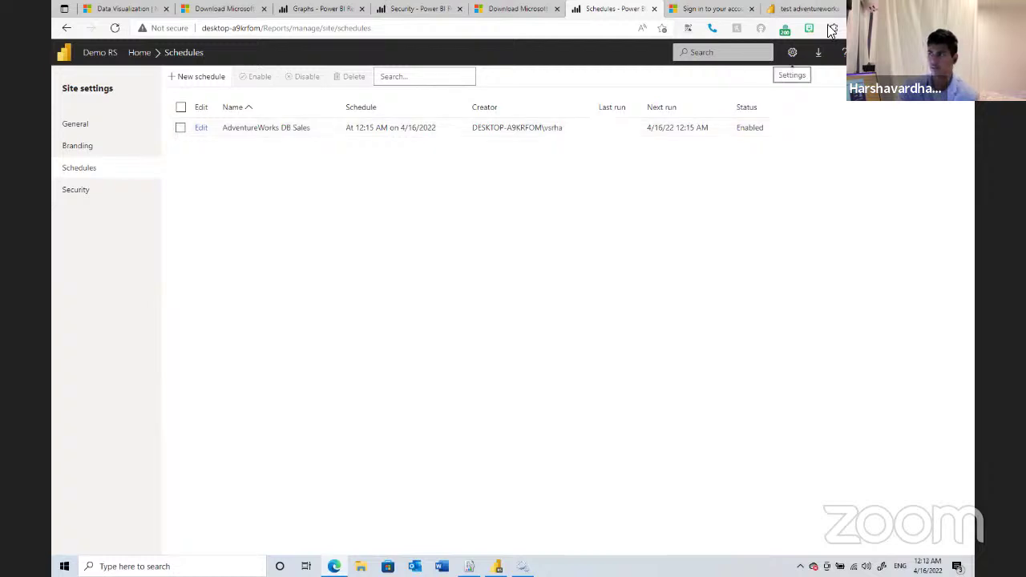
pyautogui.click(102, 188)
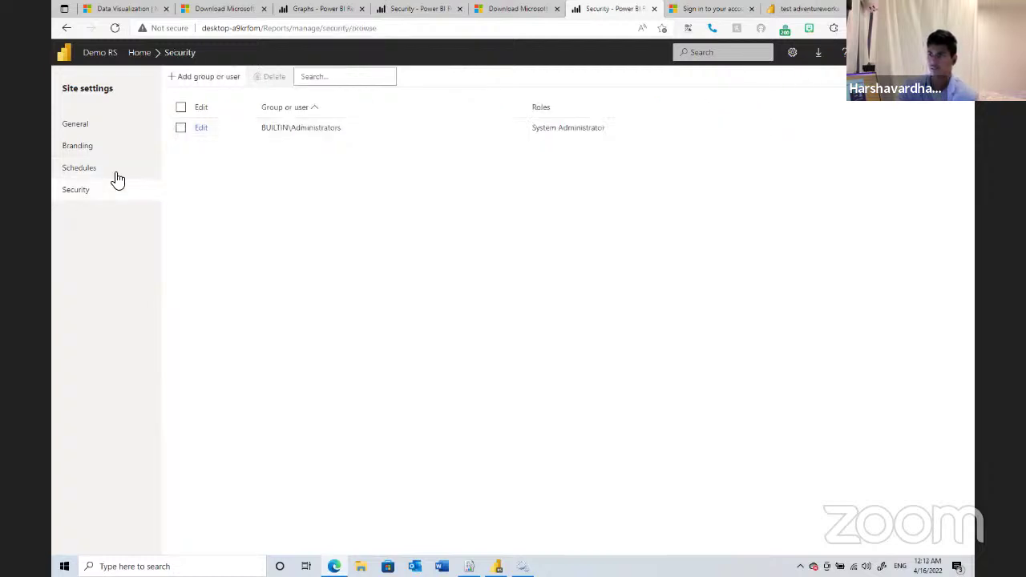
pyautogui.click(120, 176)
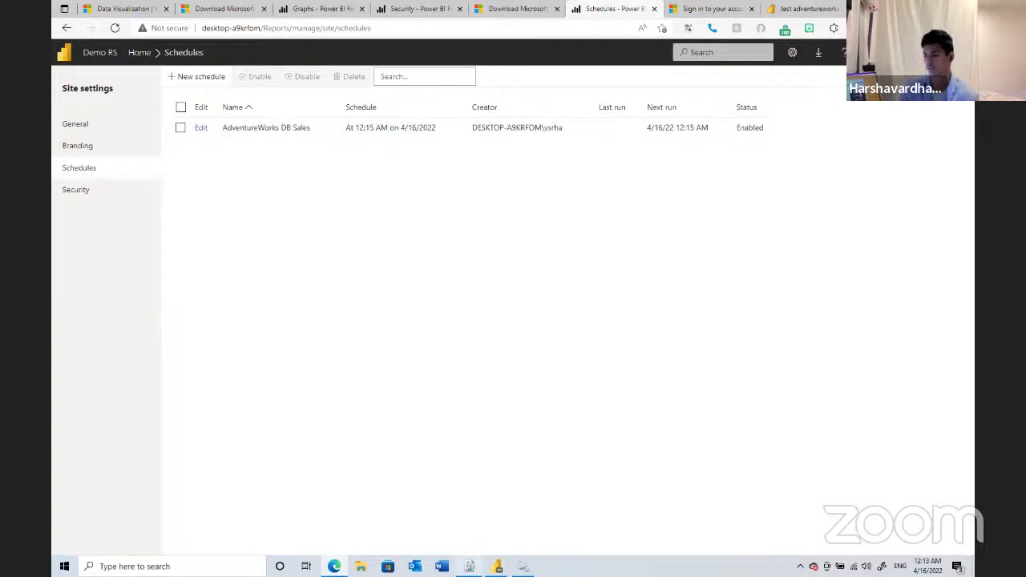
# - In Configuration Manager's Power BI Integration, start registration and enter the work account e-mail
pyautogui.hotkey('alt', 'Tab')
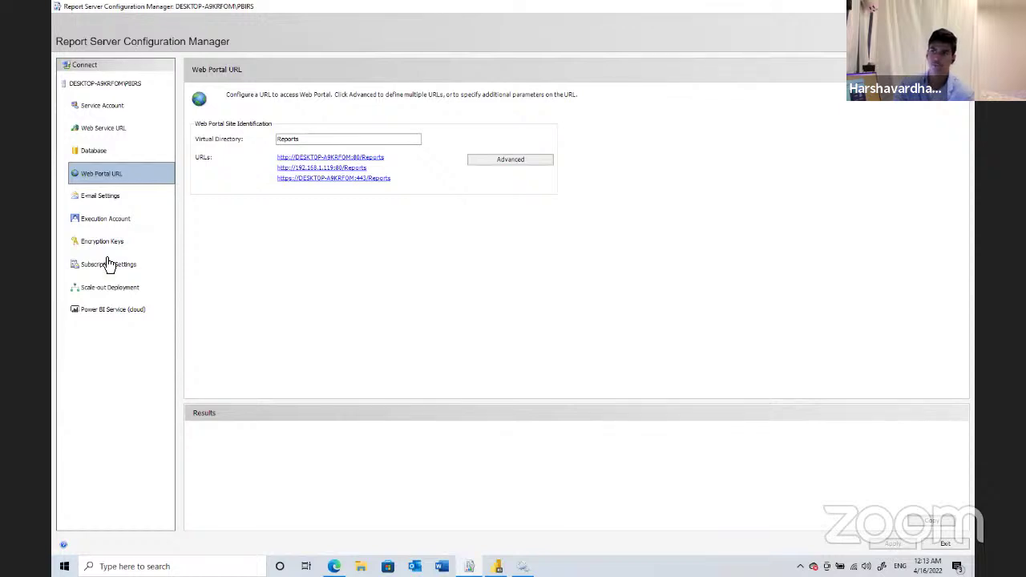
pyautogui.click(117, 310)
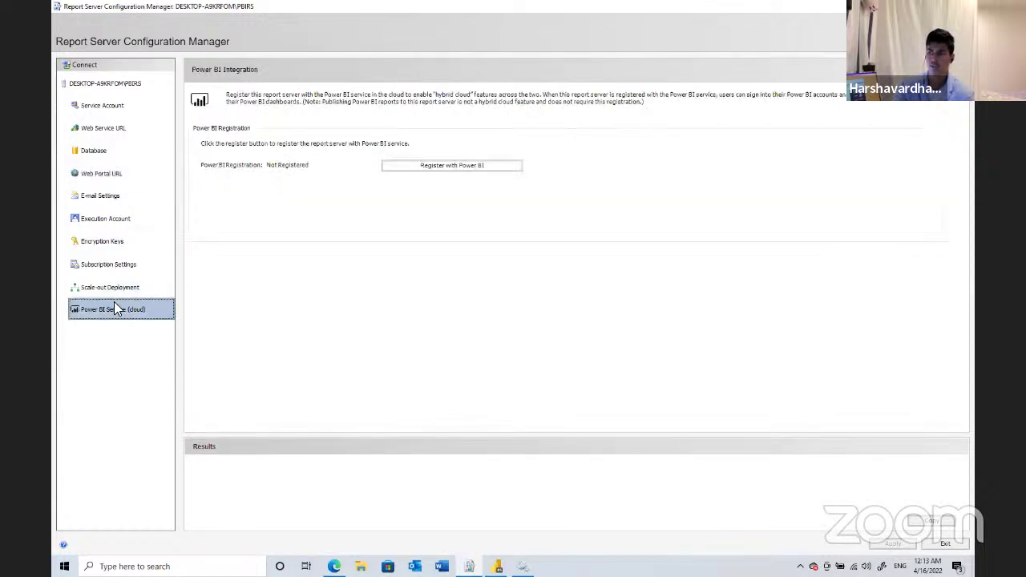
pyautogui.click(433, 170)
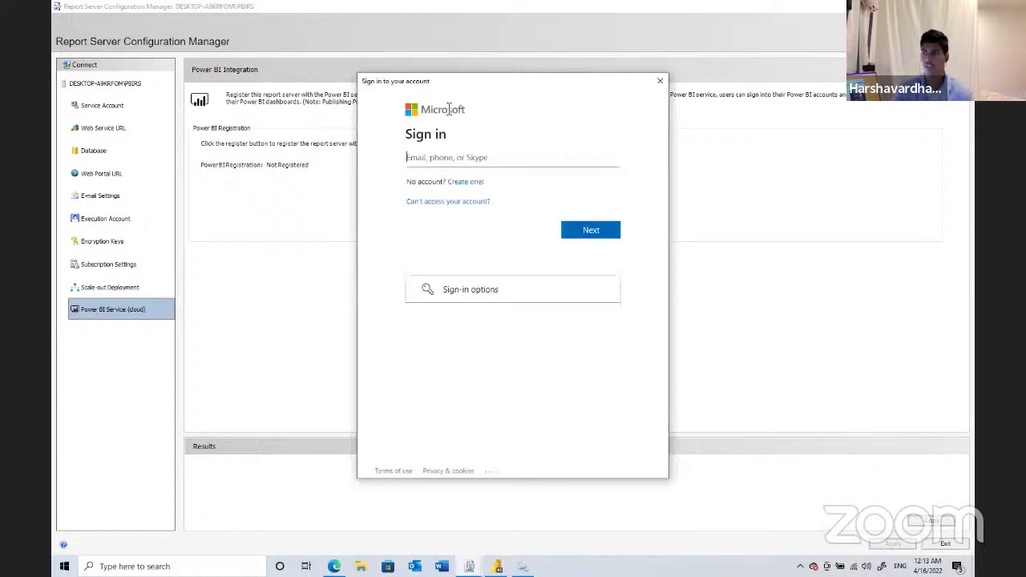
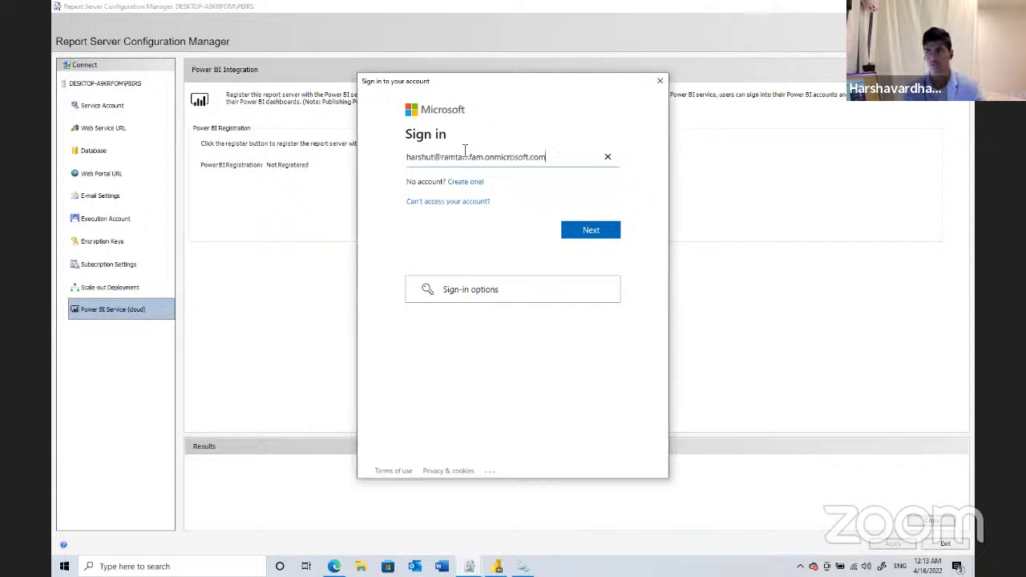
pyautogui.press('Return')
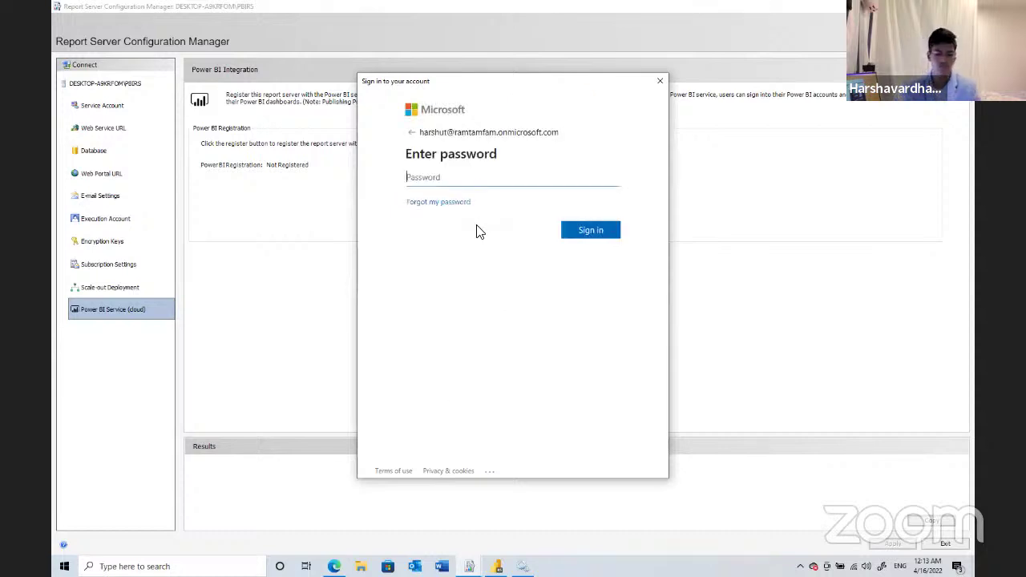
# - Enter the account password to sign in, then return to the browser after registration fails
pyautogui.write('******')
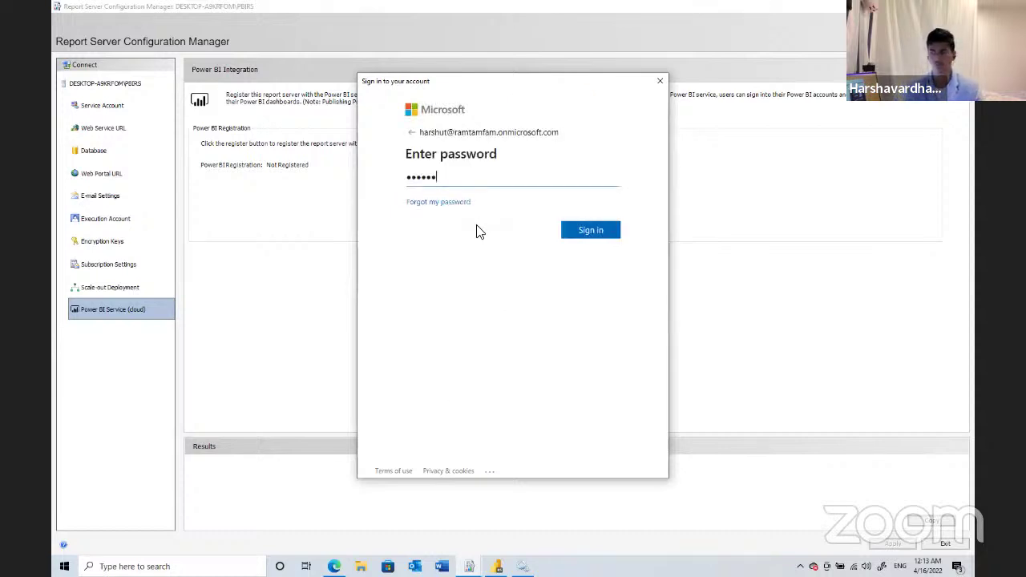
pyautogui.write('*******')
pyautogui.press('Return')
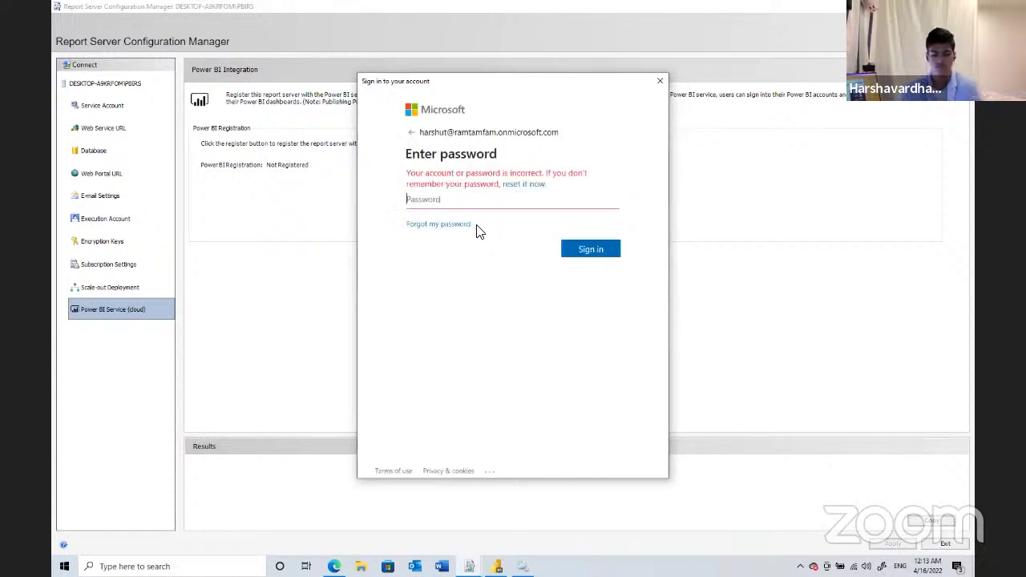
pyautogui.write('*******')
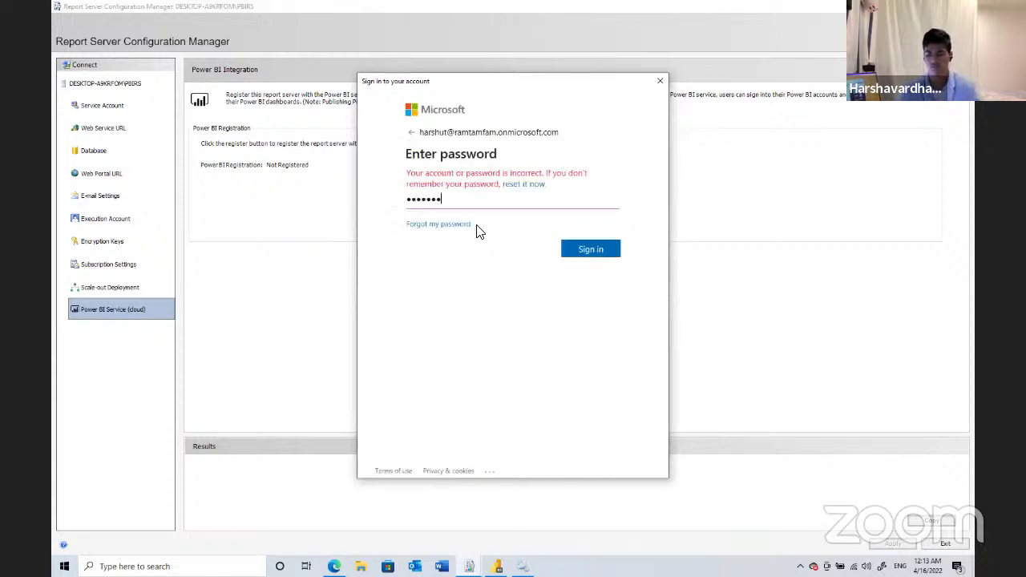
pyautogui.write('*********')
pyautogui.press('Return')
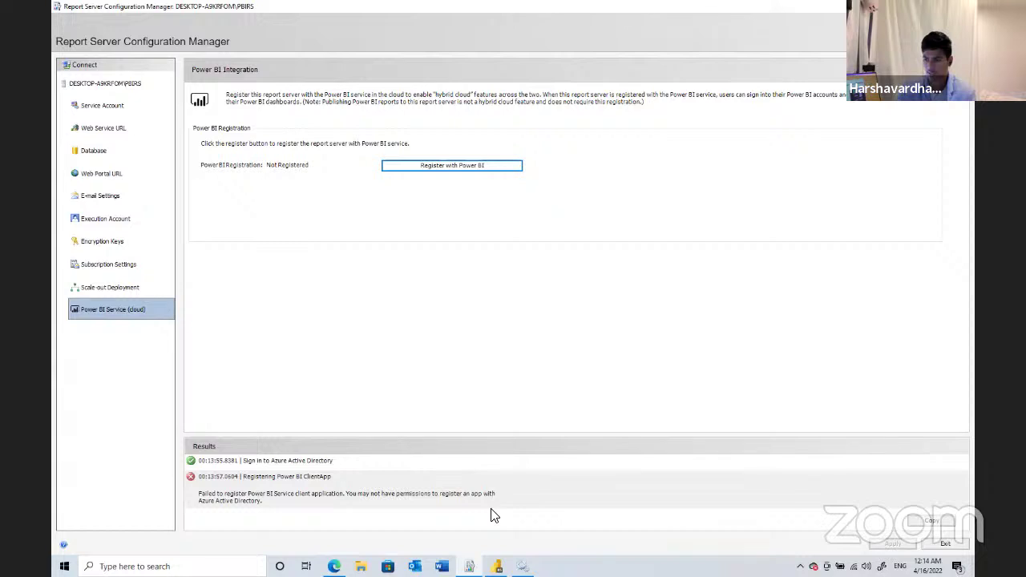
pyautogui.hotkey('alt', 'Tab')
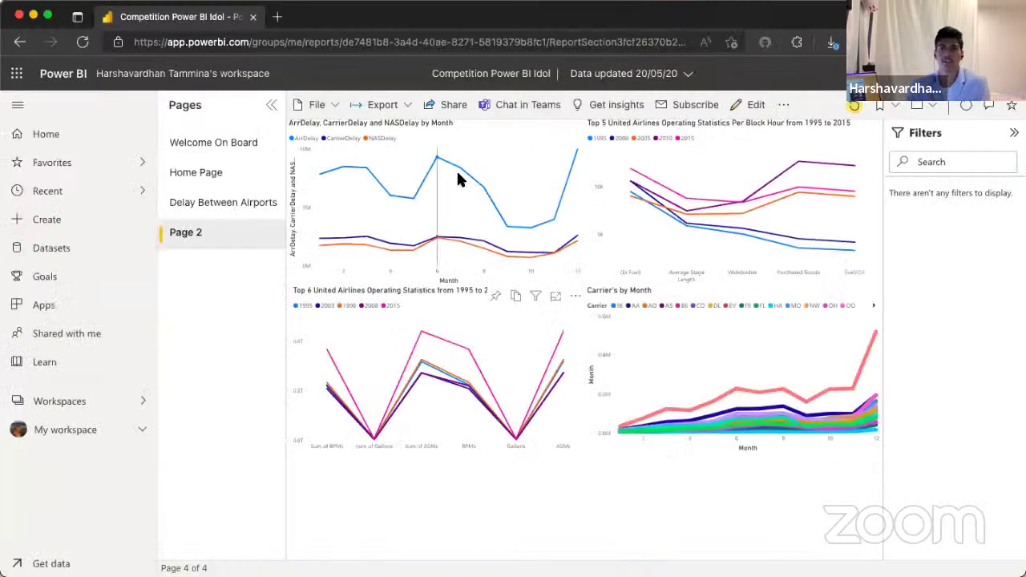
pyautogui.moveTo(465, 191)
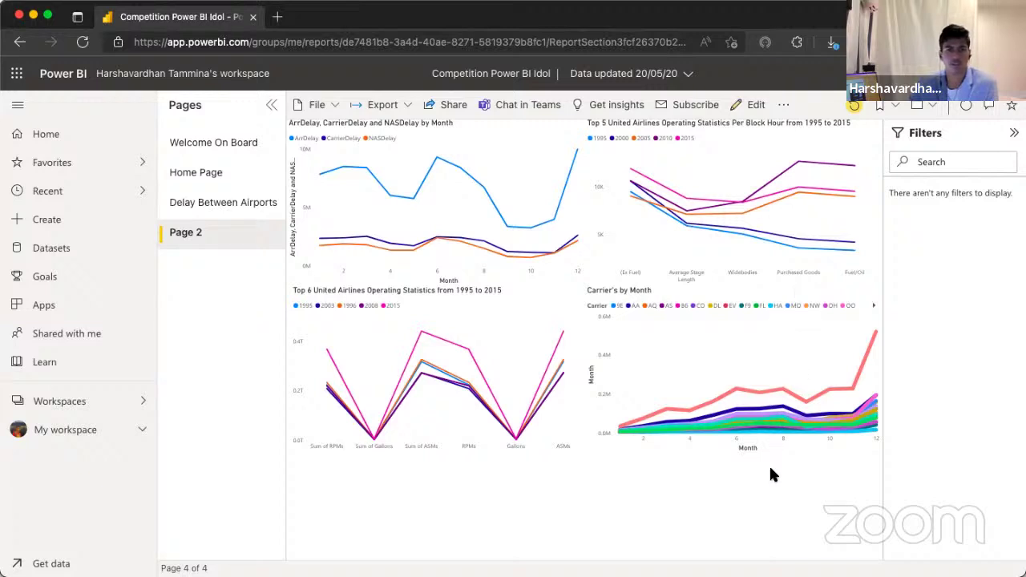
# - Download the Competition Power BI Idol report as a .pbix file via File > Download this file
pyautogui.click(319, 108)
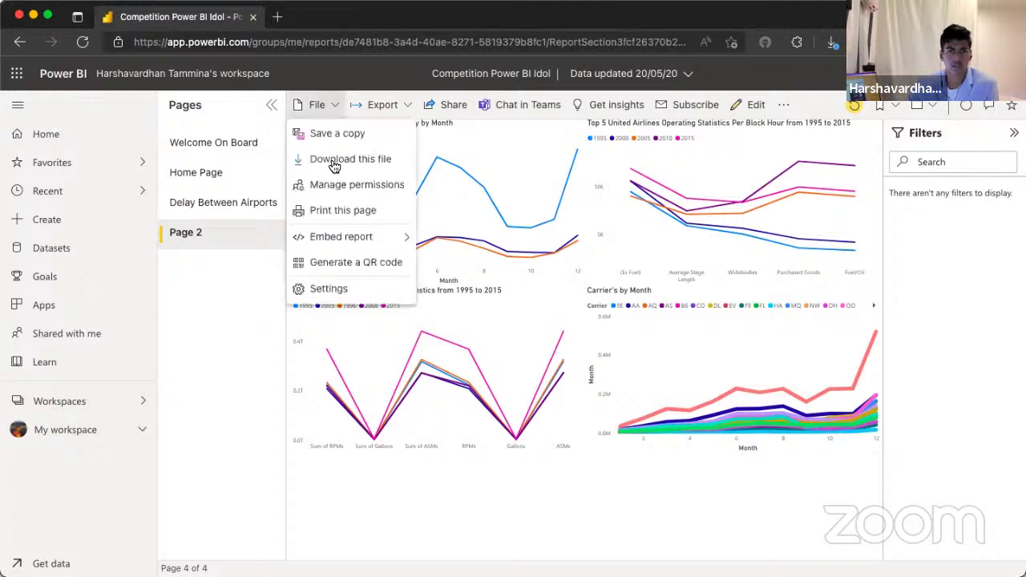
pyautogui.click(334, 161)
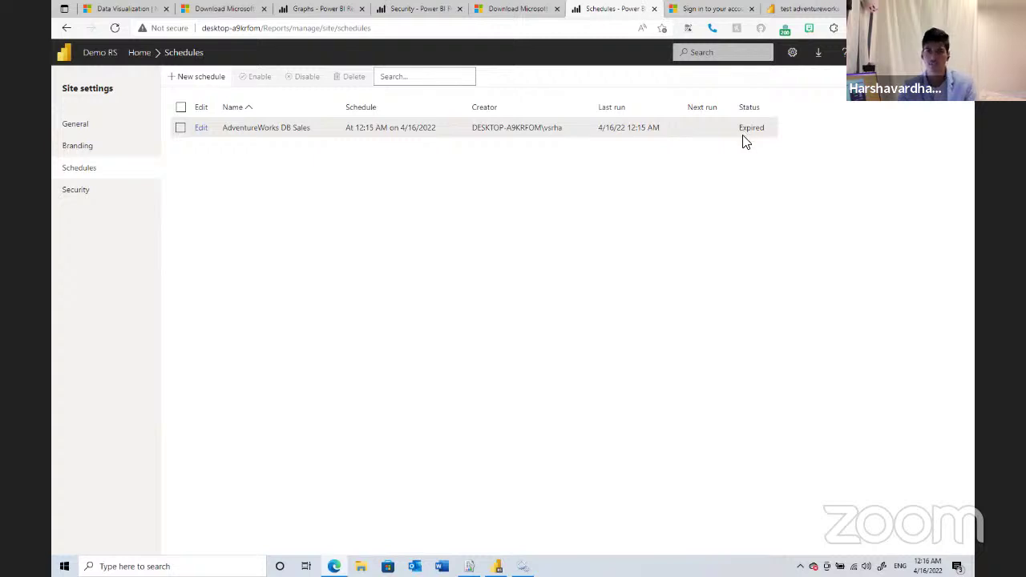
# - Cancel editing the AdventureWorks DB Sales schedule, check Power BI Desktop's Data view, then return to portal Home
pyautogui.click(198, 128)
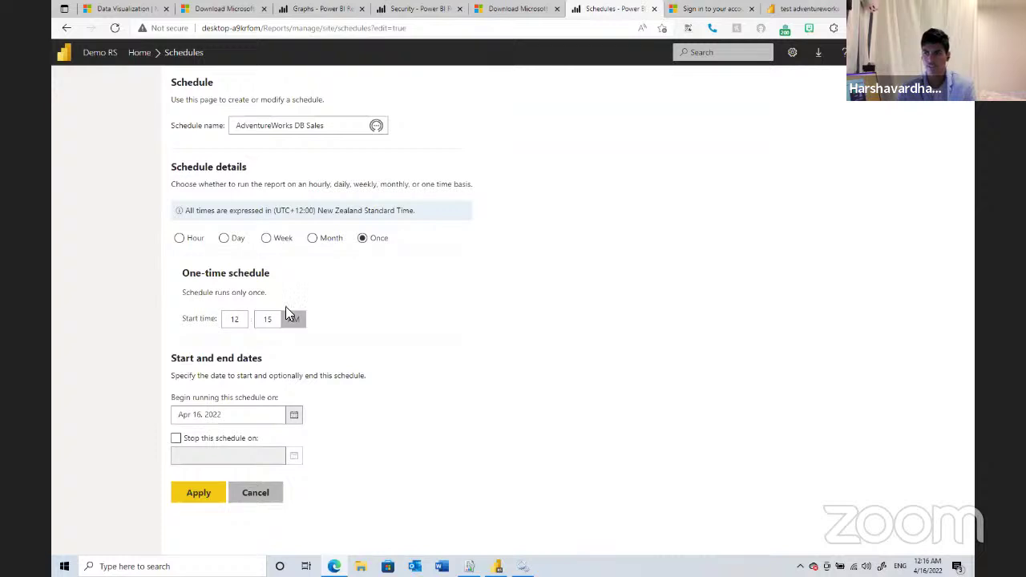
pyautogui.click(252, 491)
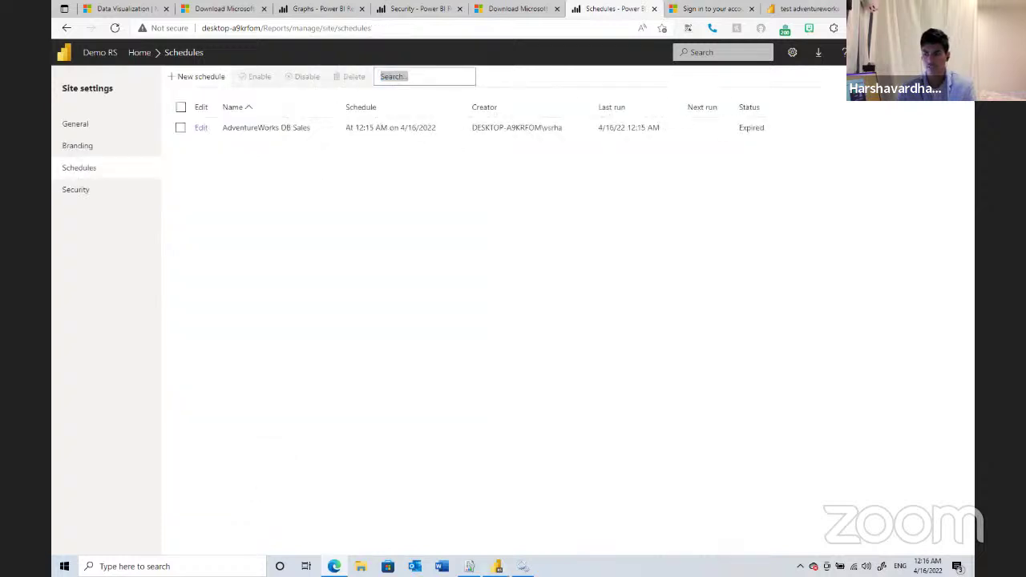
pyautogui.hotkey('alt', 'Tab')
pyautogui.click(61, 122)
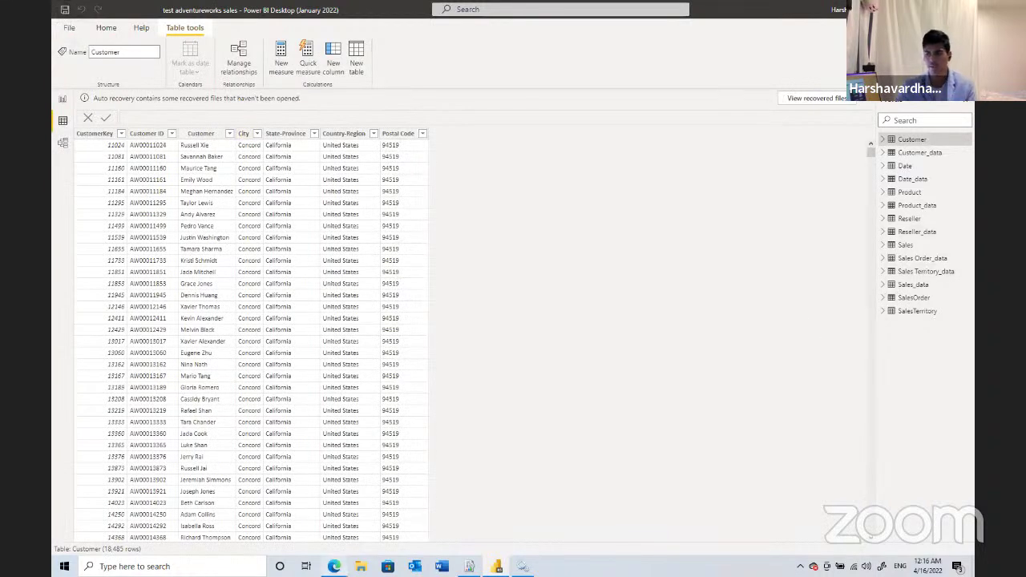
pyautogui.hotkey('alt', 'Tab')
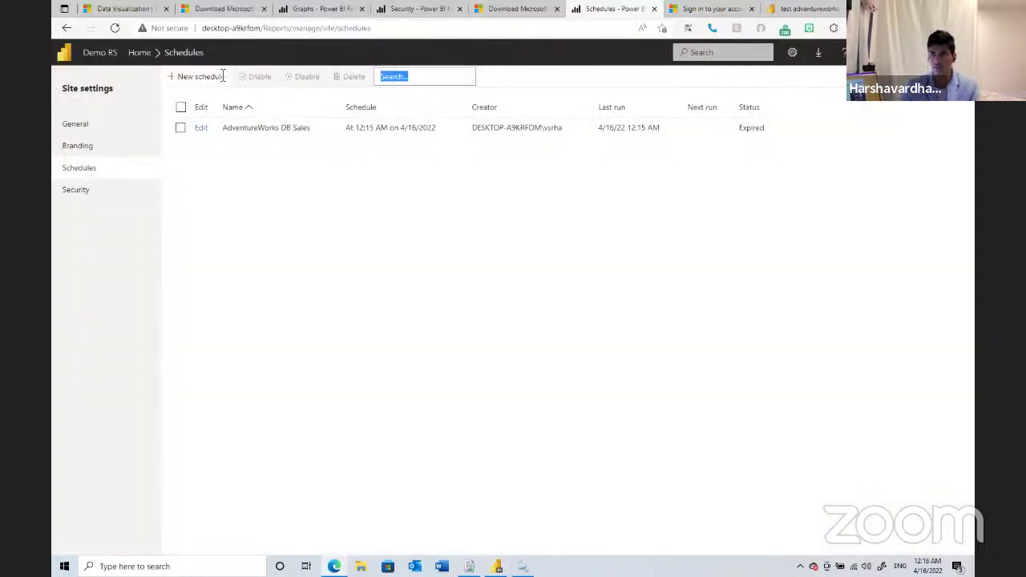
pyautogui.click(153, 60)
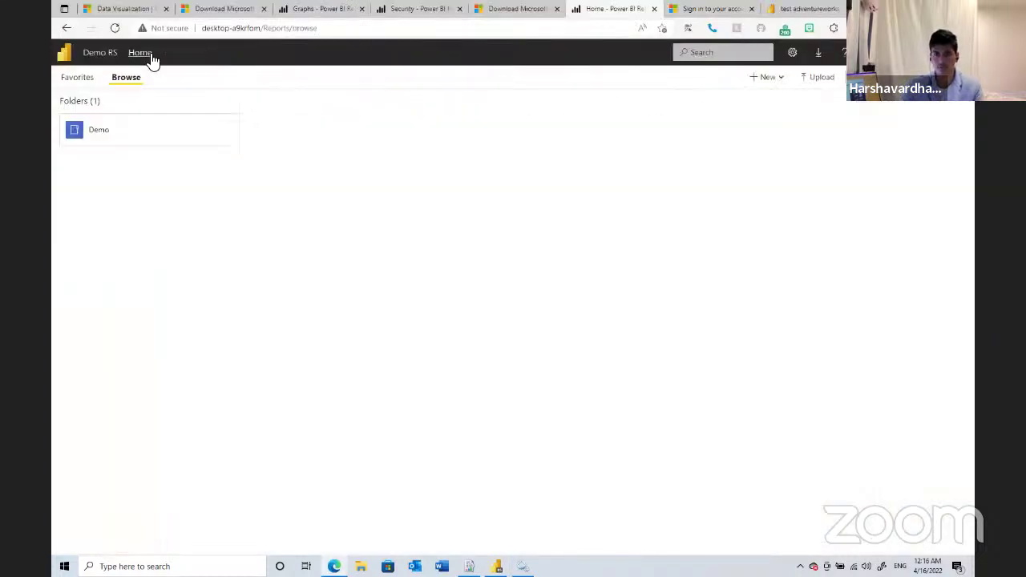
# - Open the Adventureworks sales report in the Demo folder, showing 298.19K List Price and 397 Count of Product
pyautogui.click(140, 126)
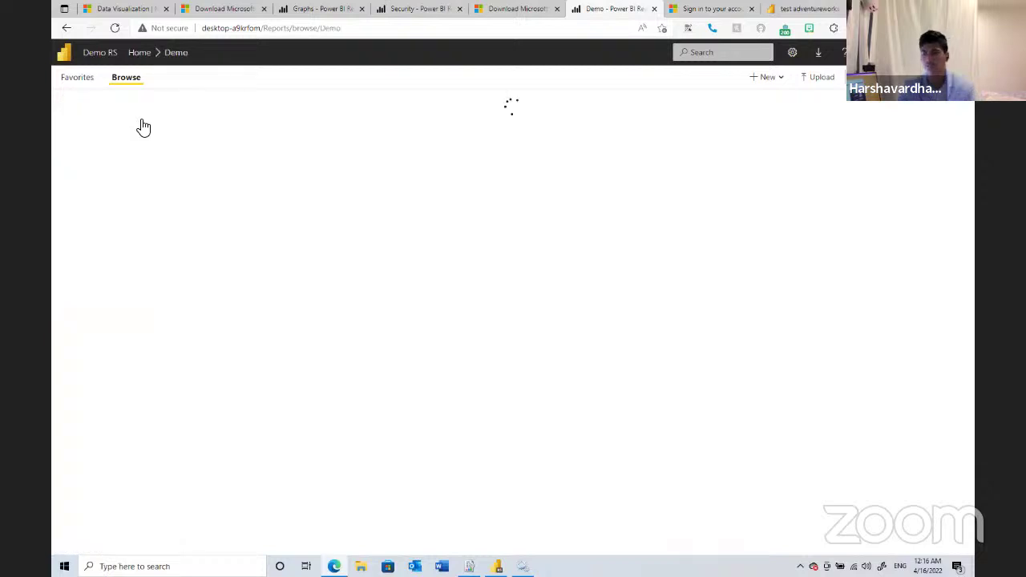
pyautogui.click(147, 131)
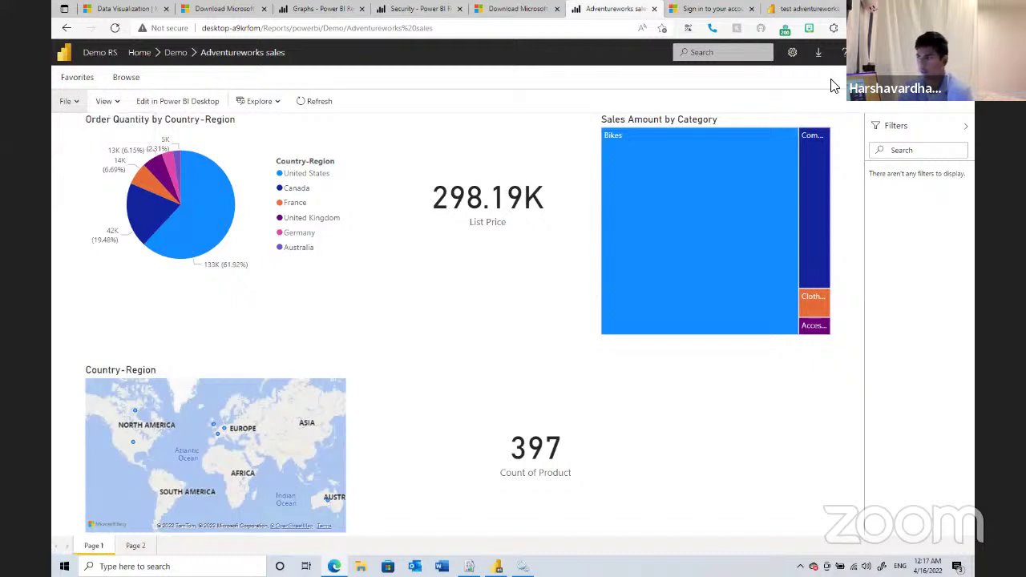
pyautogui.click(792, 52)
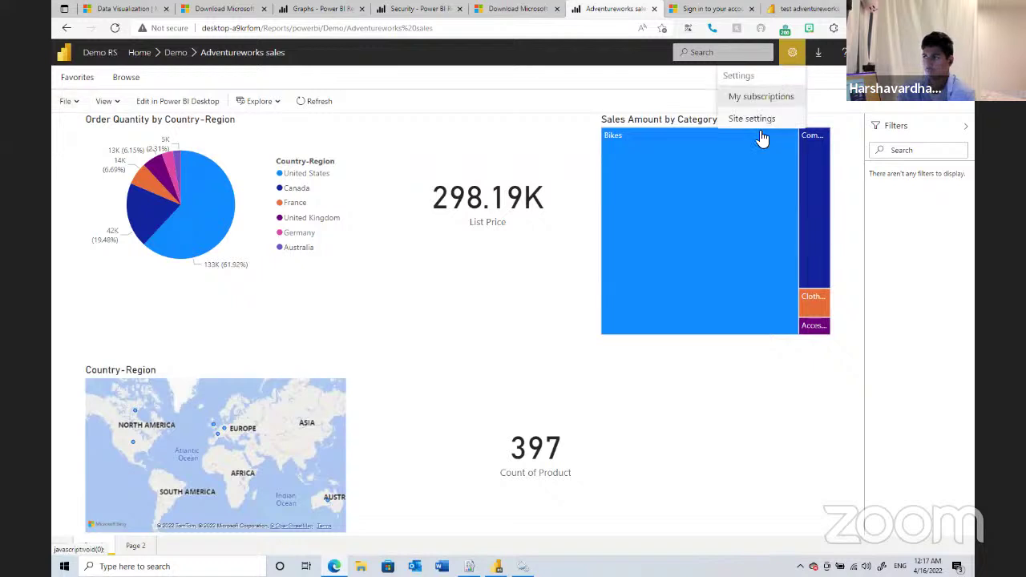
# - Go to Site settings > Schedules, where AdventureWorks DB Sales shows as Expired
pyautogui.click(760, 118)
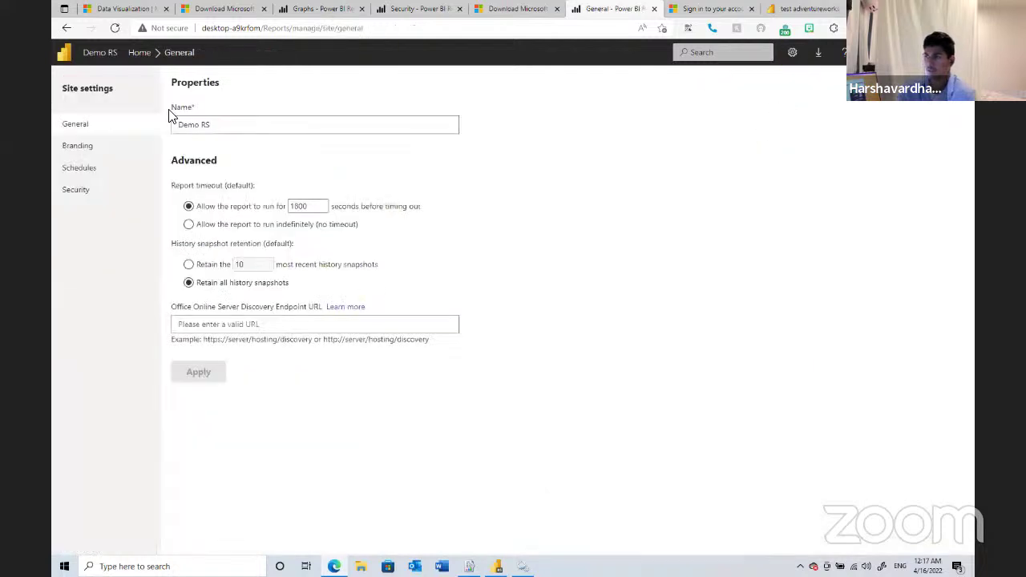
pyautogui.click(138, 171)
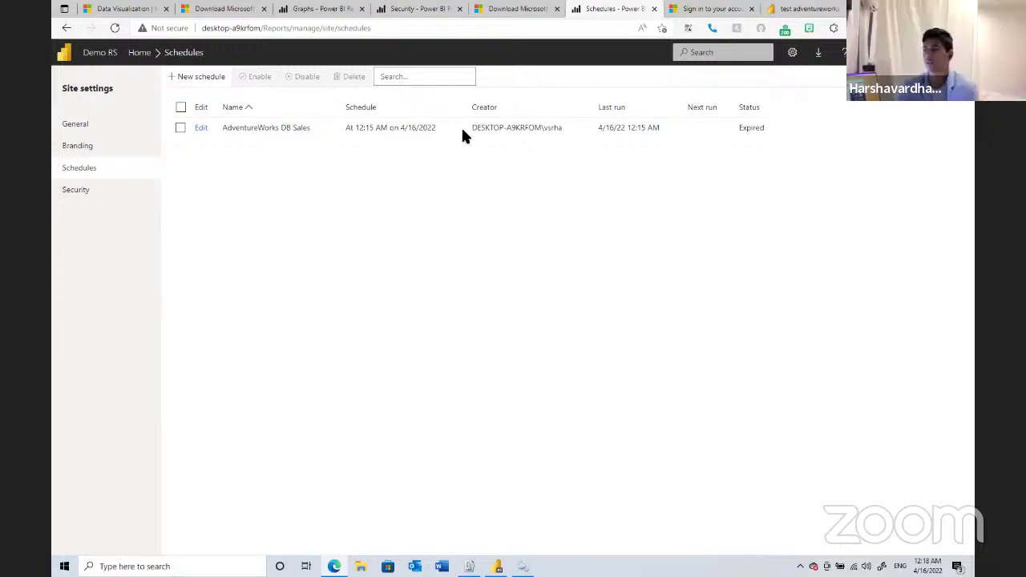
pyautogui.click(201, 129)
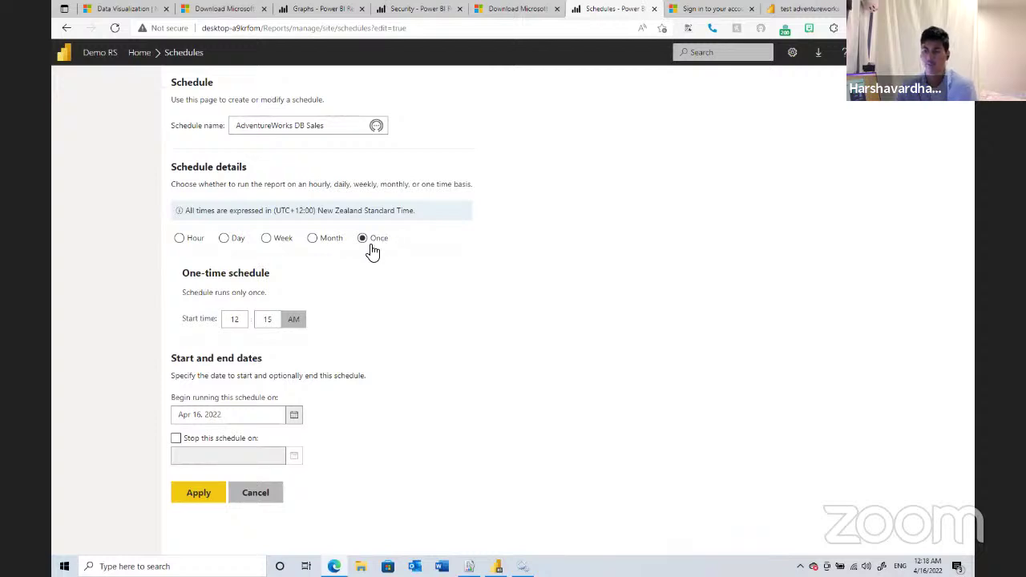
pyautogui.click(190, 249)
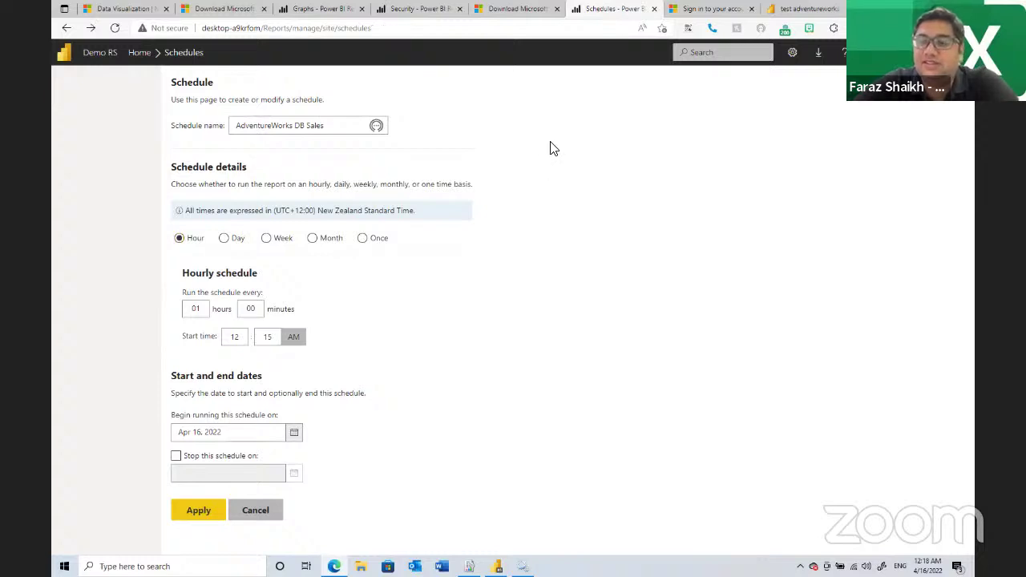
pyautogui.hotkey('alt', 'Left')
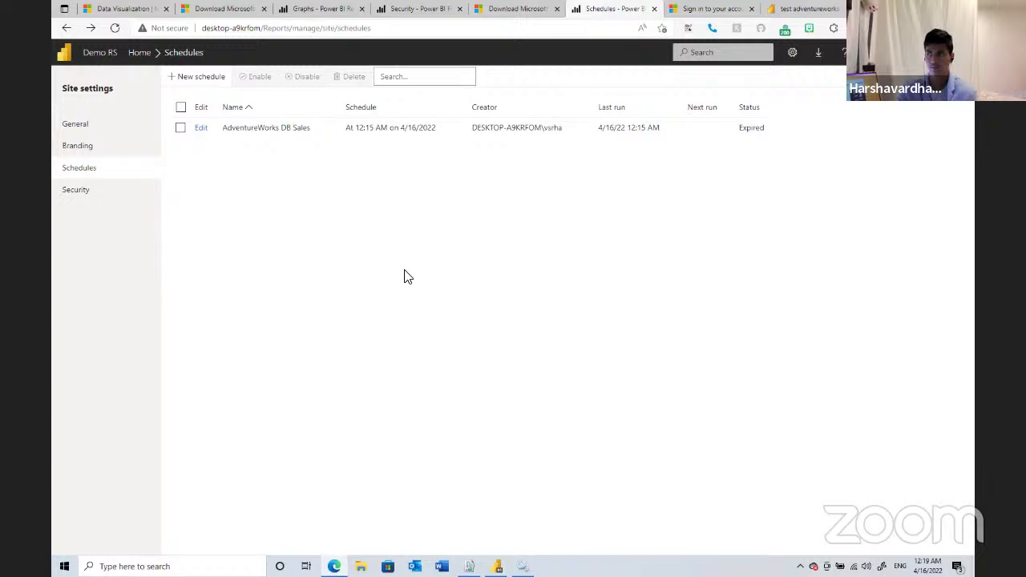
pyautogui.click(200, 128)
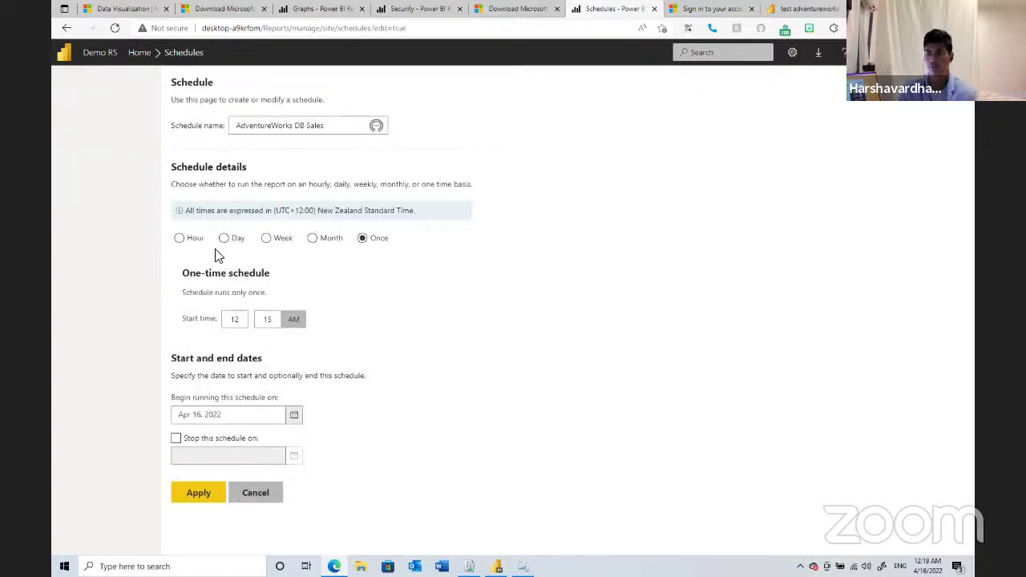
pyautogui.hotkey('alt', 'Left')
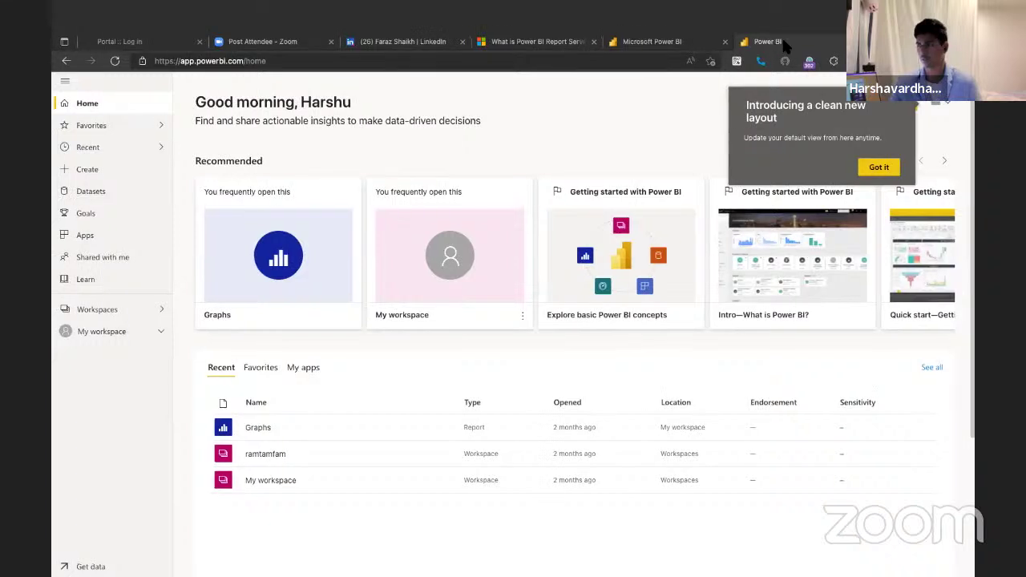
pyautogui.click(652, 36)
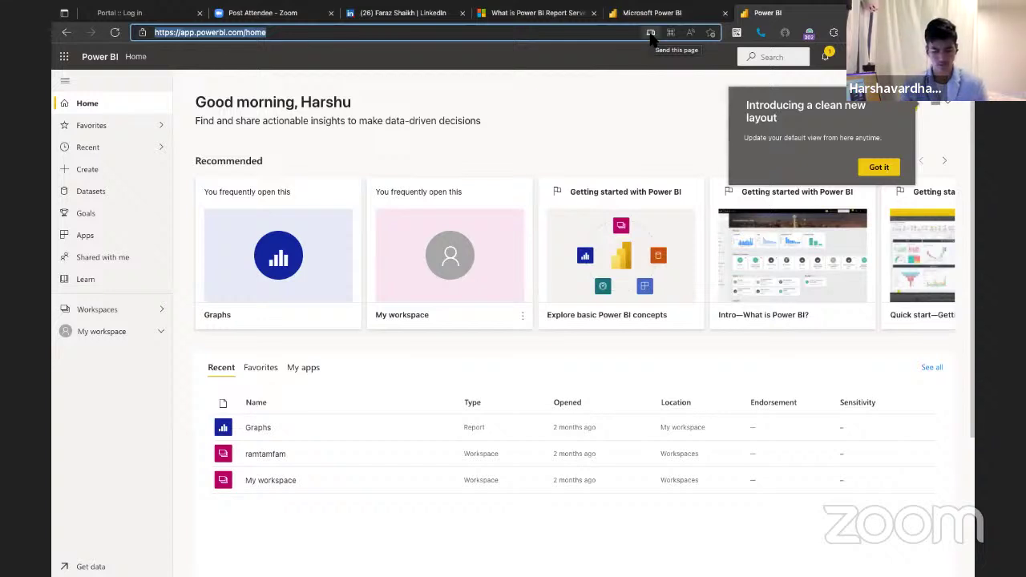
pyautogui.write('192')
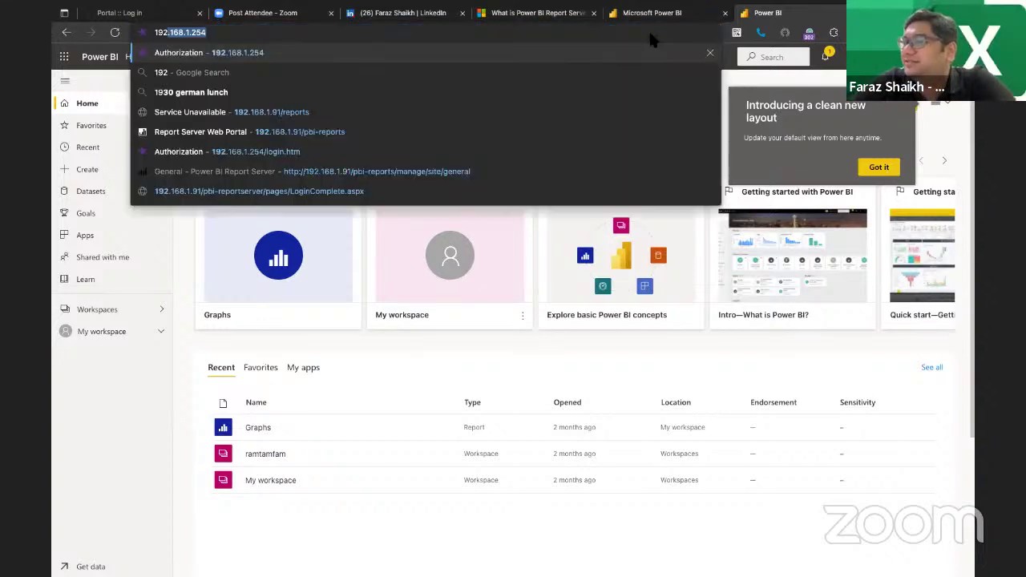
pyautogui.write('https')
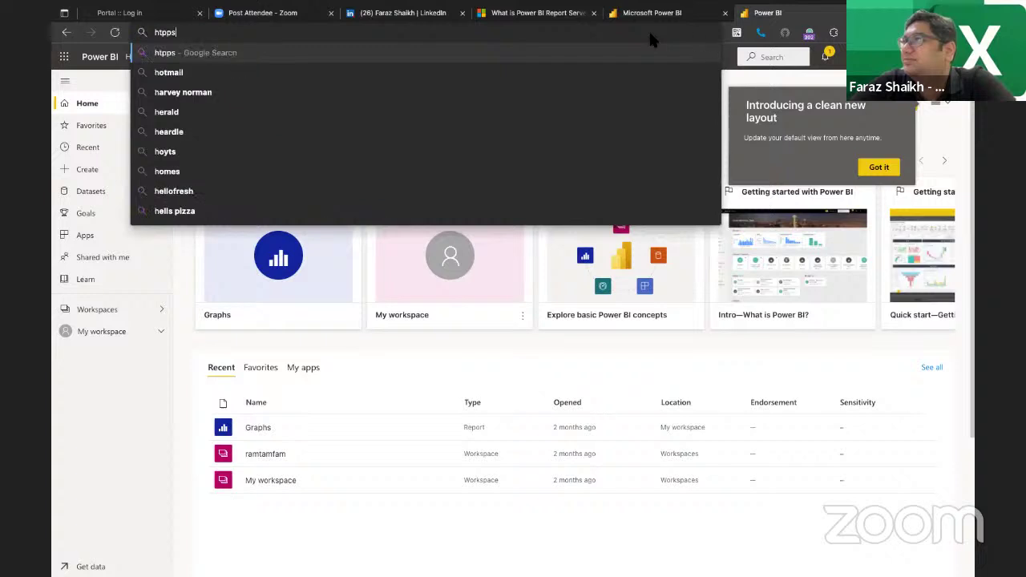
pyautogui.press('BackSpace')
pyautogui.press('BackSpace')
pyautogui.press('BackSpace')
pyautogui.write('tp')
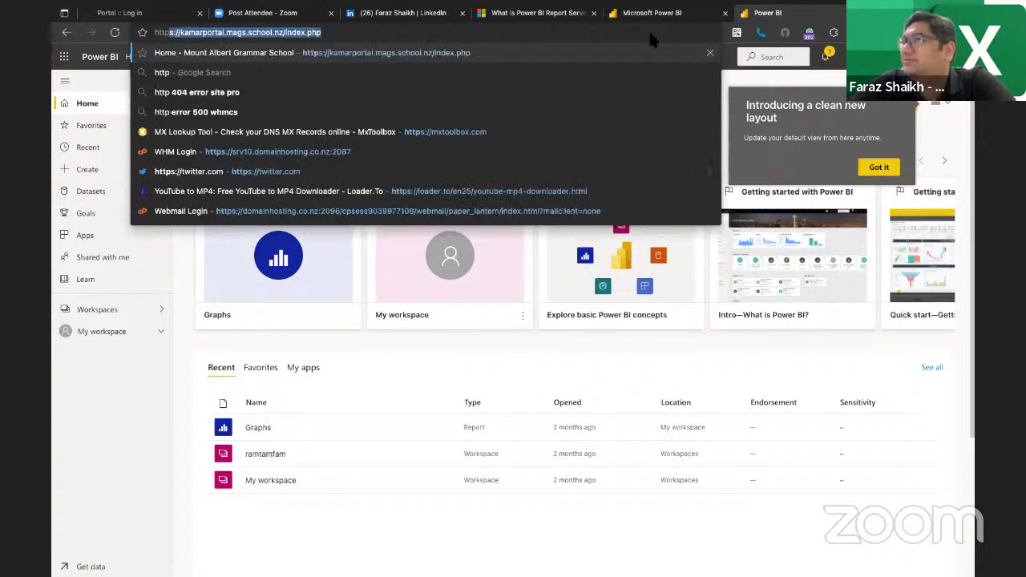
pyautogui.write('://')
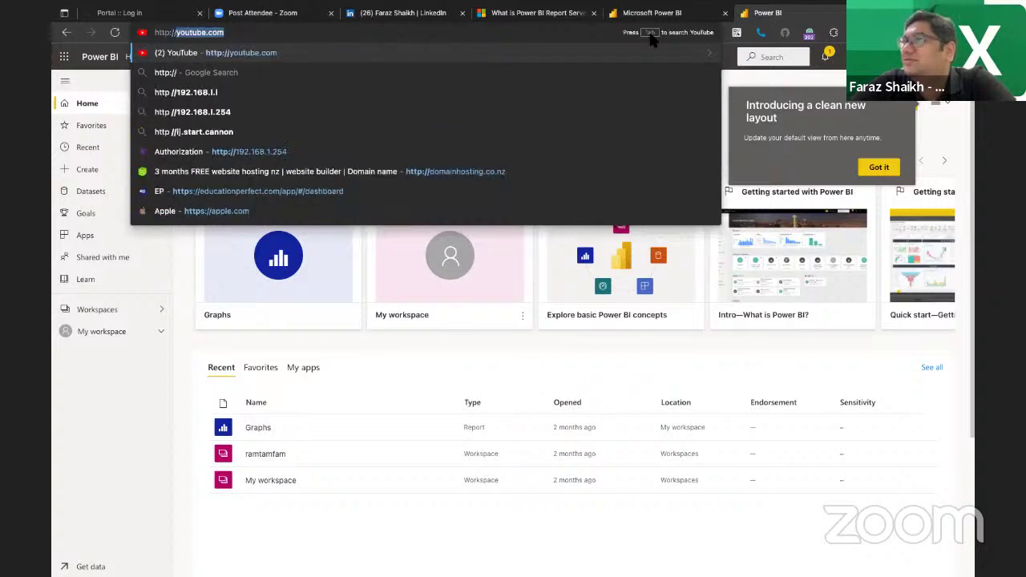
pyautogui.write('192.168.')
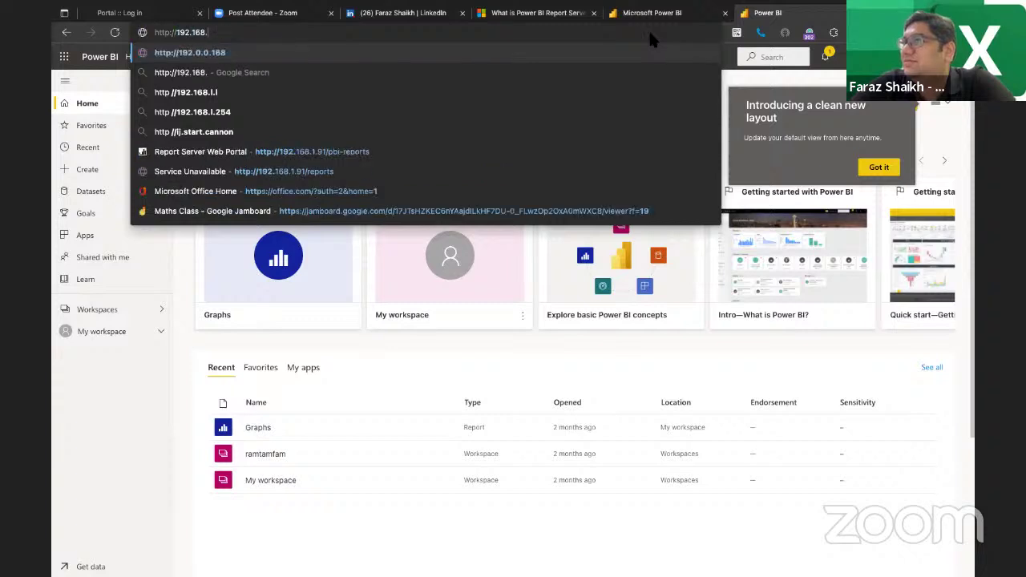
pyautogui.write('1.119')
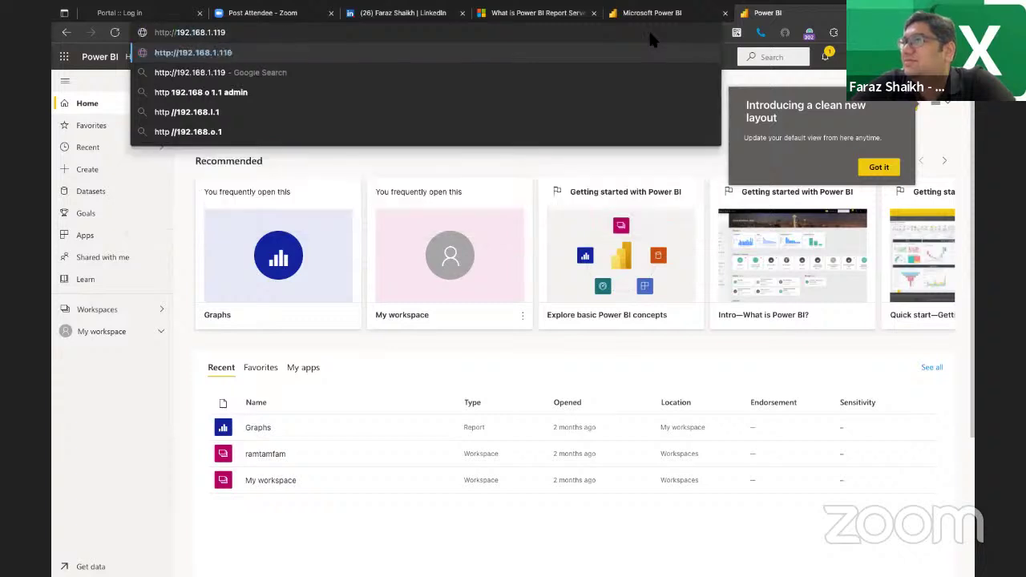
pyautogui.write(':80/R')
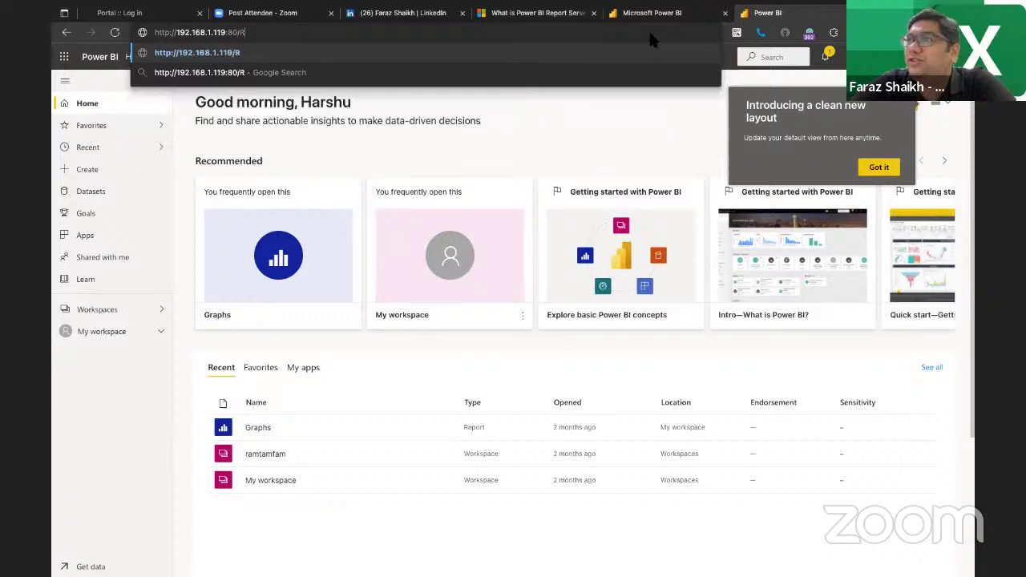
pyautogui.write('e')
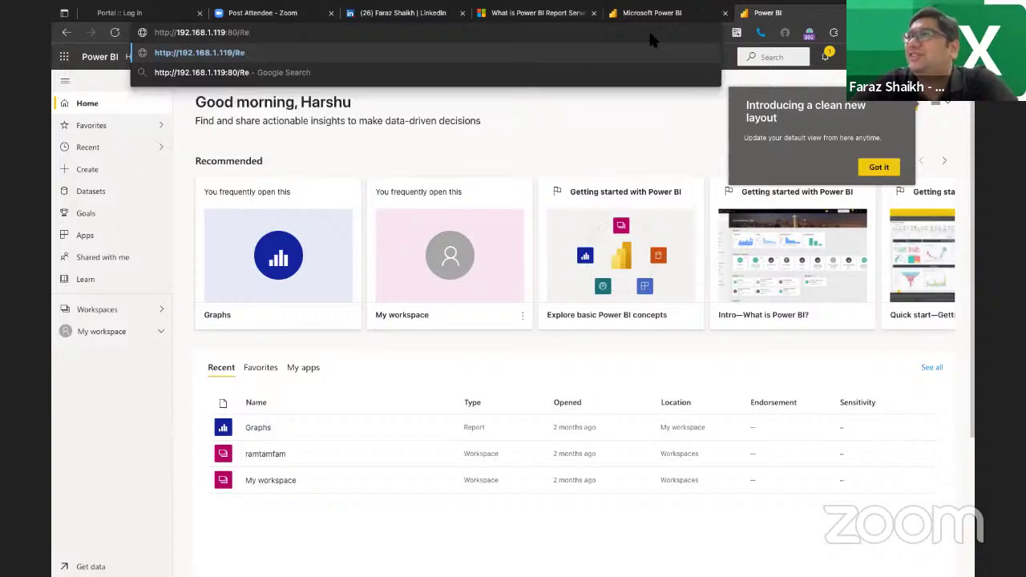
pyautogui.write('ports')
pyautogui.press('Return')
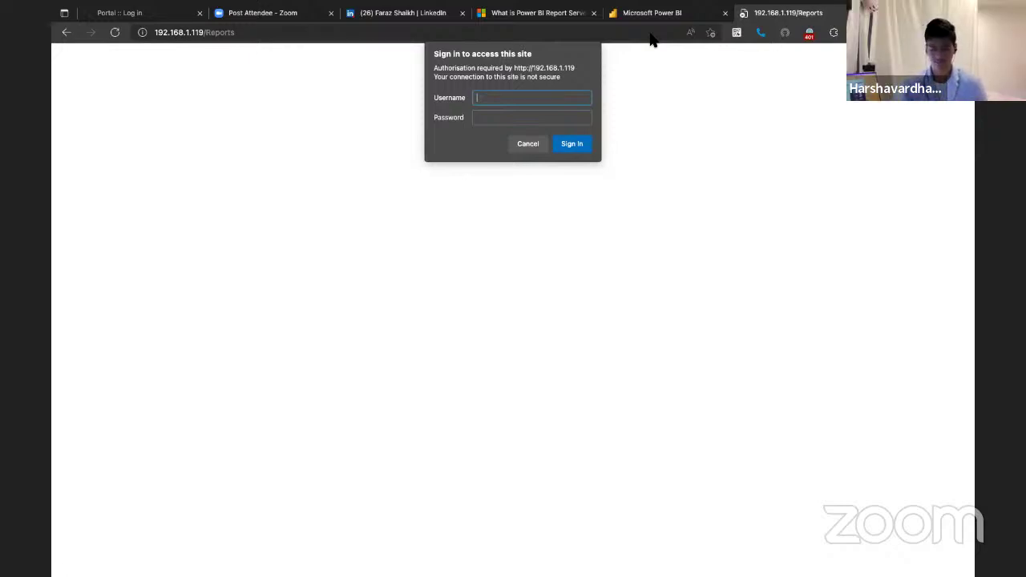
# - Sign in to the report server with the server account's username and password
pyautogui.write('h')
pyautogui.press('BackSpace')
pyautogui.write('vsr')
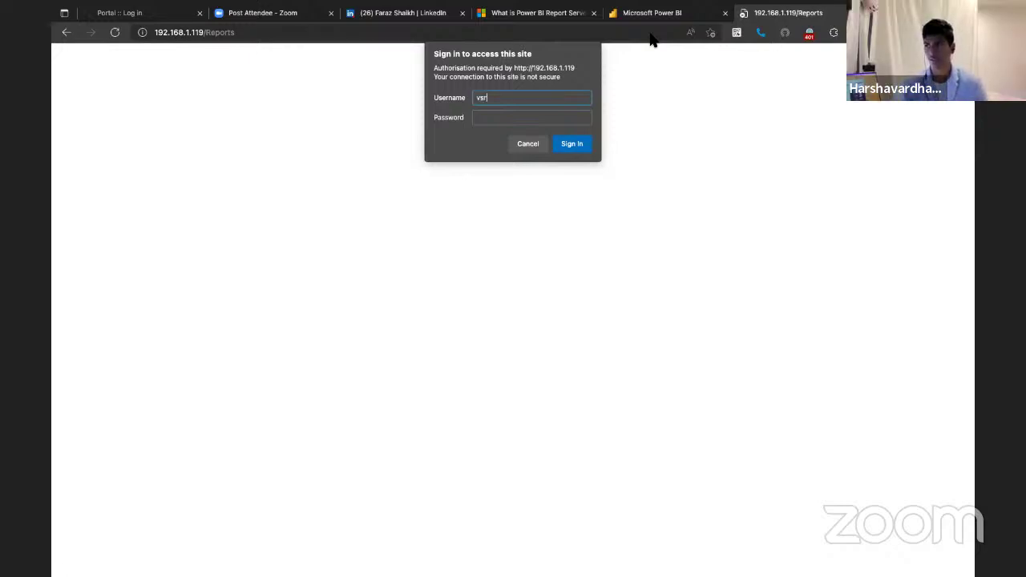
pyautogui.write('ha')
pyautogui.press('Tab')
pyautogui.write('••')
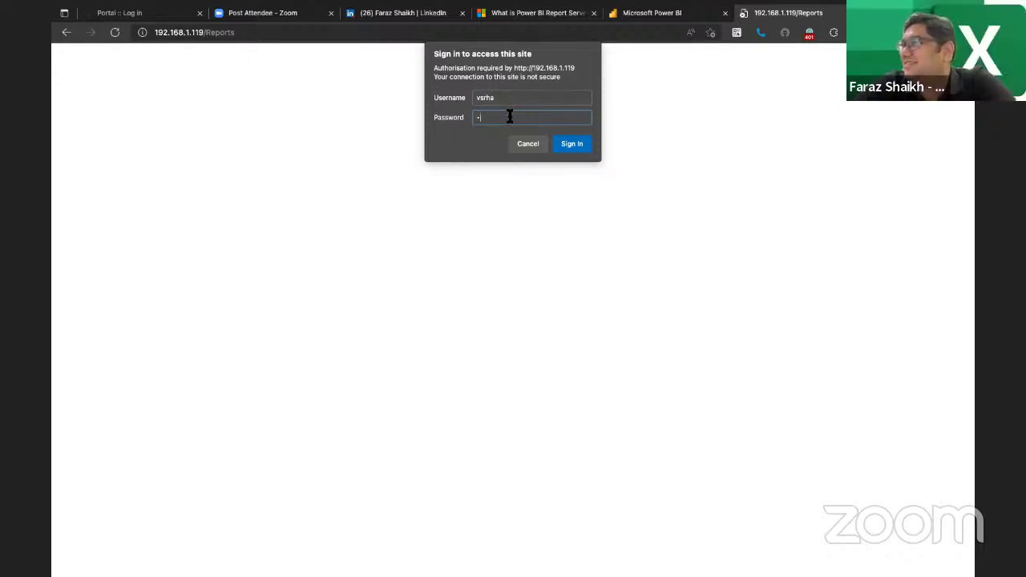
pyautogui.write('••')
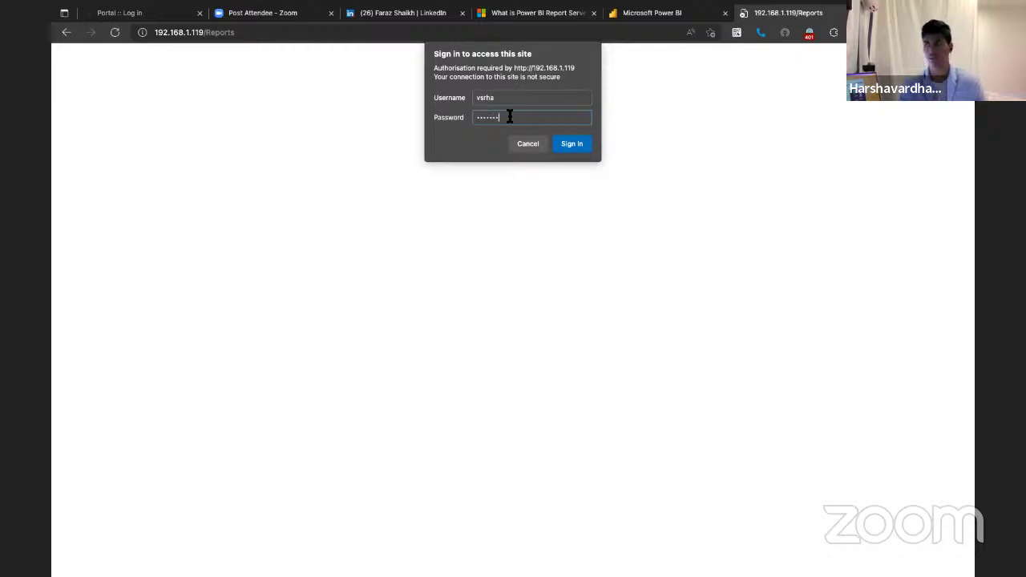
pyautogui.press('Return')
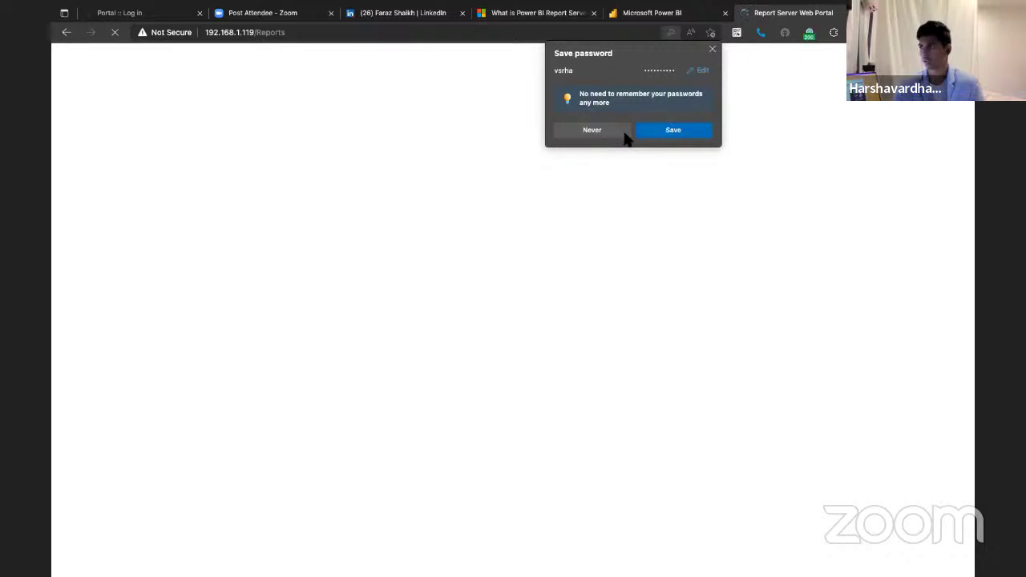
# - Decline saving the password, dismiss the folder-permission error, and reload the empty Home browse page
pyautogui.click(624, 132)
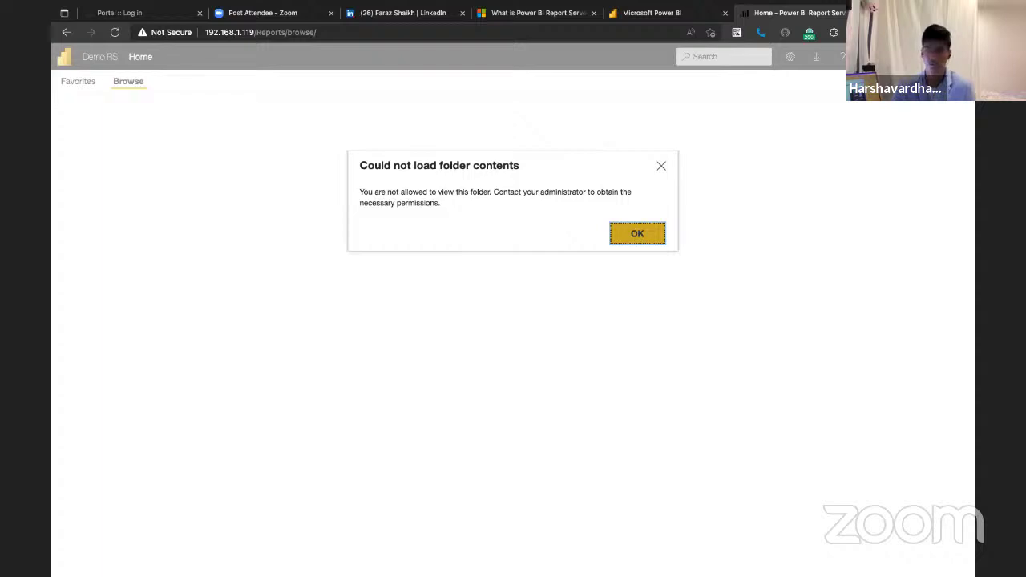
pyautogui.click(627, 233)
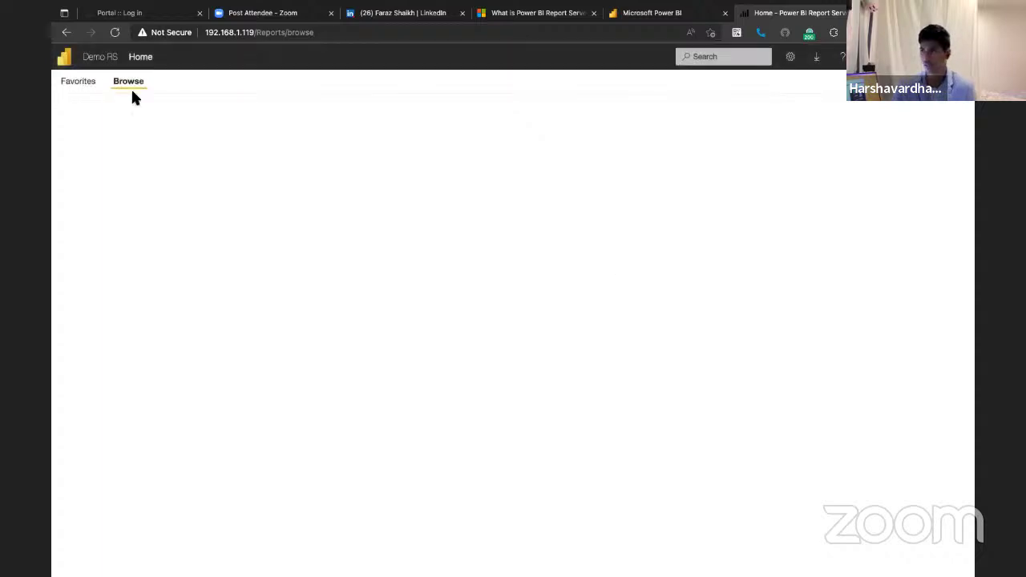
pyautogui.click(136, 97)
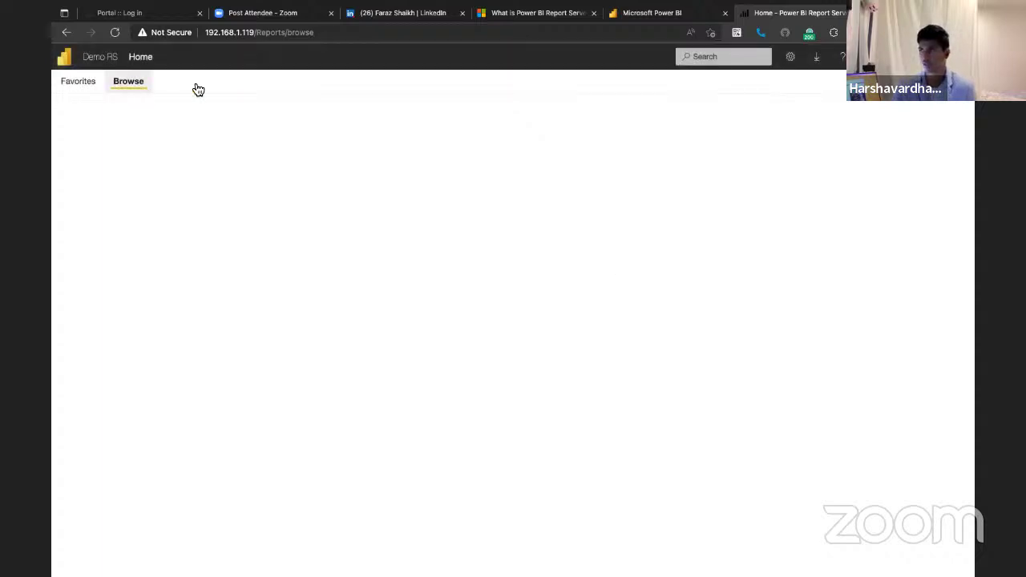
pyautogui.click(791, 58)
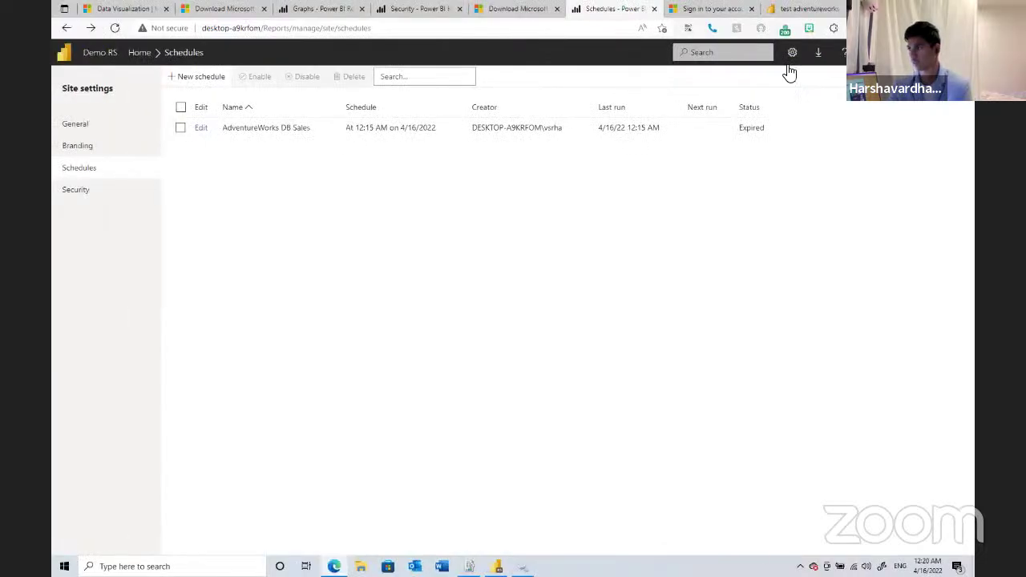
# - Add the local user account under Site settings > Security with the System Administrator role
pyautogui.click(792, 53)
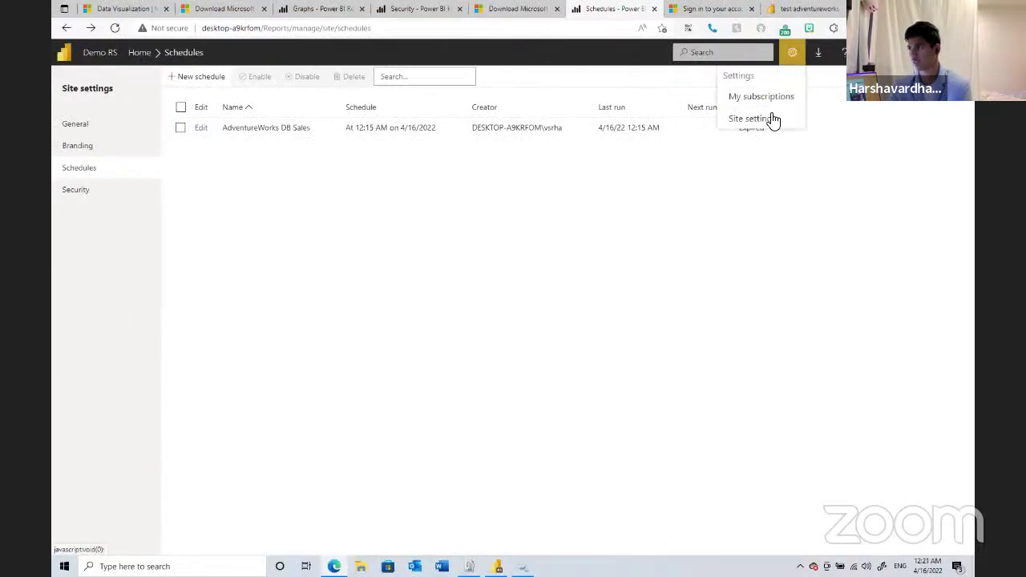
pyautogui.click(773, 119)
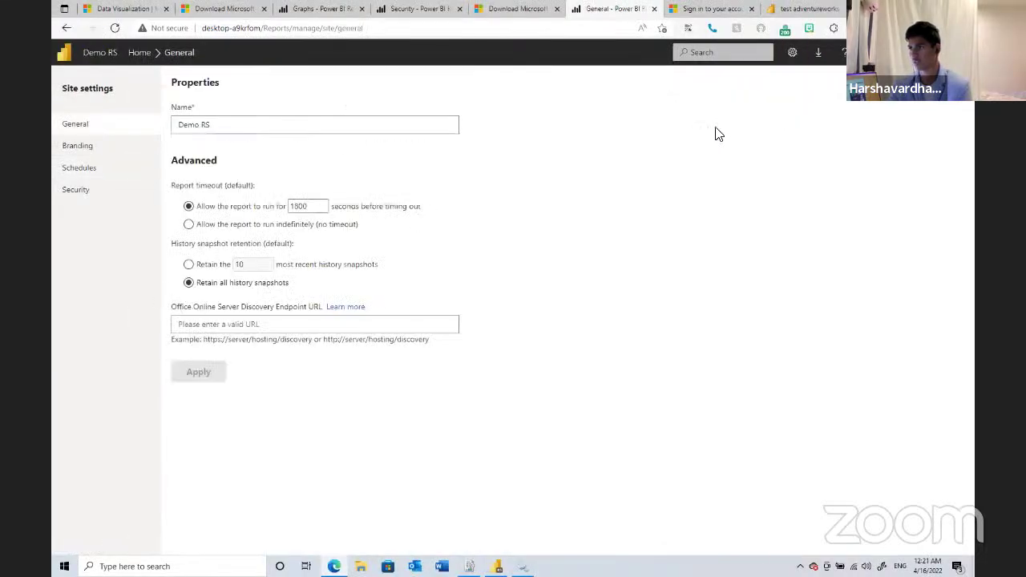
pyautogui.click(112, 192)
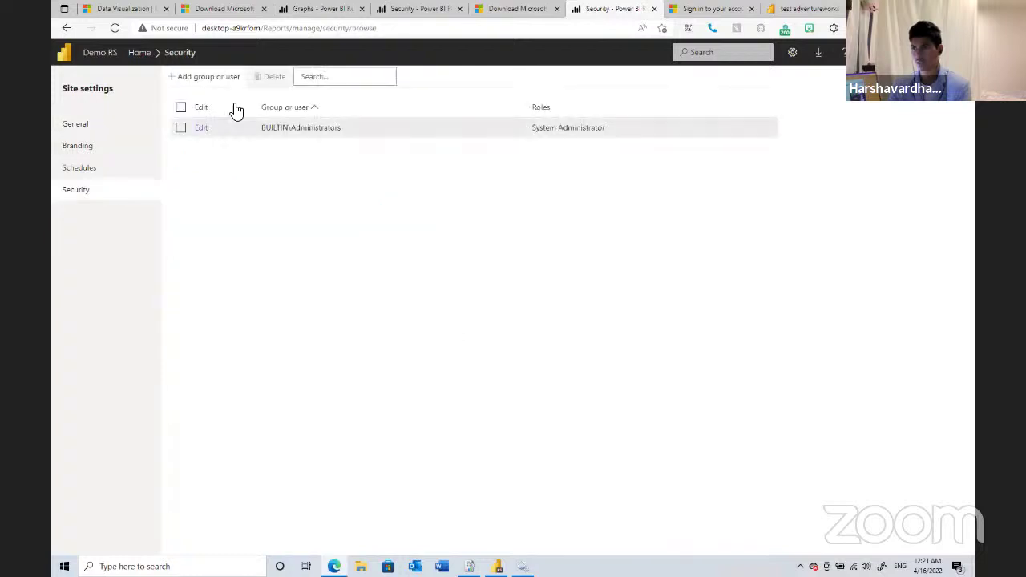
pyautogui.click(212, 77)
pyautogui.click(180, 154)
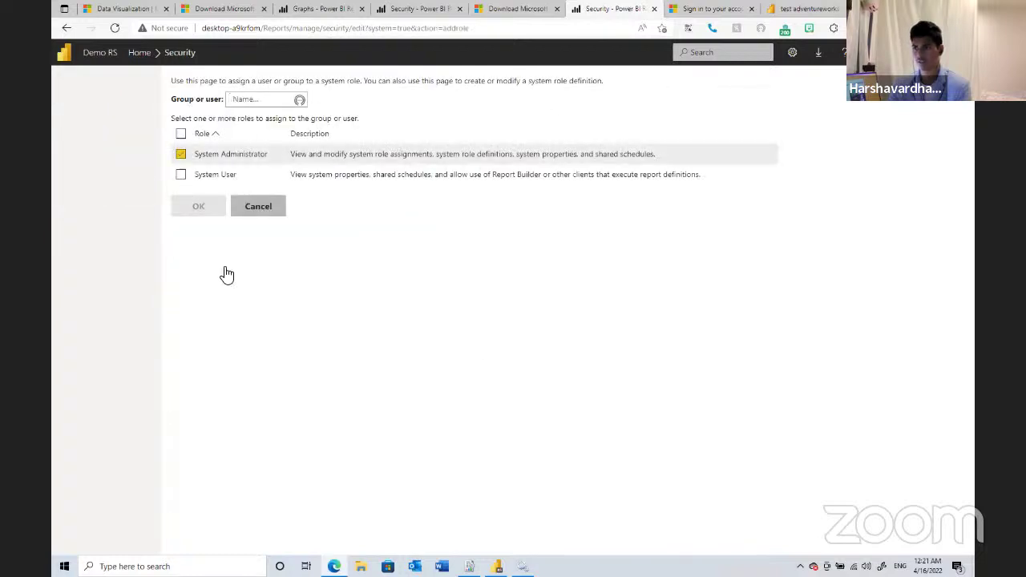
pyautogui.click(245, 99)
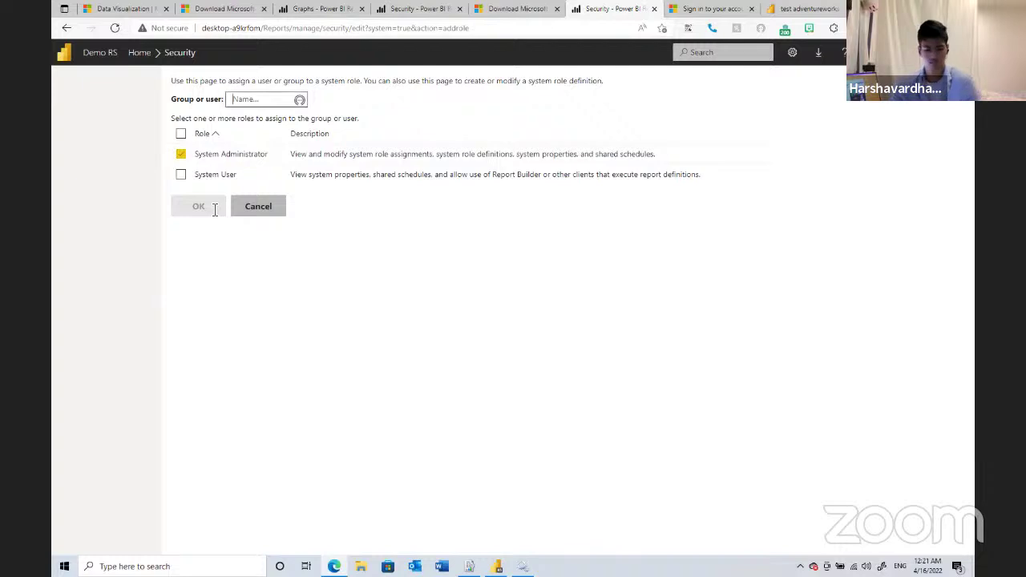
pyautogui.write('vsrha')
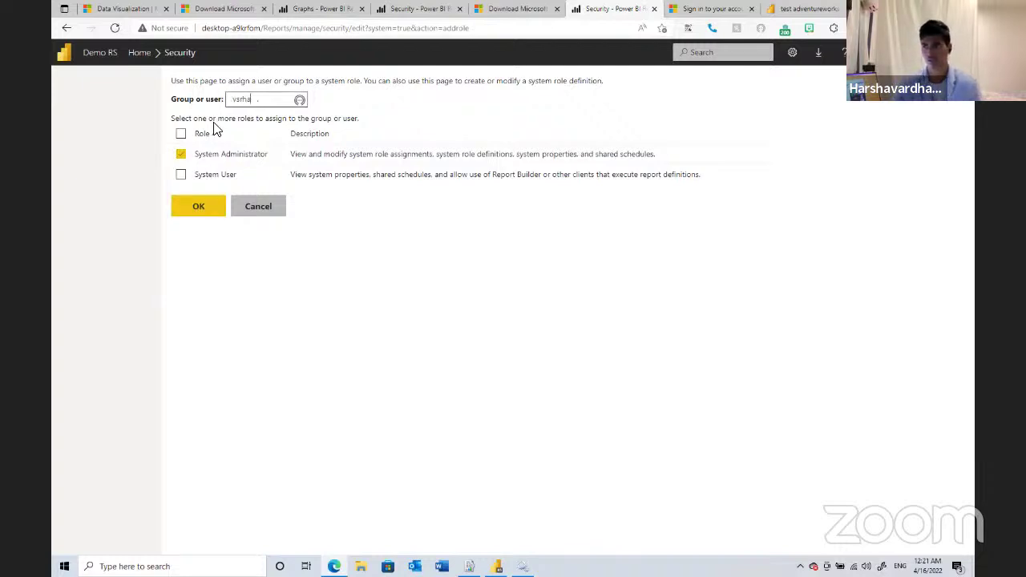
pyautogui.press('Return')
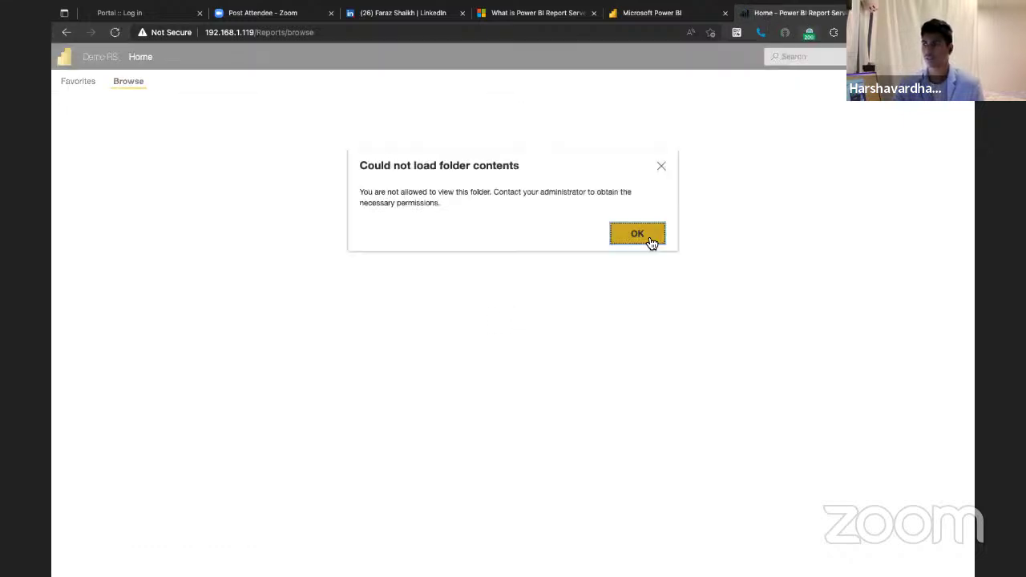
# - Dismiss the permission error, view the general Site settings, then go to My subscriptions
pyautogui.click(637, 234)
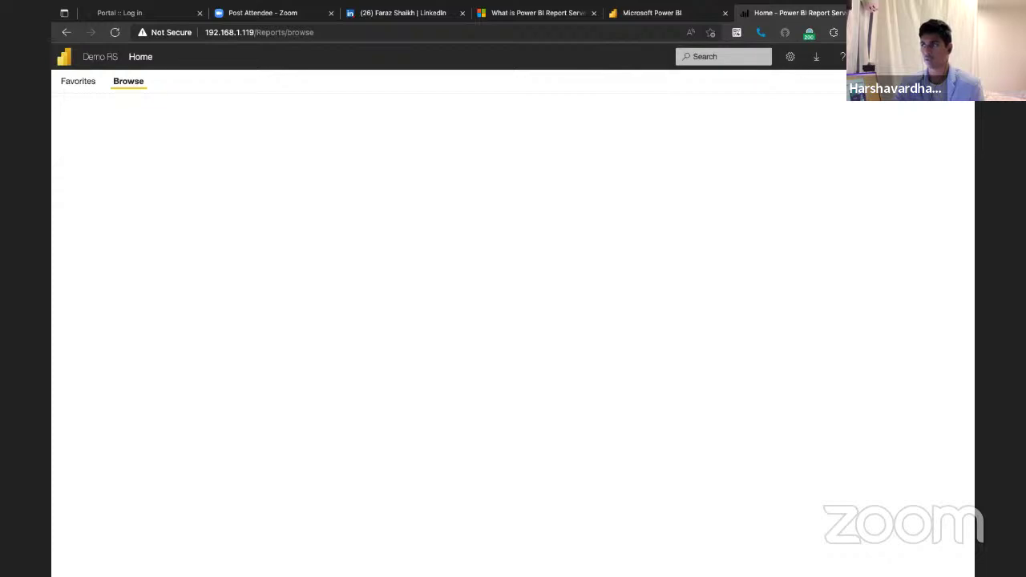
pyautogui.click(790, 56)
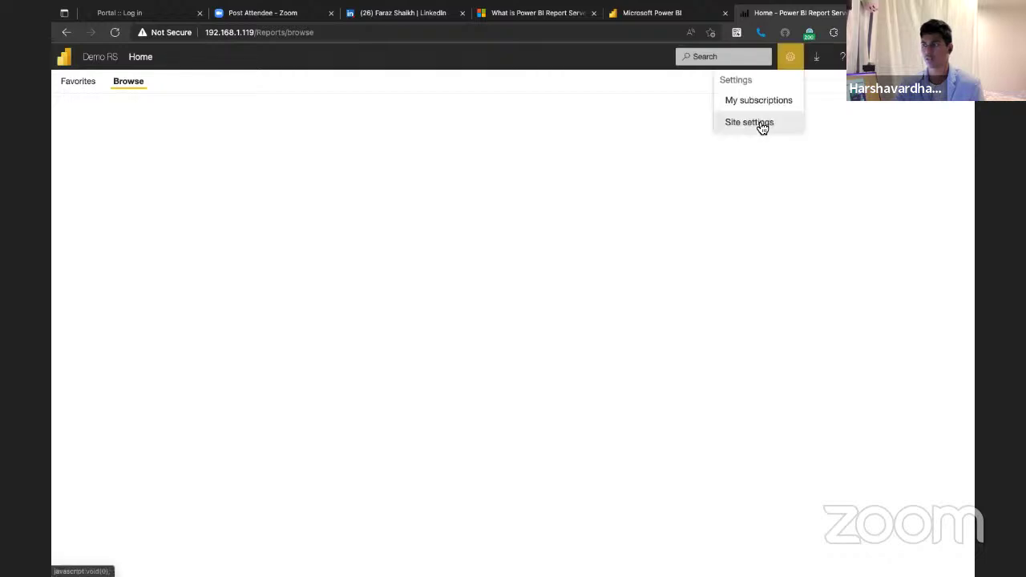
pyautogui.click(760, 124)
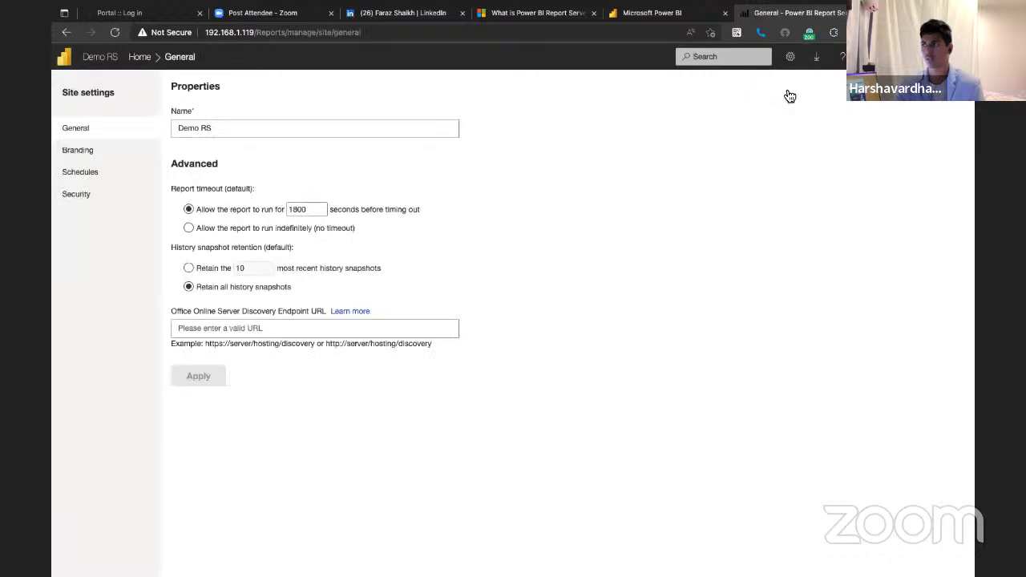
pyautogui.click(790, 56)
pyautogui.click(775, 100)
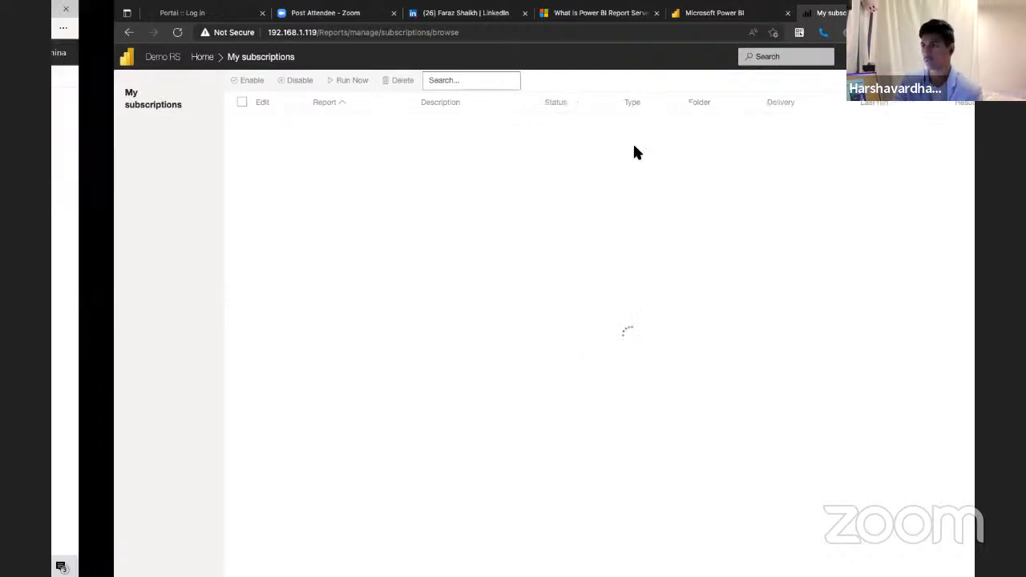
# - On the server machine, open My subscriptions from the gear menu, which lists none
pyautogui.click(792, 52)
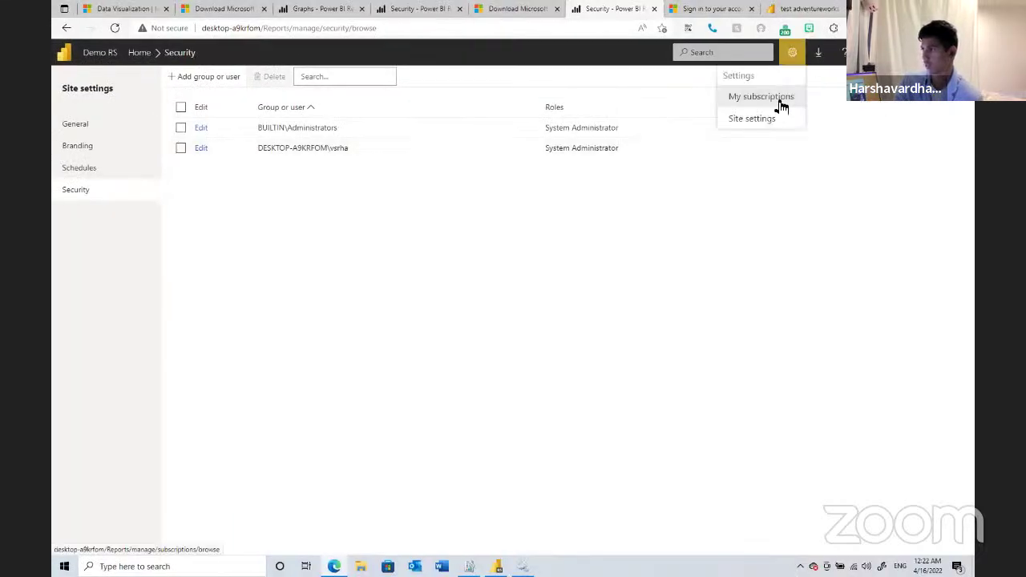
pyautogui.click(778, 102)
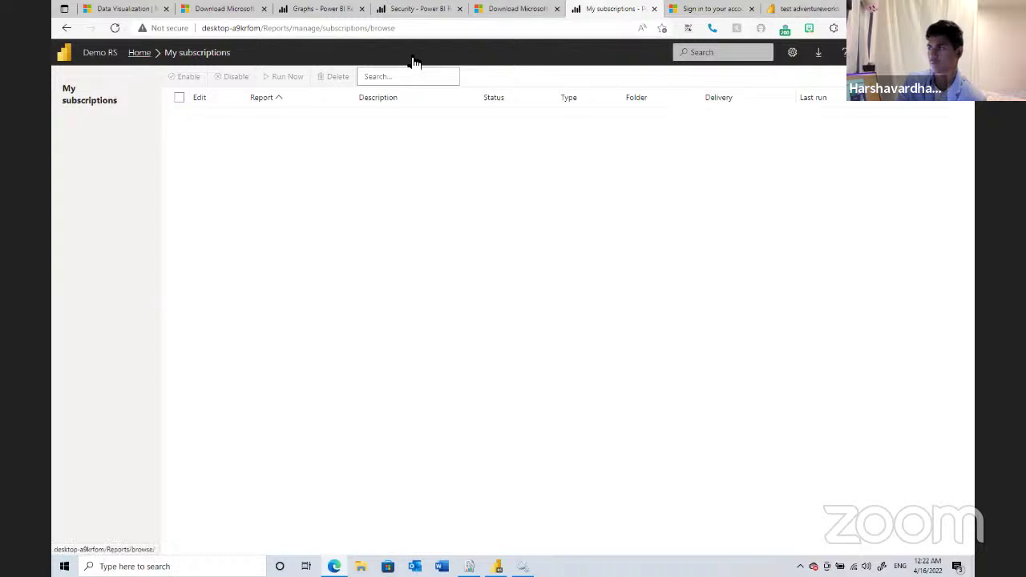
# - Return to the portal's Home folder view
pyautogui.click(148, 55)
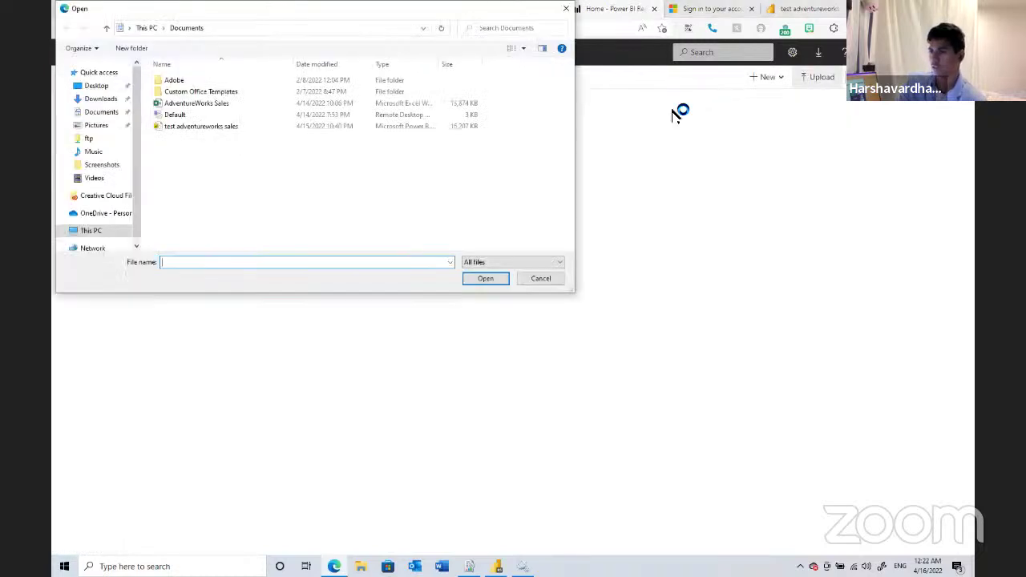
pyautogui.scroll(-2, 91, 188)
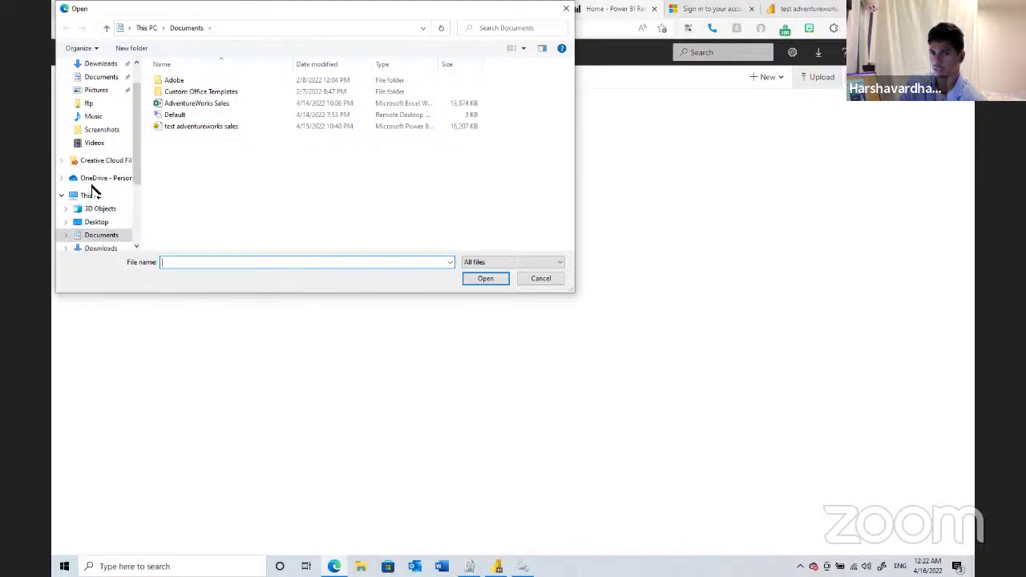
pyautogui.scroll(2, 91, 208)
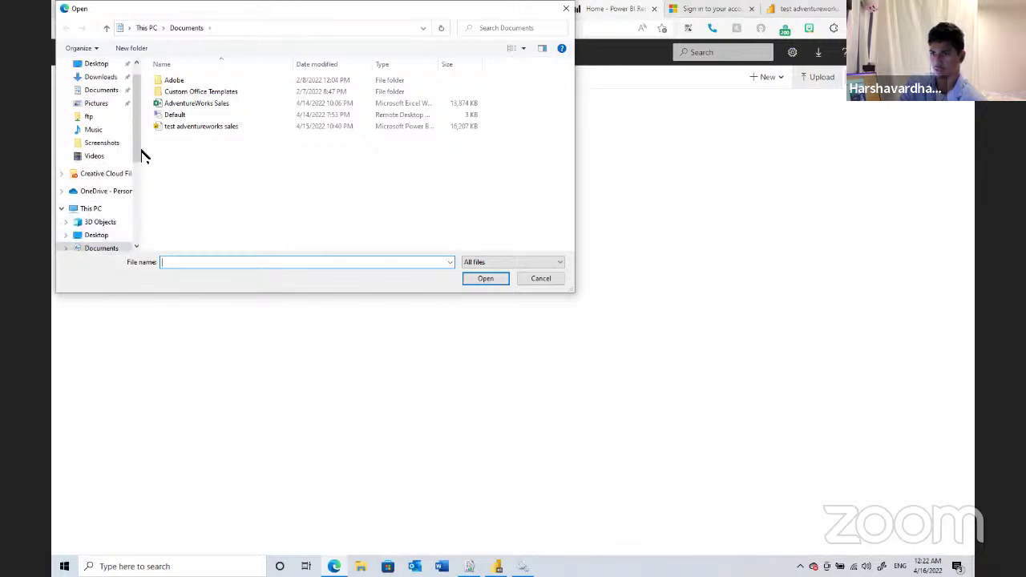
pyautogui.scroll(-4, 120, 176)
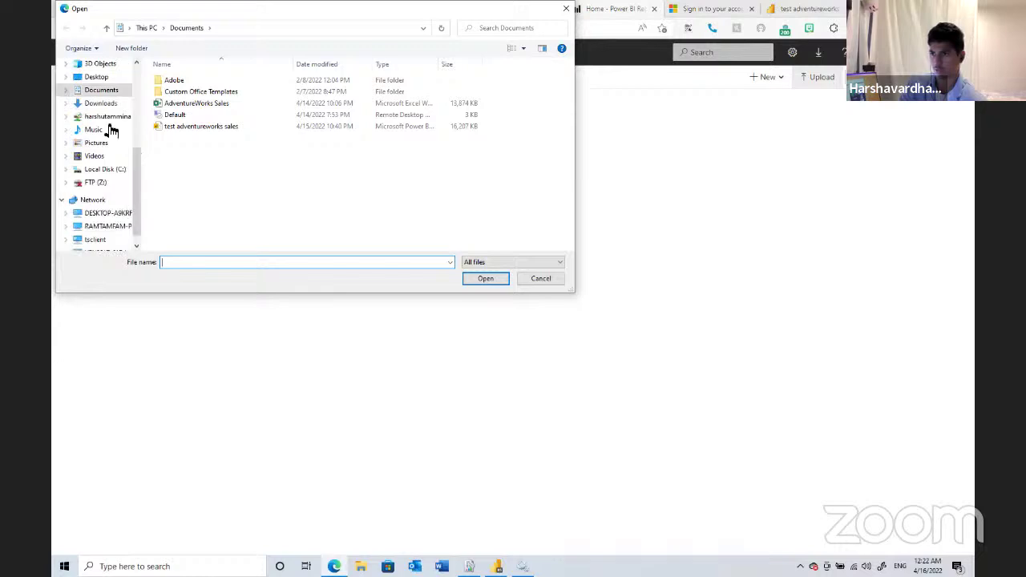
# - Upload the Cultural Festival Departure Board file from the Downloads folder
pyautogui.click(107, 116)
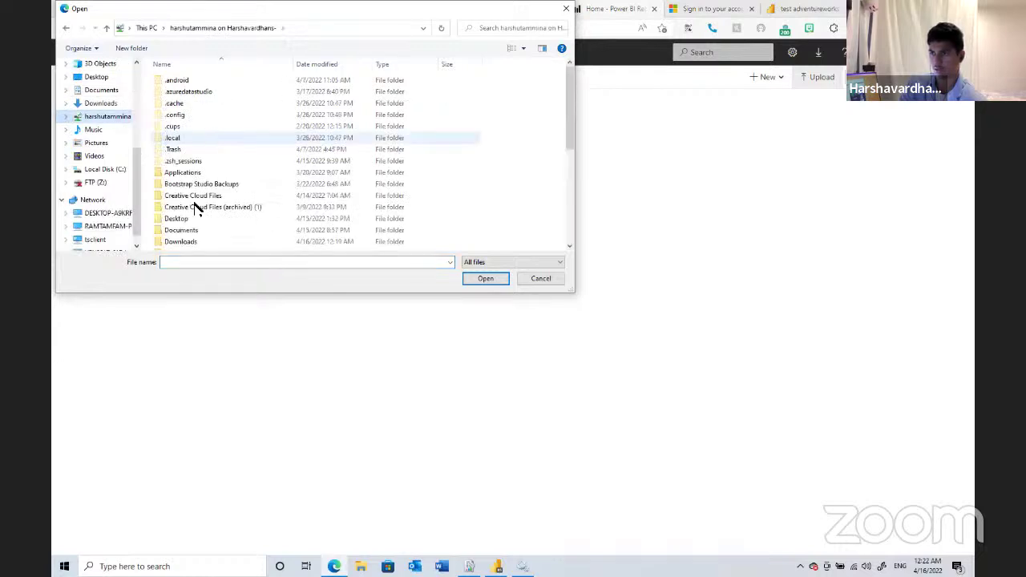
pyautogui.click(183, 242)
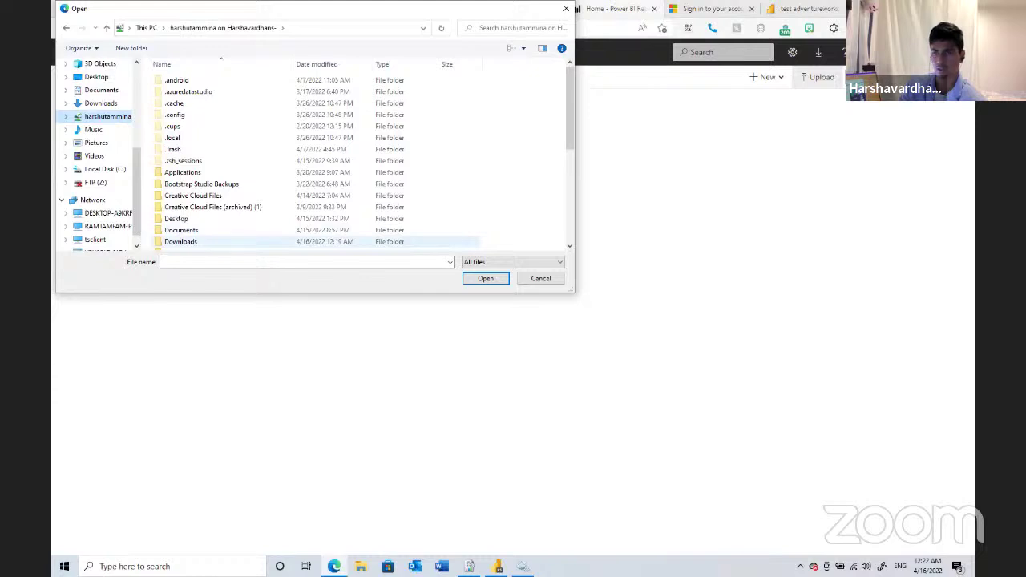
pyautogui.doubleClick(230, 244)
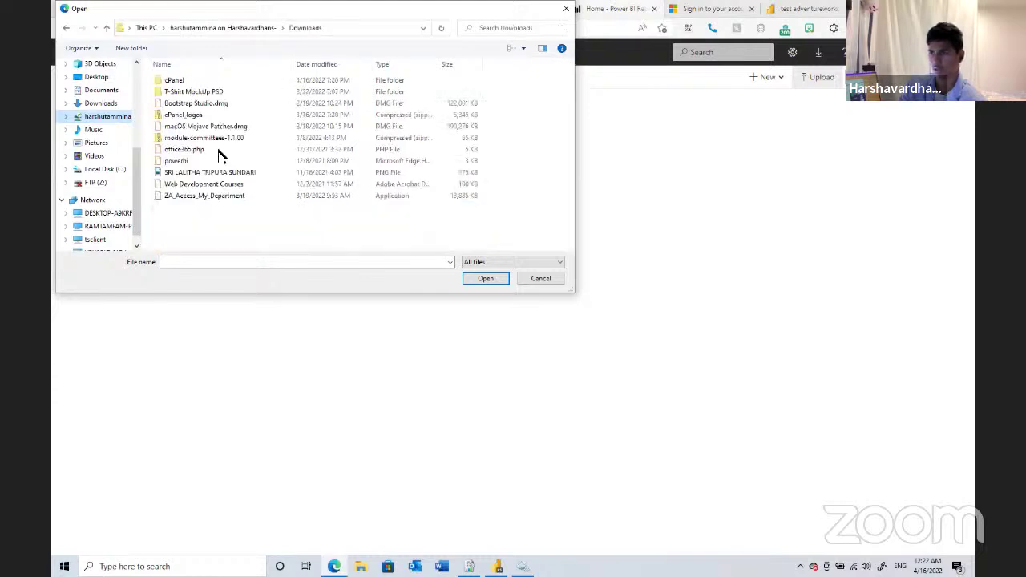
pyautogui.scroll(-2, 221, 154)
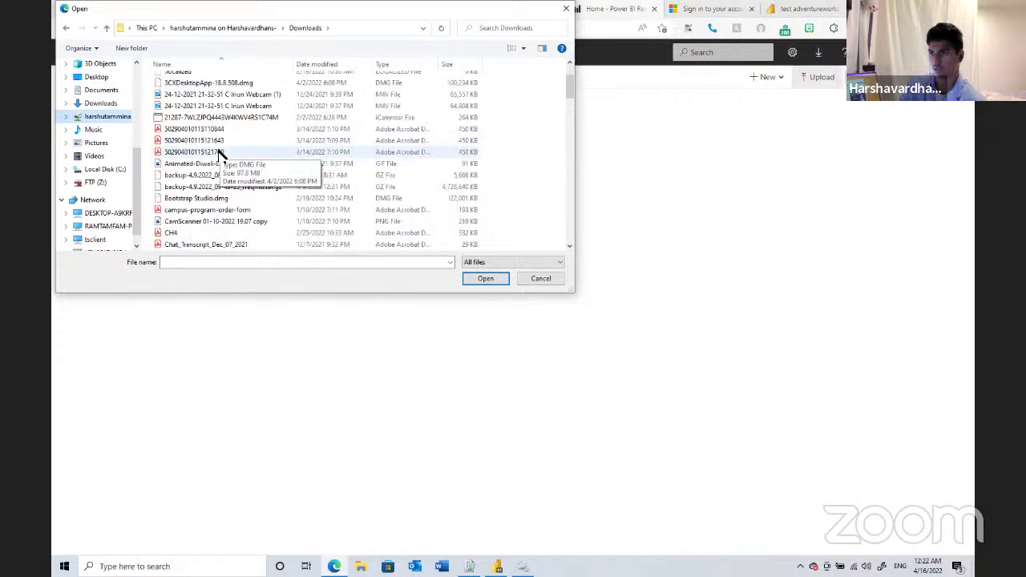
pyautogui.scroll(-1, 222, 154)
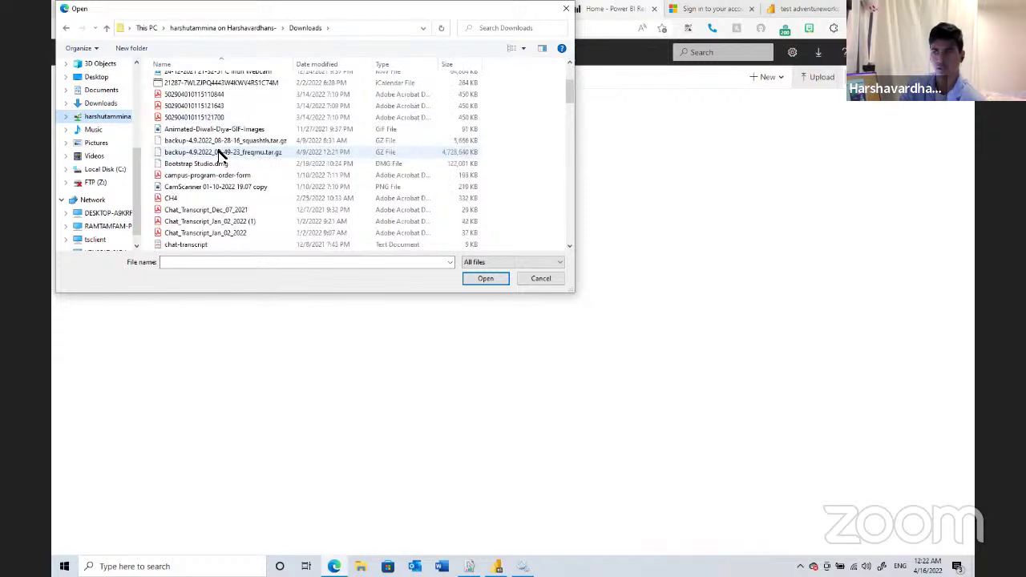
pyautogui.scroll(-1, 221, 154)
pyautogui.scroll(-2, 220, 180)
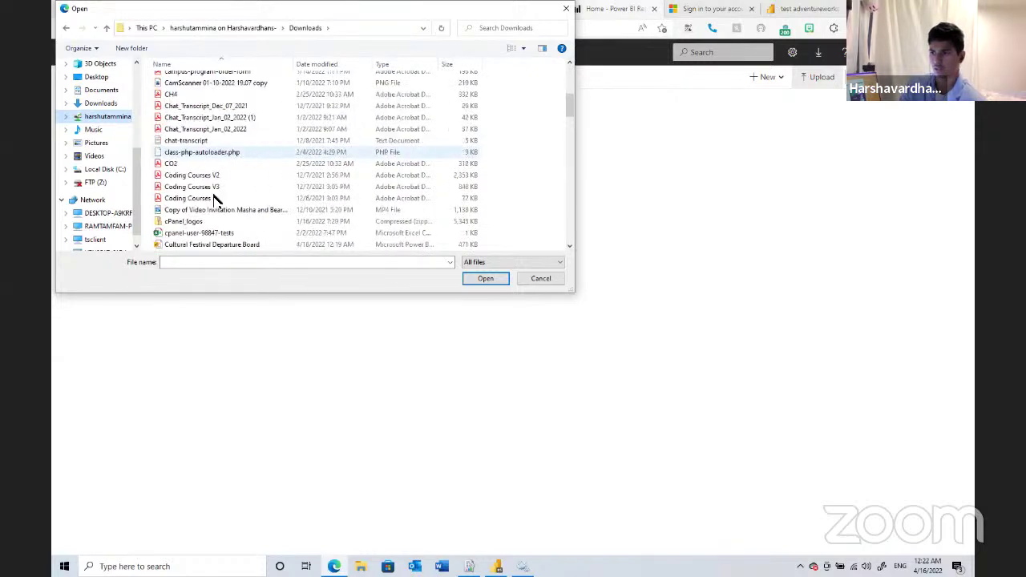
pyautogui.click(265, 244)
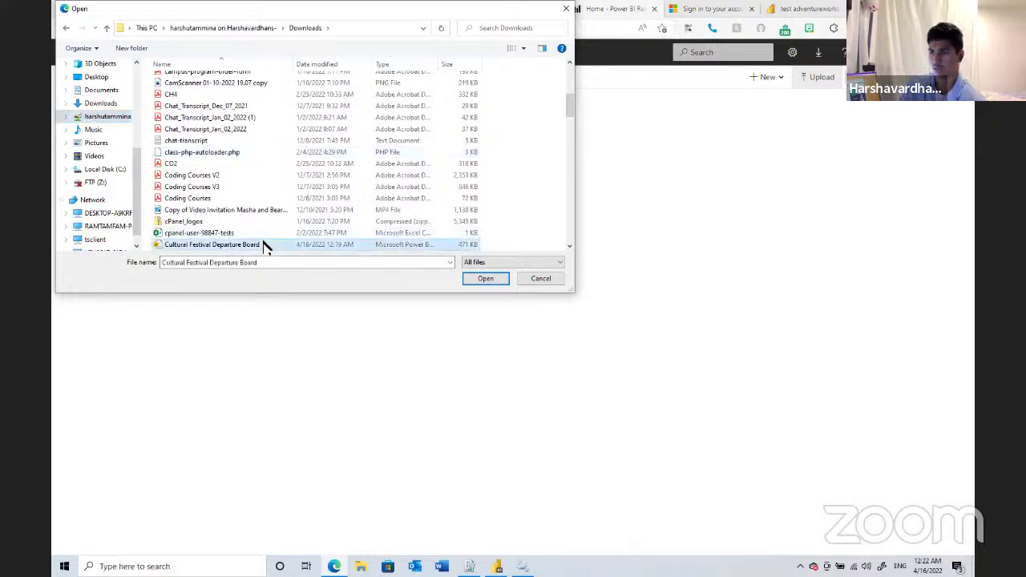
pyautogui.doubleClick(264, 244)
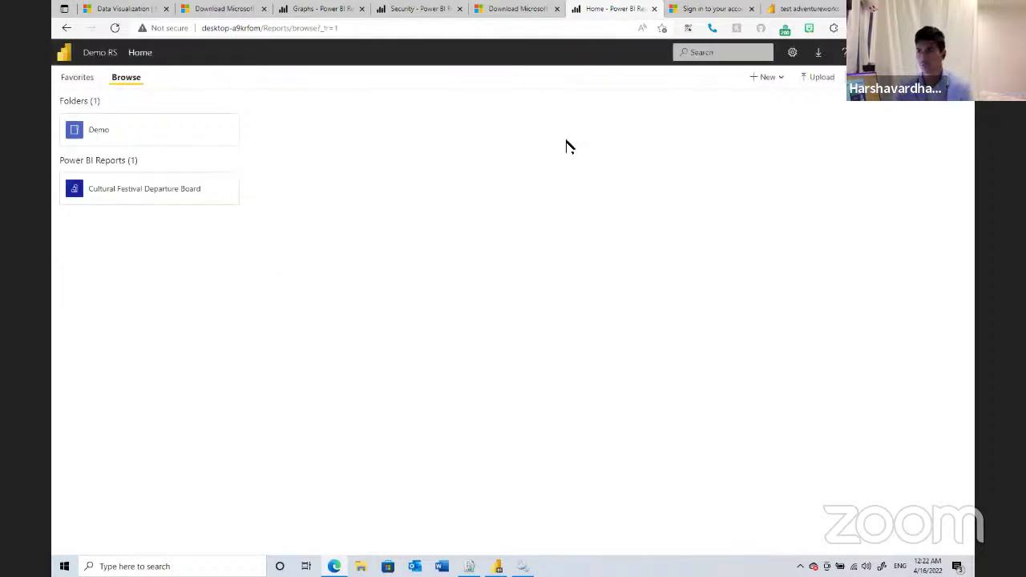
# - Open the Cultural Festival Departure Board report and choose Edit in Power BI Desktop
pyautogui.click(143, 192)
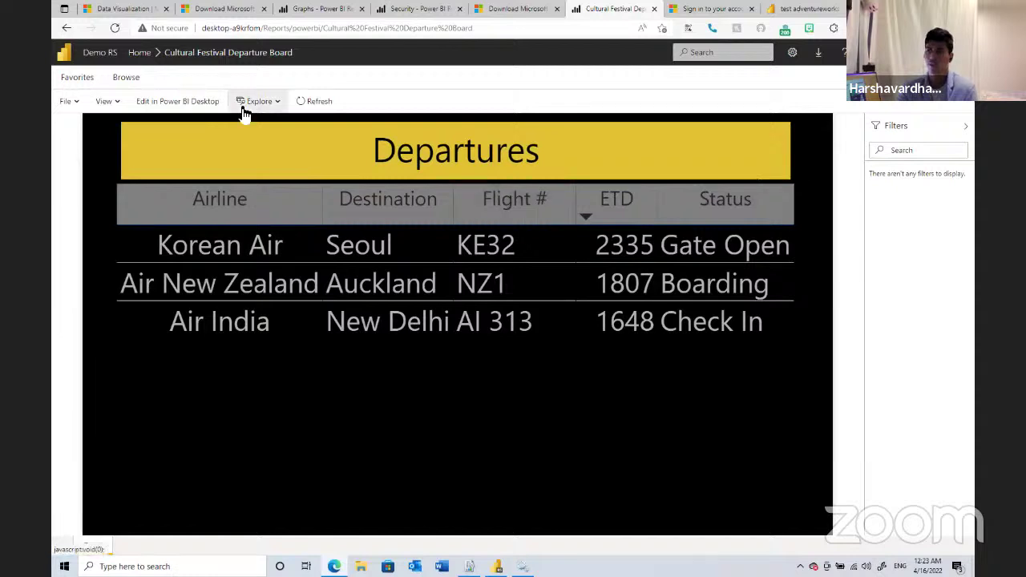
pyautogui.click(161, 104)
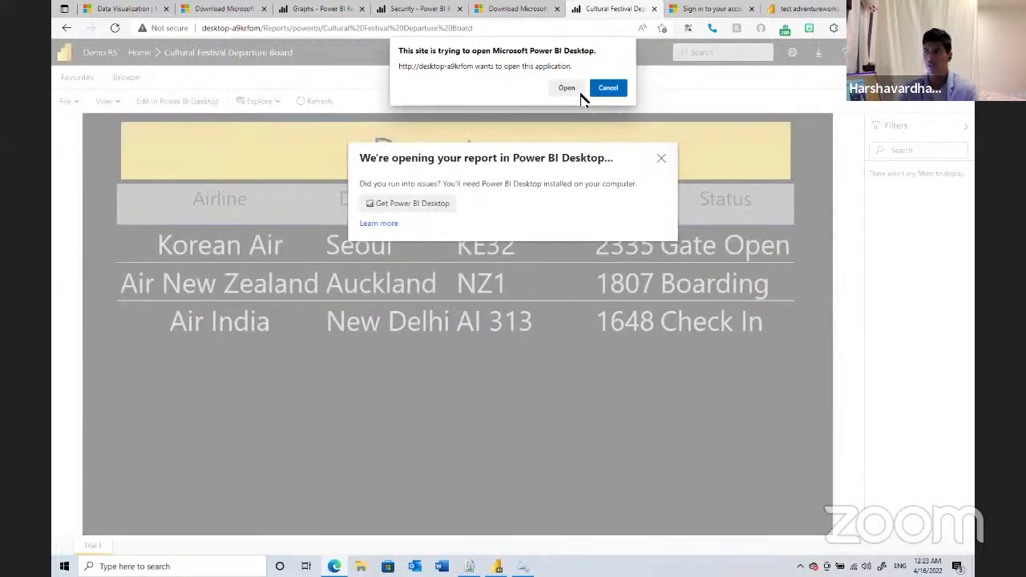
# - Open the report in Power BI Desktop, retitle it 'Departures Test', and save it
pyautogui.click(602, 88)
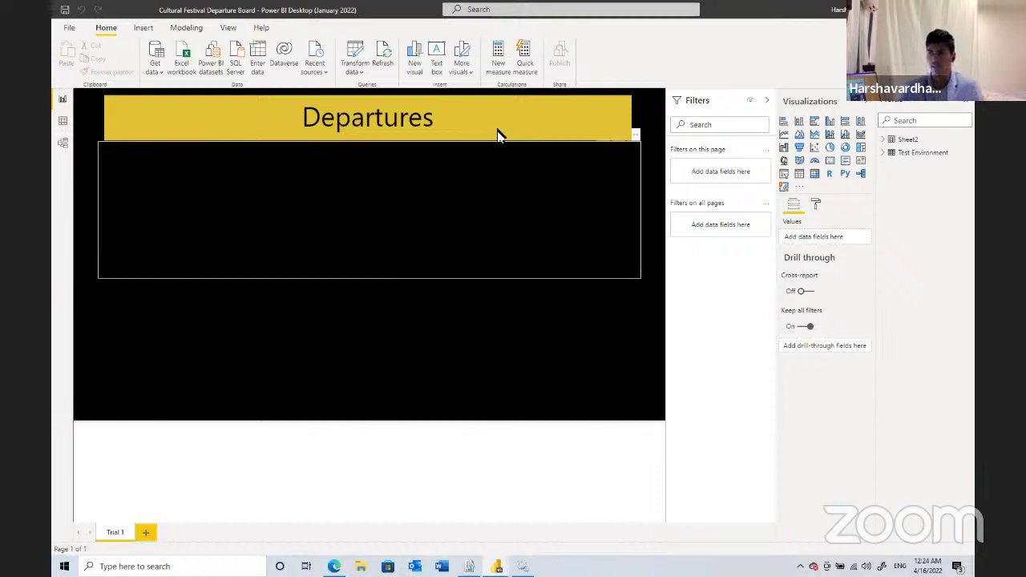
pyautogui.click(440, 119)
pyautogui.write('Test')
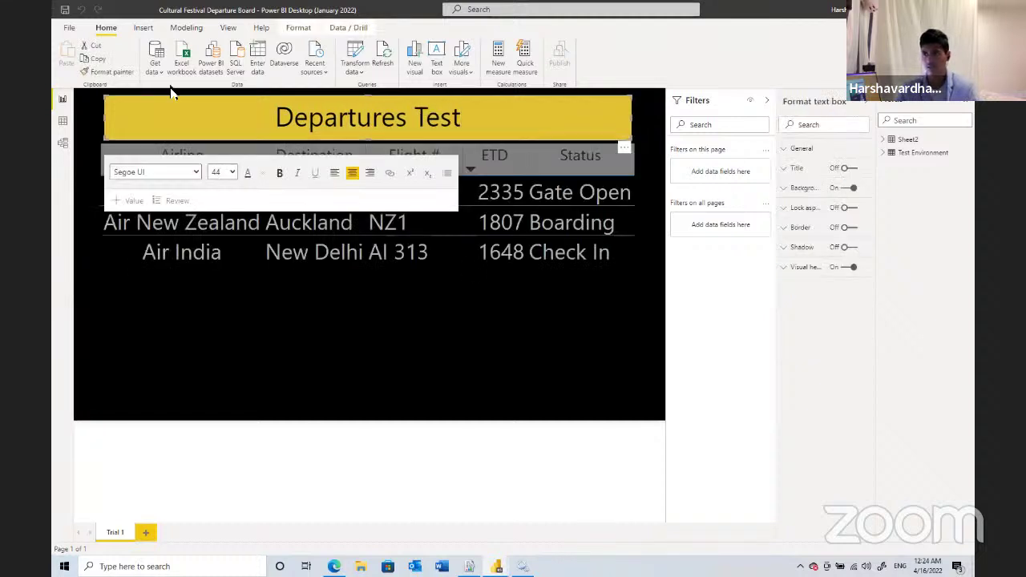
pyautogui.click(63, 9)
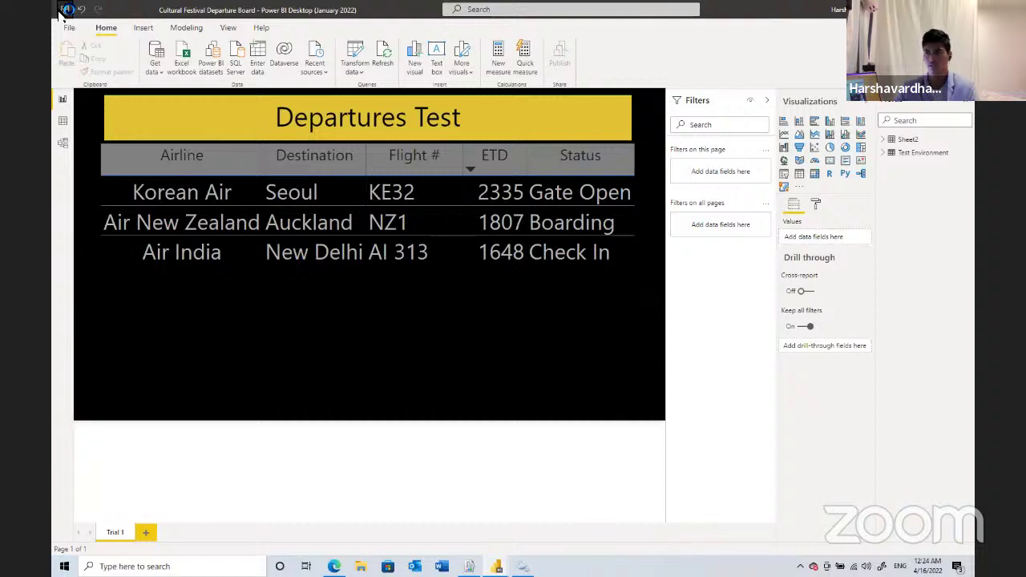
pyautogui.click(64, 10)
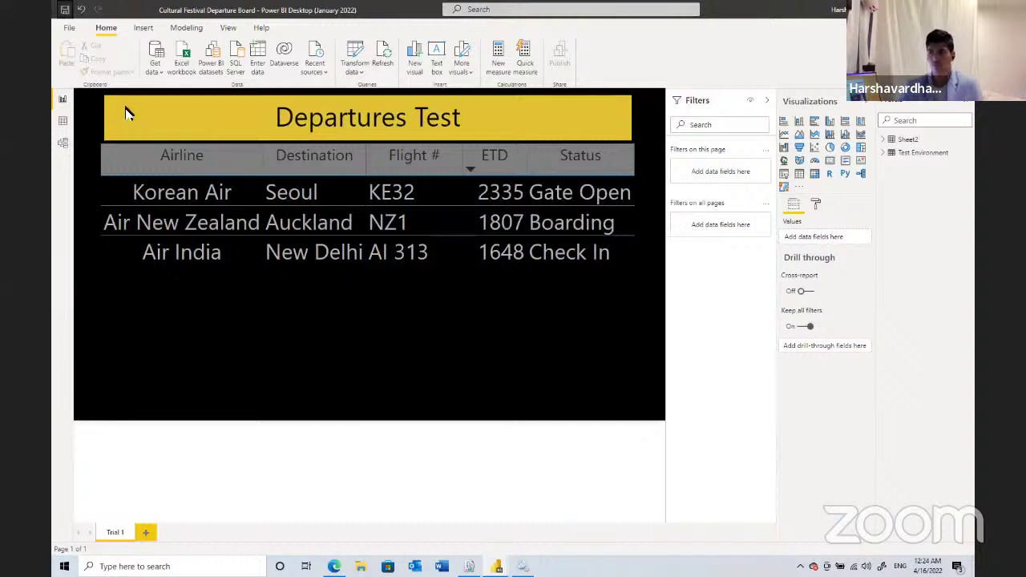
pyautogui.moveTo(350, 553)
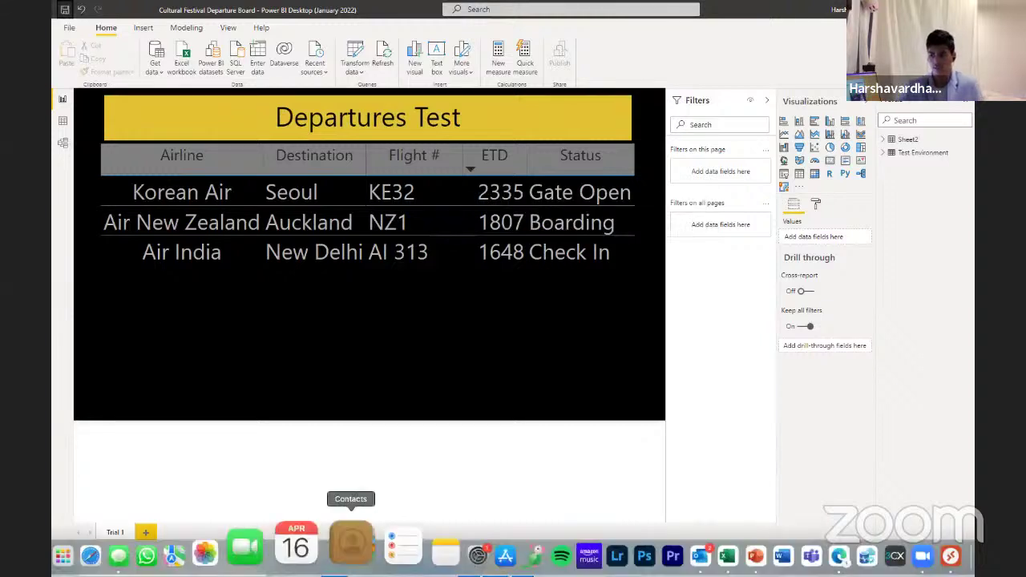
pyautogui.hotkey('alt', 'Tab')
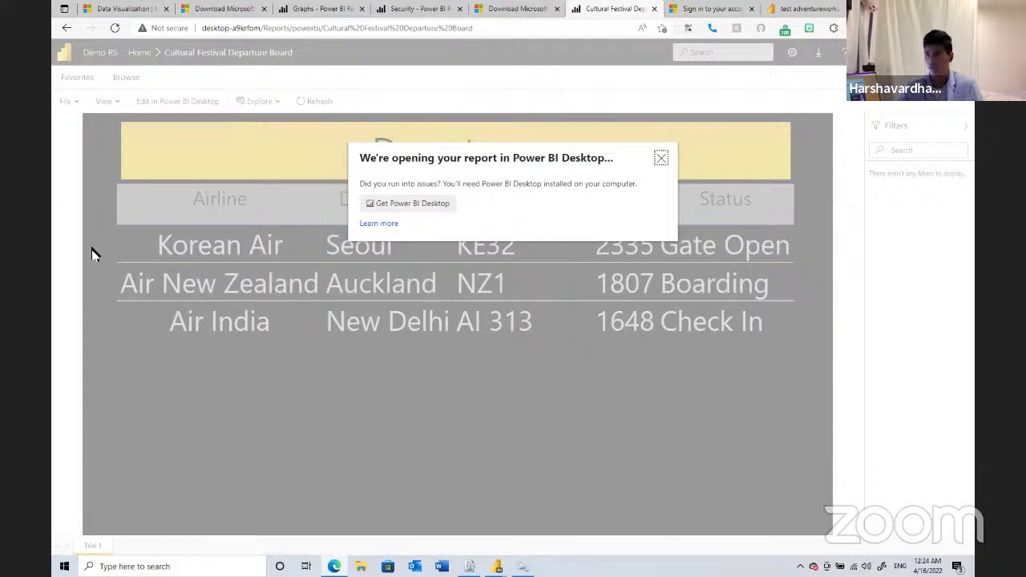
# - Dismiss the opening-report notice and refresh the report to show the 'Departures Test' title
pyautogui.click(660, 157)
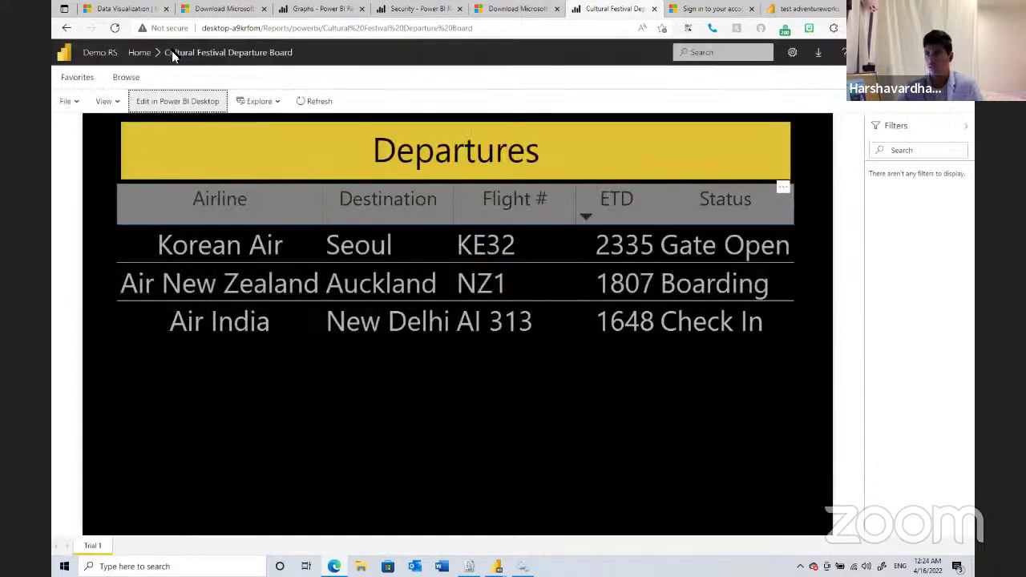
pyautogui.click(319, 101)
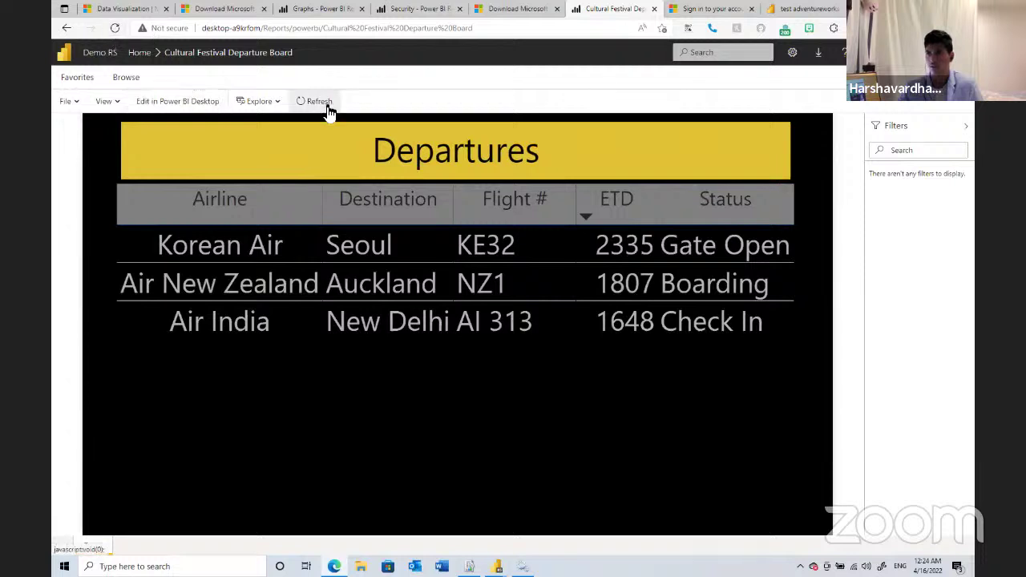
pyautogui.click(324, 103)
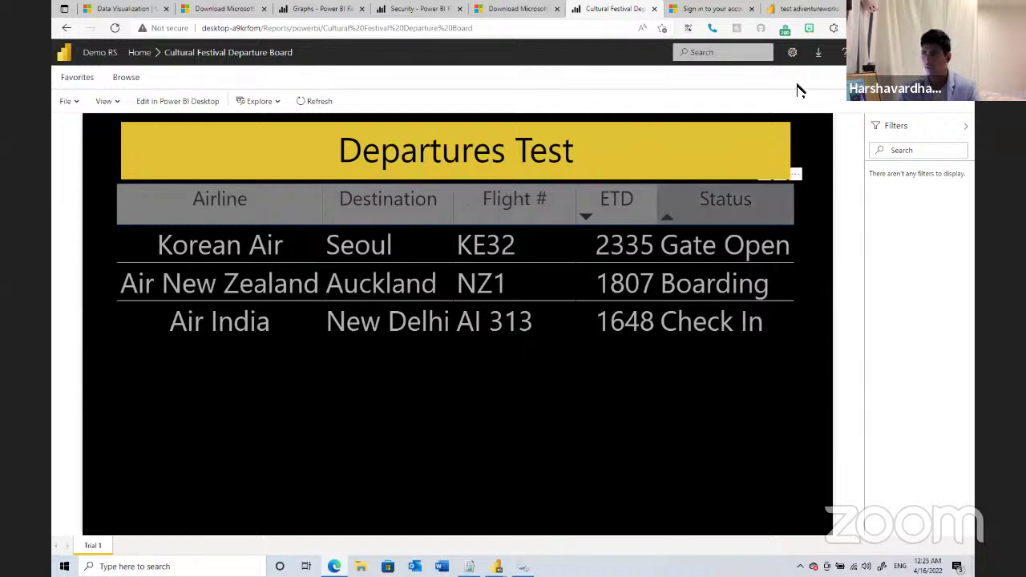
# - Open Site settings from the gear menu and go to the Branding page
pyautogui.click(792, 53)
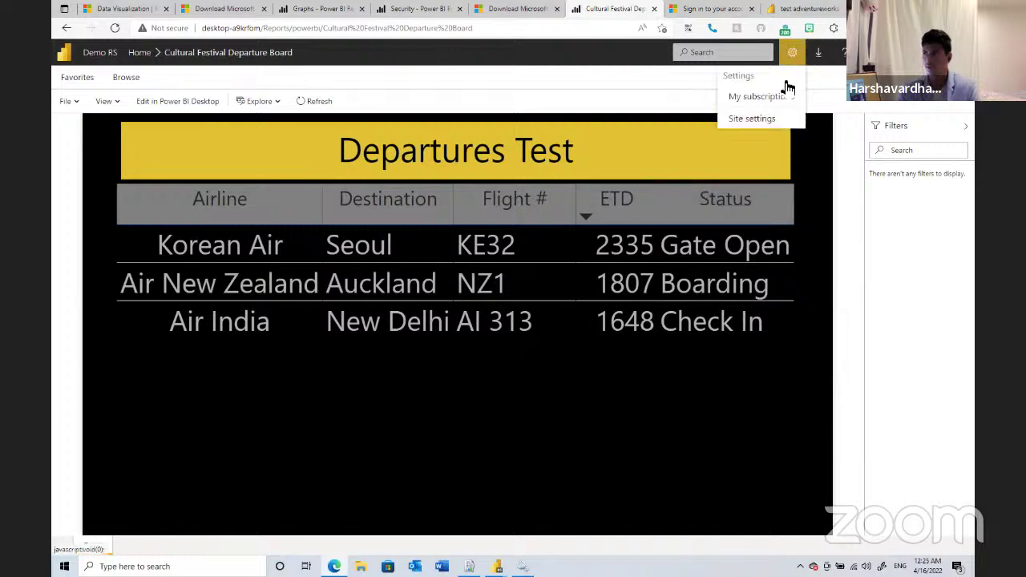
pyautogui.click(767, 118)
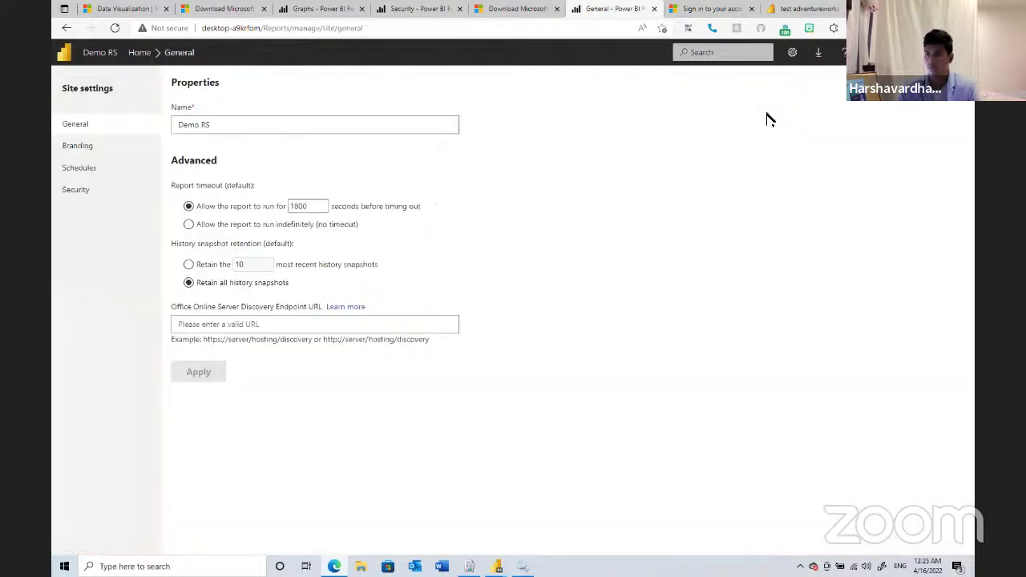
pyautogui.click(170, 151)
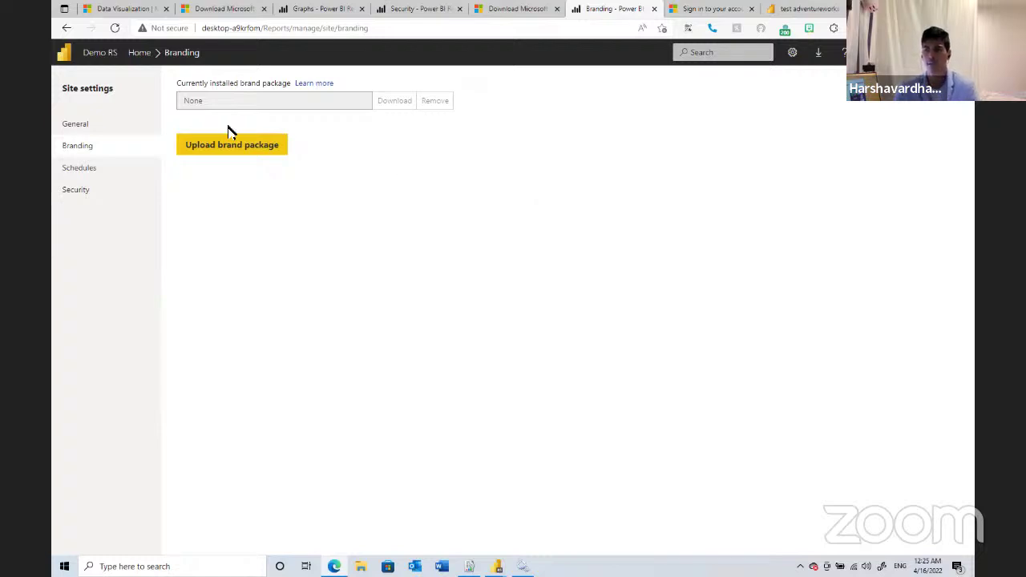
pyautogui.click(268, 145)
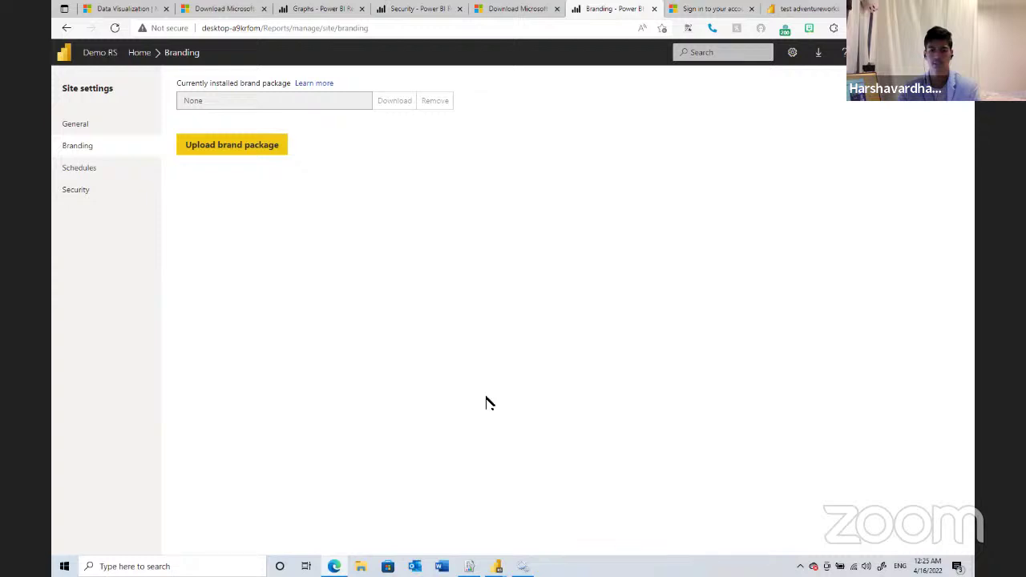
# - Review the Web Portal URL settings in Configuration Manager, then advance to the 'Any Questions?' slide
pyautogui.hotkey('alt', 'Tab')
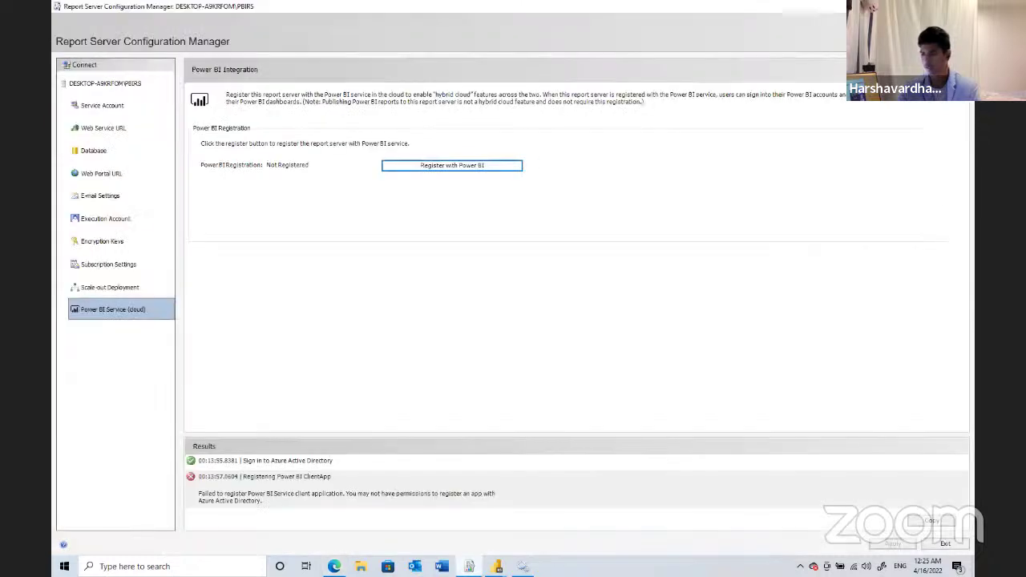
pyautogui.click(146, 173)
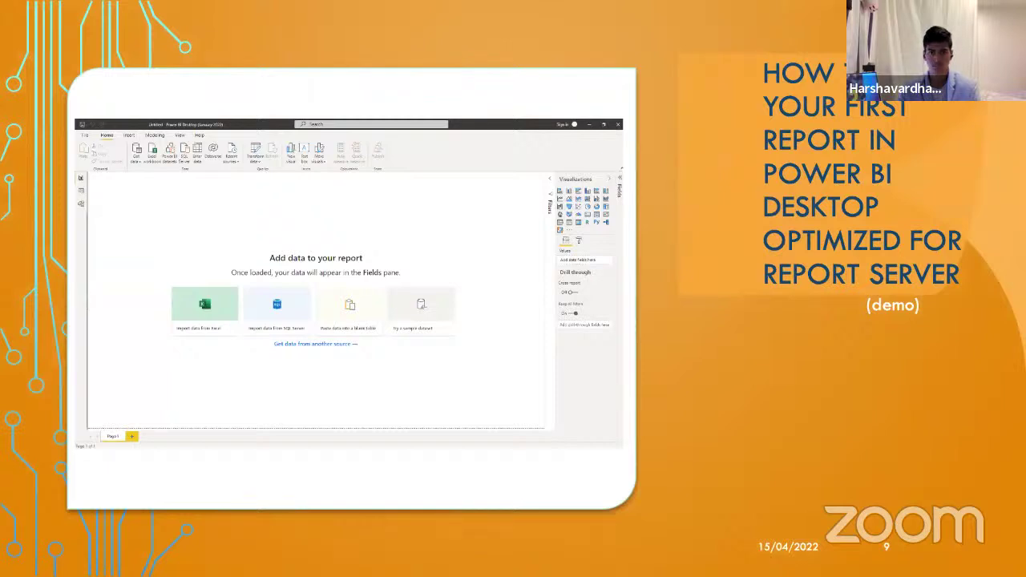
pyautogui.press('Right')
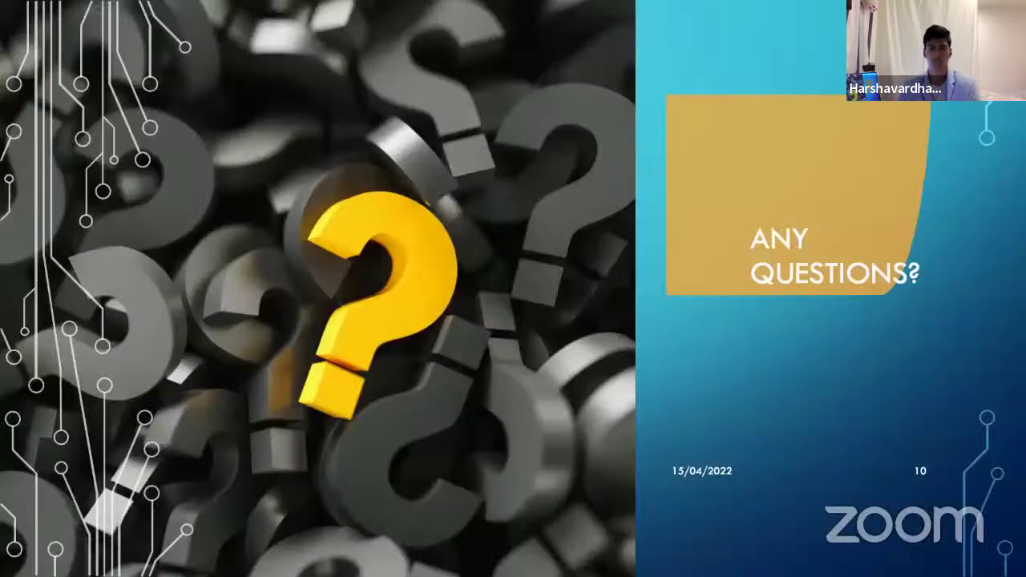